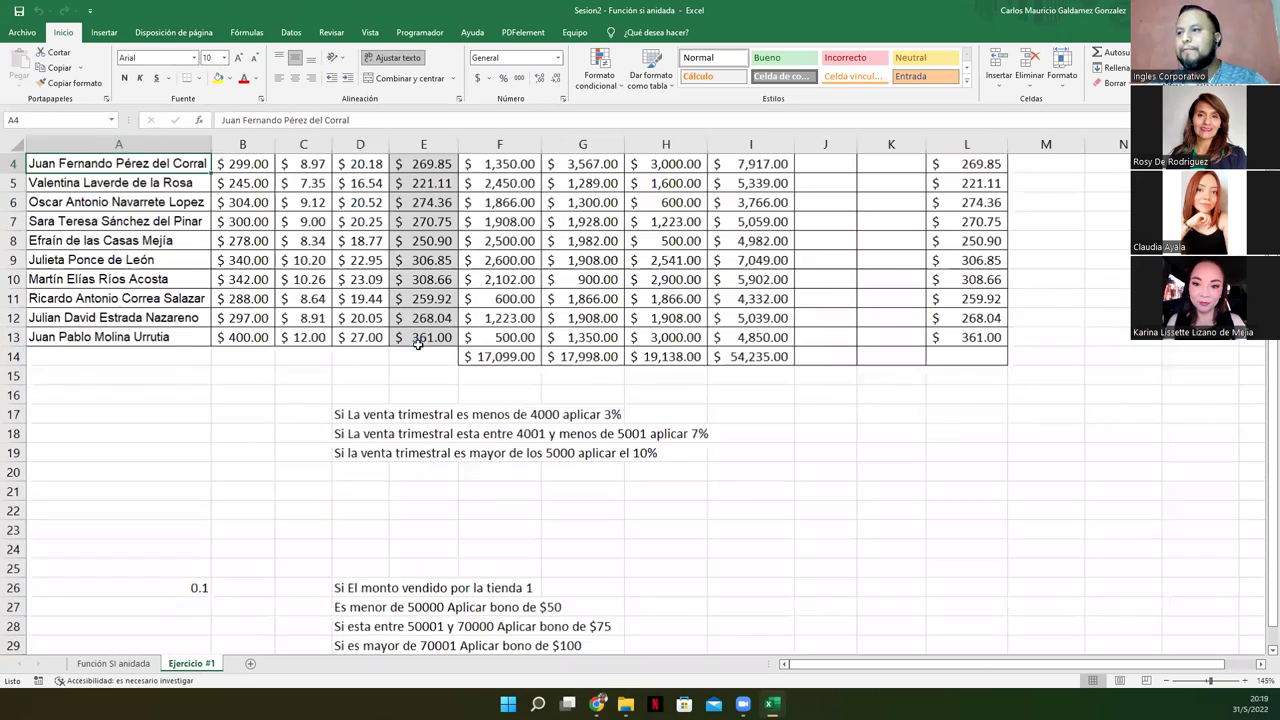
scroll(409, 323, "down", 2, "ctrl")
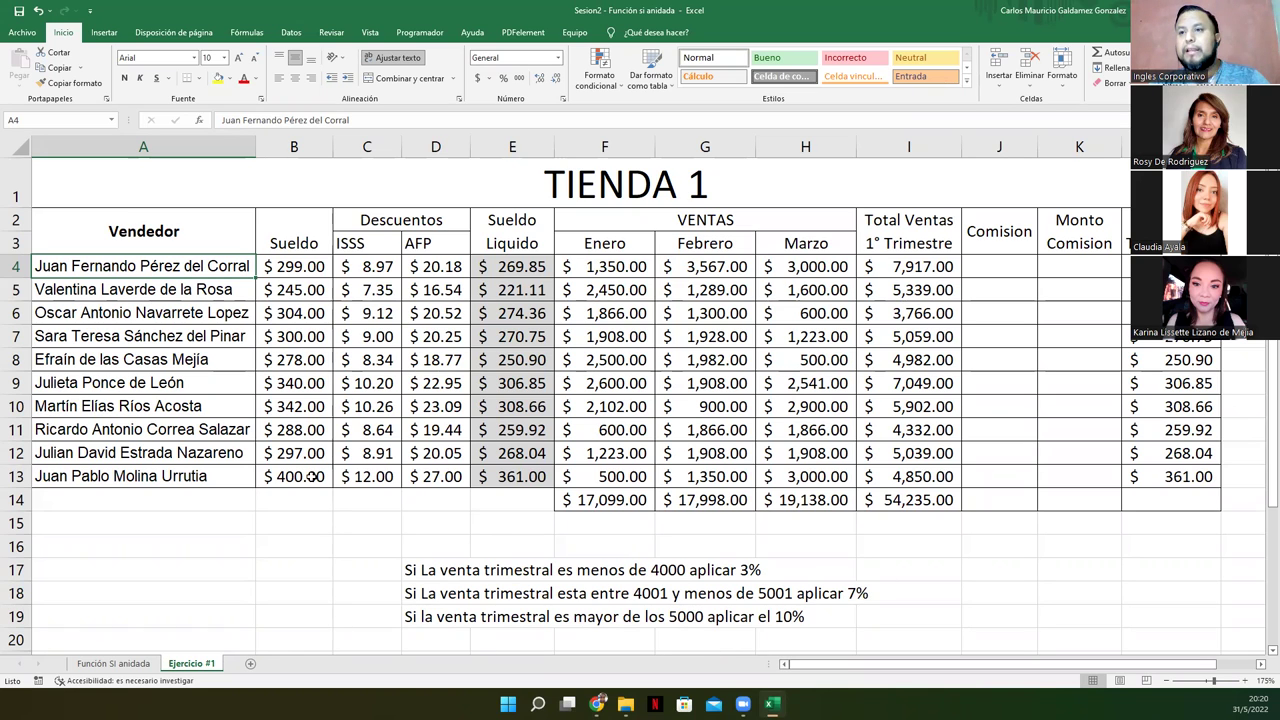
left_click_drag(152, 272, 190, 478)
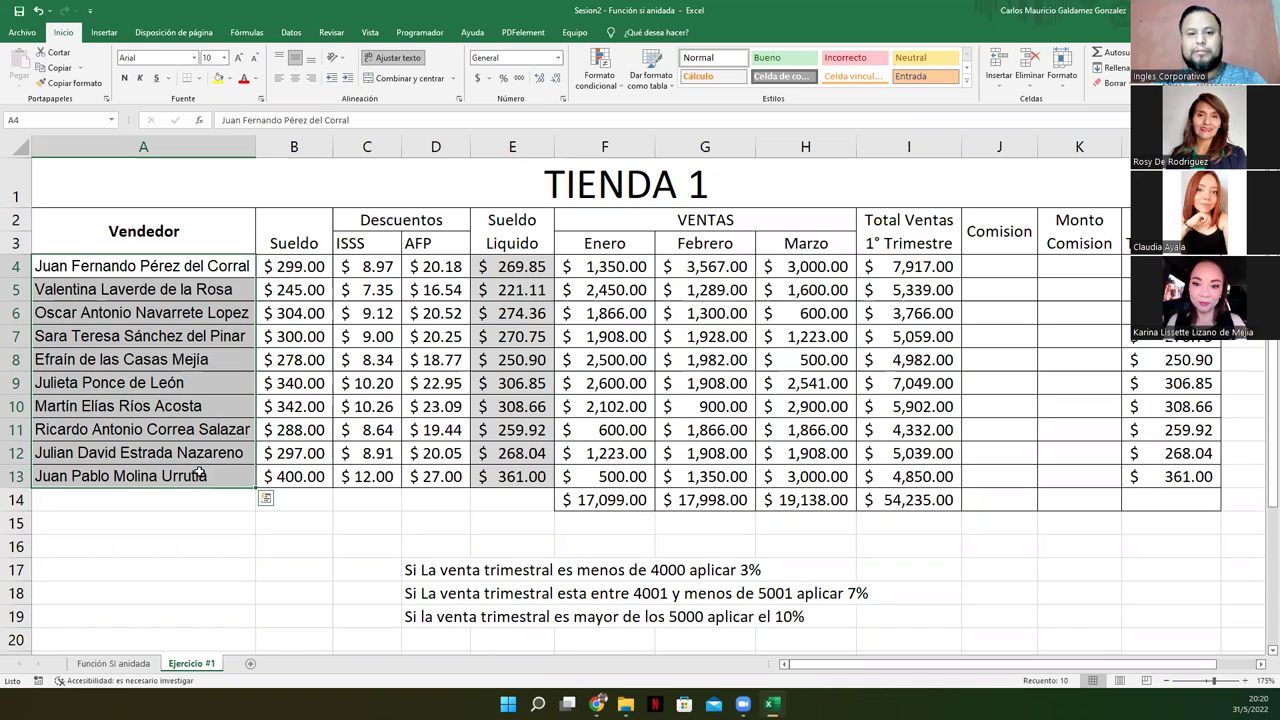
left_click(437, 505)
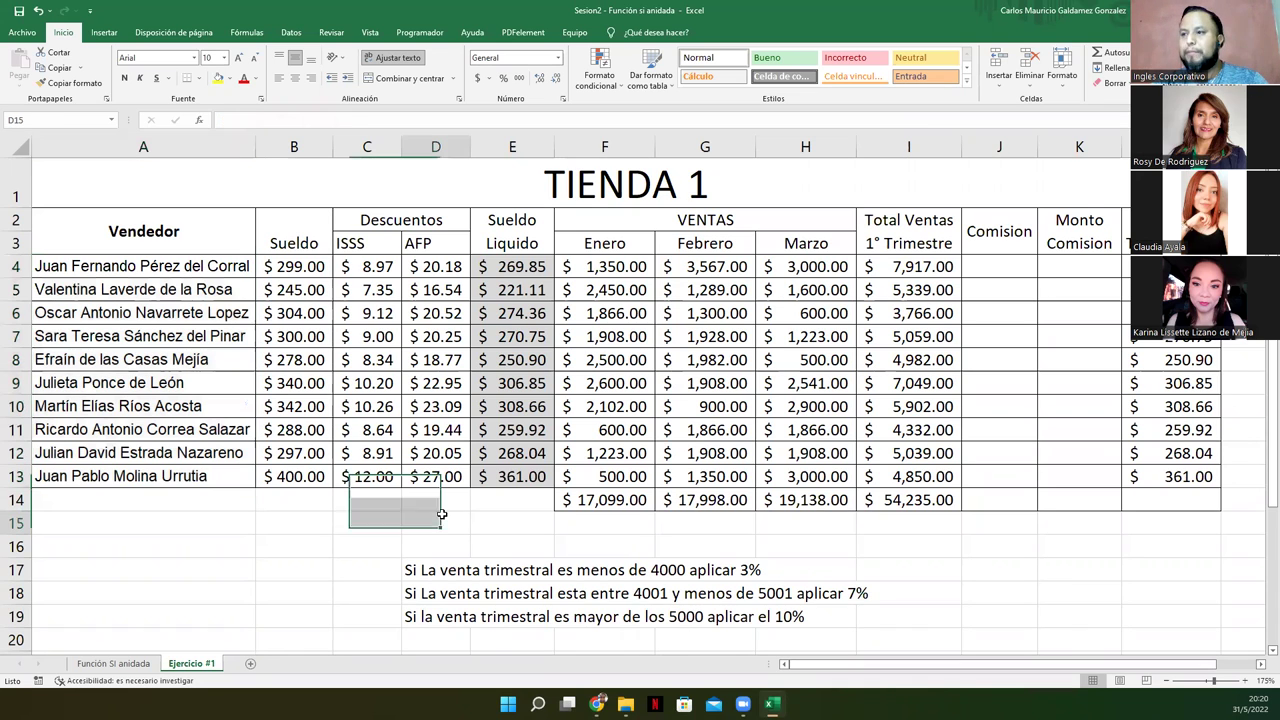
left_click(528, 500)
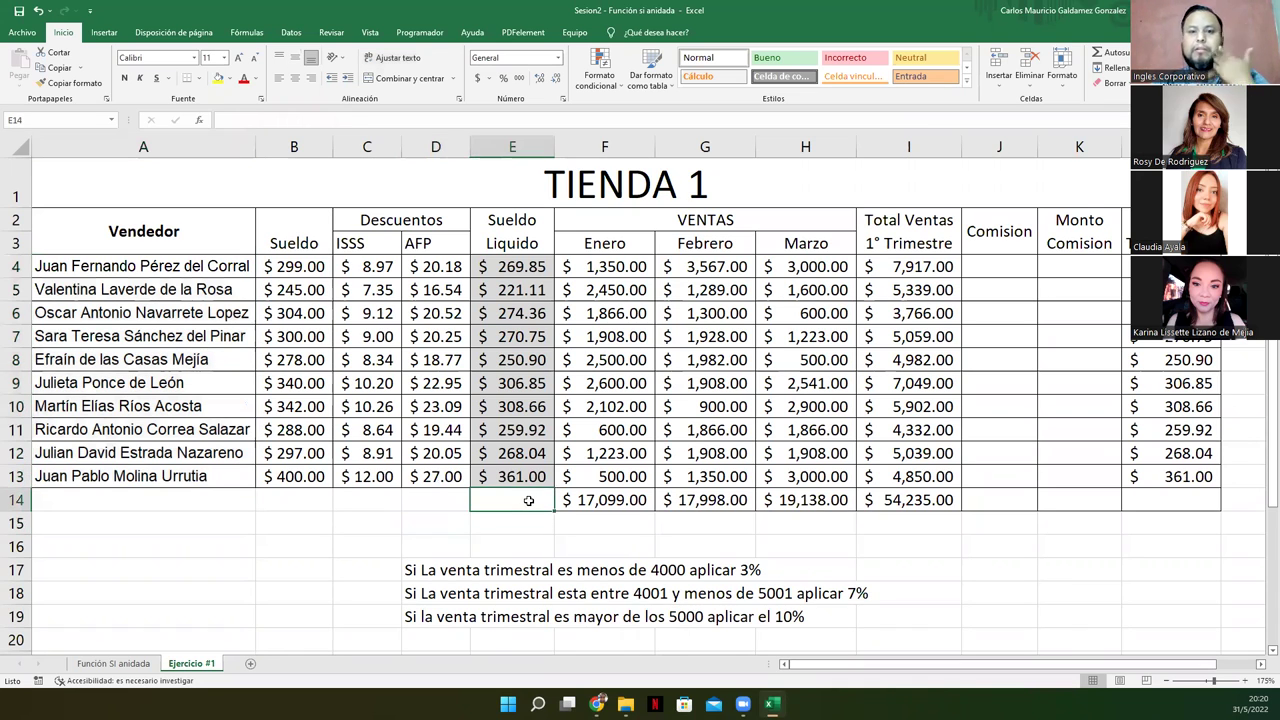
left_click(619, 422)
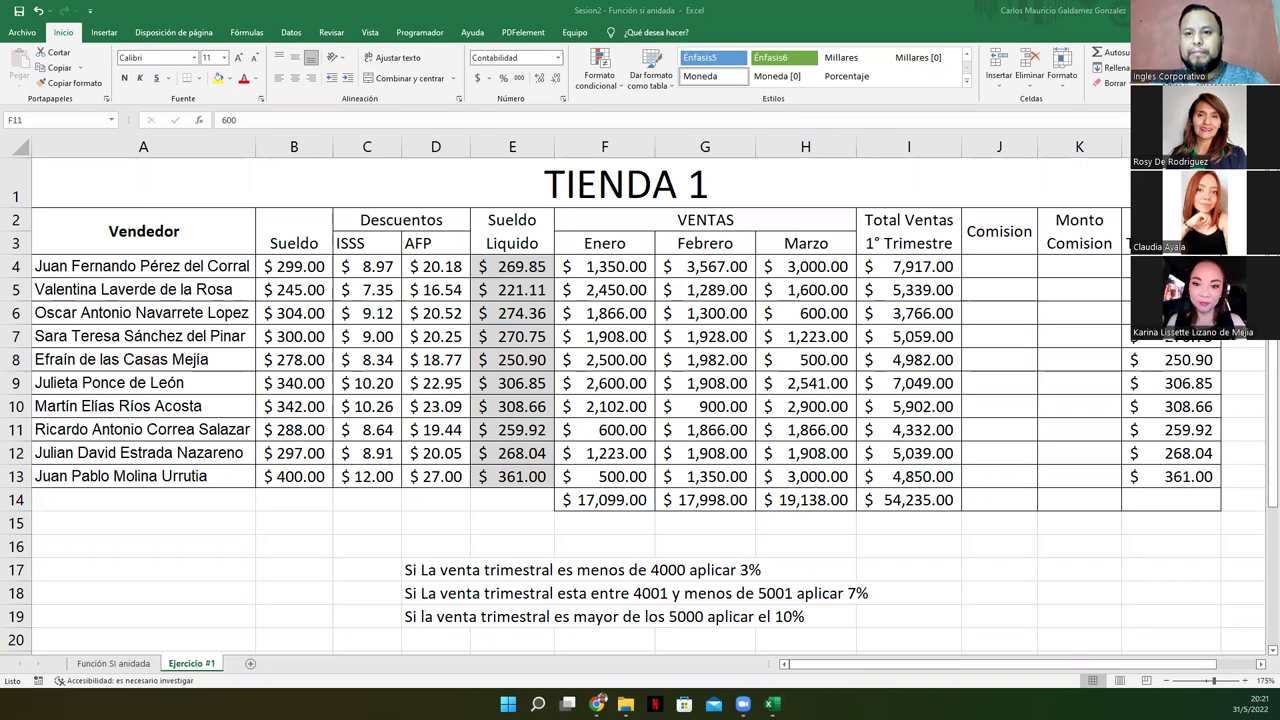
left_click(441, 13)
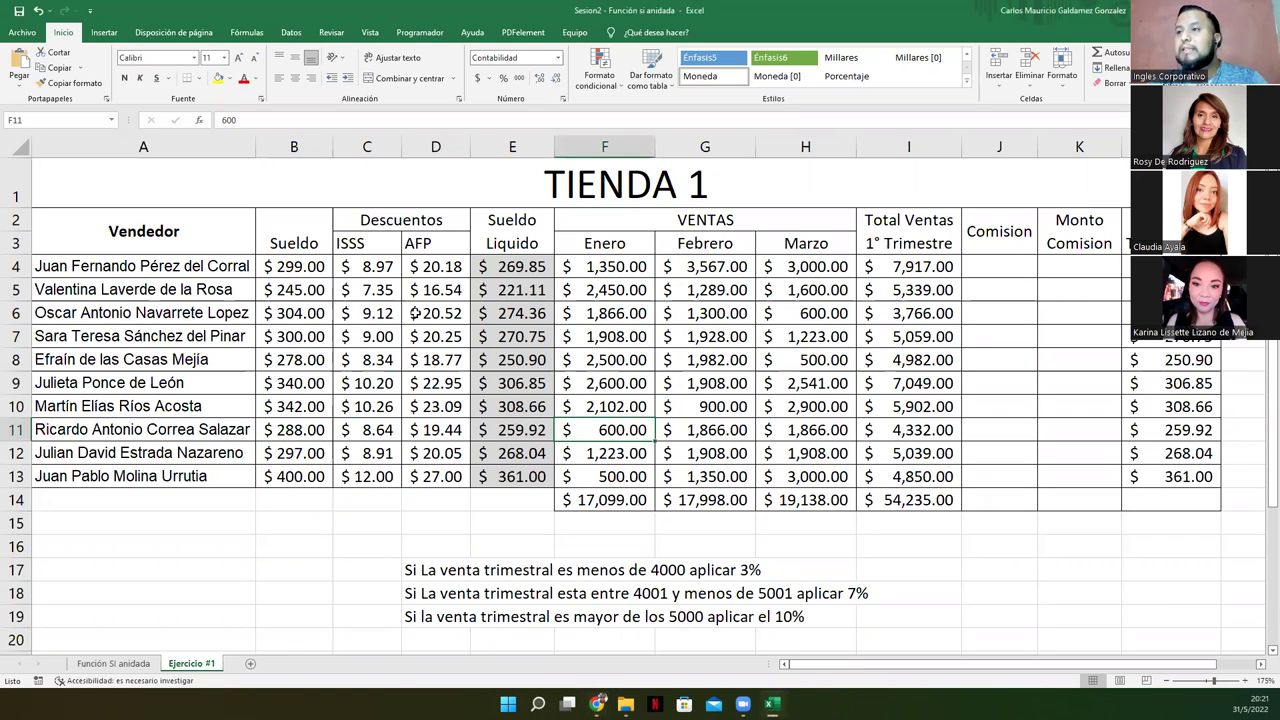
Step: Examine the salaries, the ISSS and AFP deductions, the net-salary formula in E4, and the commission rules for the Comision column
left_click_drag(294, 268, 310, 468)
left_click_drag(366, 266, 432, 466)
left_click(512, 264)
left_click_drag(510, 314, 510, 480)
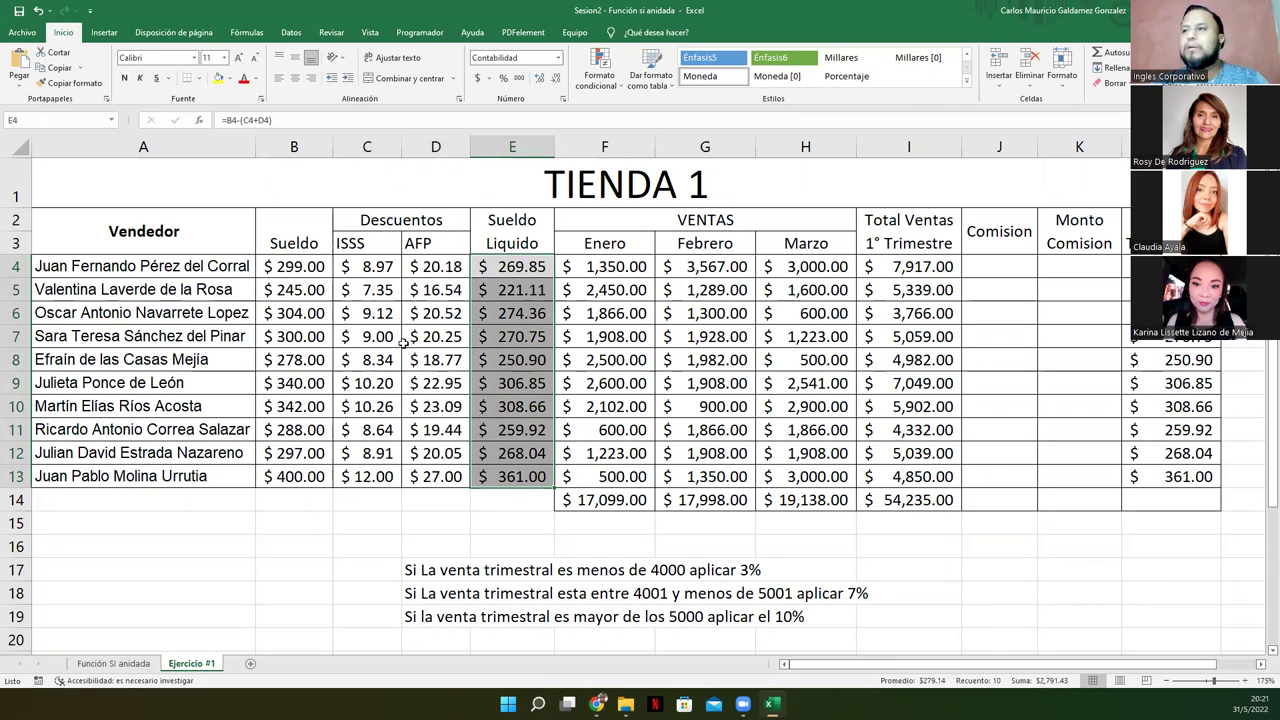
left_click(491, 269)
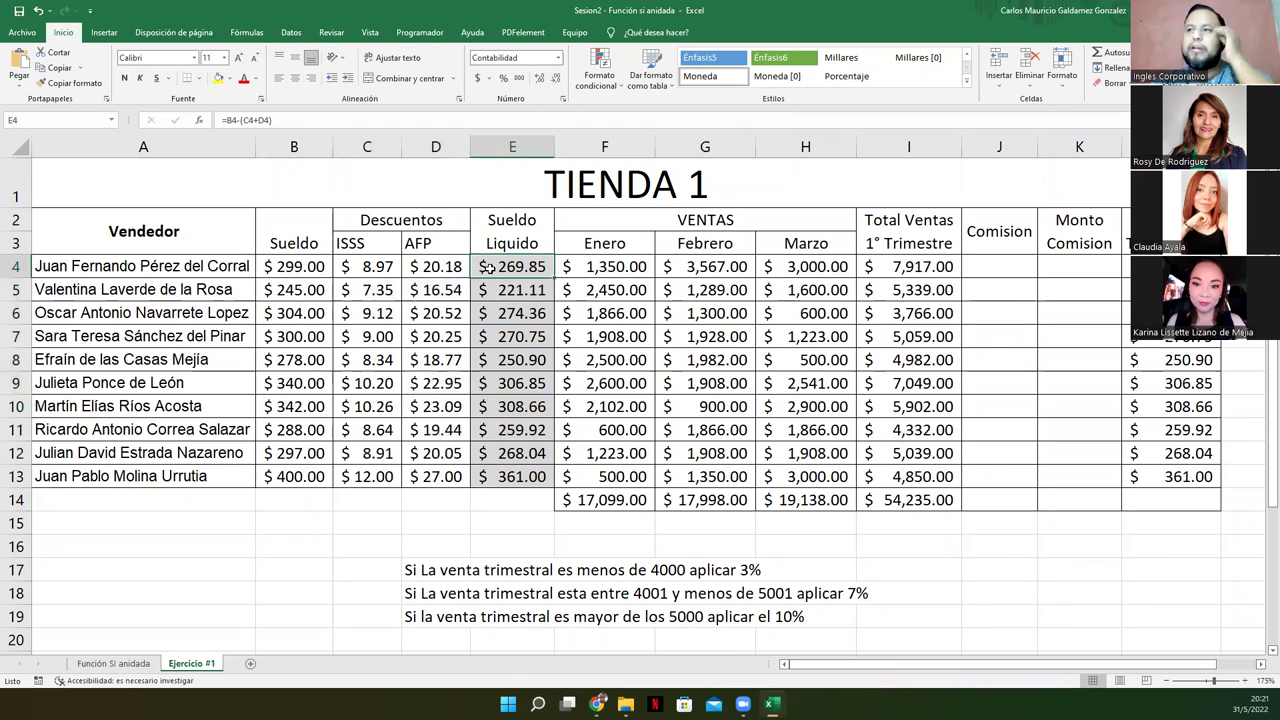
left_click(297, 268)
left_click(372, 266)
left_click(422, 267)
left_click(368, 266)
left_click(420, 266)
left_click(384, 268)
left_click(493, 266)
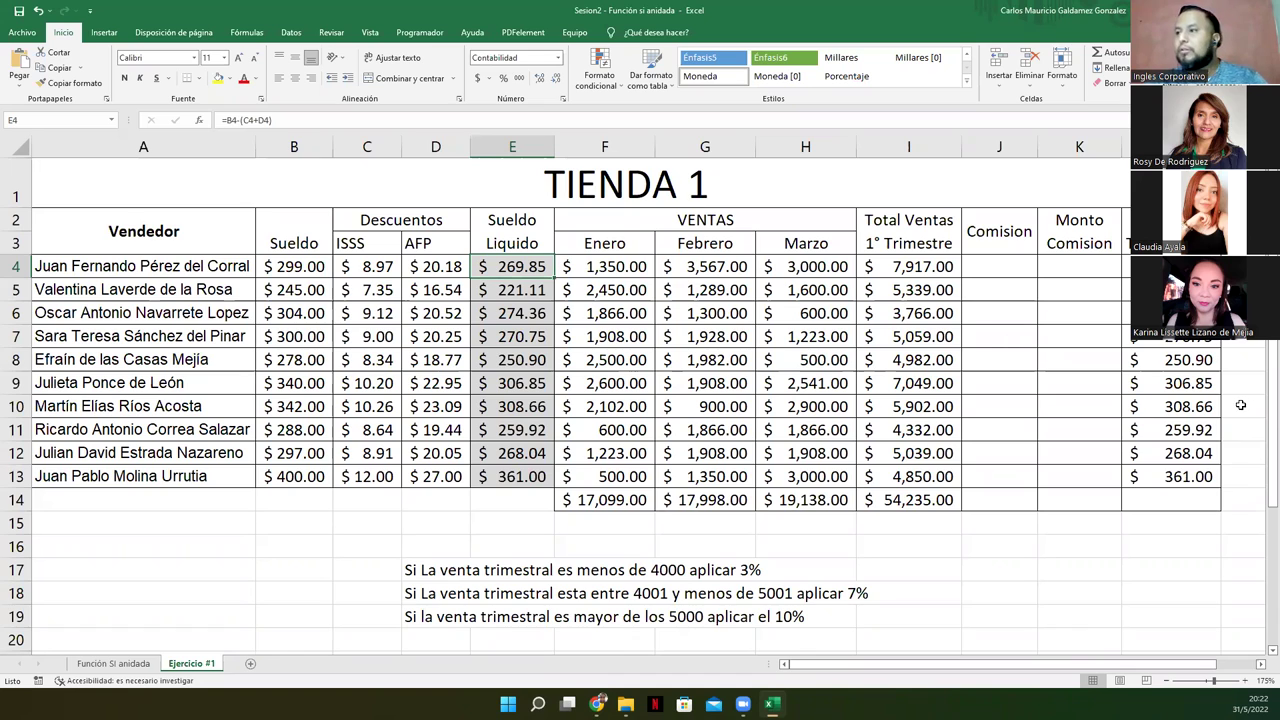
left_click(984, 268)
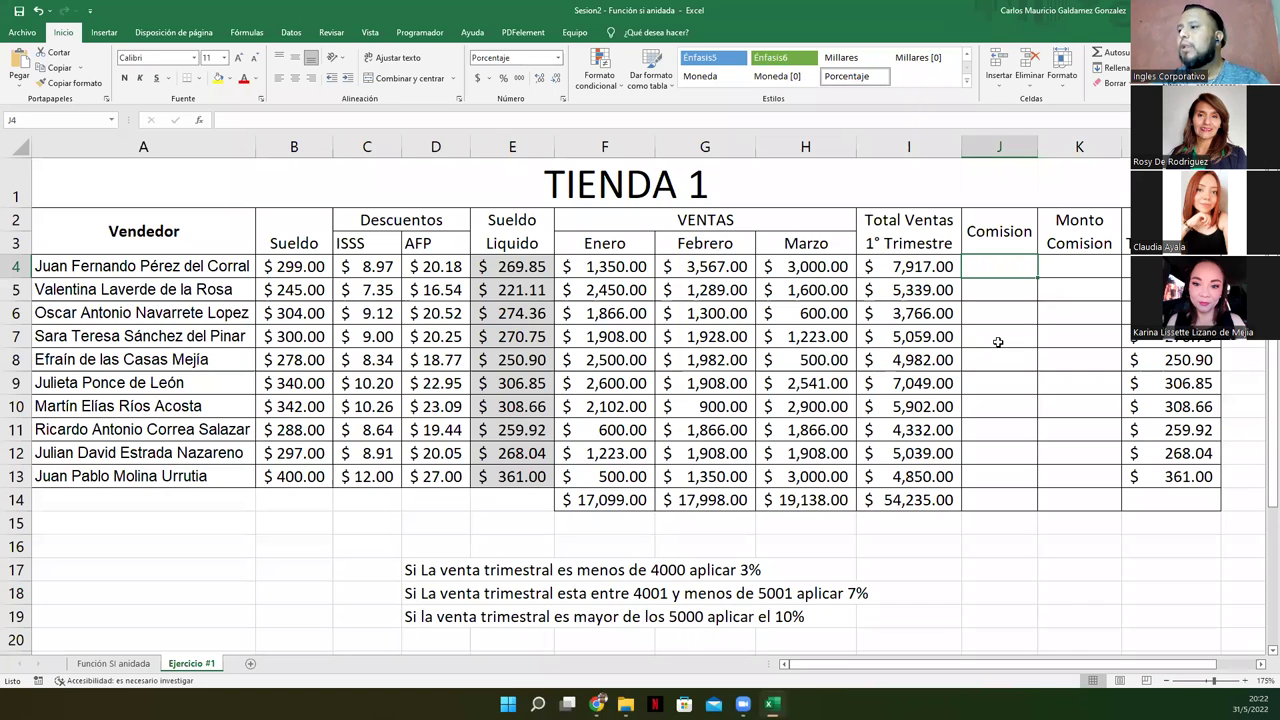
left_click_drag(412, 578, 415, 617)
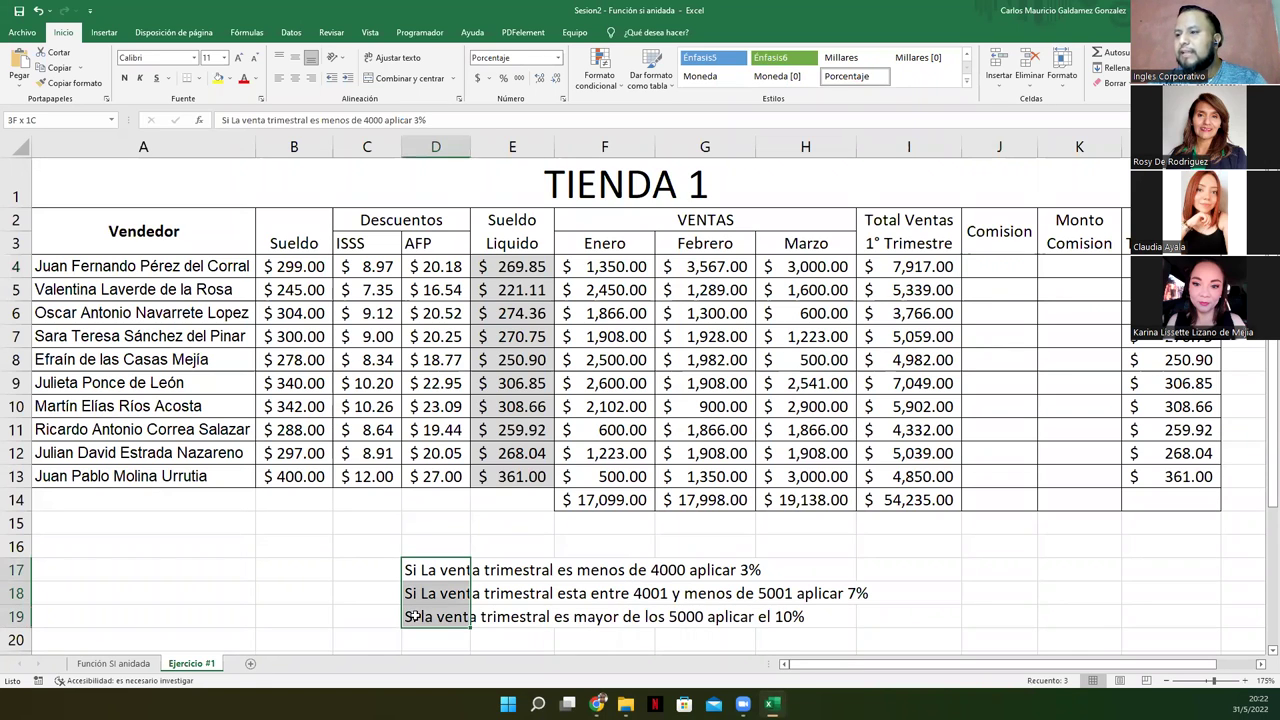
left_click(988, 232)
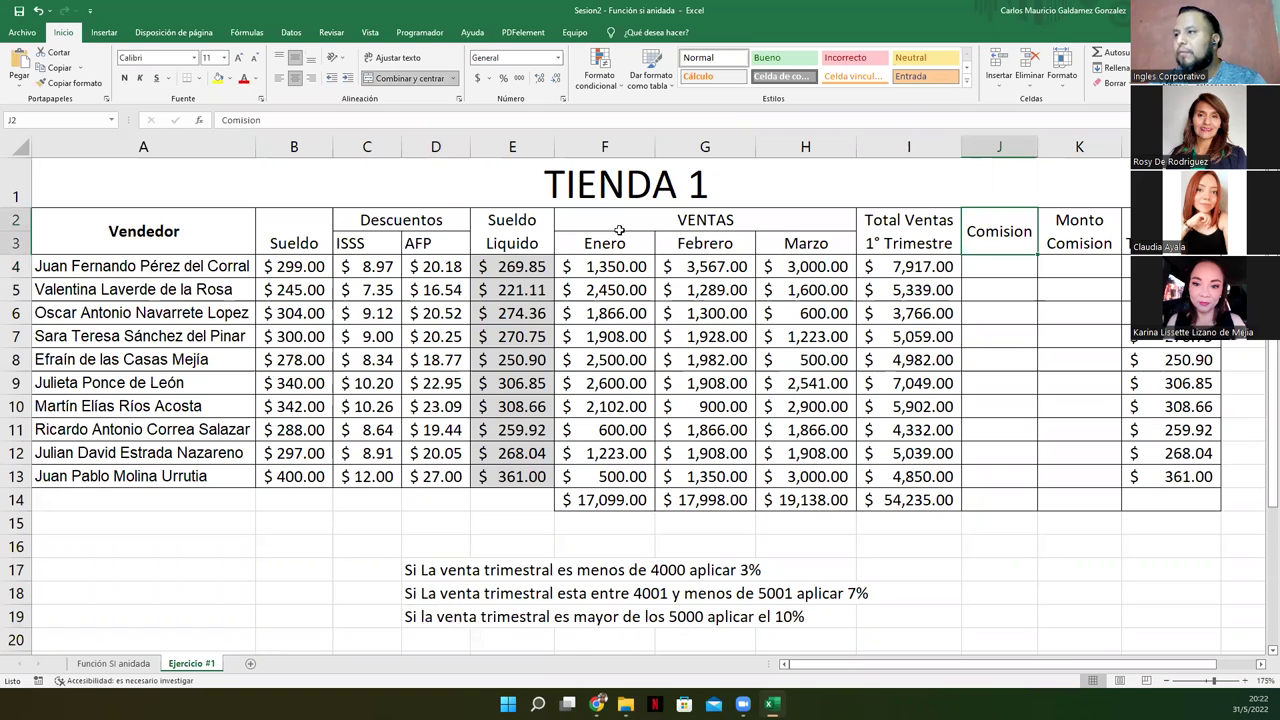
Step: Rename the Sueldo header in B2 as "Sueldo Base" and wrap its text within the cell
left_click_drag(124, 271, 124, 478)
left_click_drag(278, 272, 288, 477)
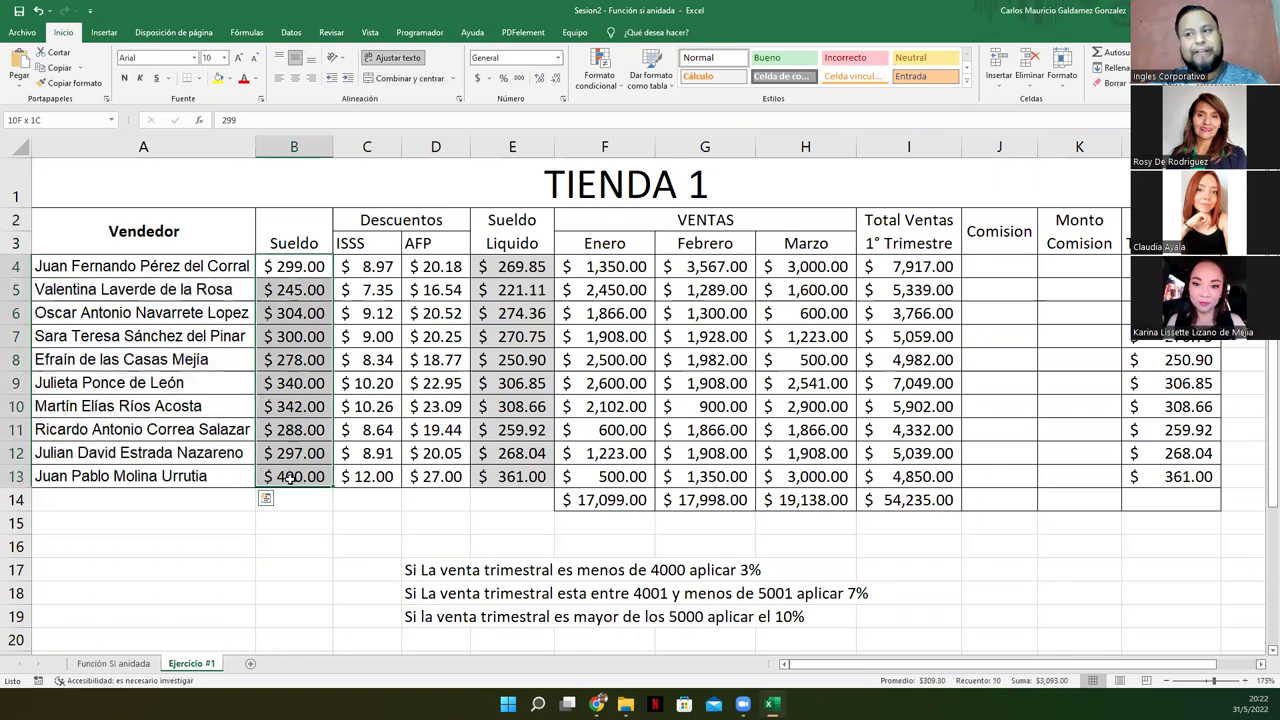
left_click(309, 221)
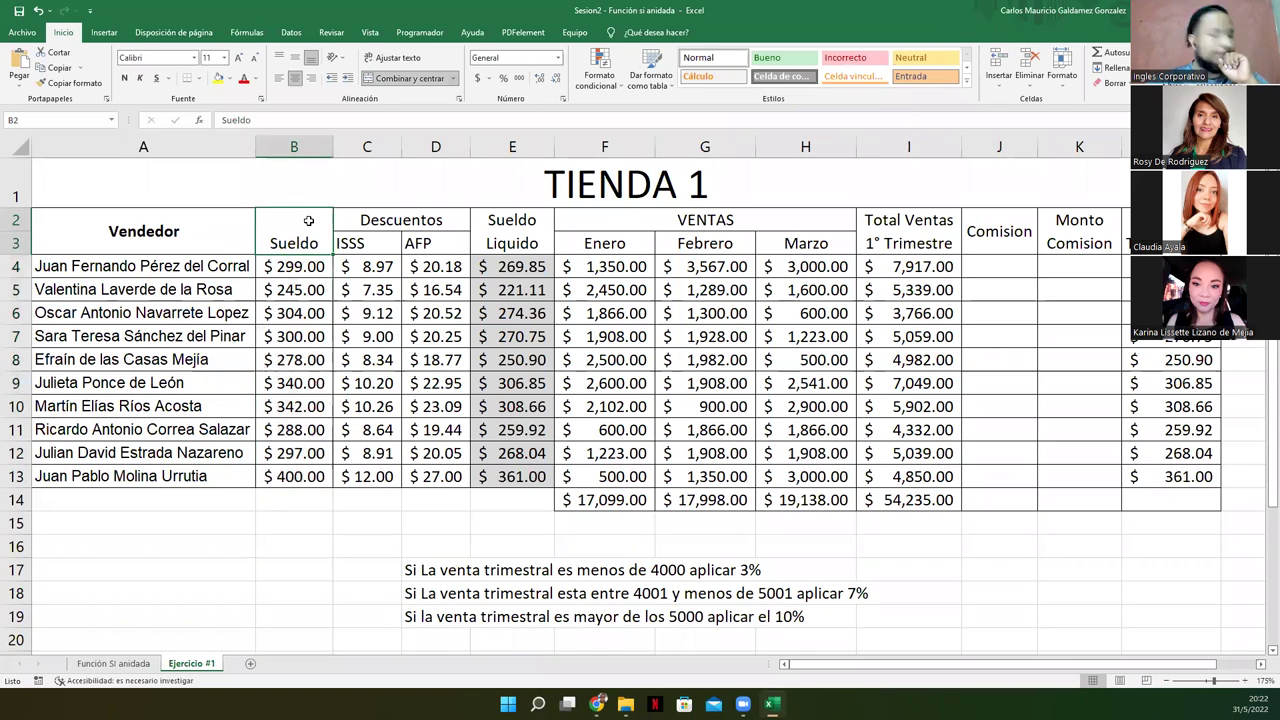
left_click(363, 121)
type("Bas")
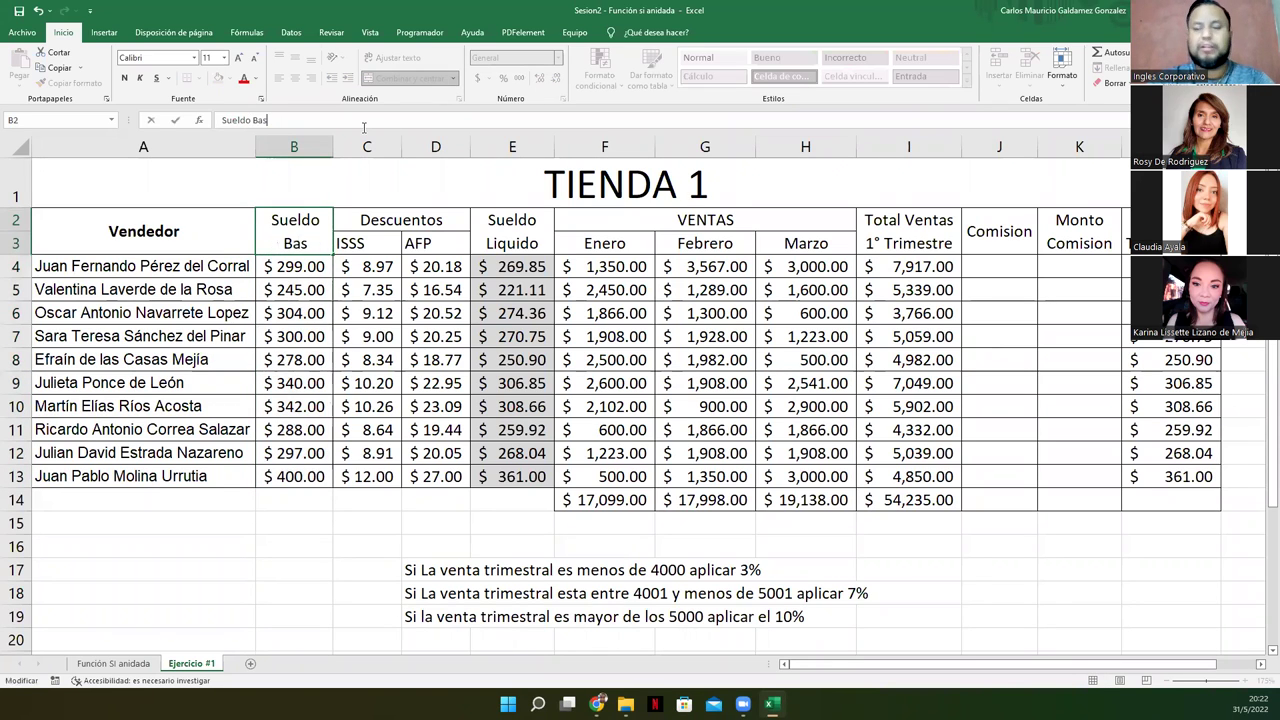
type("e")
left_click(300, 232)
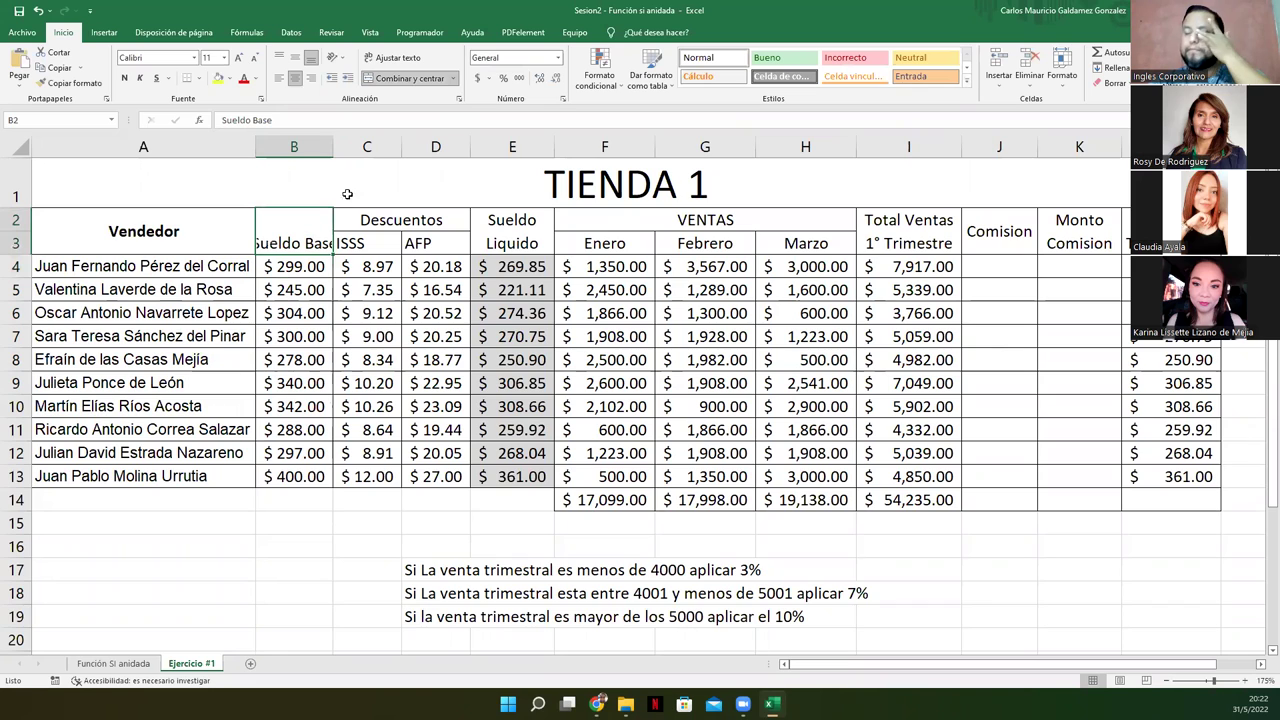
left_click(393, 57)
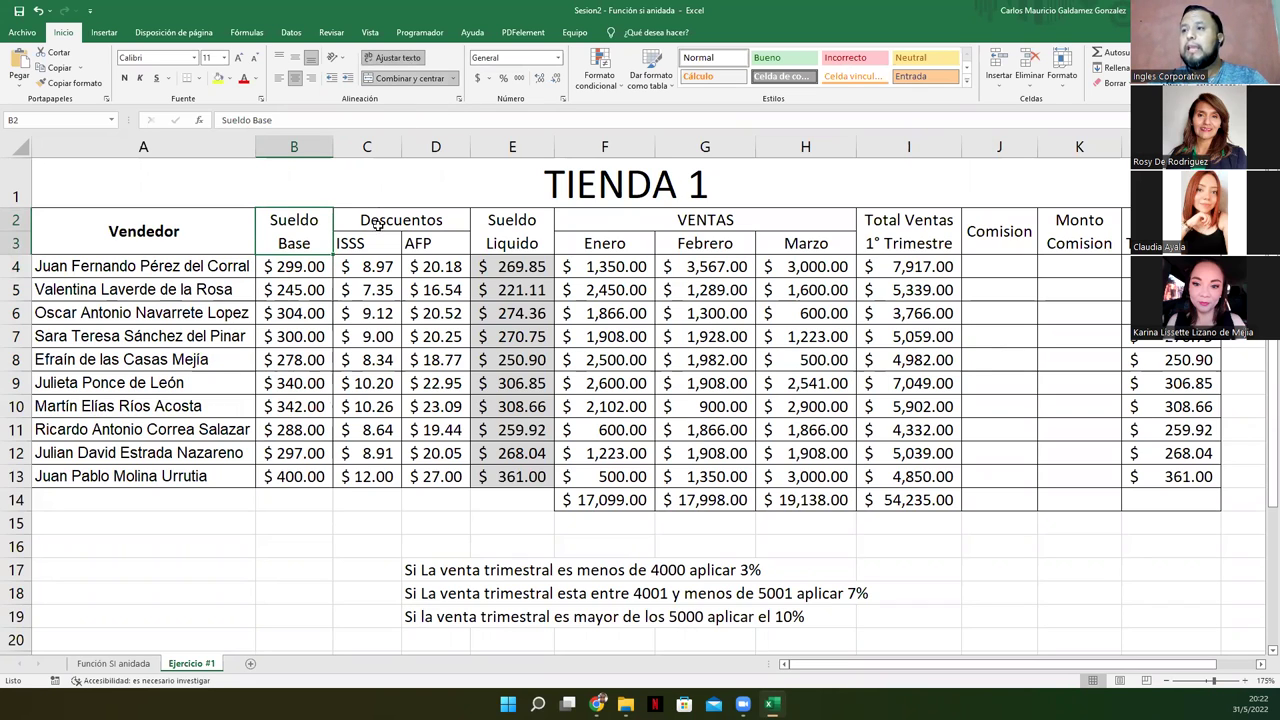
Step: Review the Descuentos headings and the Sueldo Liquido formulas in E4:E13
left_click_drag(377, 224, 373, 243)
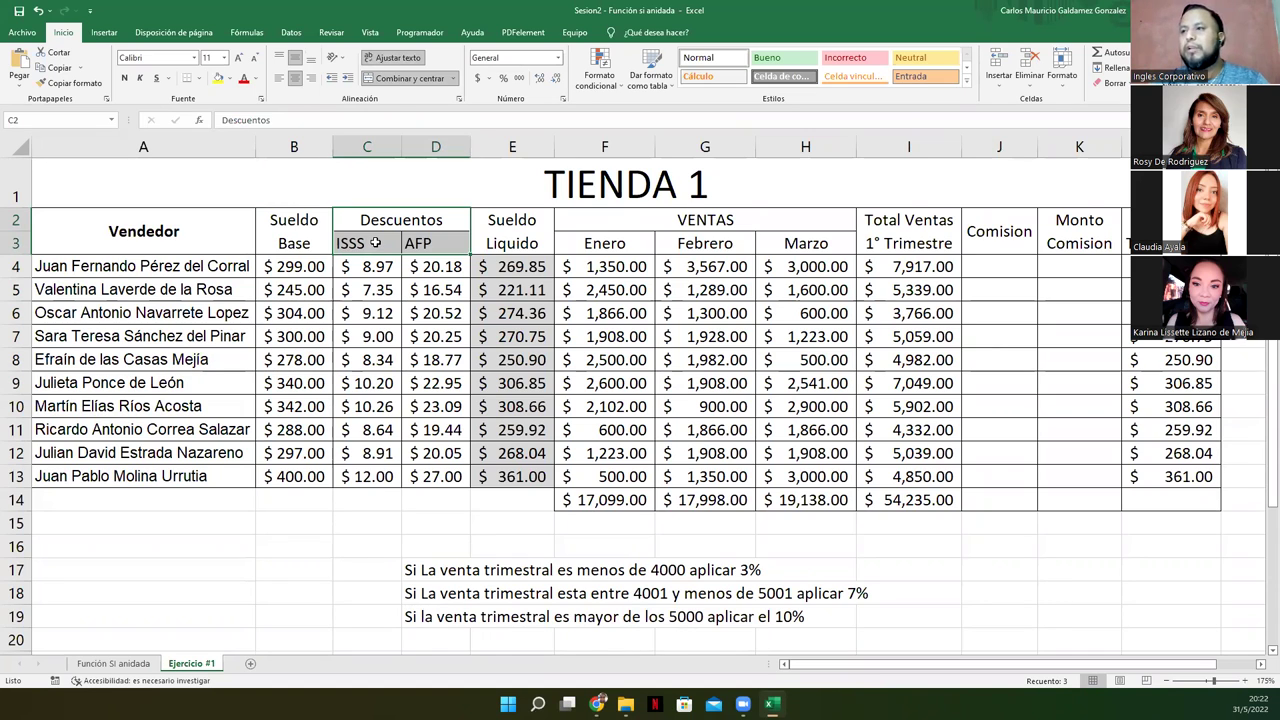
left_click(373, 243)
left_click(505, 240)
left_click(522, 266)
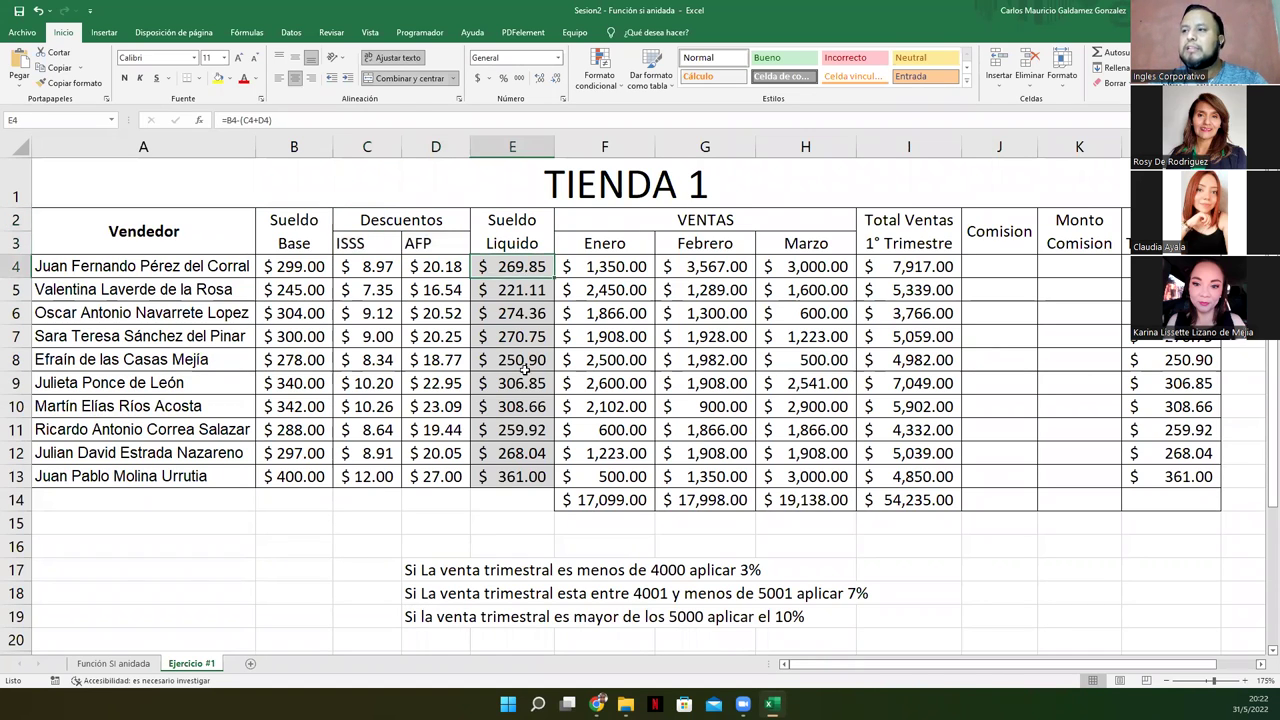
left_click_drag(524, 369, 520, 478)
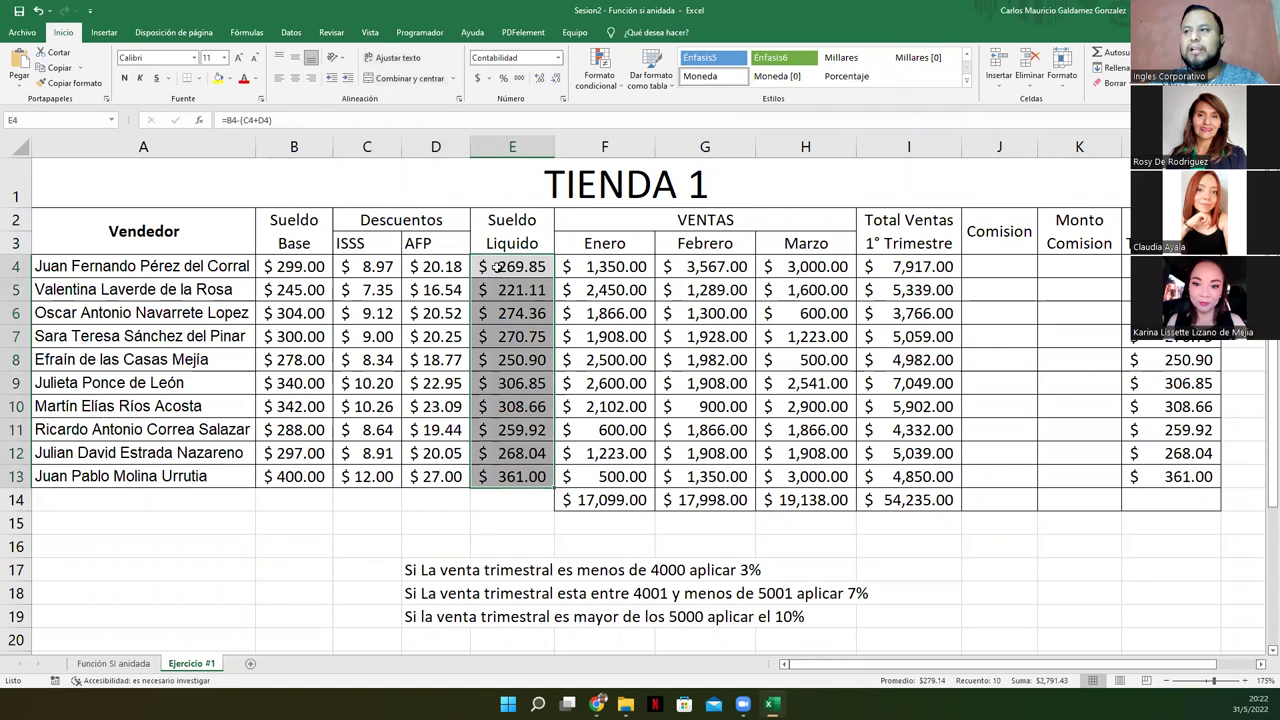
left_click(497, 234)
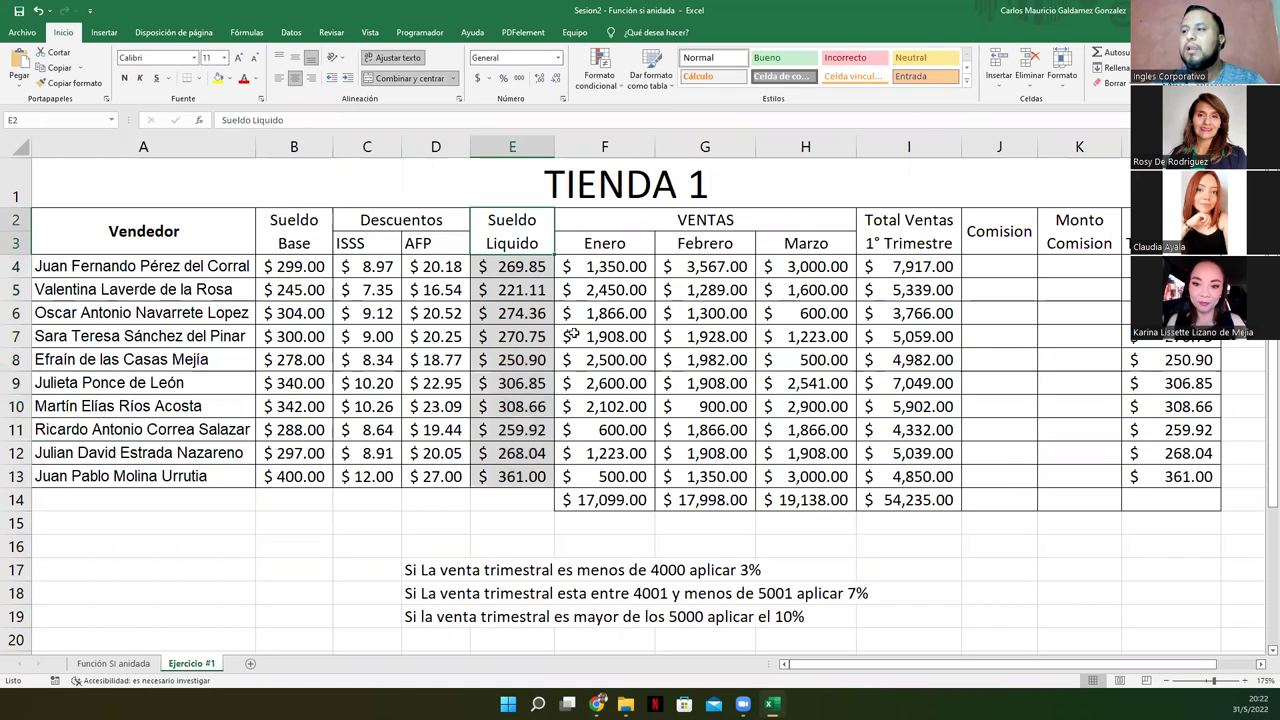
Step: Change the VENTAS header above the monthly columns to "VENTAS DEL PRIMER TRIMESTRE"
left_click(620, 221)
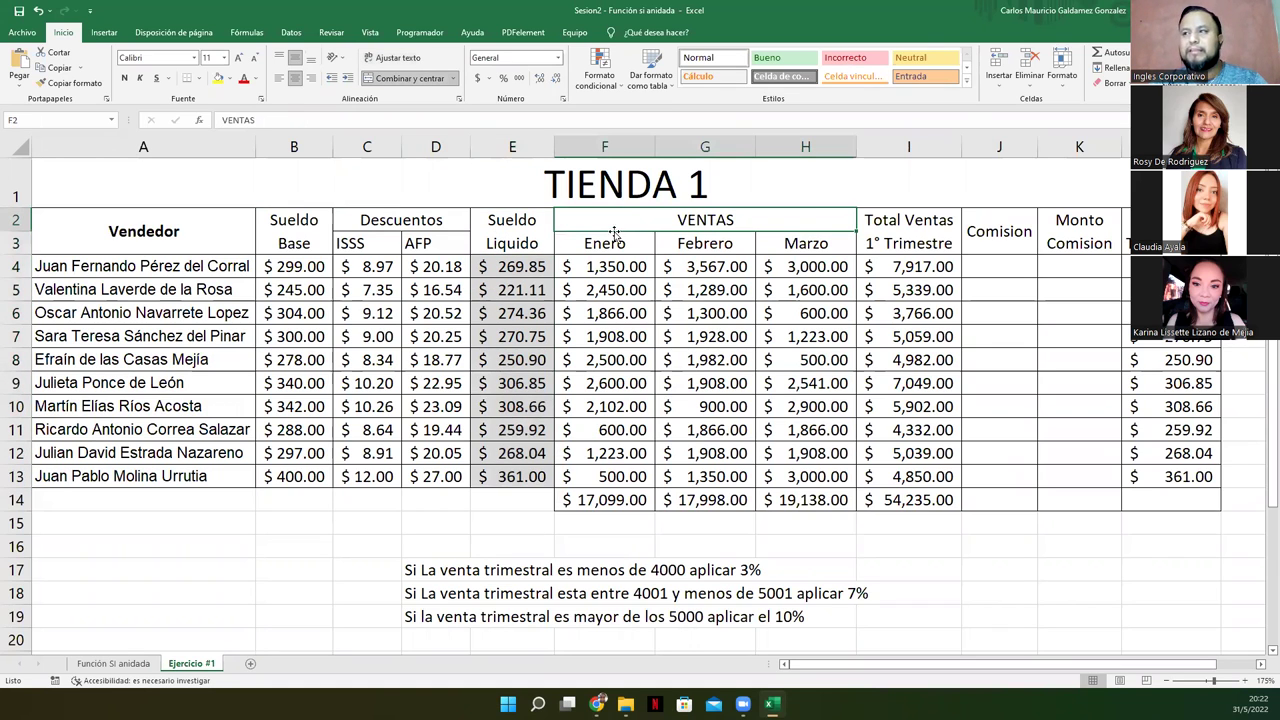
left_click(605, 245)
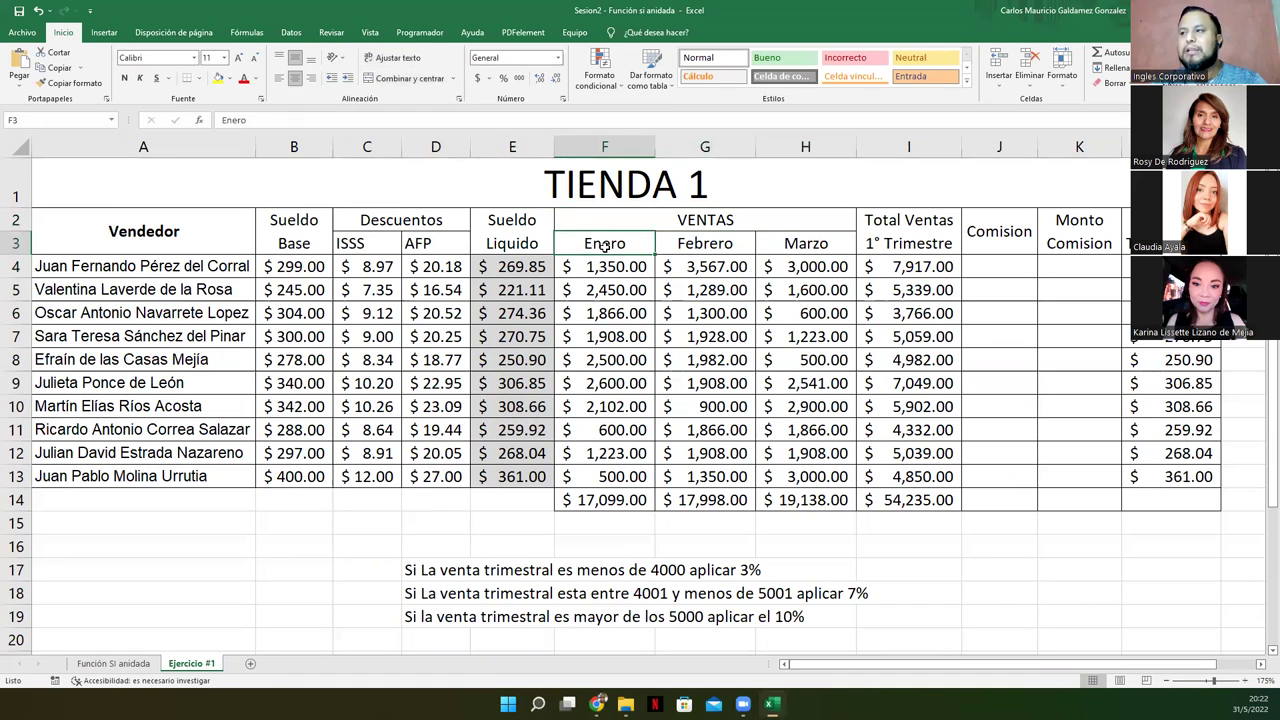
double_click(757, 216)
type("DEL PR")
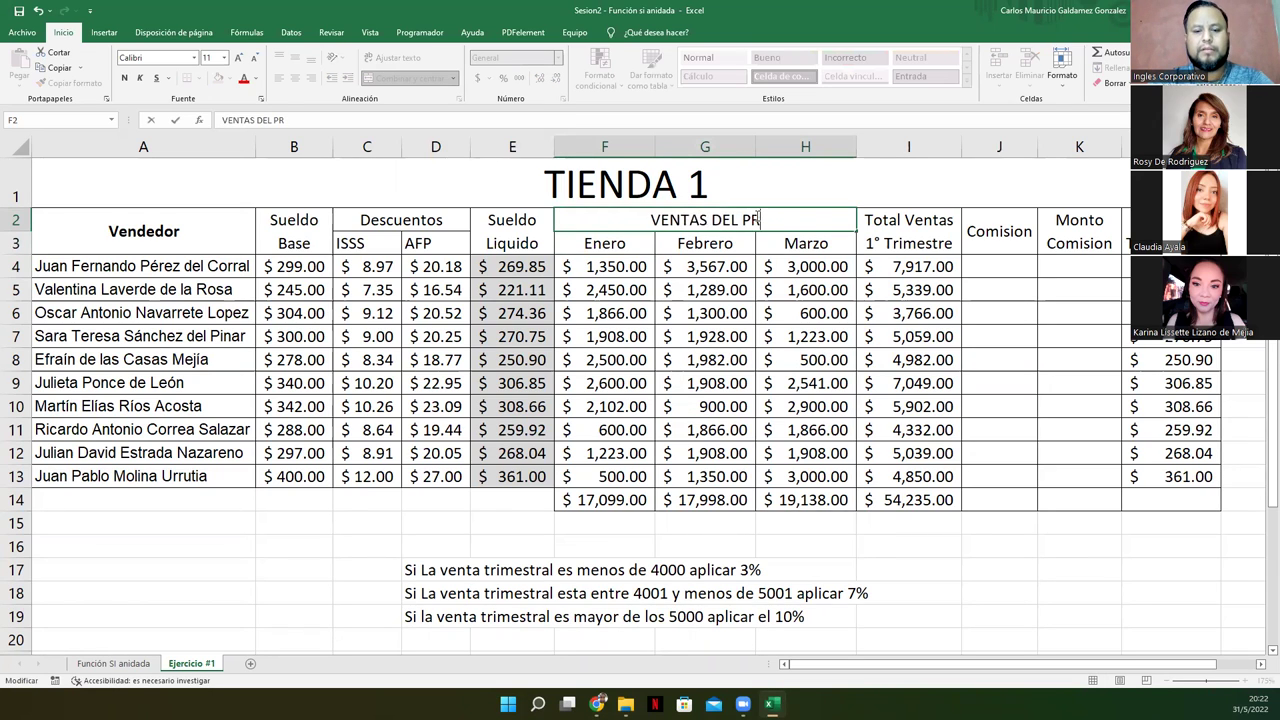
type("IMER TRIMESTRE")
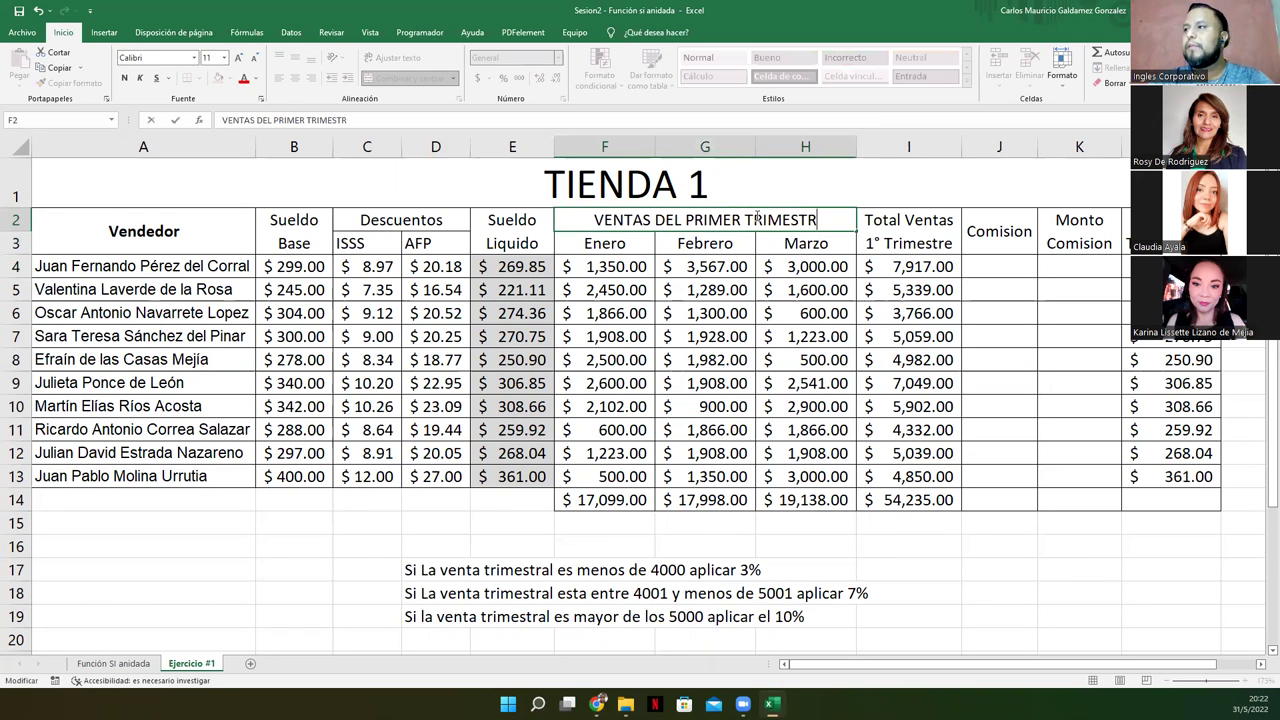
key("Return")
Step: Examine the Enero, Febrero and Marzo sales, the quarterly total for each seller, and the grand total formula in I14
left_click(682, 245)
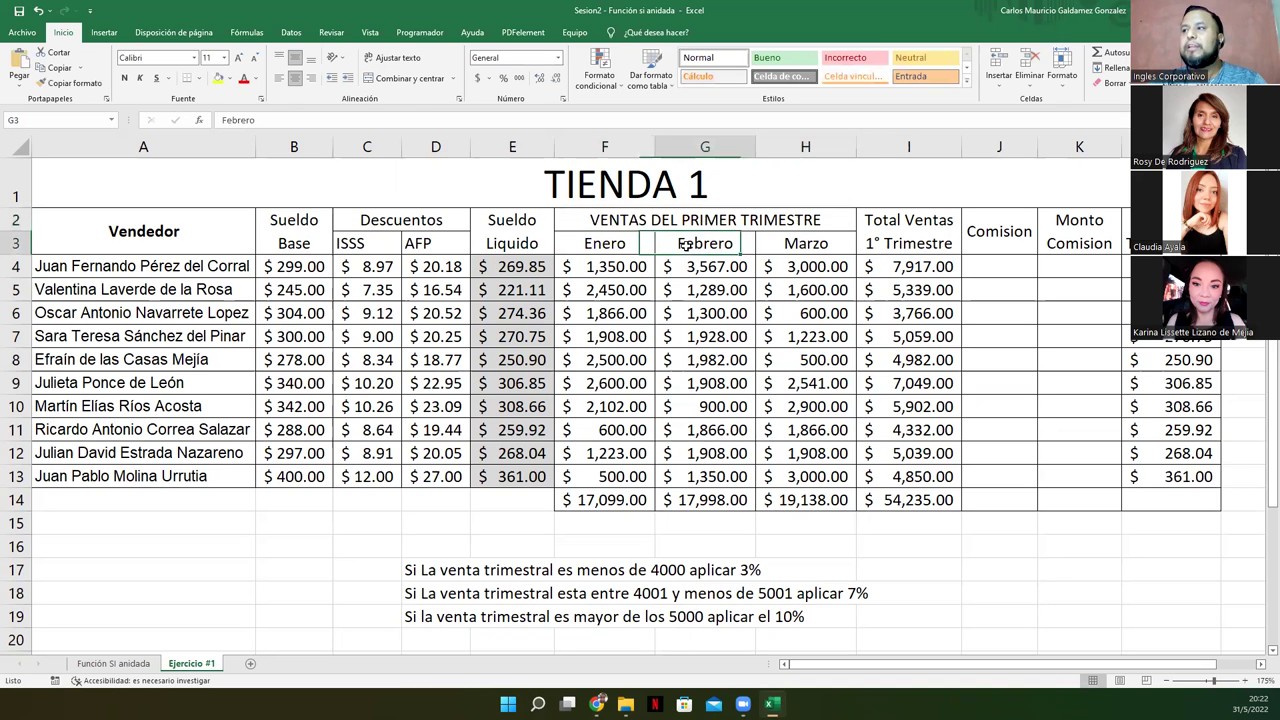
left_click(770, 244)
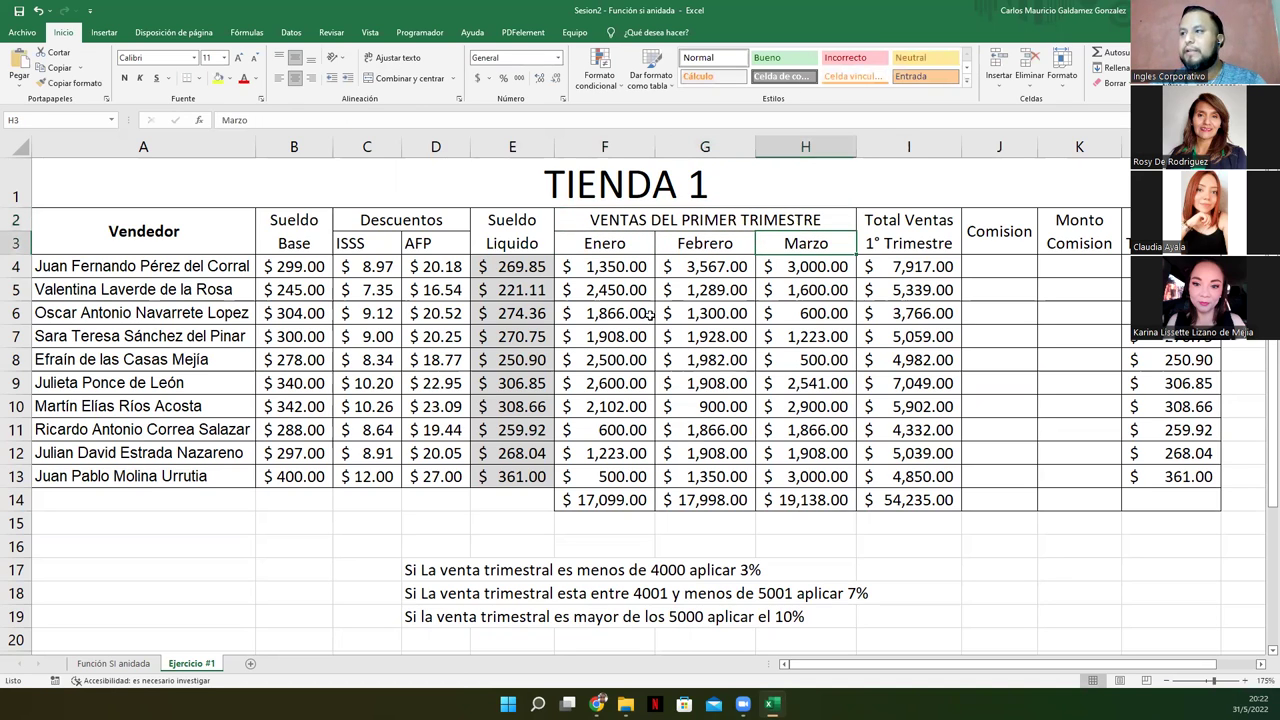
left_click_drag(598, 270, 595, 468)
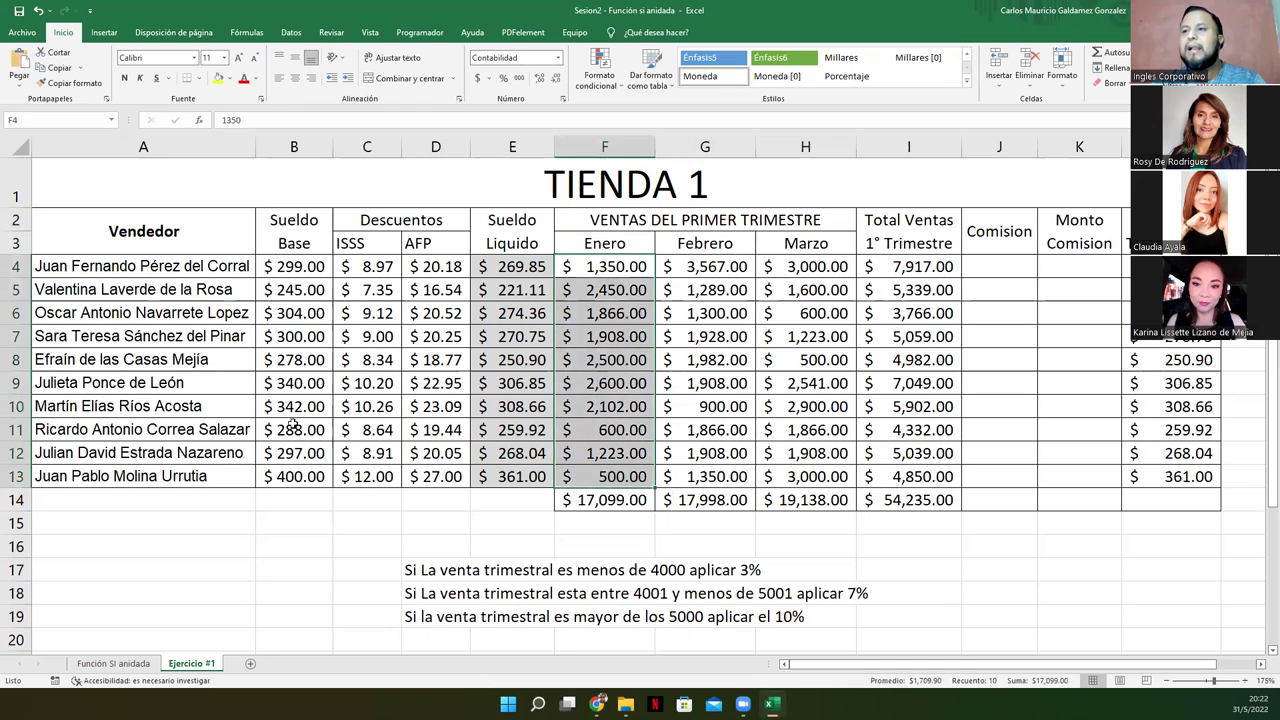
left_click_drag(708, 266, 728, 478)
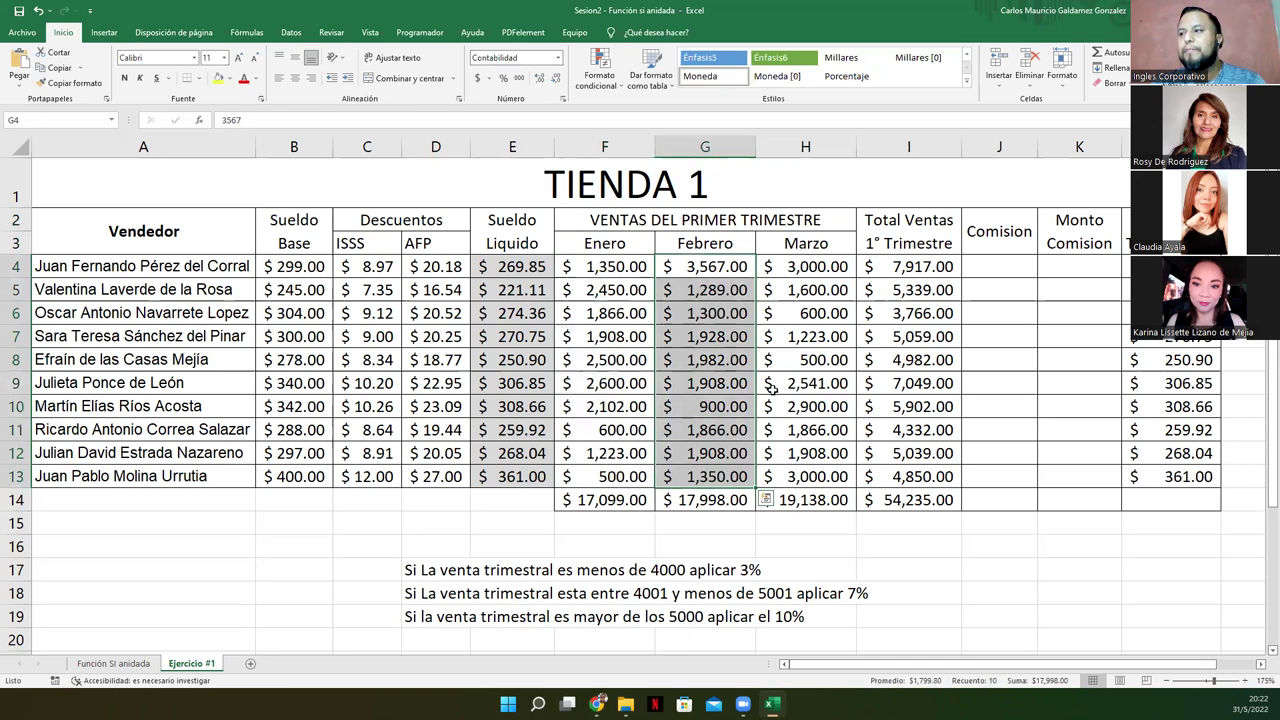
left_click_drag(800, 268, 814, 476)
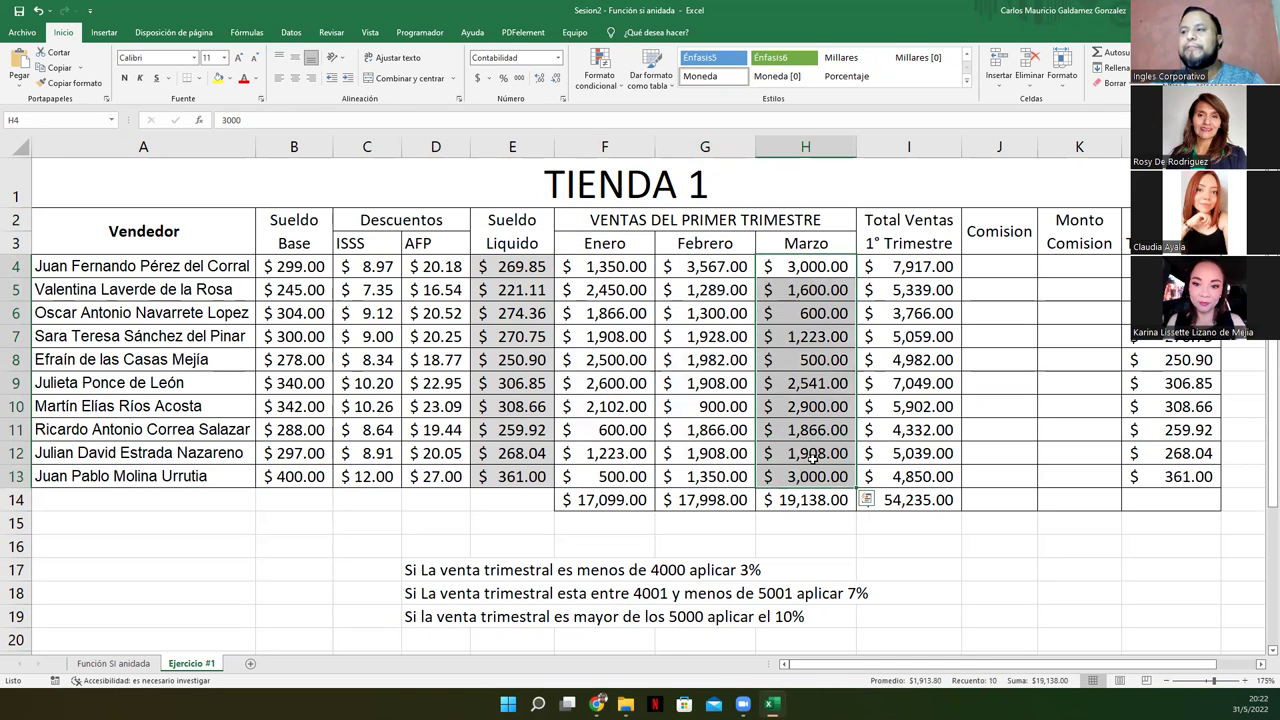
left_click_drag(605, 267, 884, 476)
left_click(888, 266)
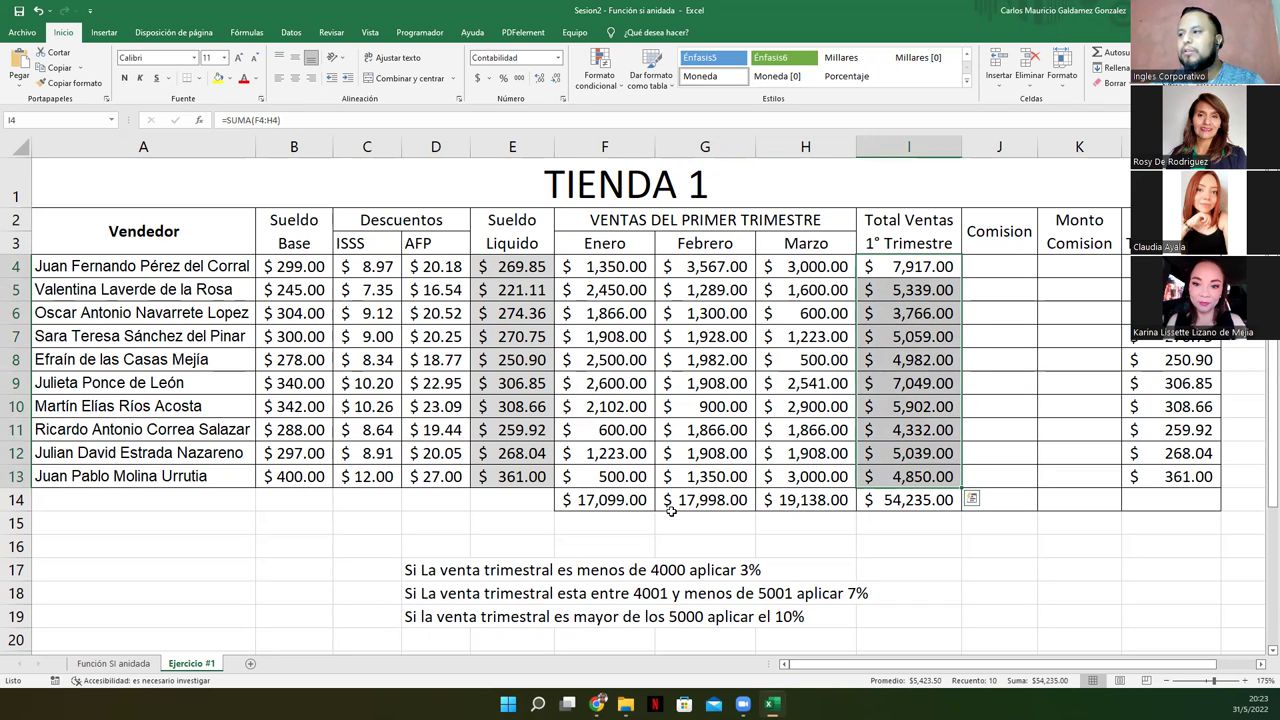
left_click(872, 498)
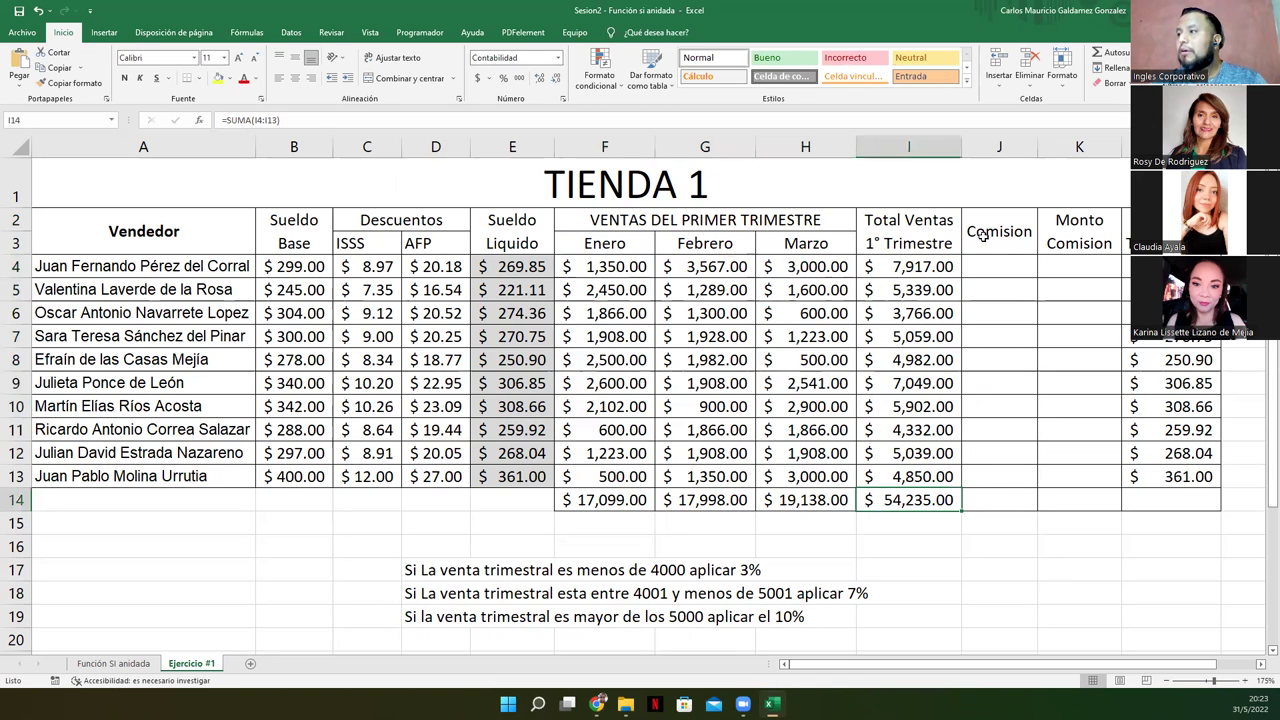
Step: Inspect the Comision and Monto Comision columns and the formula in L4
left_click(999, 150)
left_click(1083, 177)
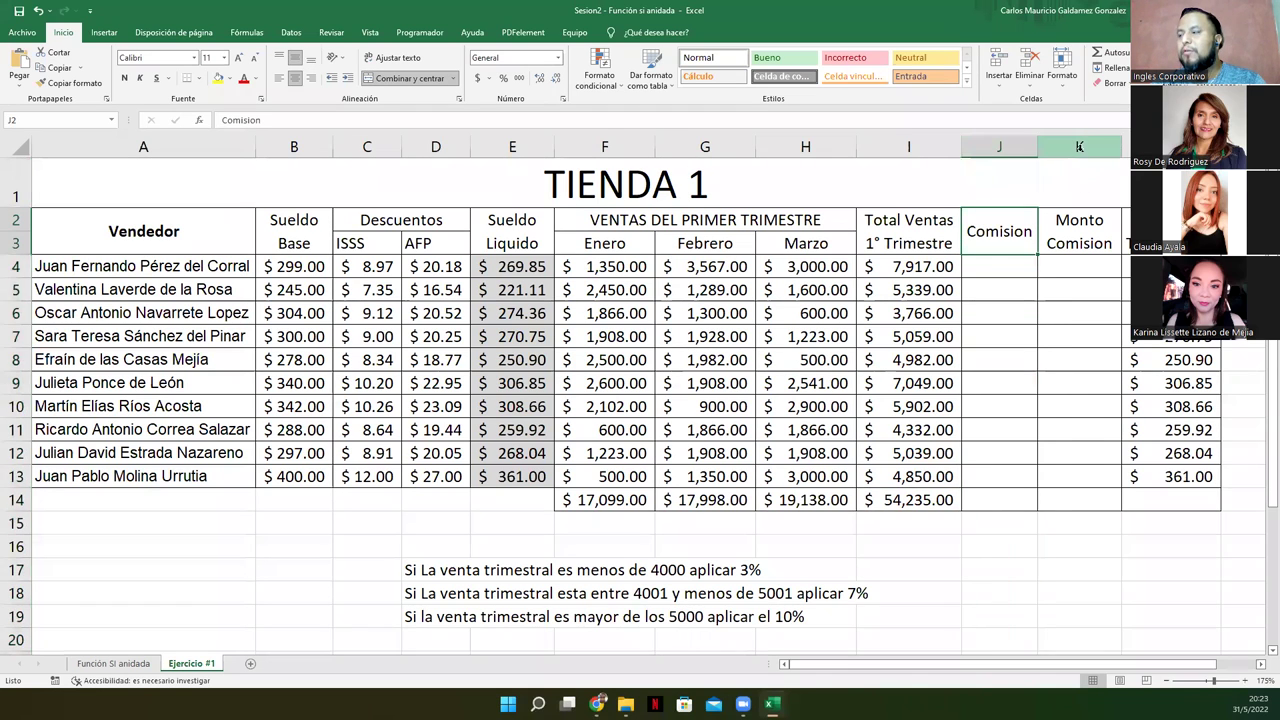
left_click(1080, 147)
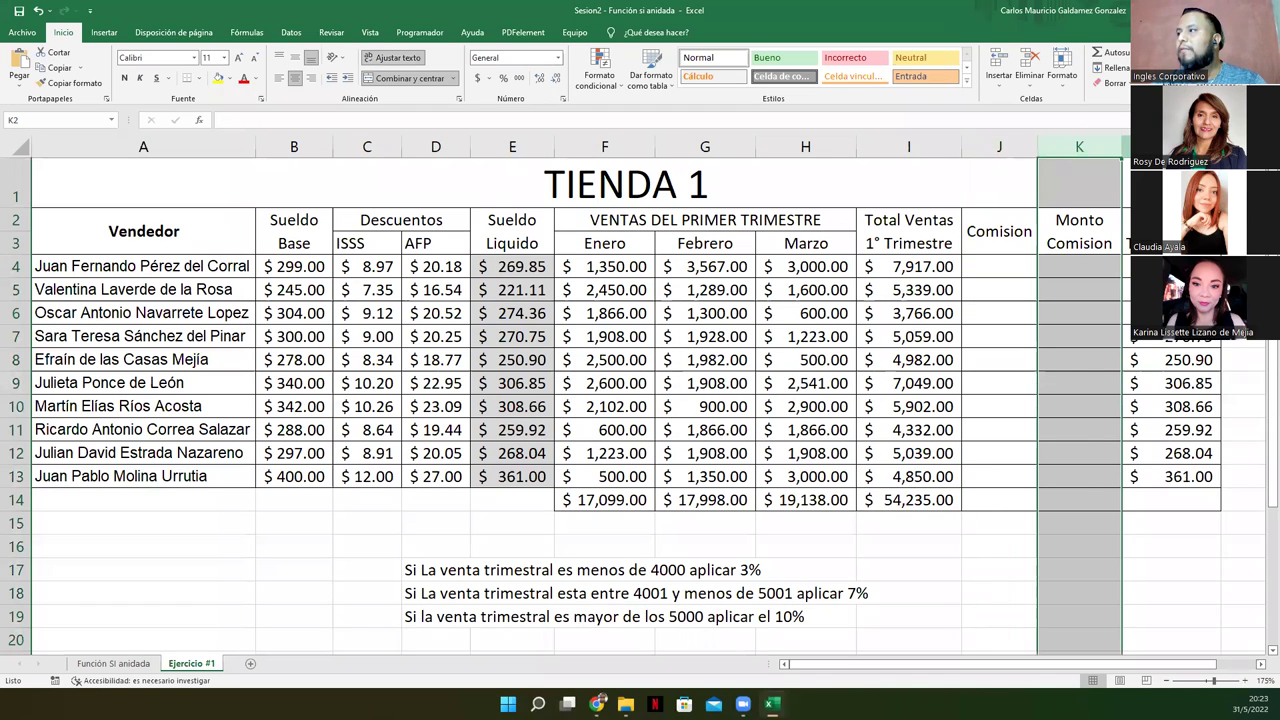
left_click(1135, 147)
left_click(1170, 266)
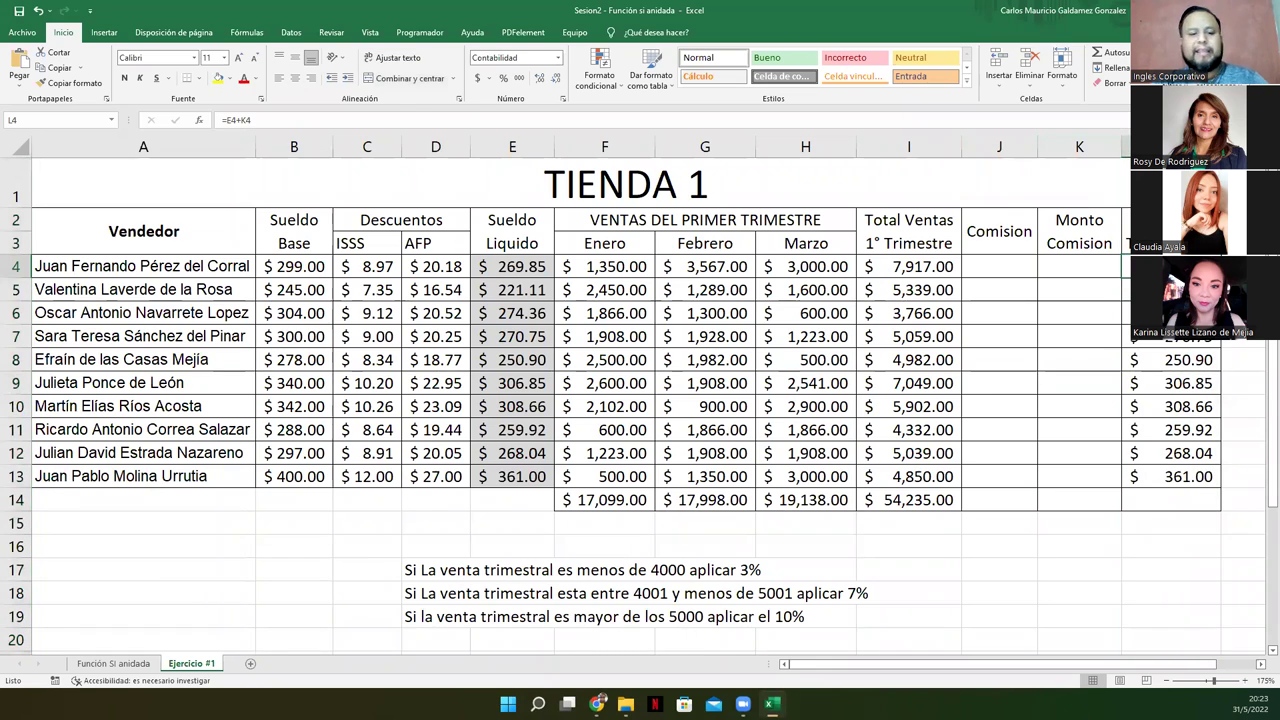
Step: Examine the L4 formula's source cells and the related Sueldo Liquido, Comision, Monto Comision and total columns
key("F2")
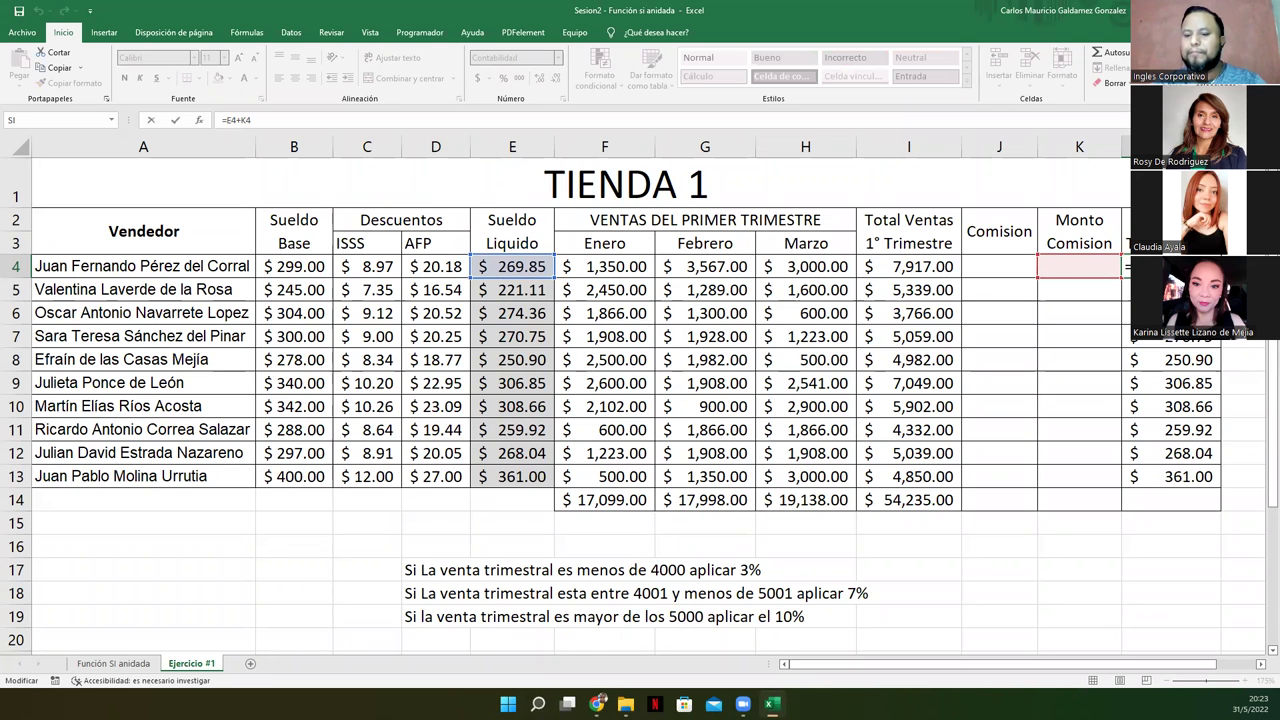
key("Return")
left_click(1065, 266)
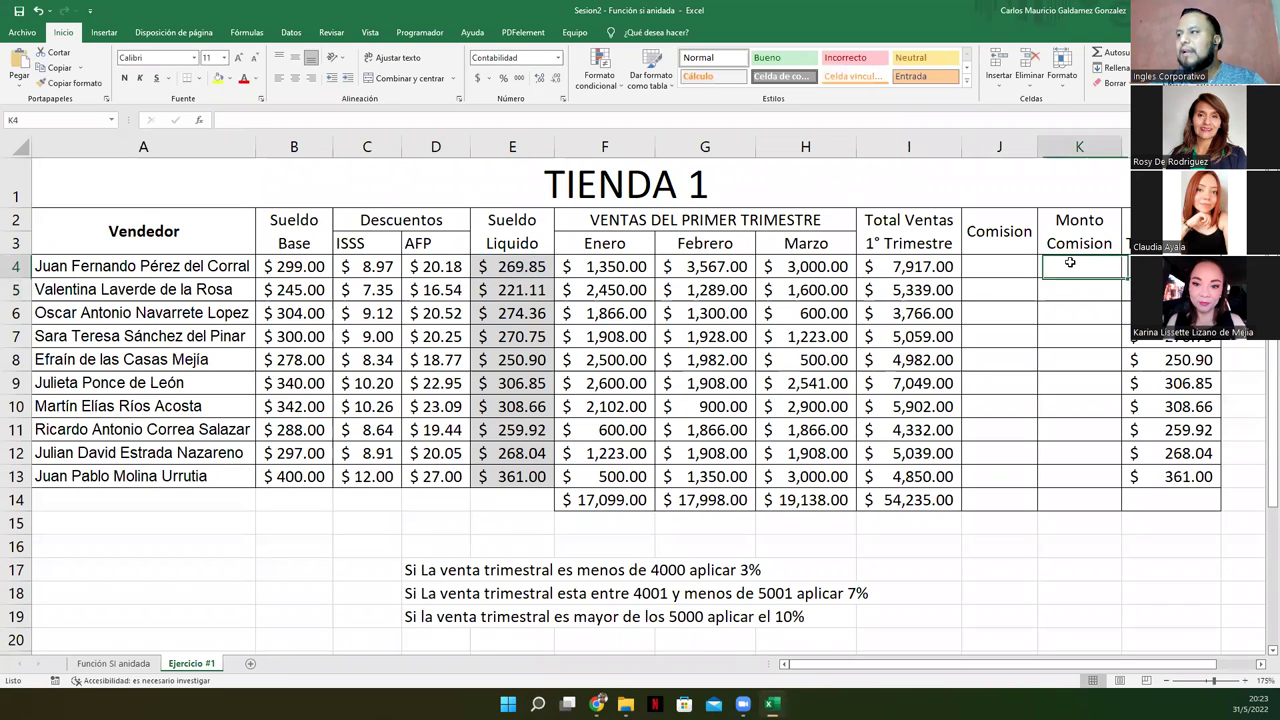
left_click(1032, 265)
left_click_drag(1032, 265, 1043, 496)
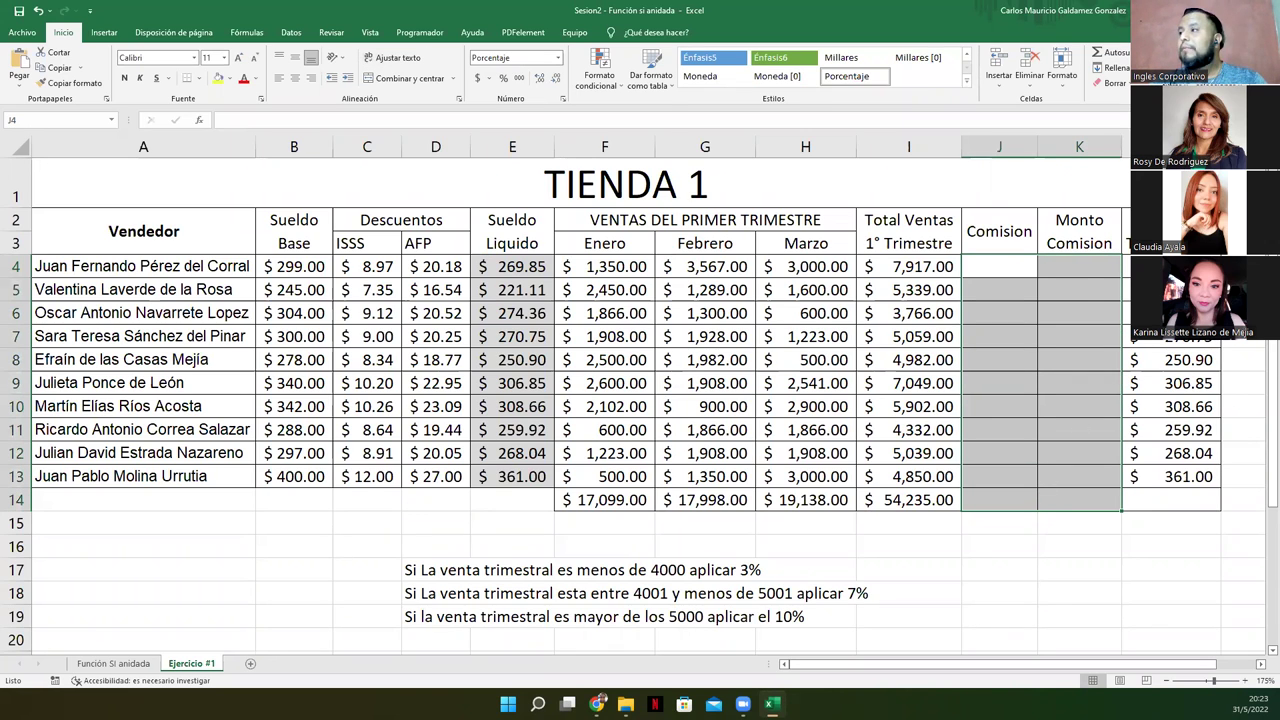
left_click(1170, 266)
left_click_drag(1170, 266, 1172, 496)
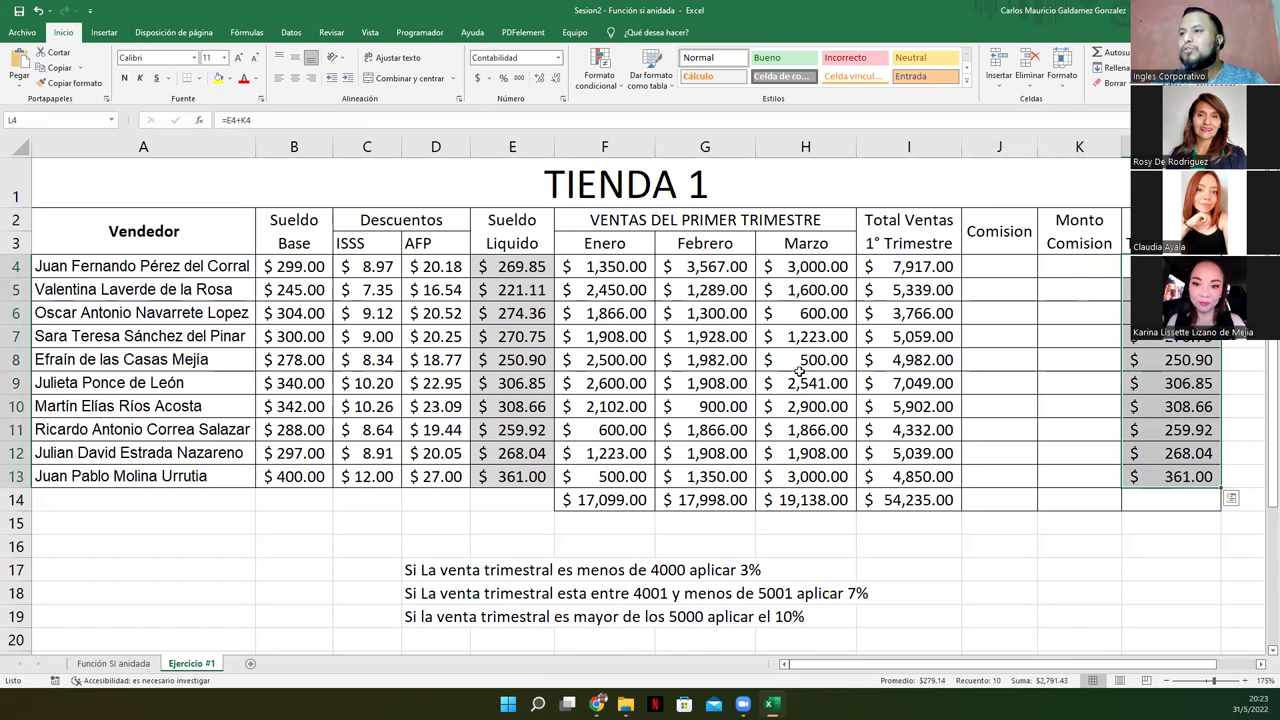
left_click(530, 272)
left_click_drag(528, 388, 511, 477)
left_click(1009, 270)
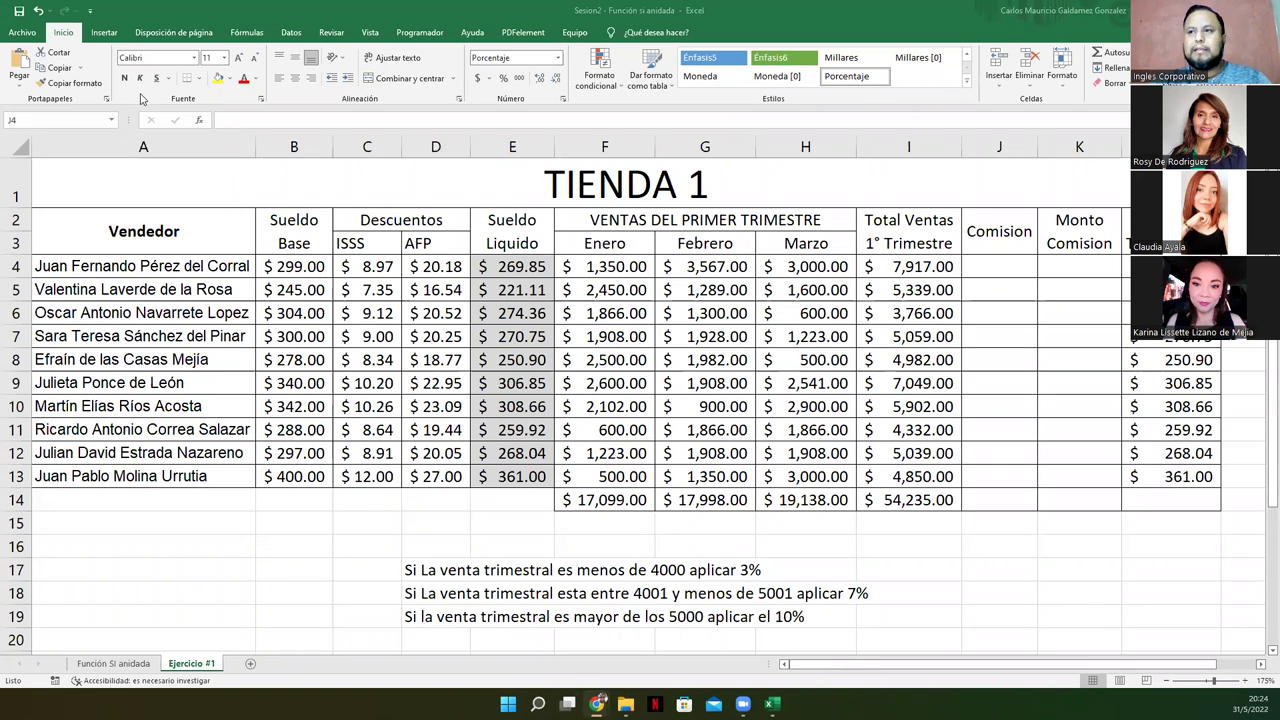
left_click(983, 268)
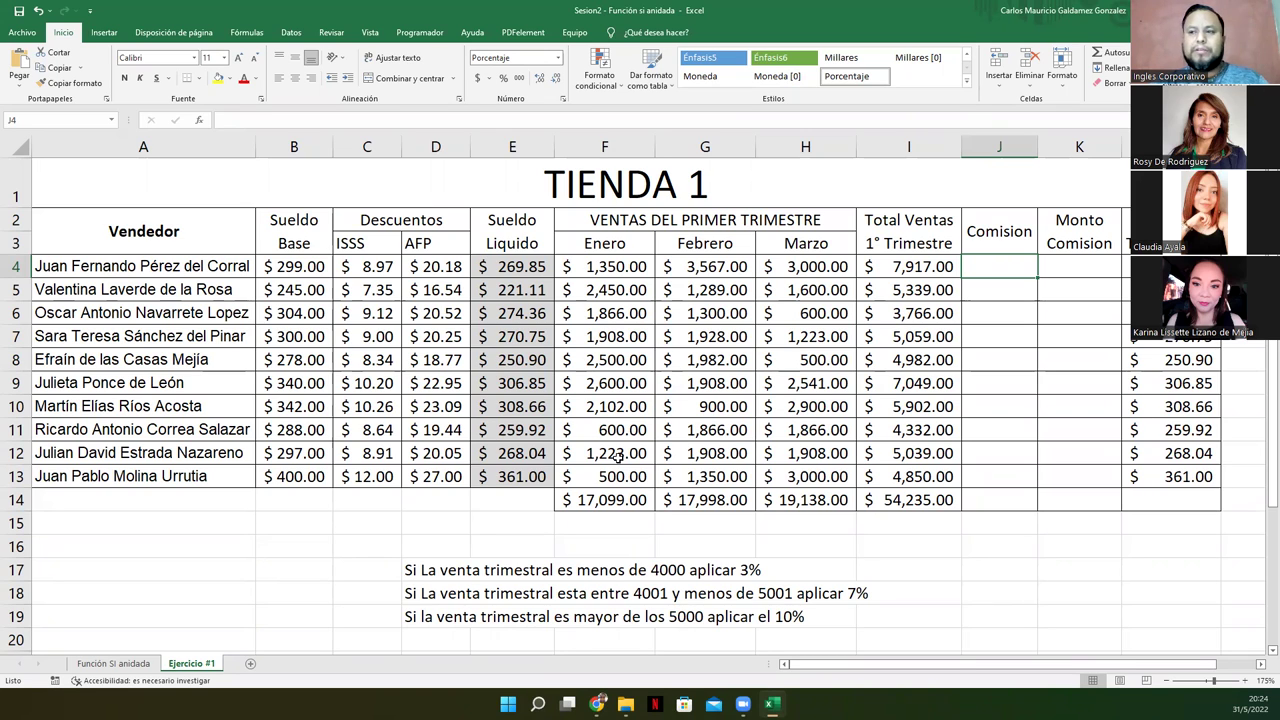
Step: Review the three commission rules in D17:D19 against the quarterly sales totals in I4:I13
left_click_drag(412, 568, 415, 615)
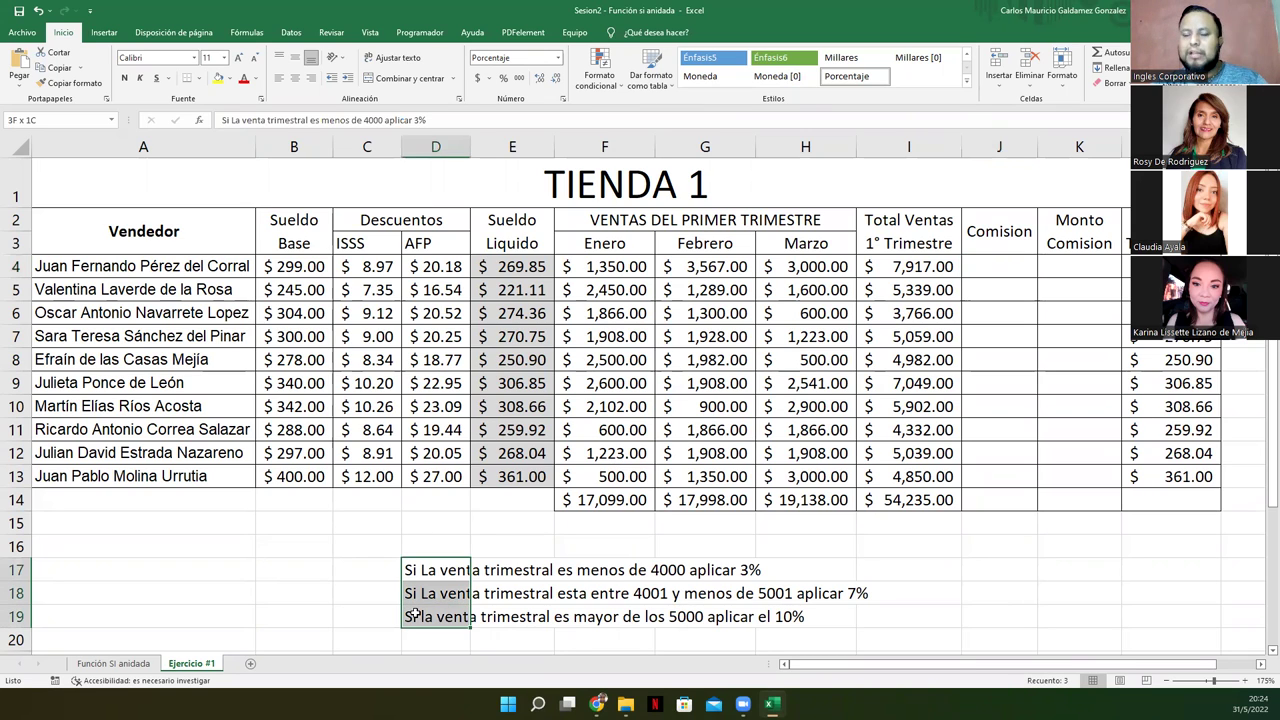
left_click(504, 620)
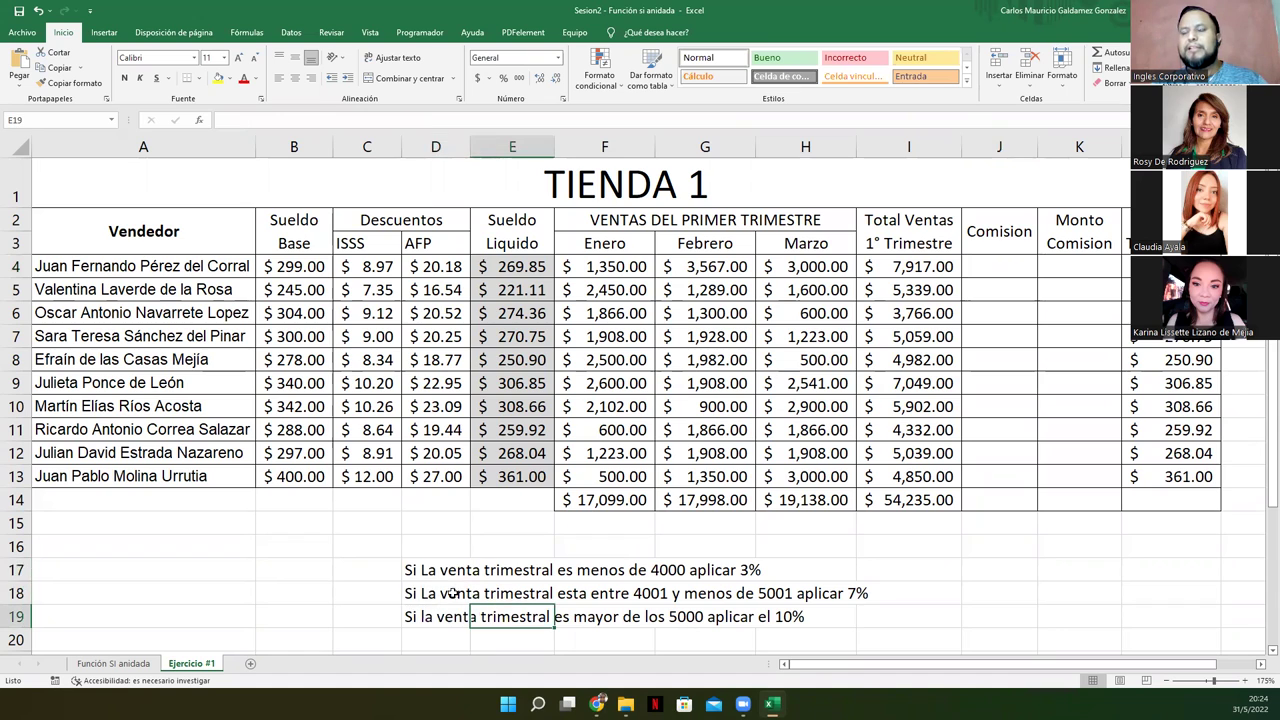
left_click(410, 574)
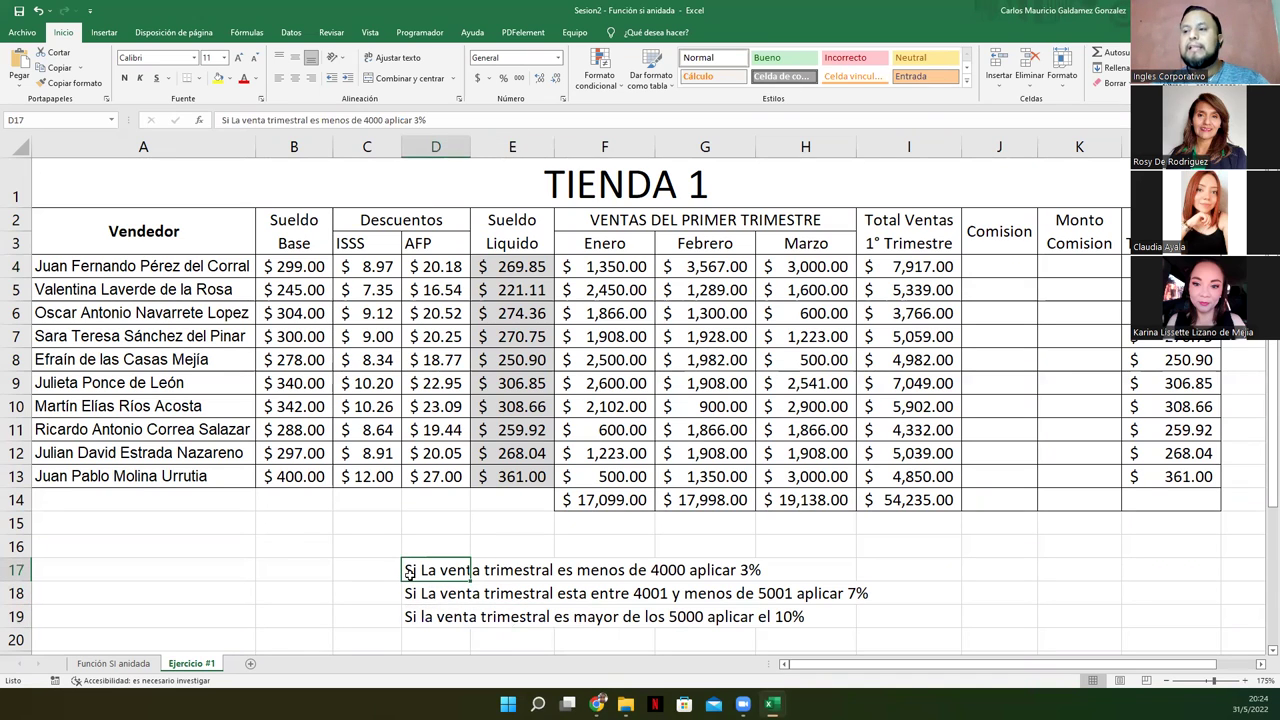
left_click(872, 268)
left_click_drag(872, 289, 872, 478)
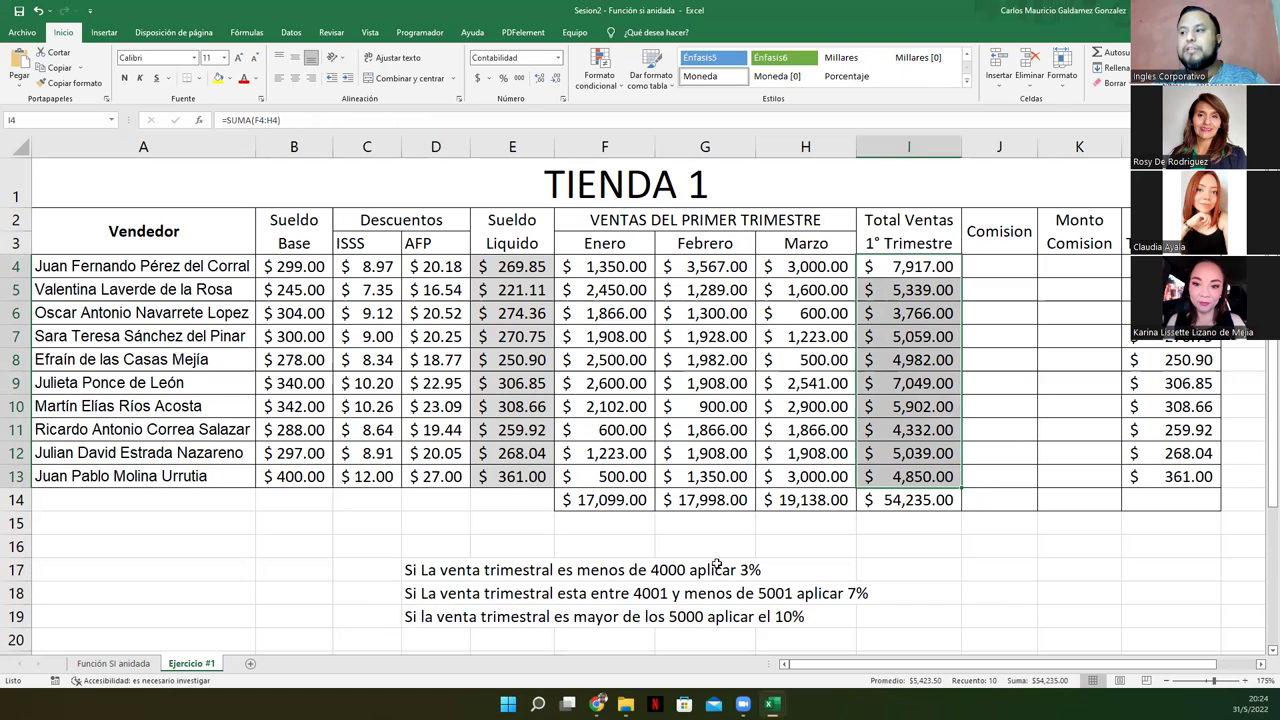
left_click(882, 269)
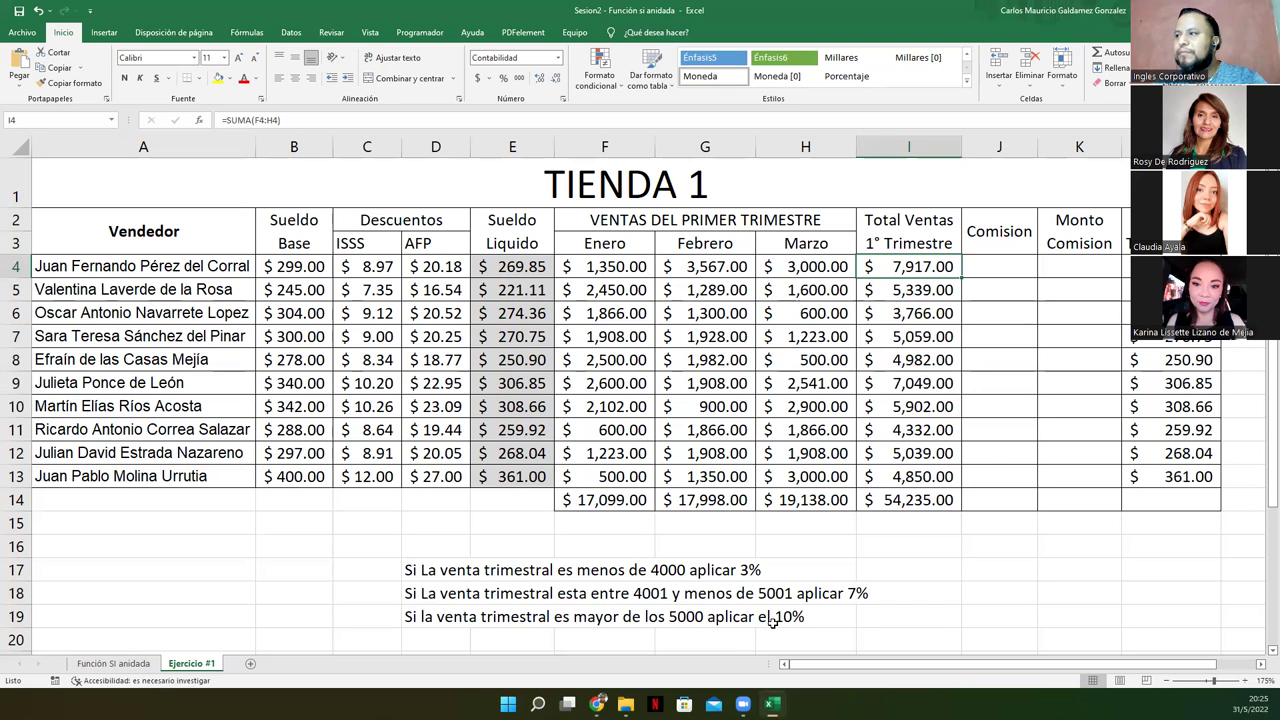
Step: Change the sales threshold in the 10% commission rule in D19 to 6000
left_click(403, 614)
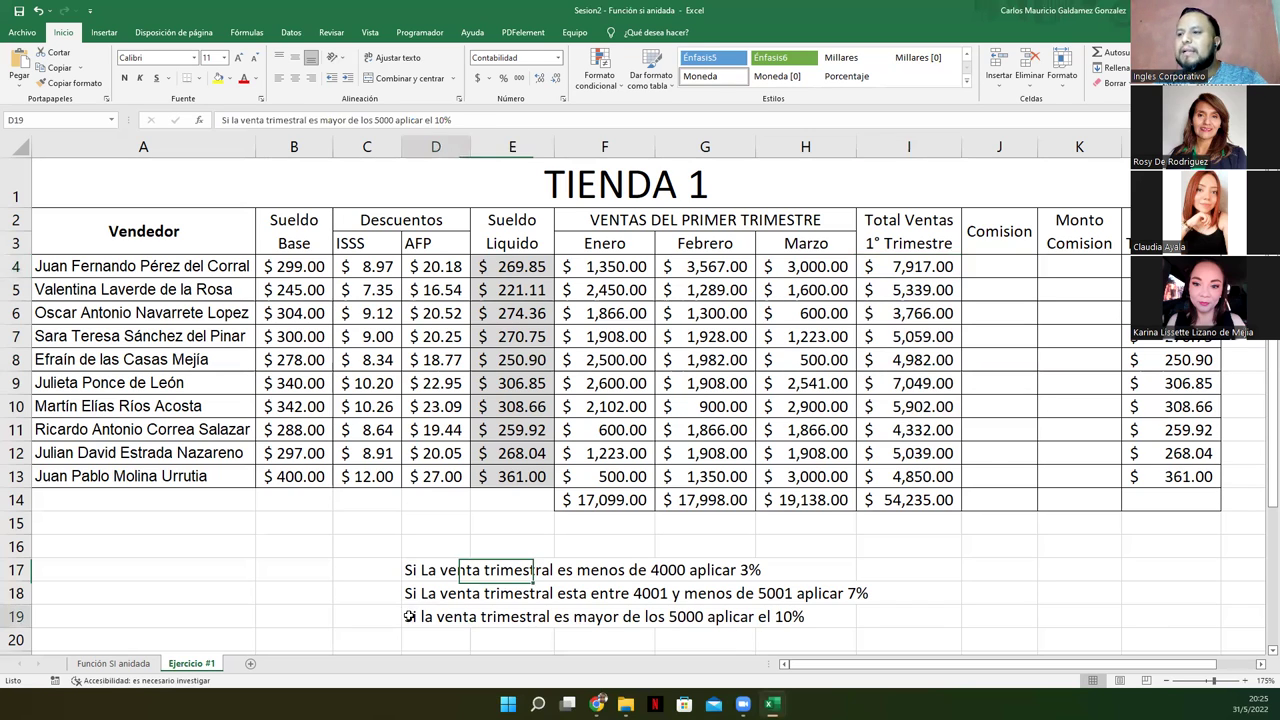
left_click(676, 615)
left_click(416, 618)
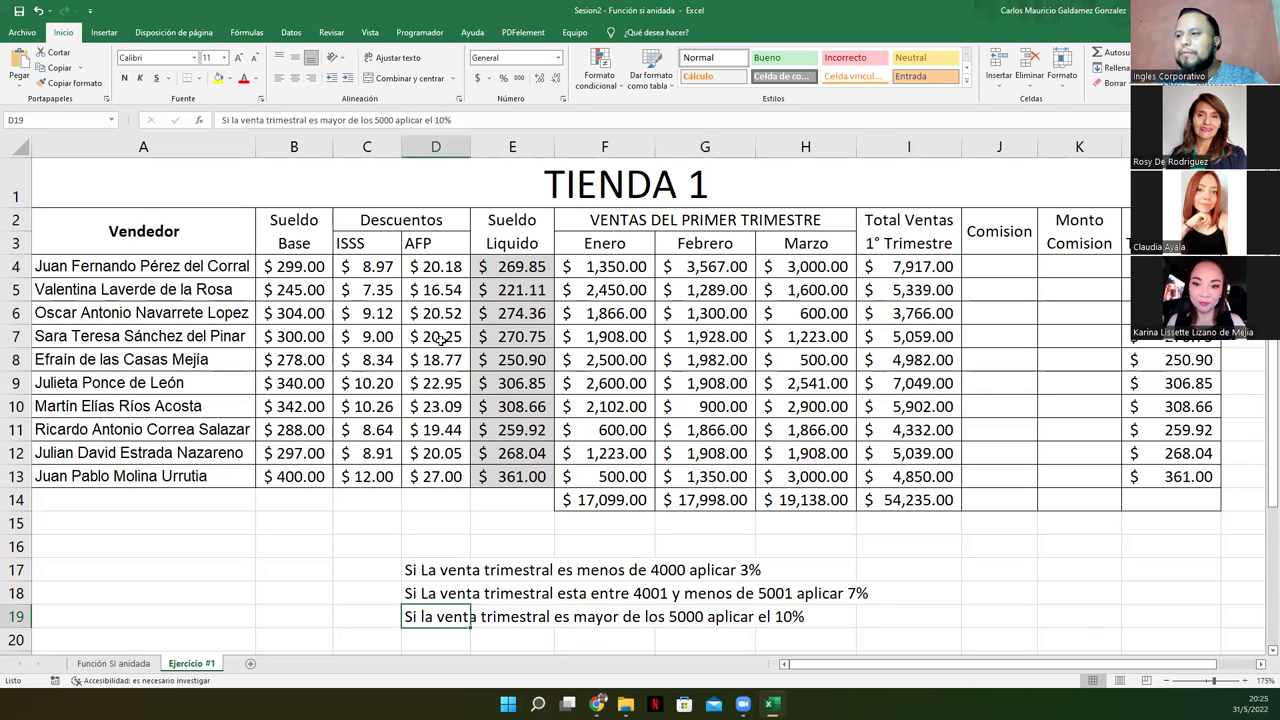
type("5000")
key("BackSpace")
type("6")
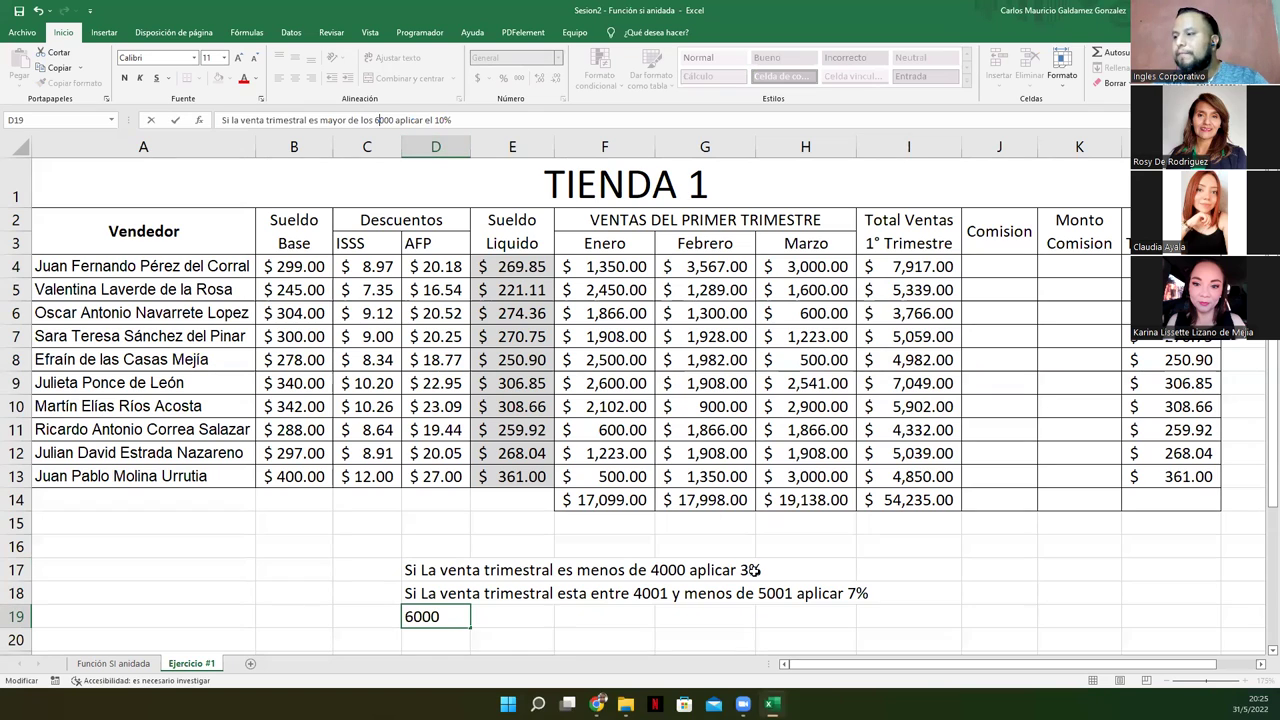
key("Return")
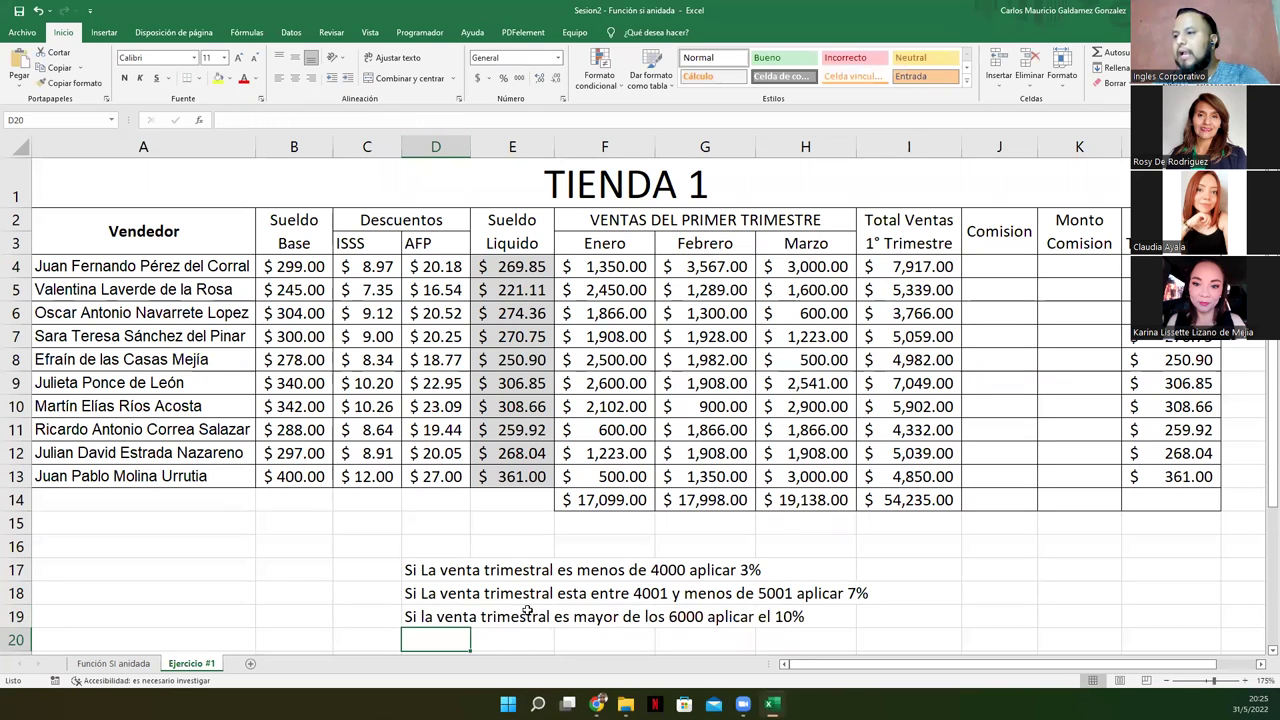
Step: Change the upper sales limit in the 7% commission rule in D18 to 6001
left_click(413, 598)
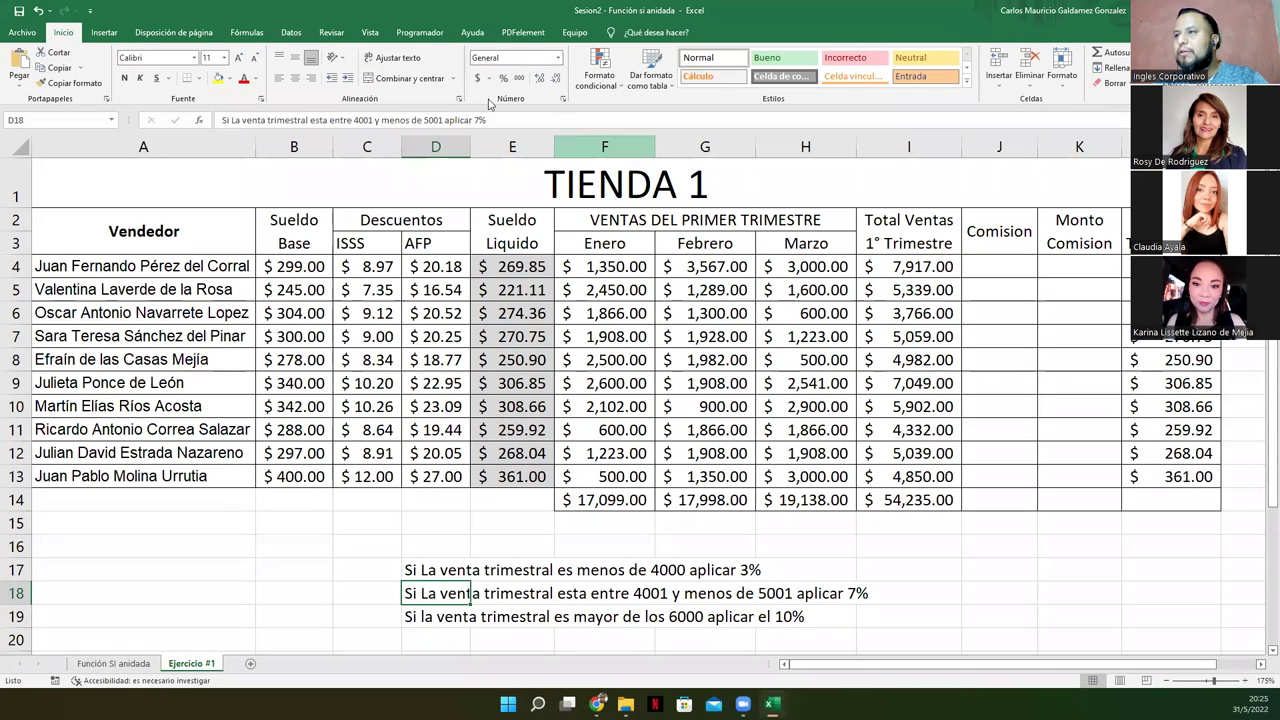
left_click(430, 120)
key("BackSpace")
type("6")
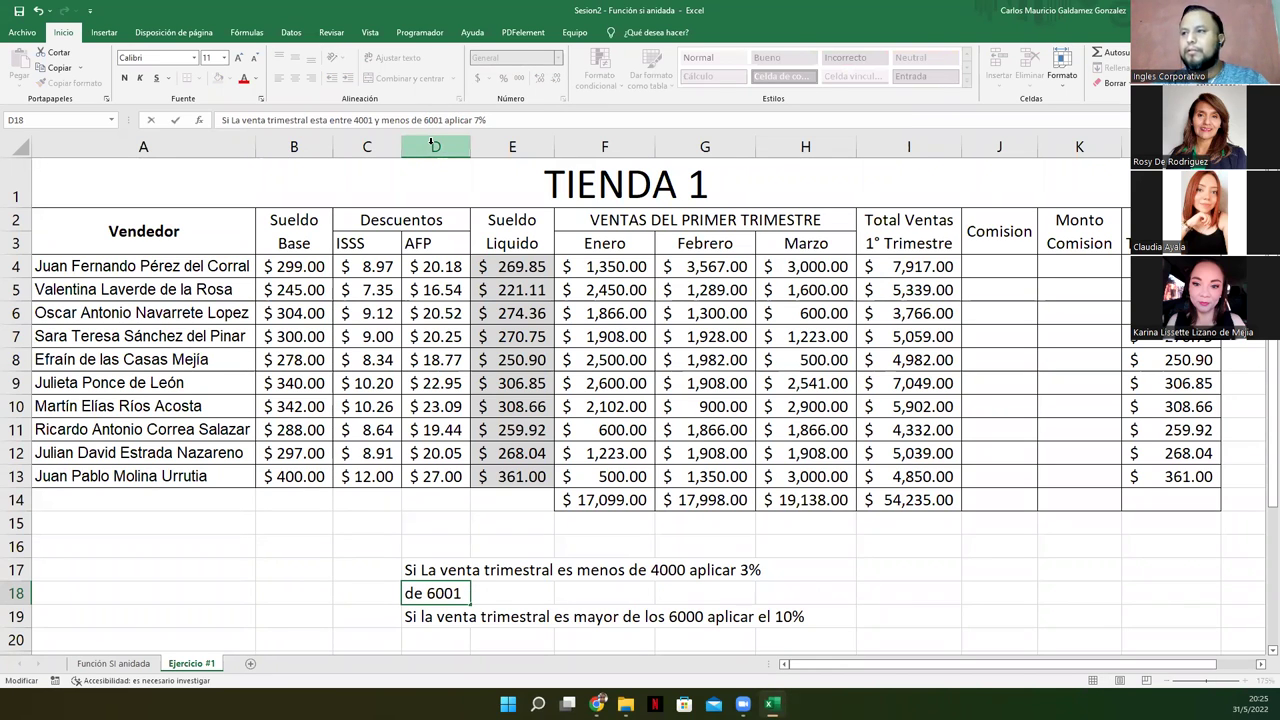
key("Return")
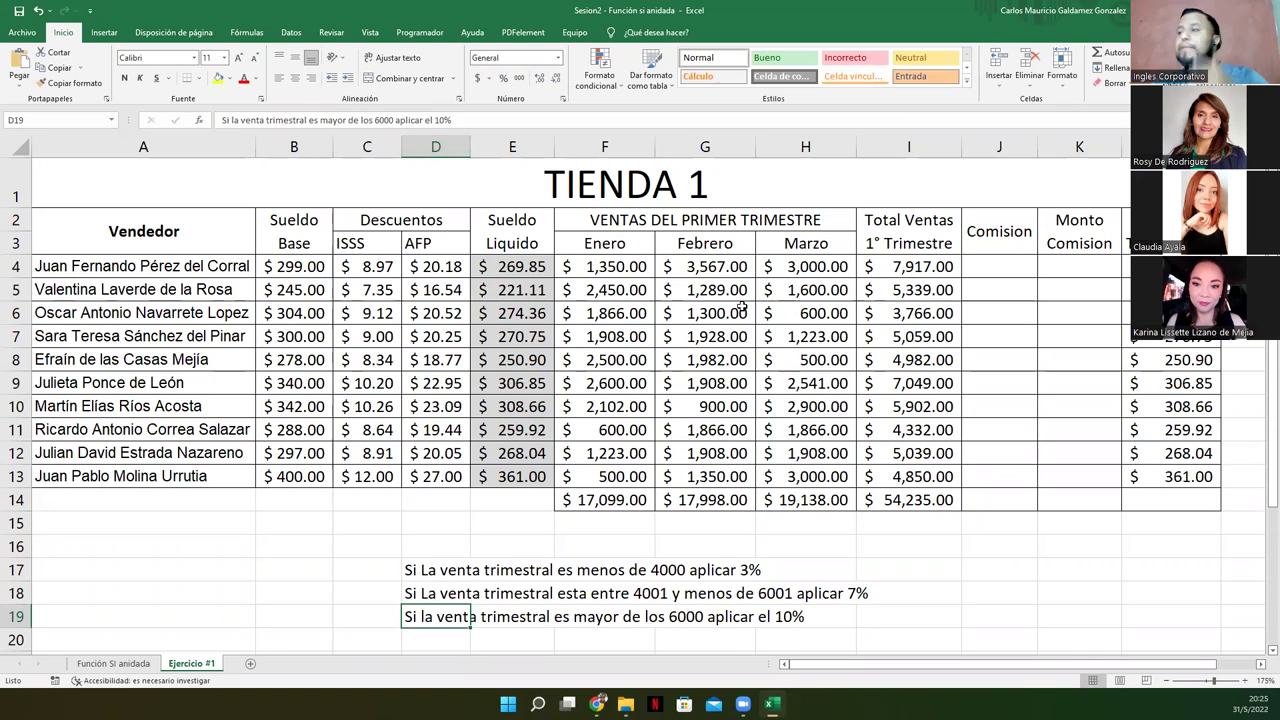
Step: Begin an SI formula in Comision cell J4 with the logical test I4<4000
left_click(982, 267)
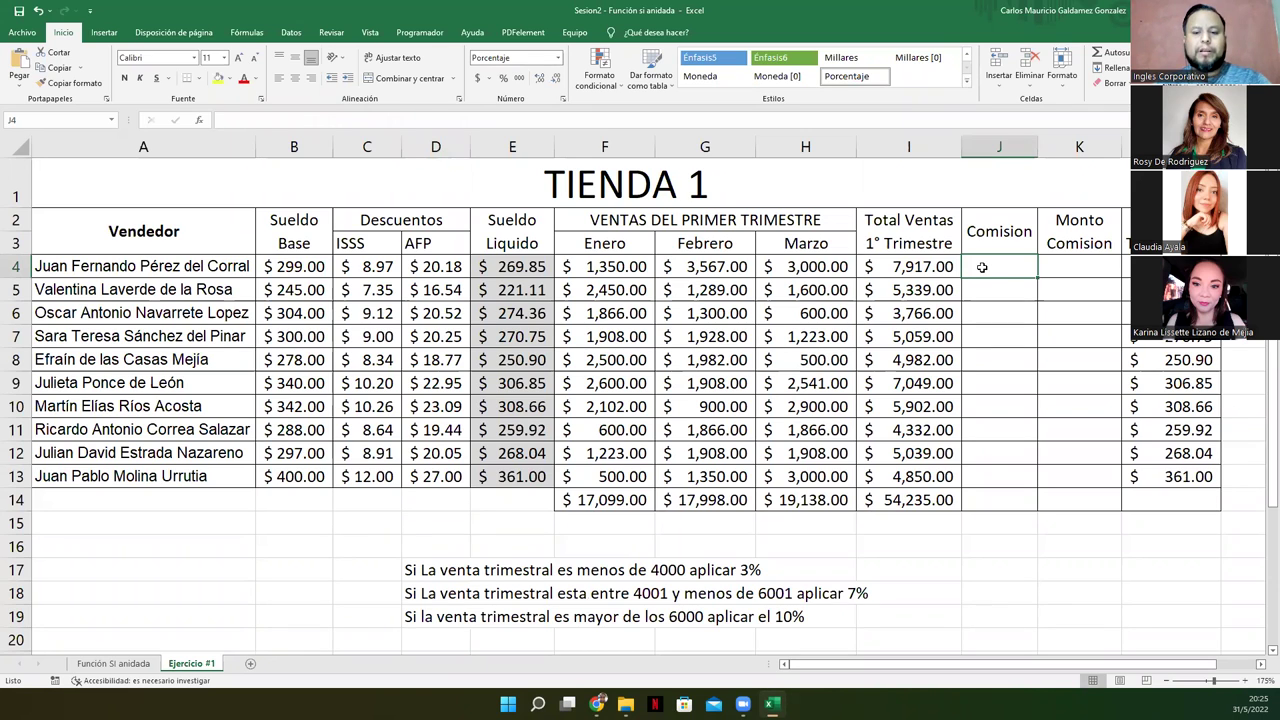
type("=")
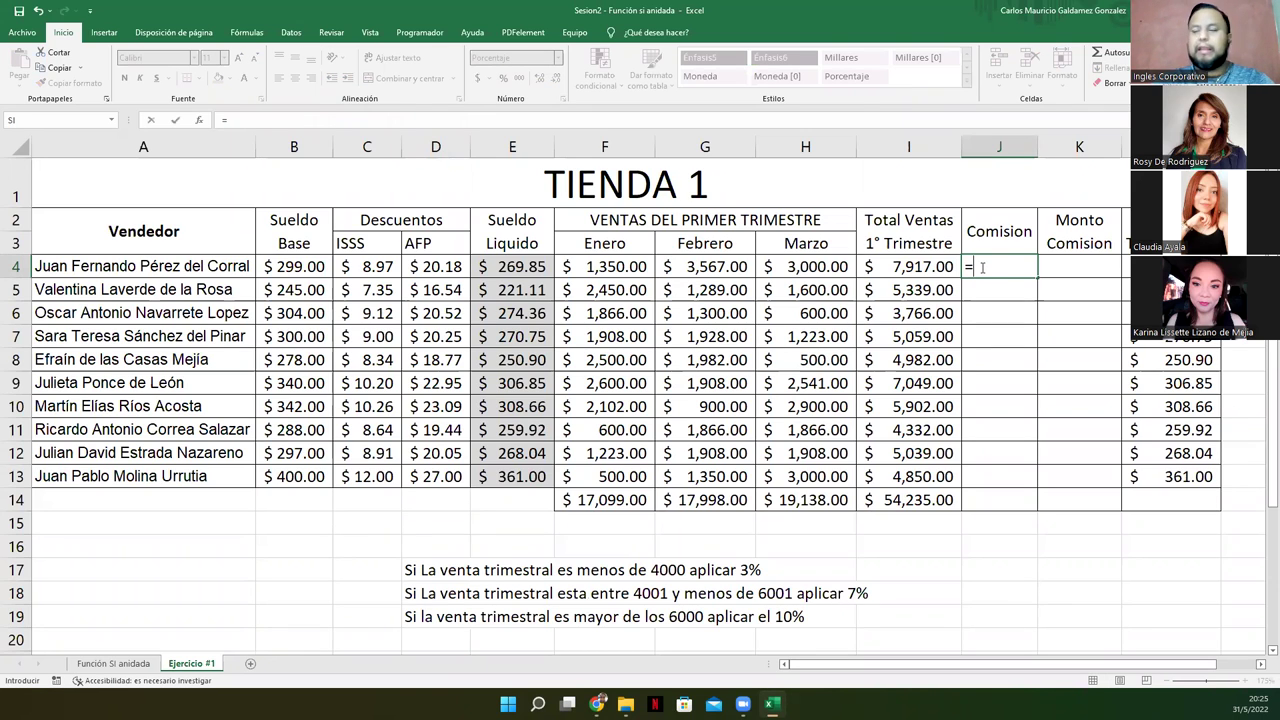
type("S")
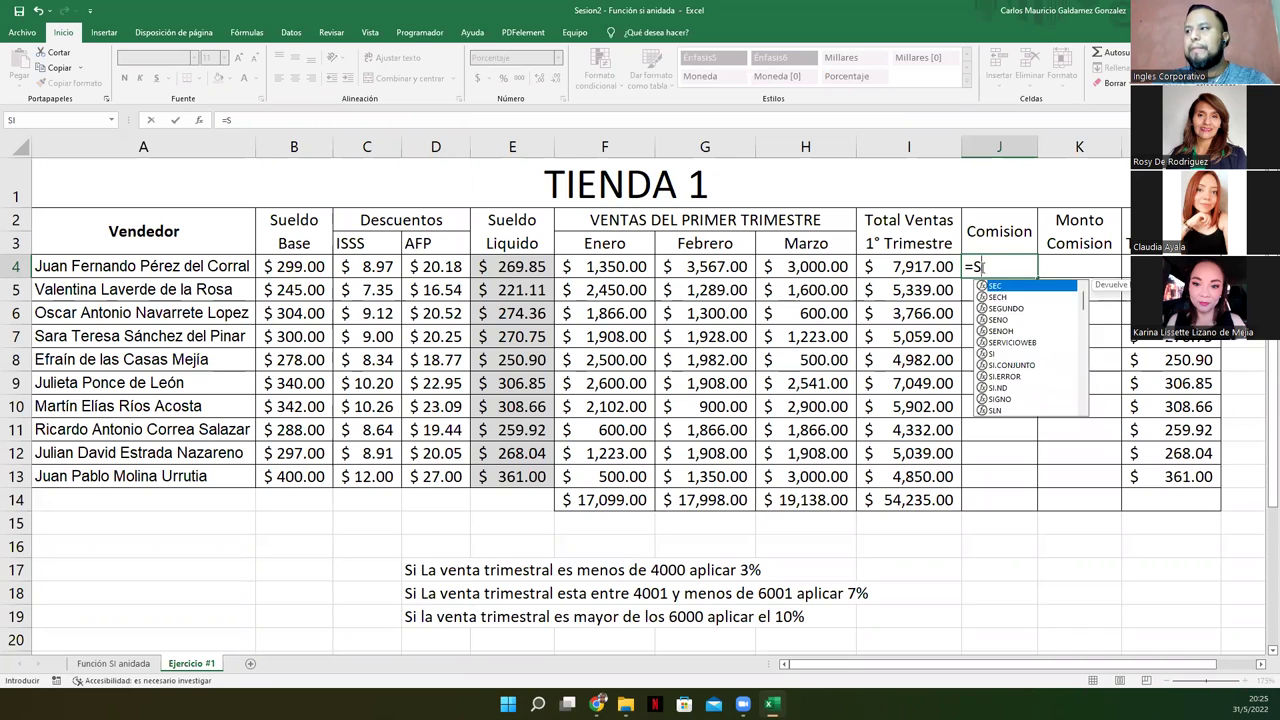
type("I(")
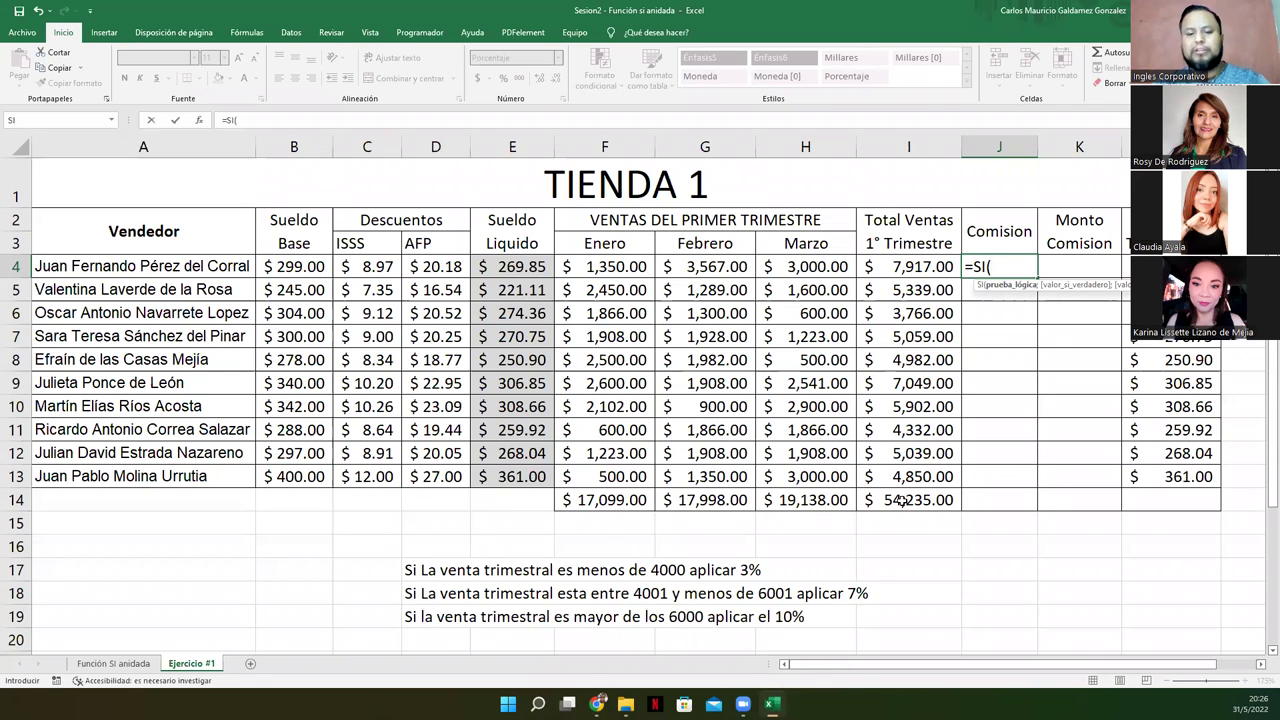
left_click(909, 268)
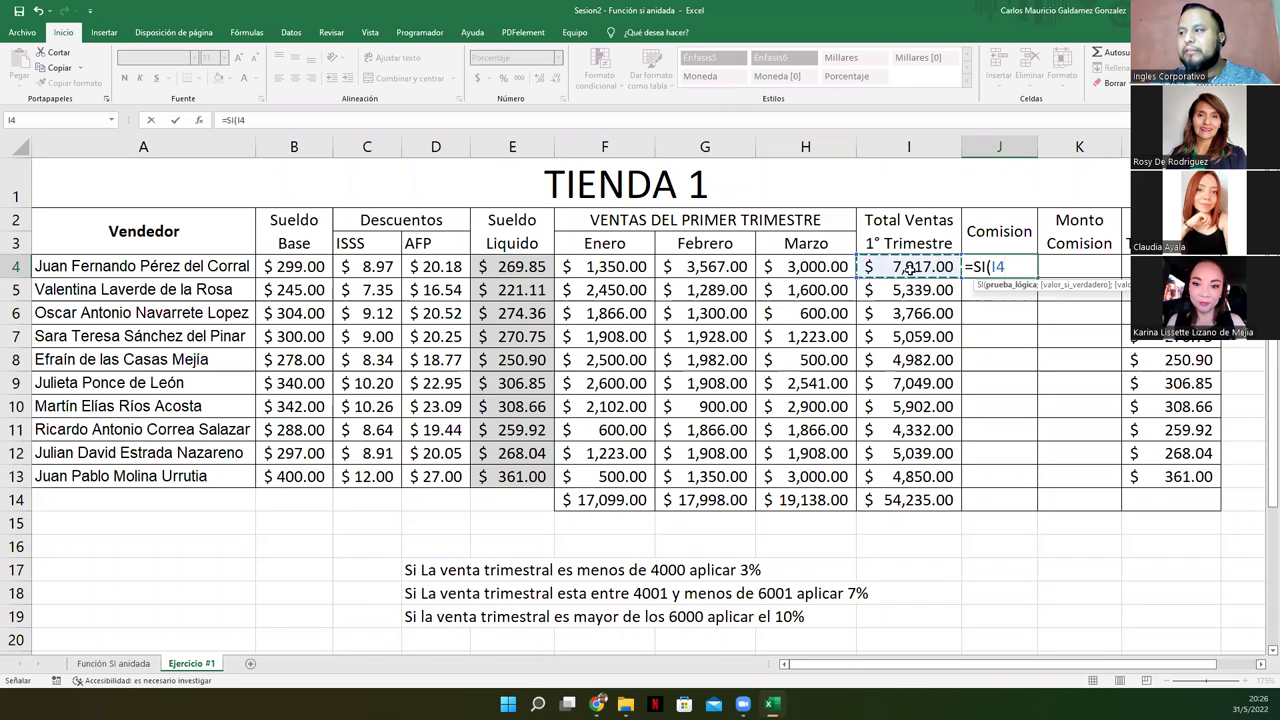
type("<")
key("BackSpace")
type("<")
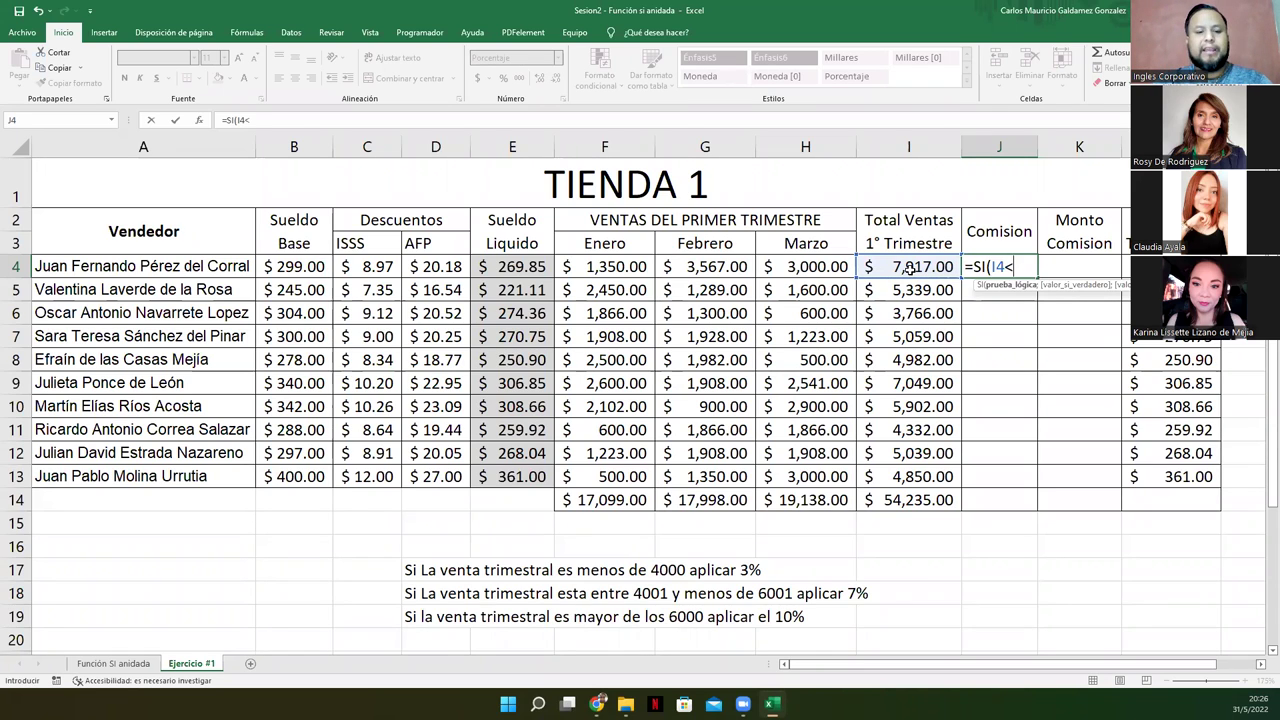
type("4000")
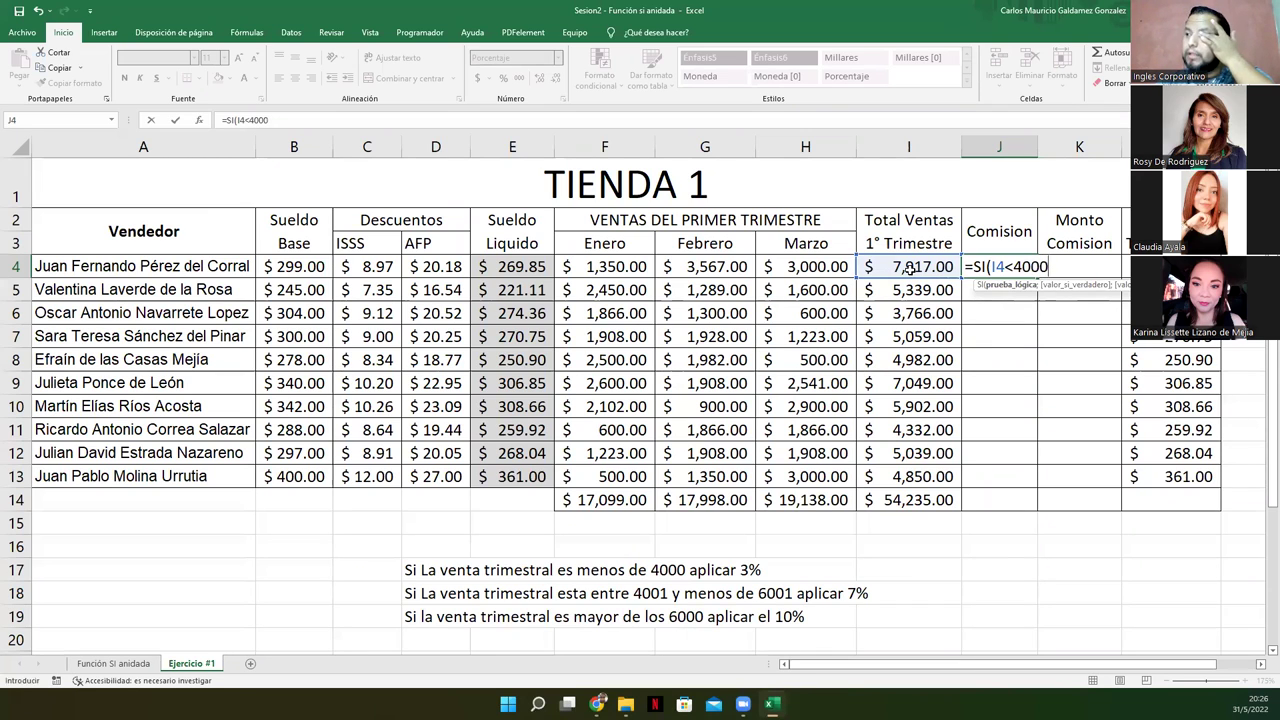
Step: Change the logical test in J4 to I4<=4000 and add 3% as the value if true
left_click(1014, 267)
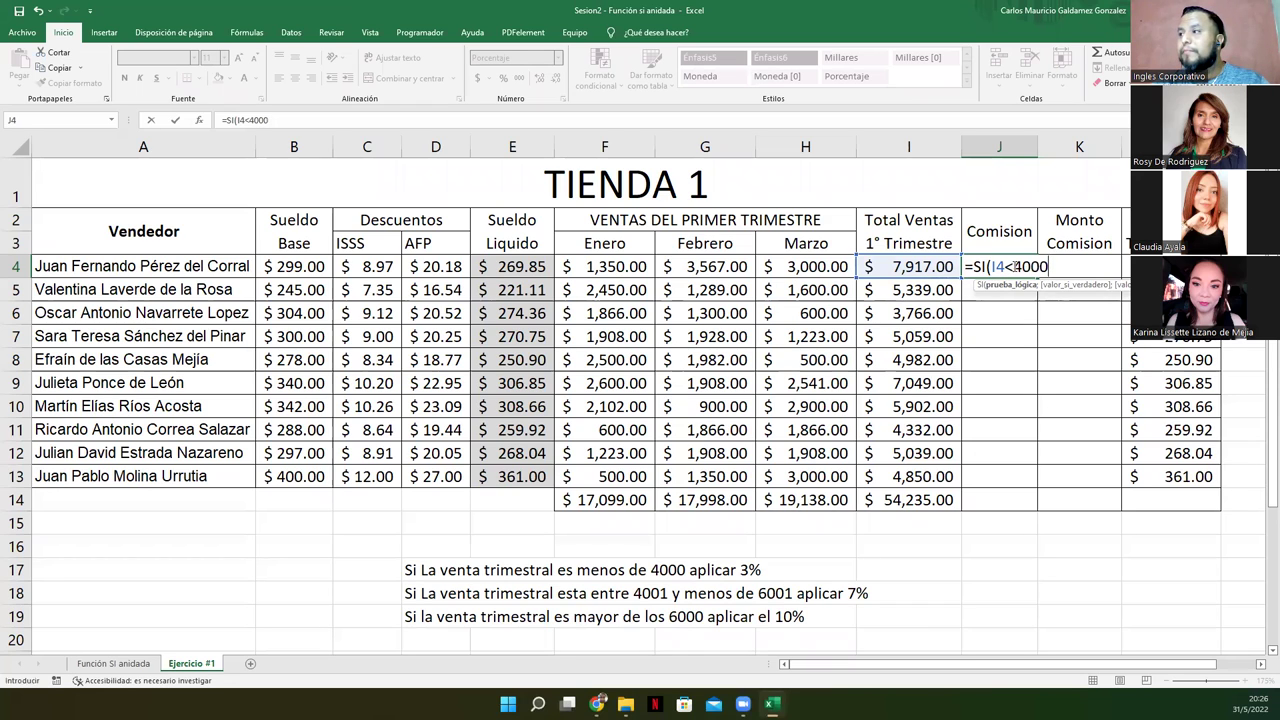
type("=")
key("Right")
key("Right")
key("Right")
key("Right")
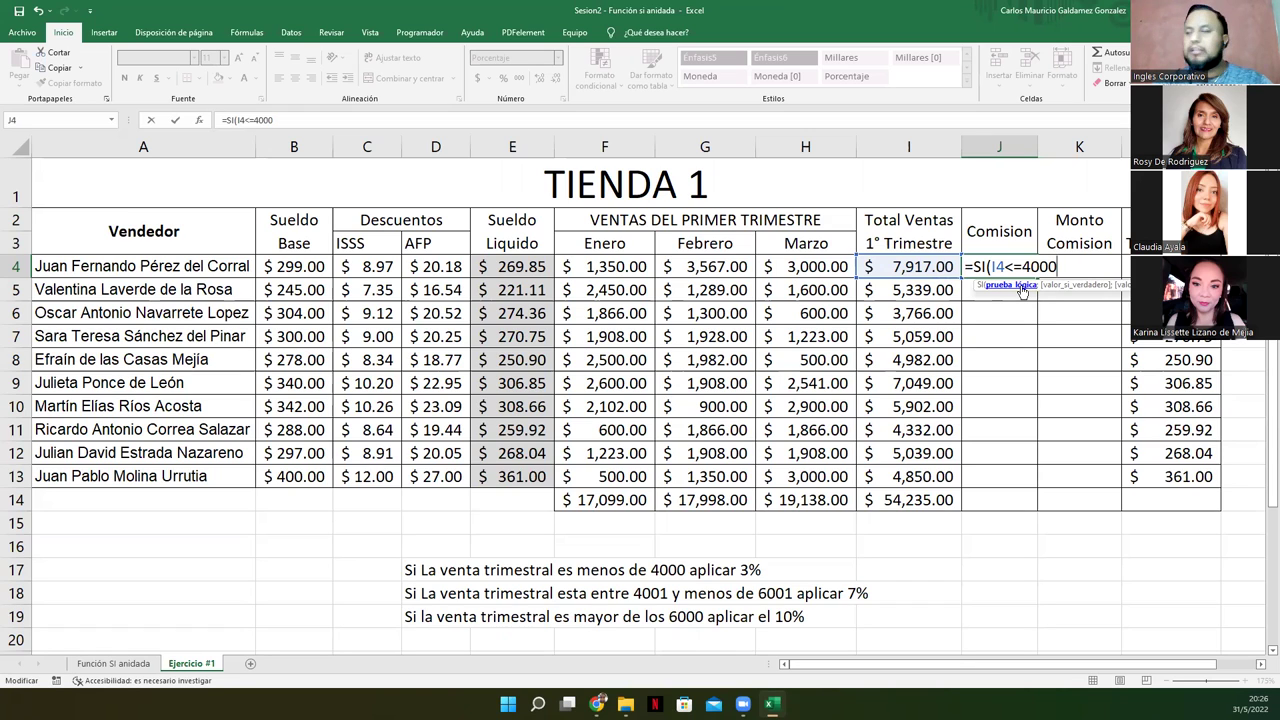
type(";")
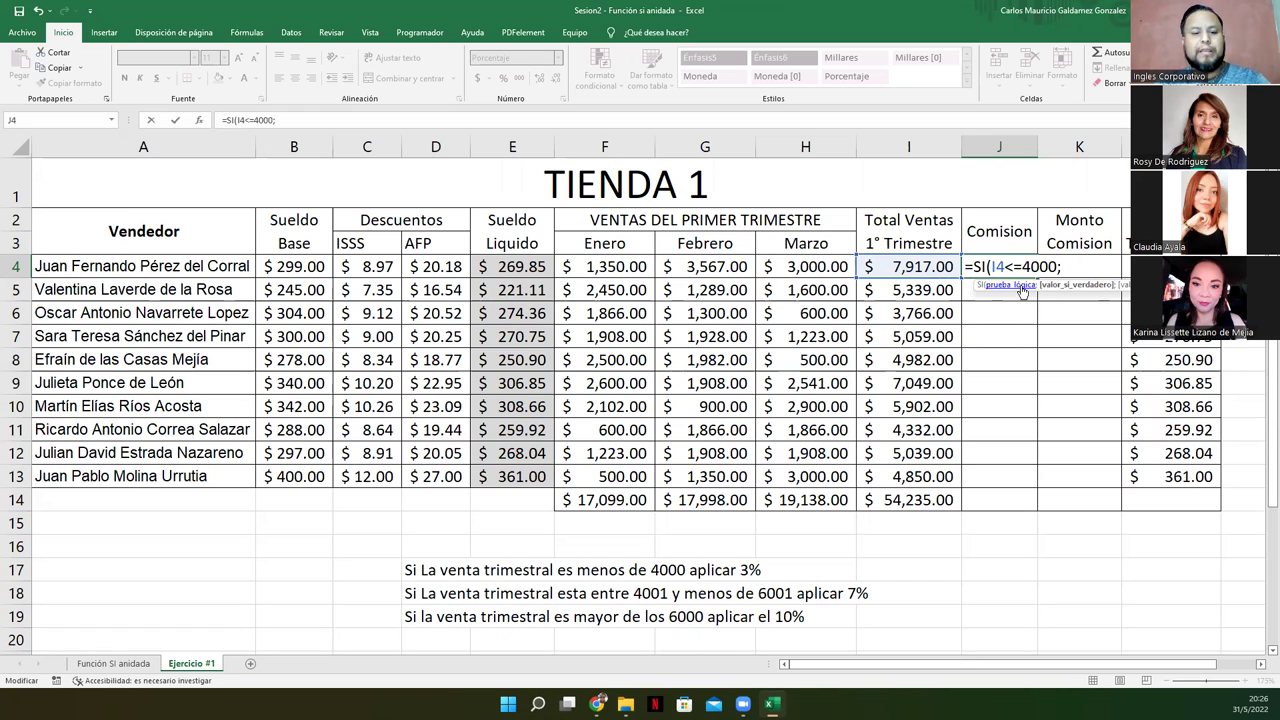
type("3%")
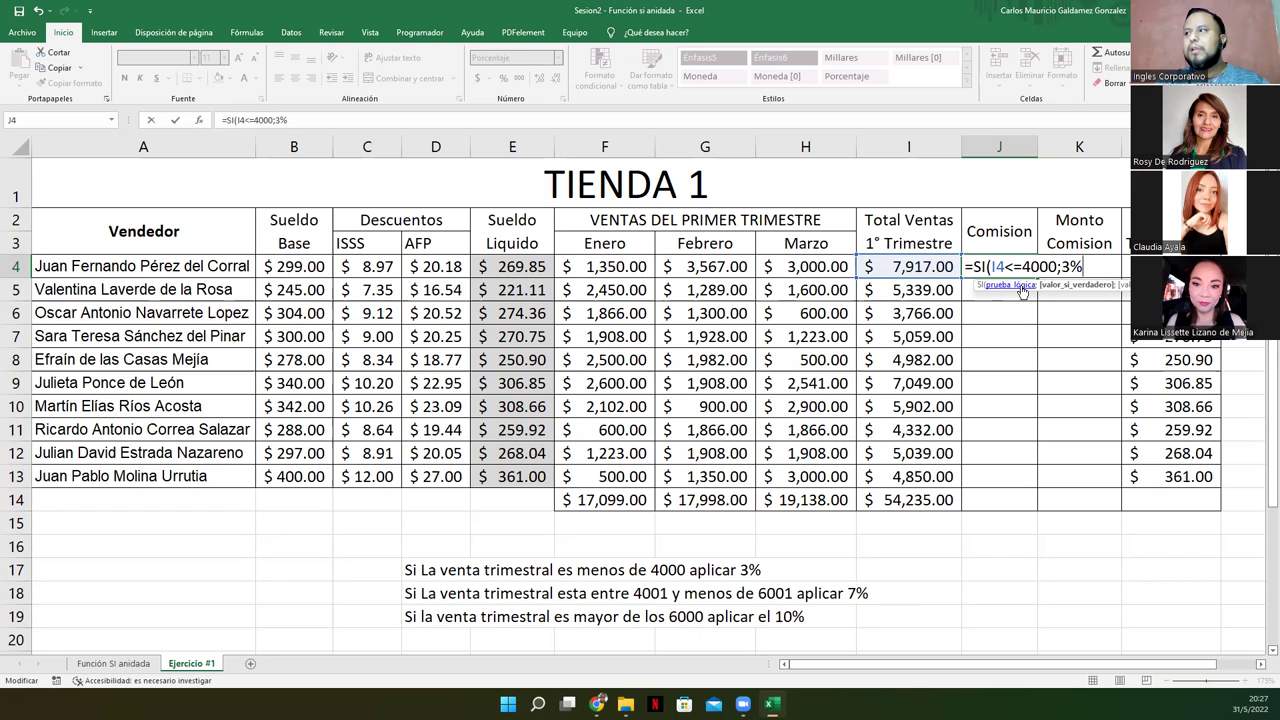
Step: Complete the J4 formula with a nested SI testing I4<=6000 that returns 7% if true and 10% if false
type(";")
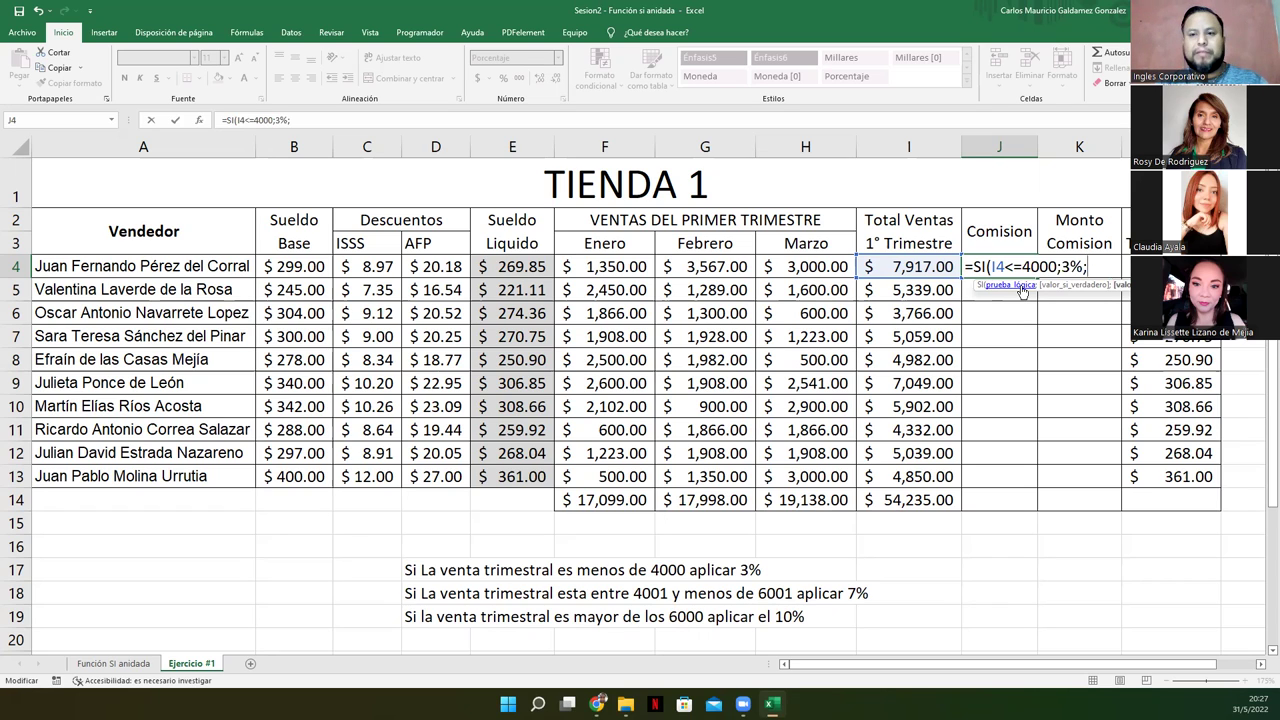
type("SI(")
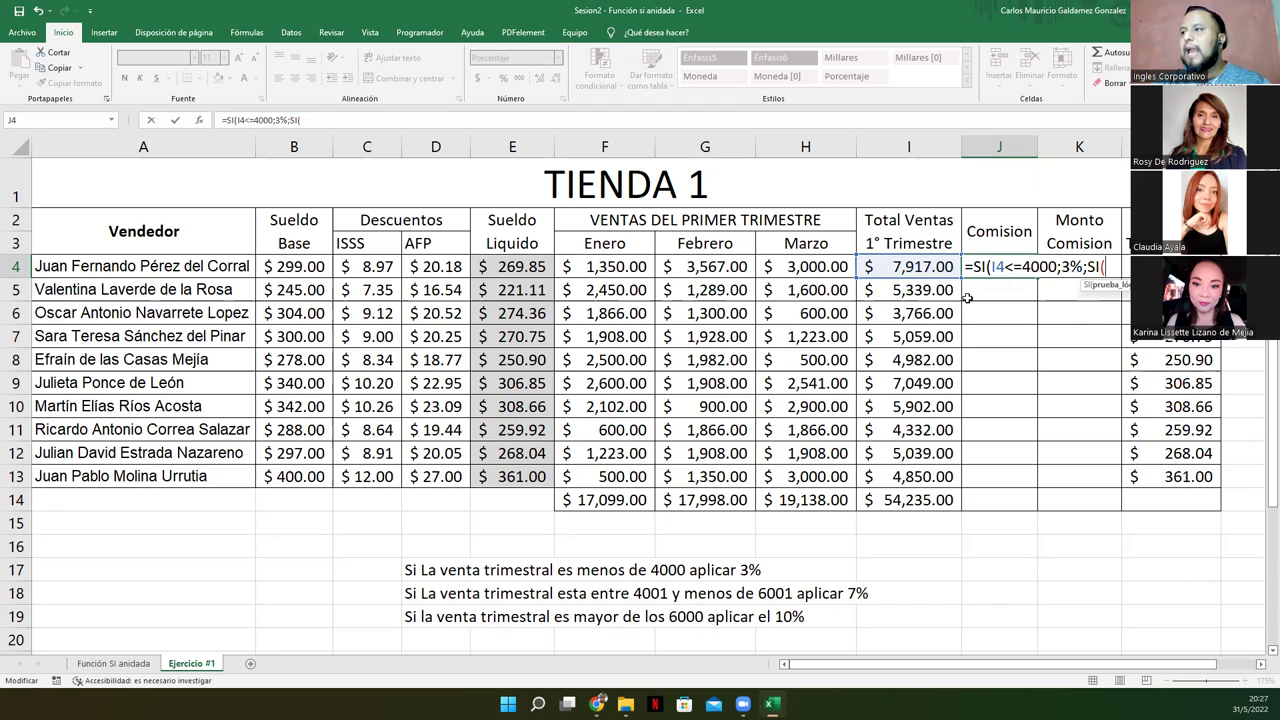
left_click(916, 266)
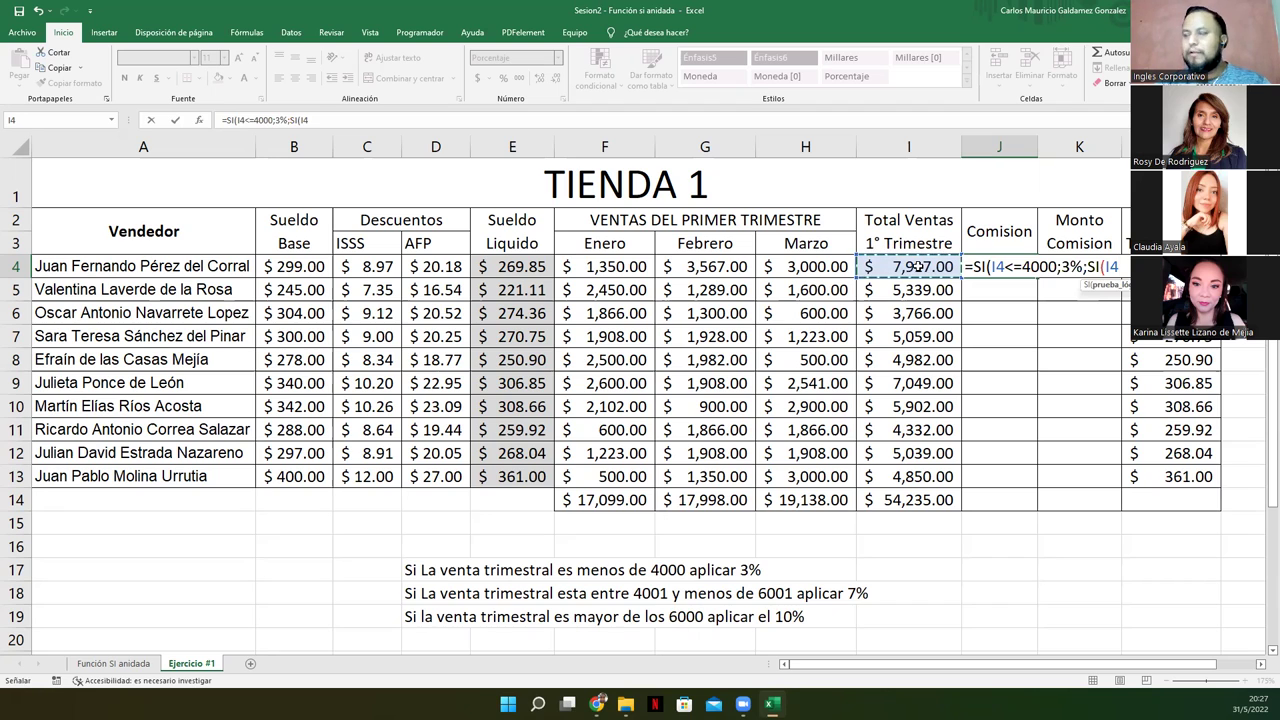
type("<")
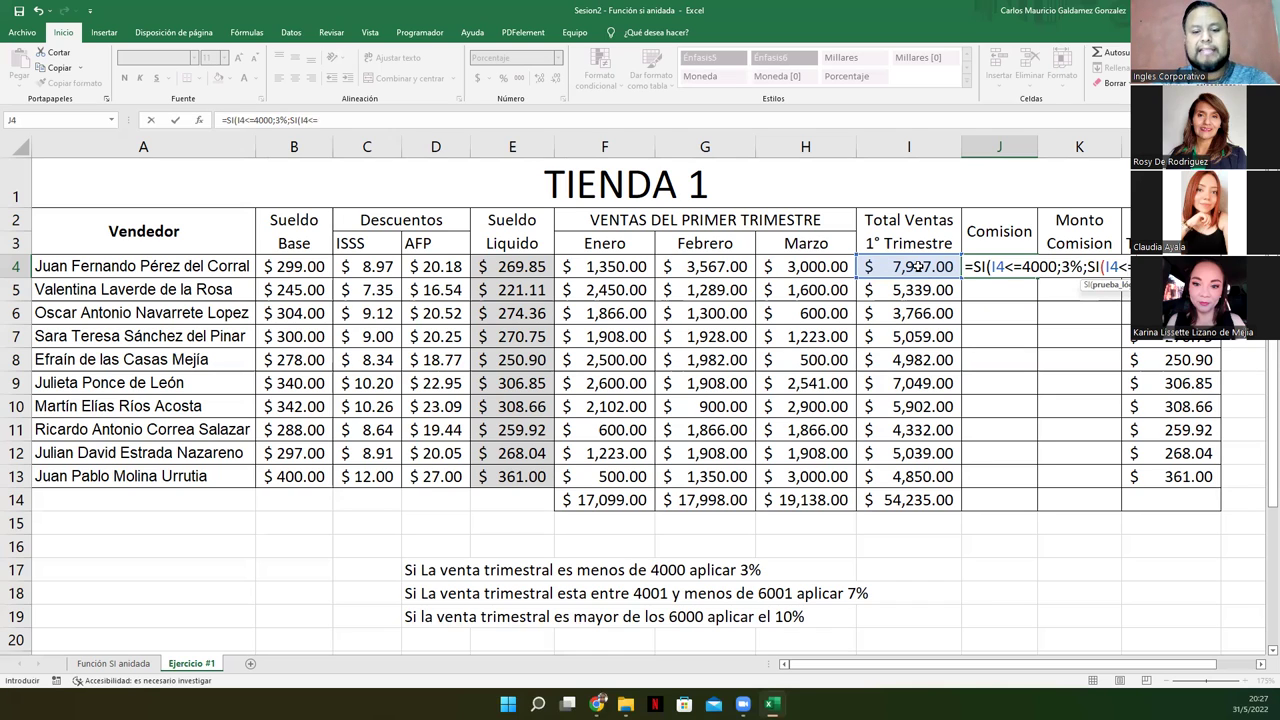
type("=6000;")
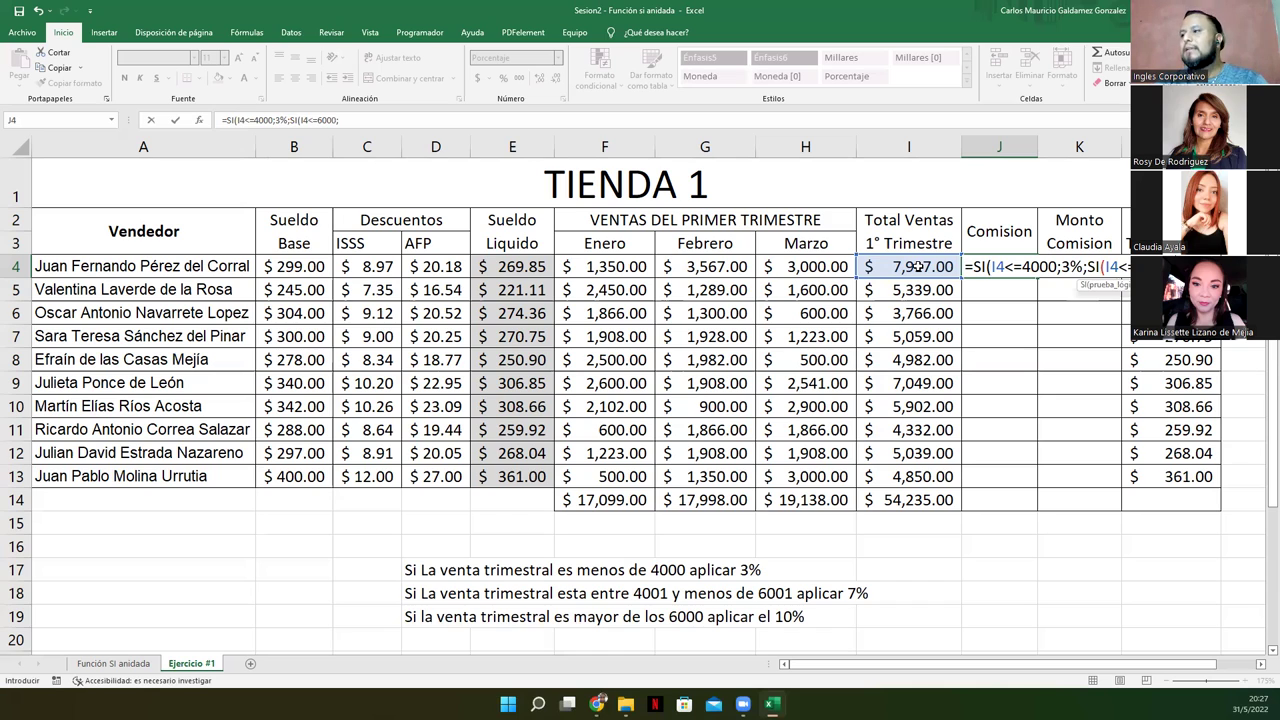
type("7%")
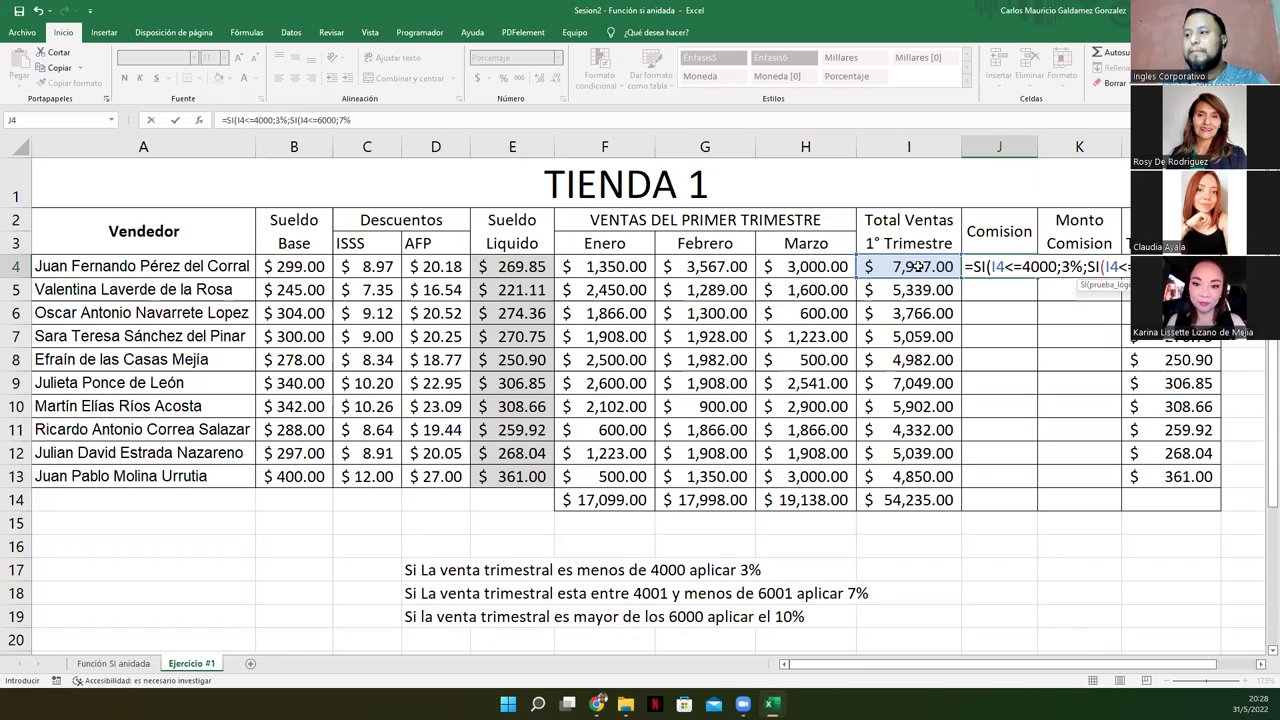
type(";")
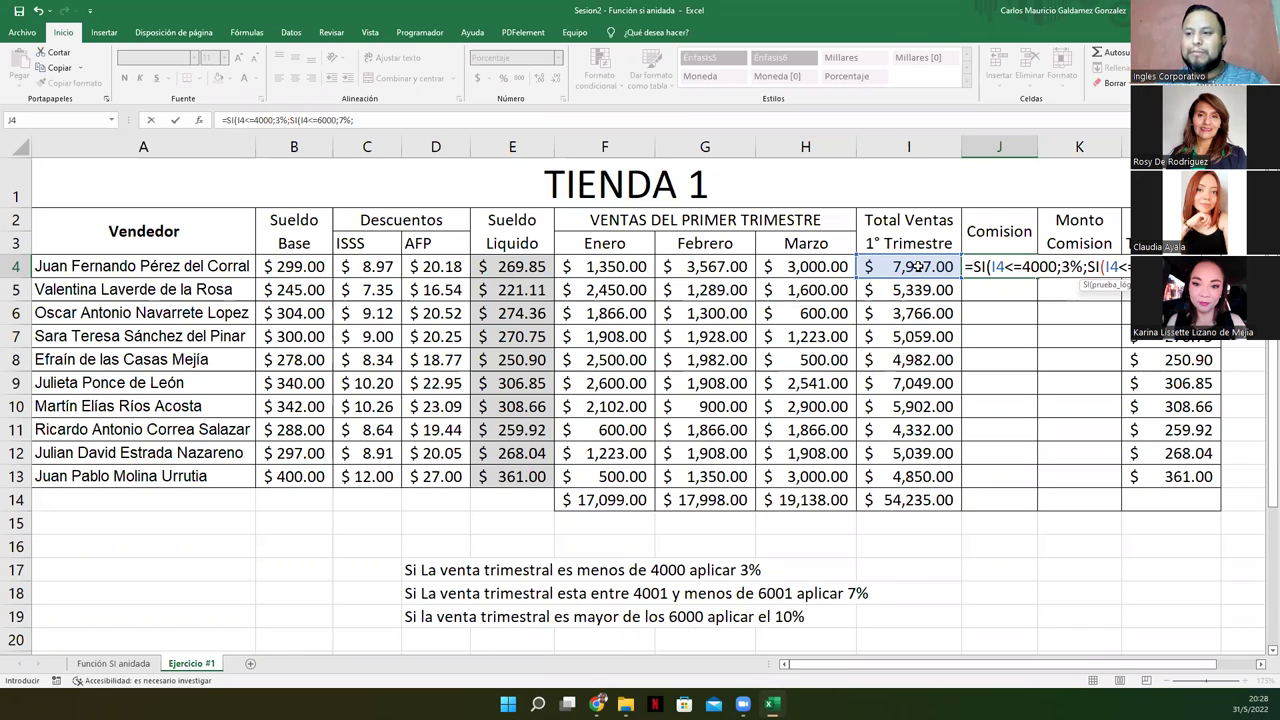
type("10%")
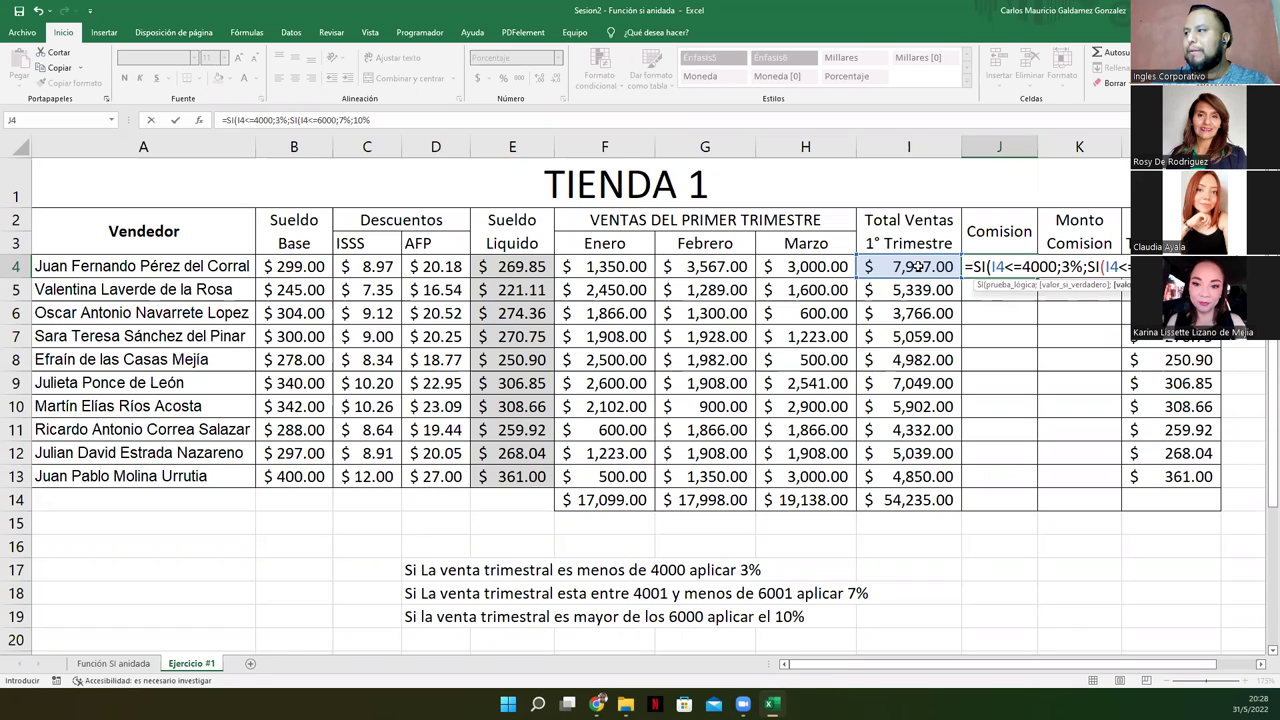
type(")")
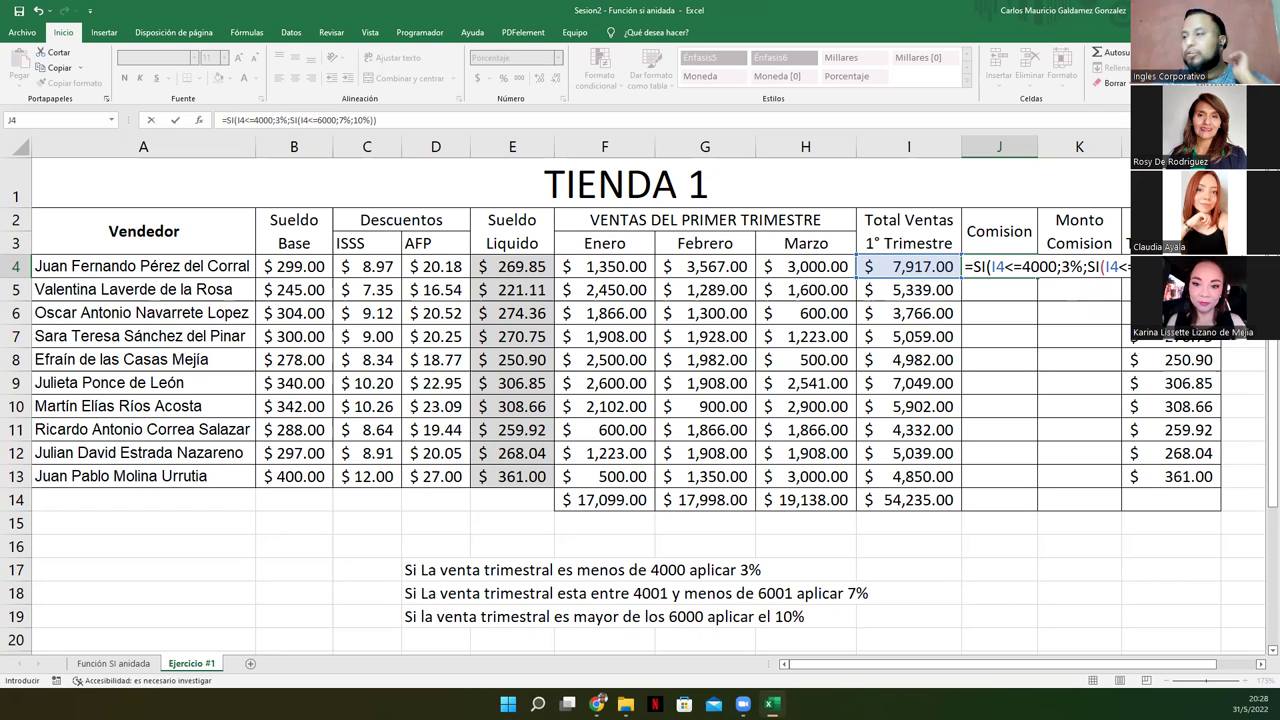
key("Return")
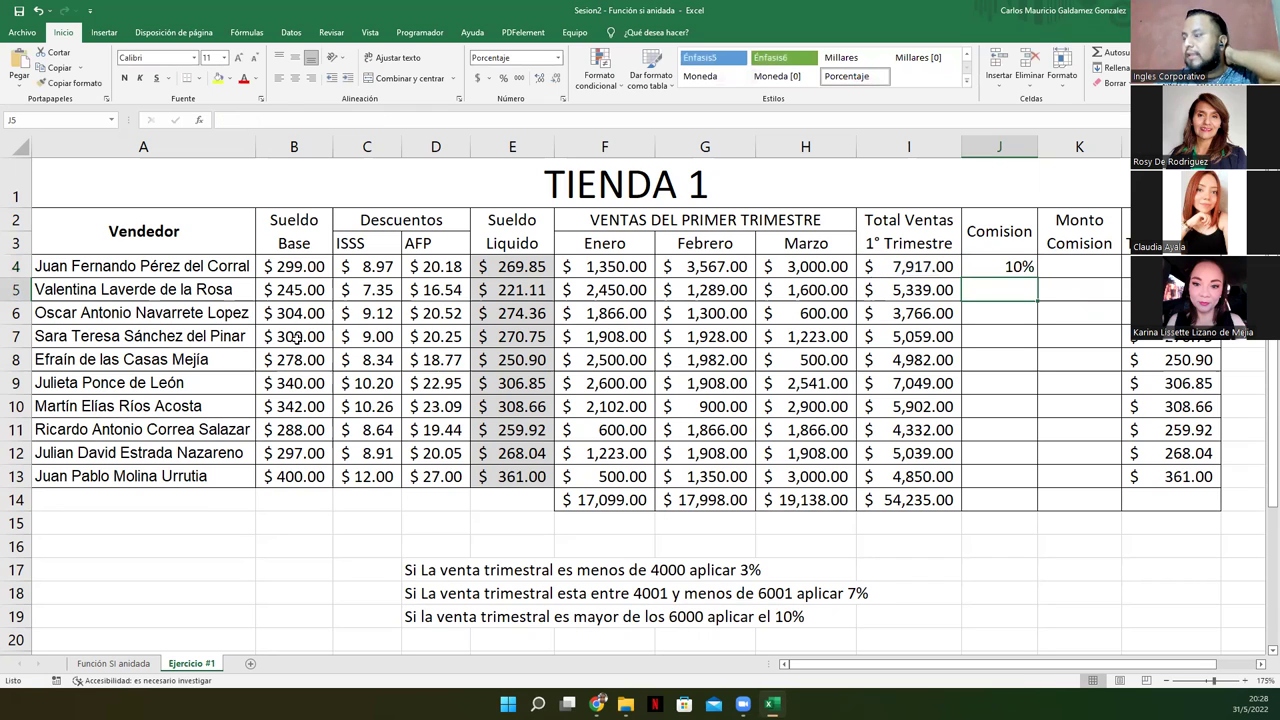
Step: Review the nested SI formula in J4 against the first seller's quarterly sales total in I4
left_click(978, 271)
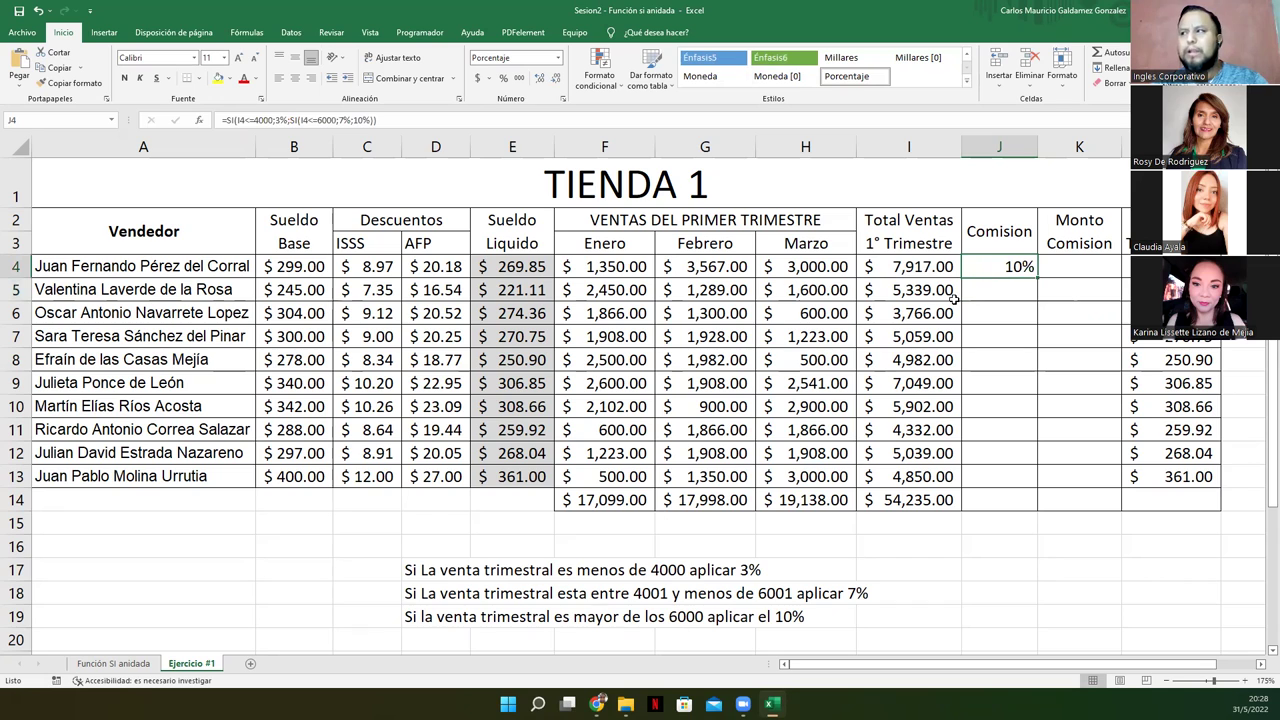
left_click(905, 268)
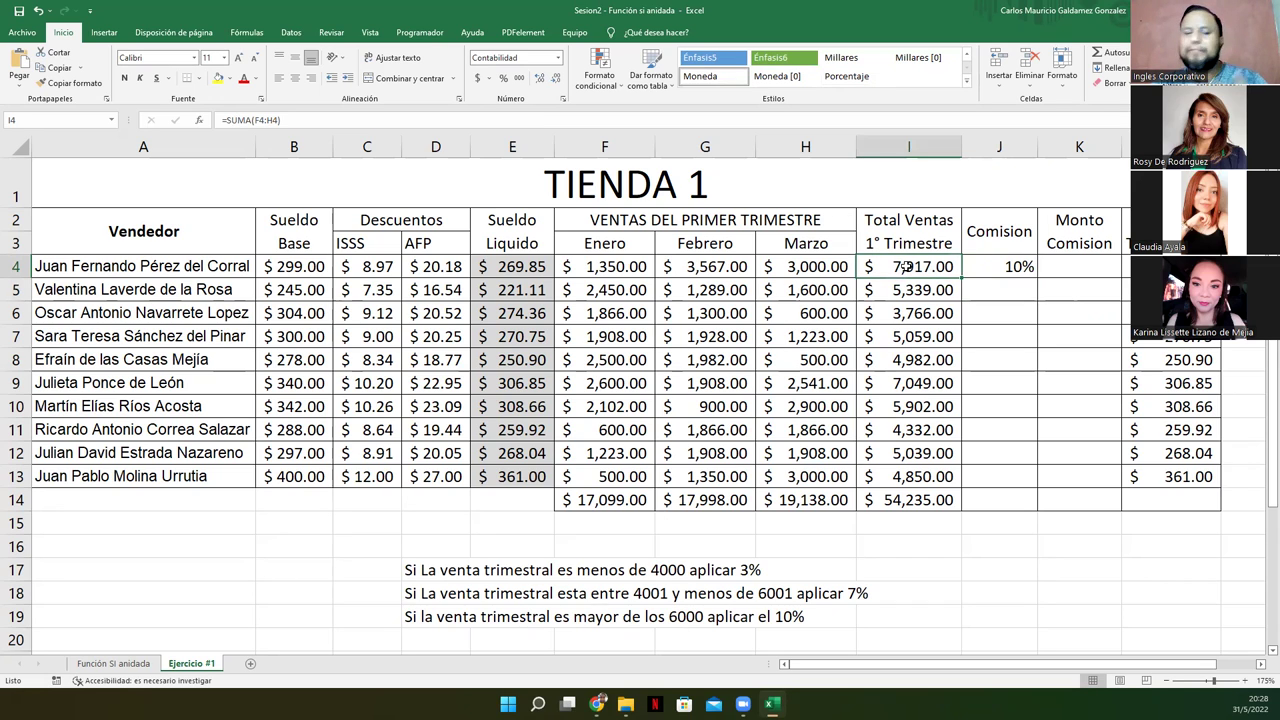
left_click(1022, 267)
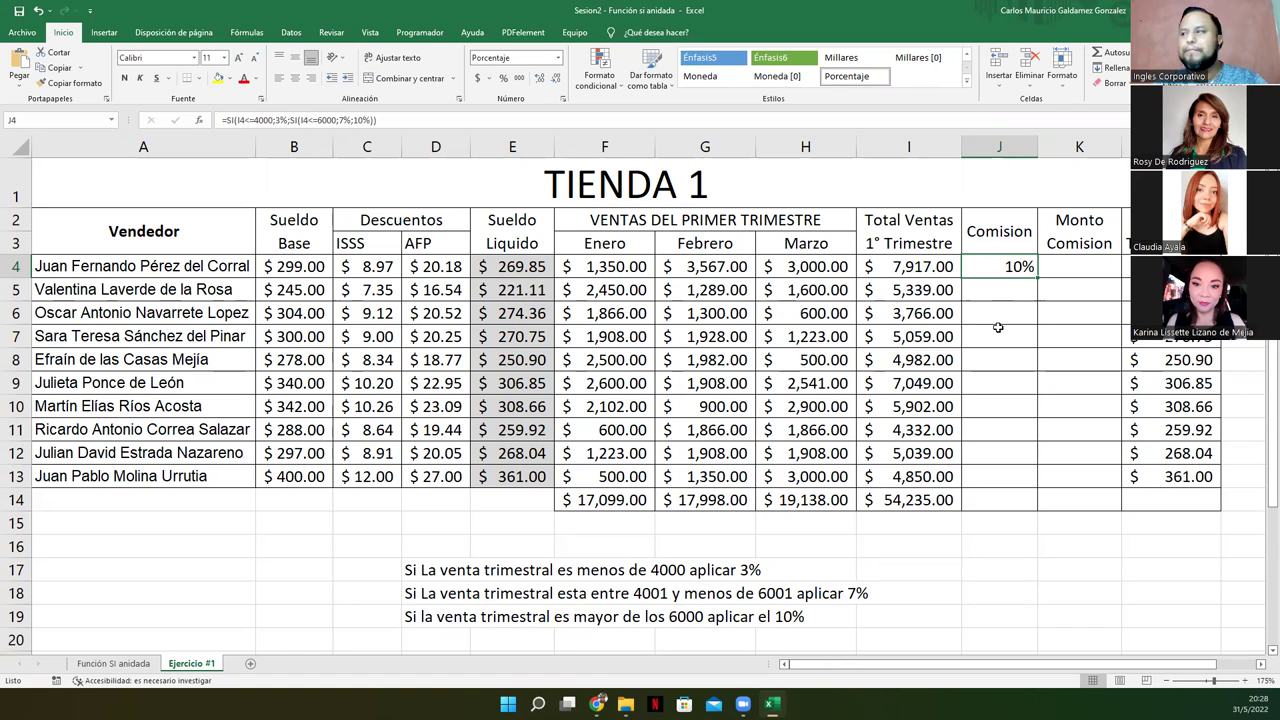
double_click(988, 268)
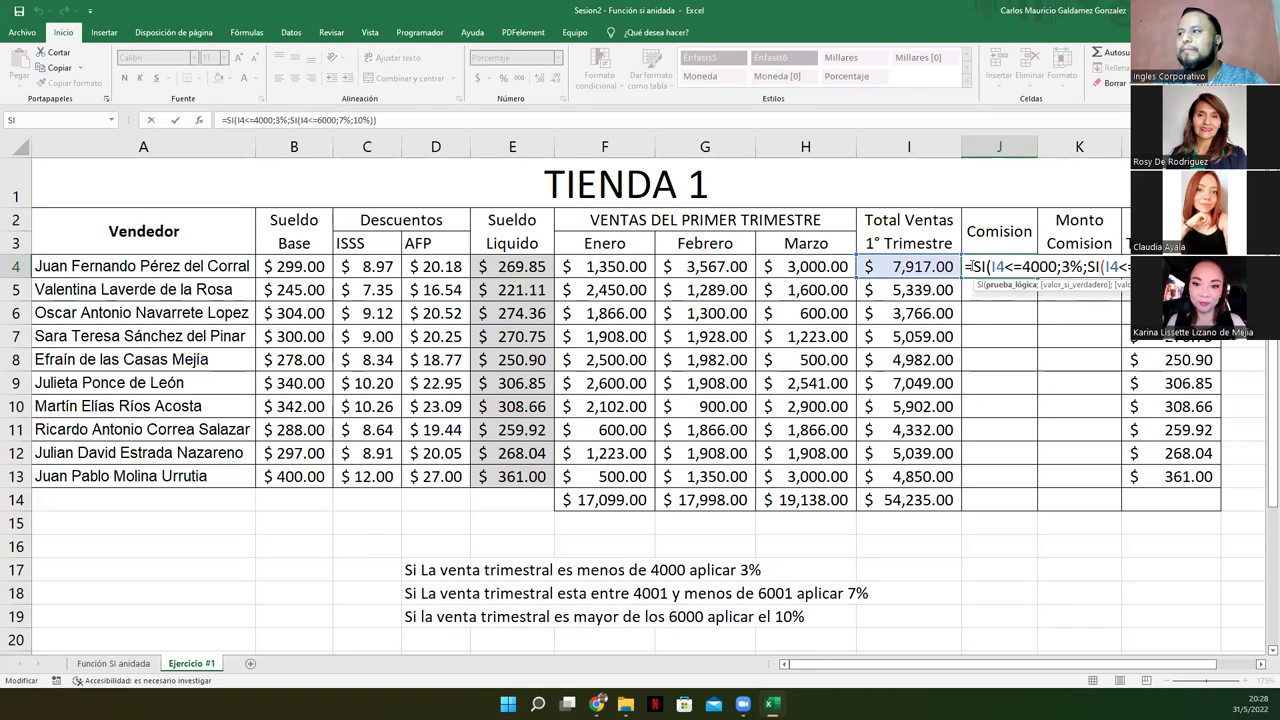
left_click(968, 266)
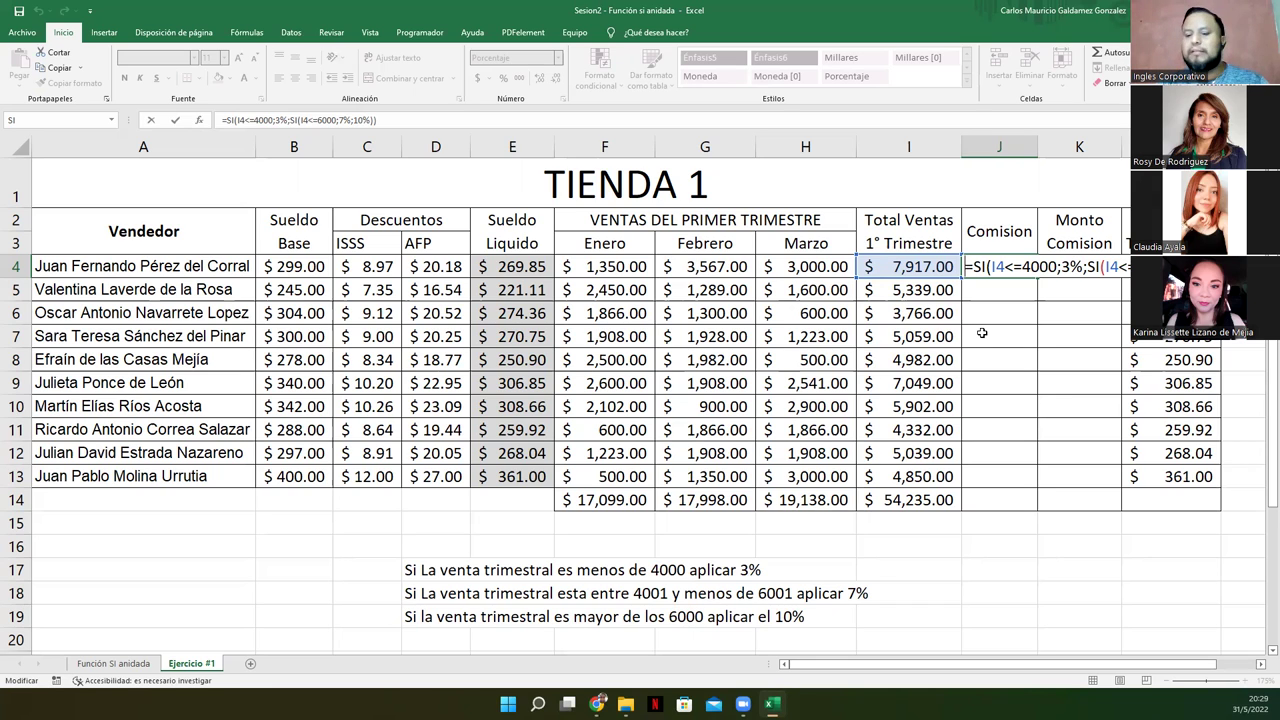
key("ctrl+Return")
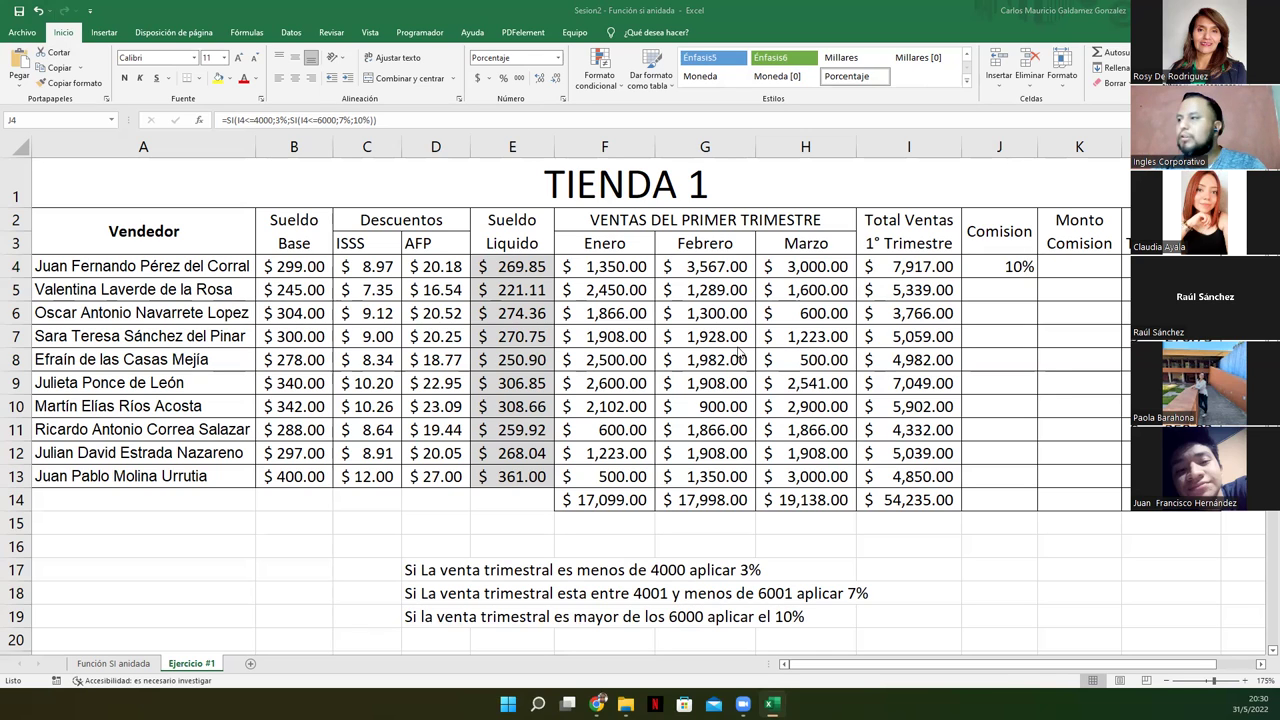
Step: Begin an SI formula in Comision cell J5 with the logical test I5<=4000 and 3% as the value if true
left_click(982, 293)
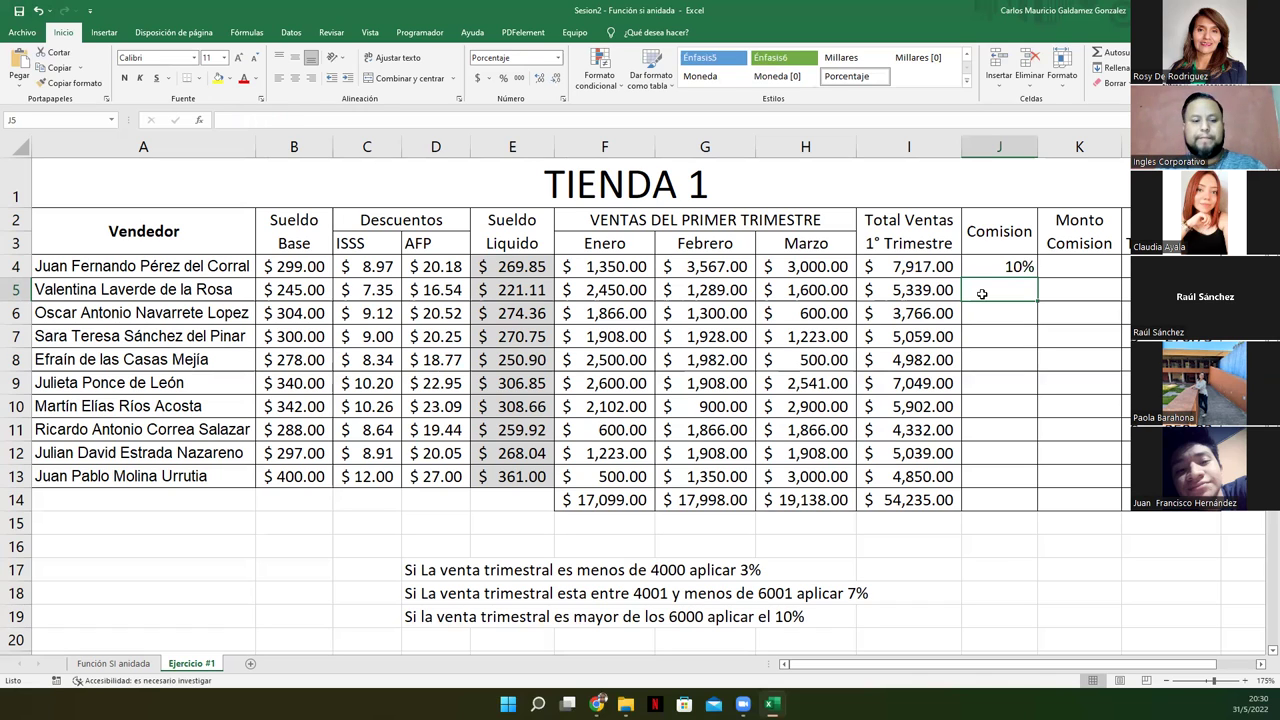
type("=")
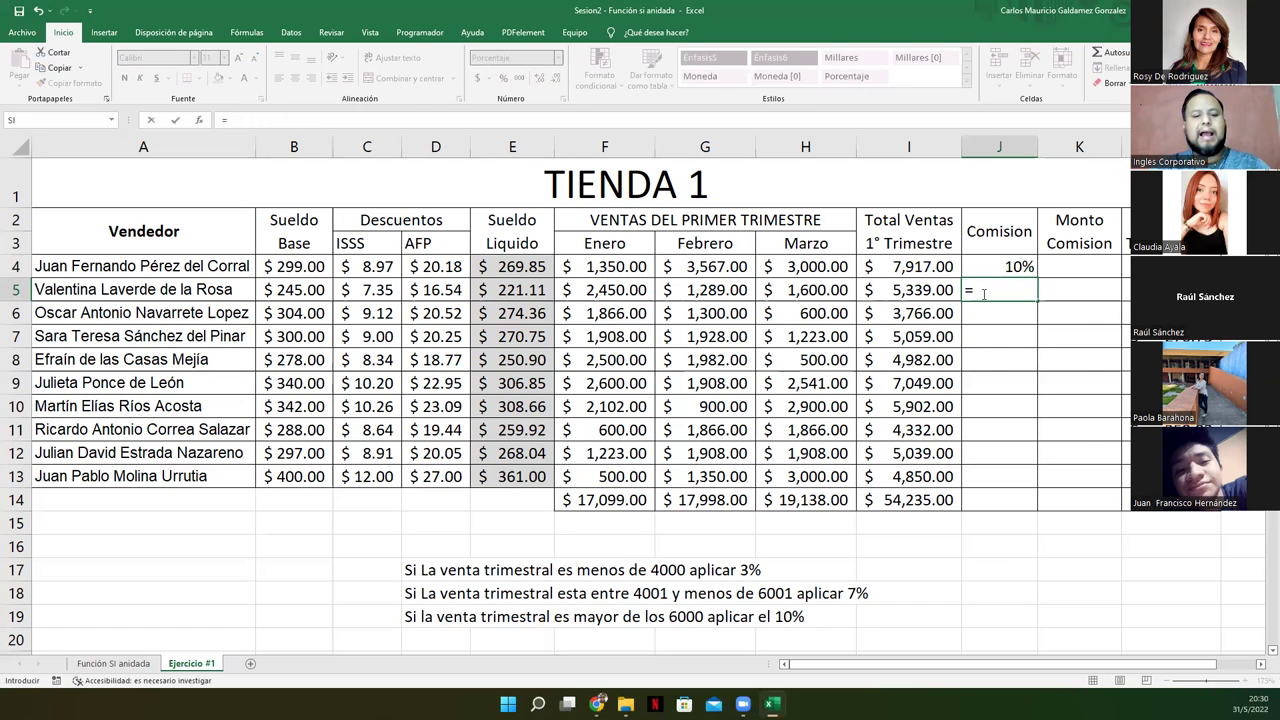
type("SI(")
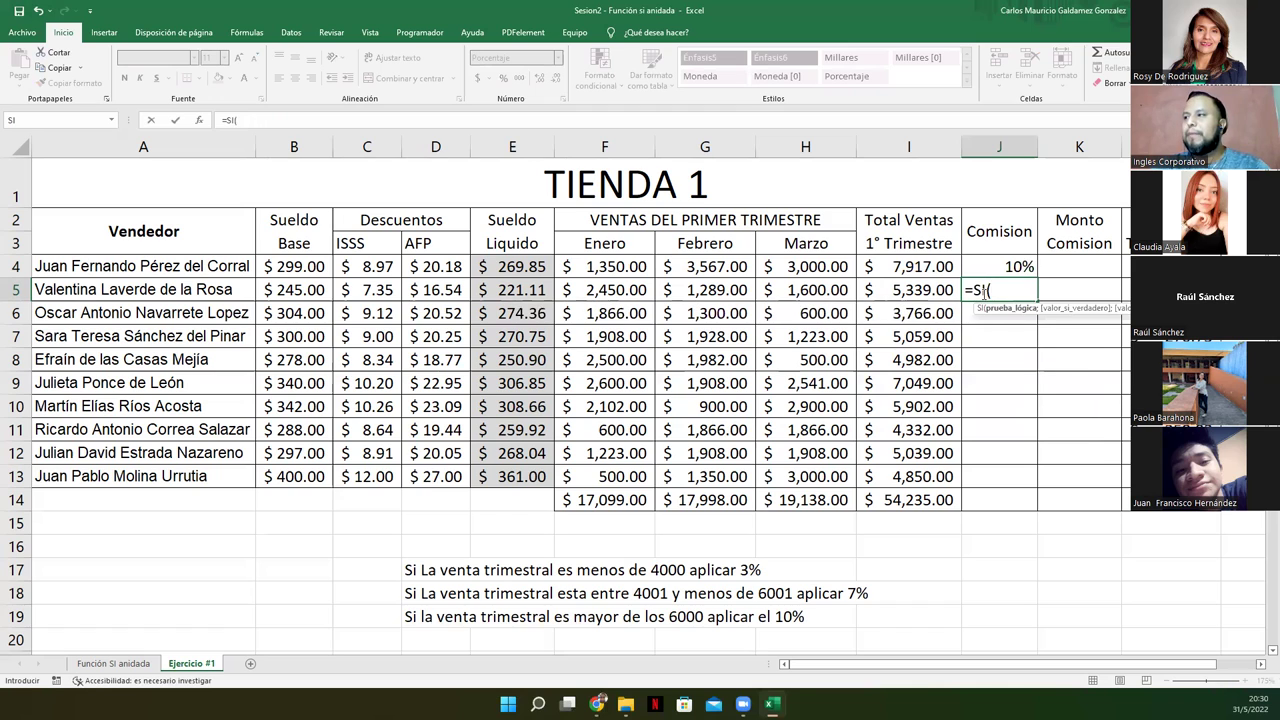
left_click(887, 290)
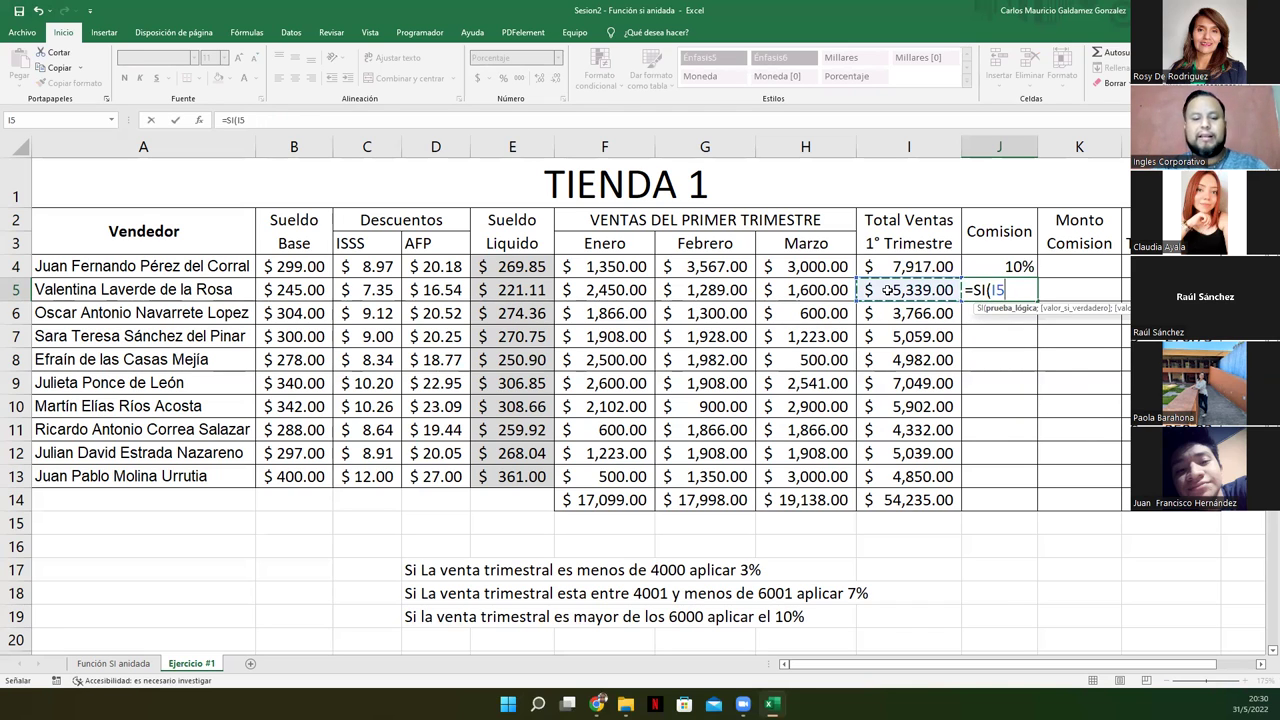
type("<")
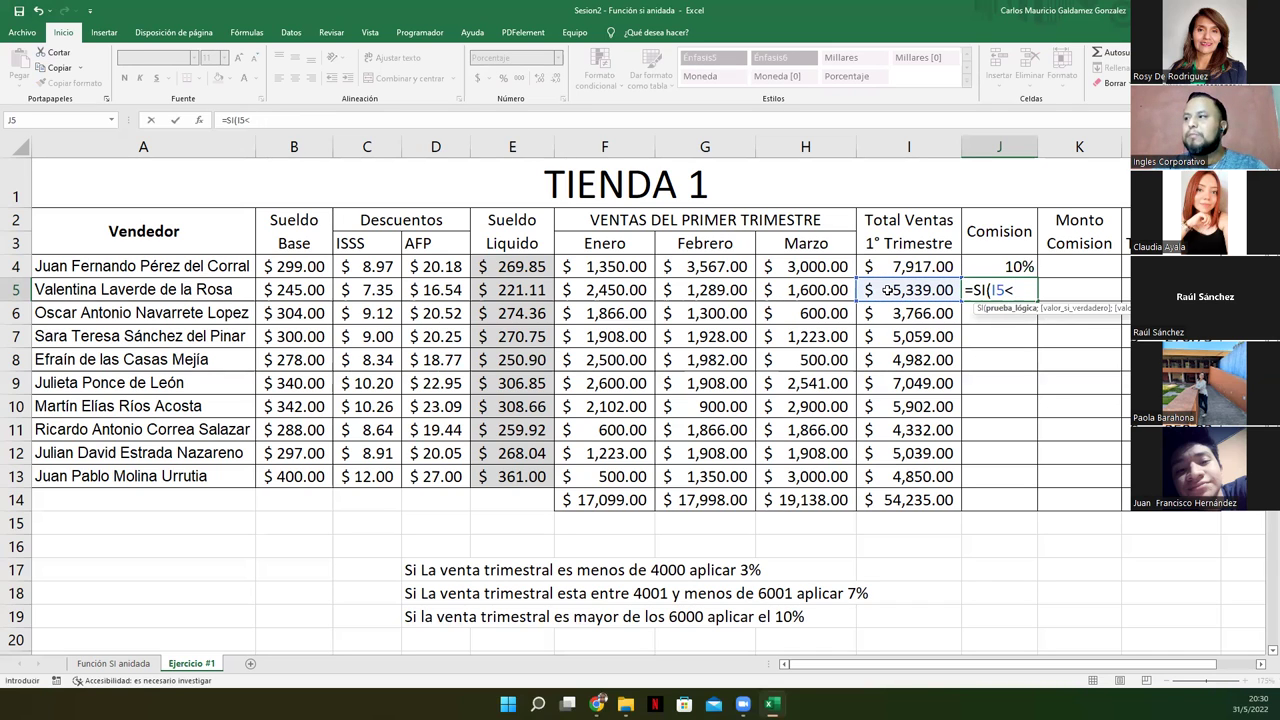
type("=4")
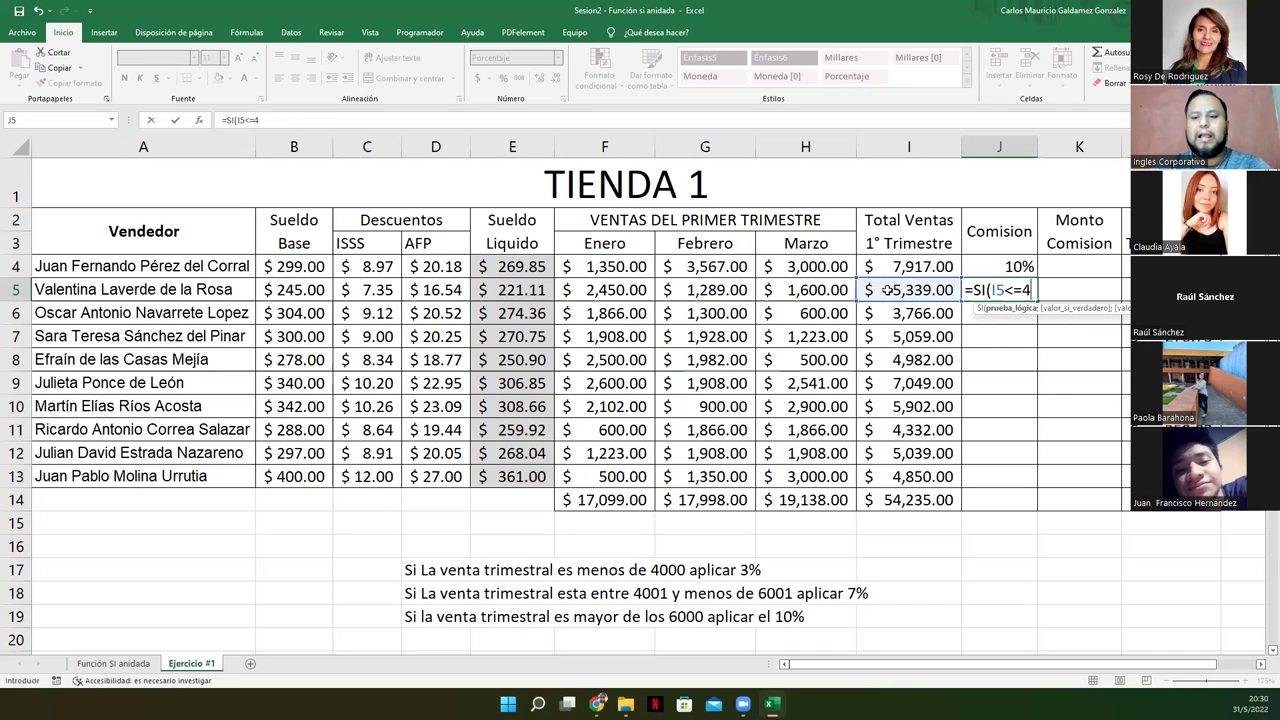
type("000;3%")
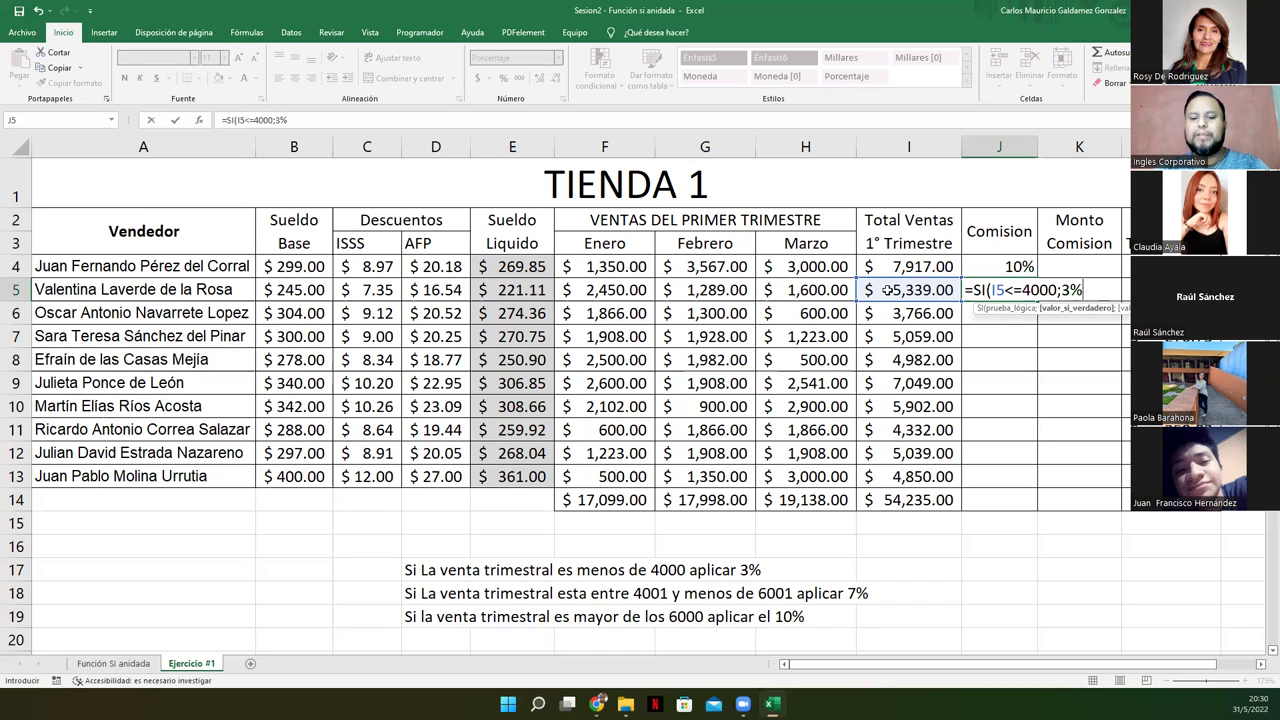
Step: Complete the J5 formula with a nested SI testing I5<=6000 that returns 7% if true and 10% if false
type(";SI(")
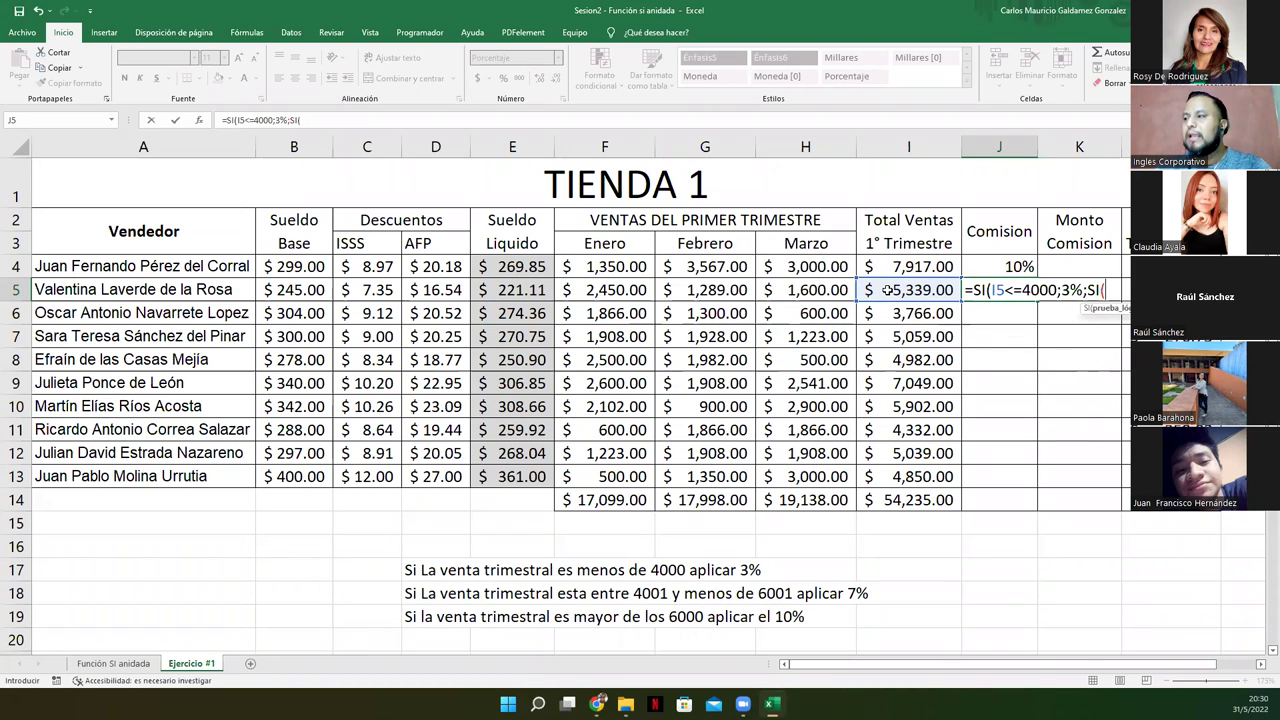
left_click(886, 290)
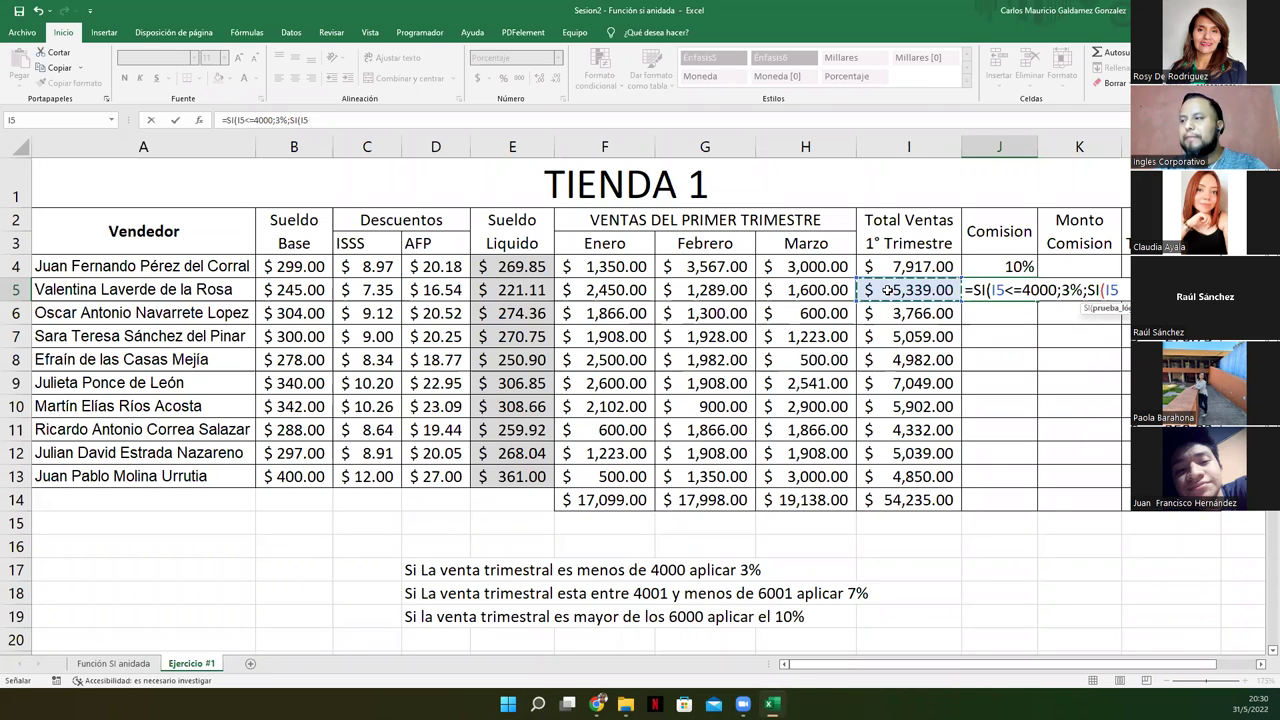
type("<=")
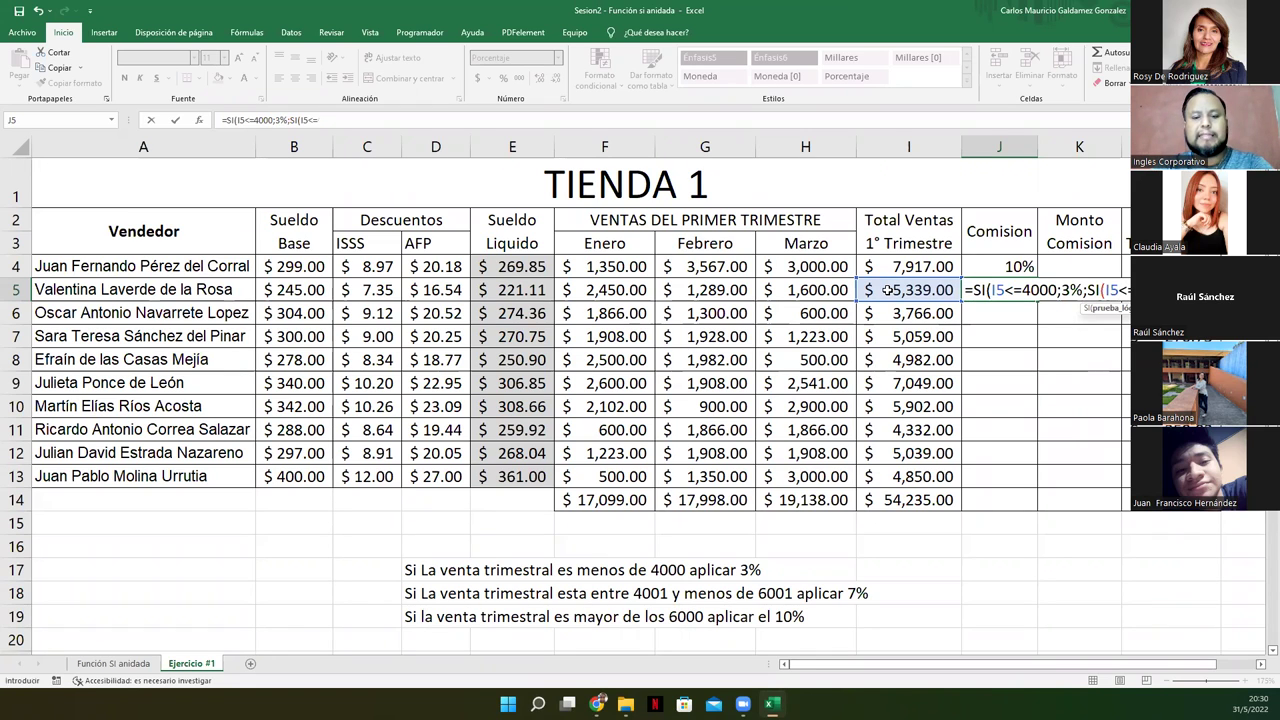
type("6000")
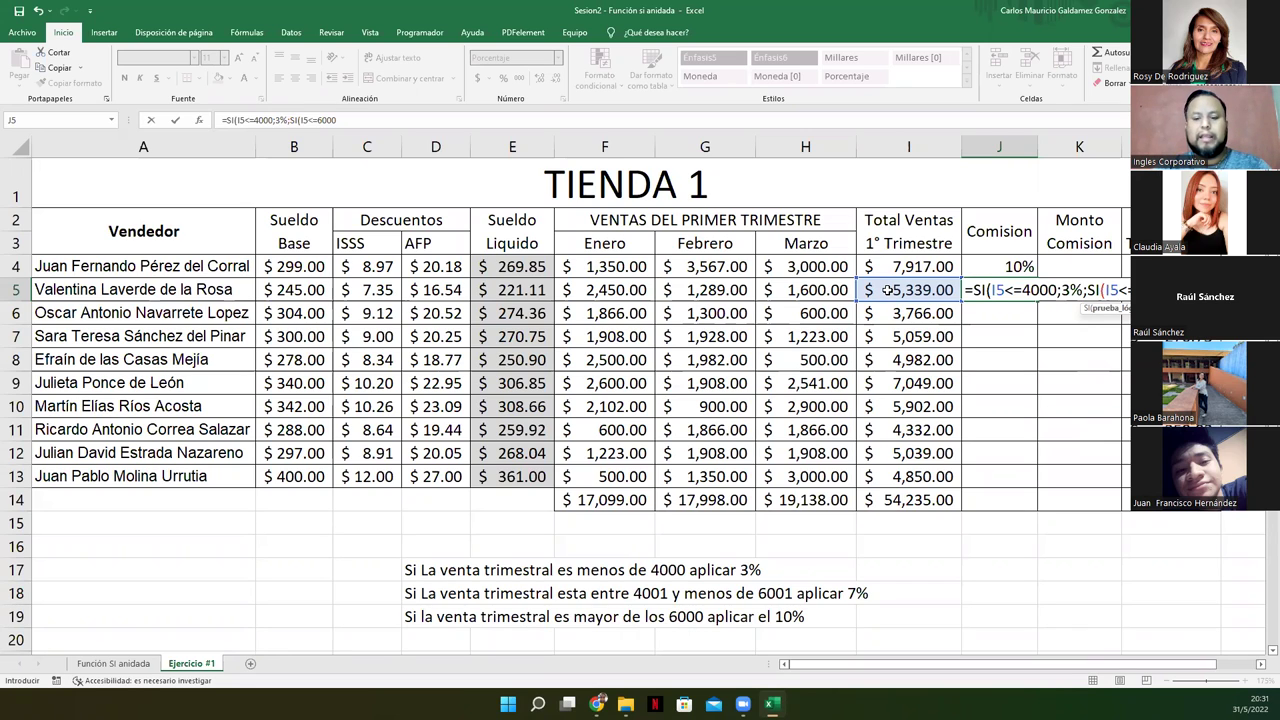
type(";")
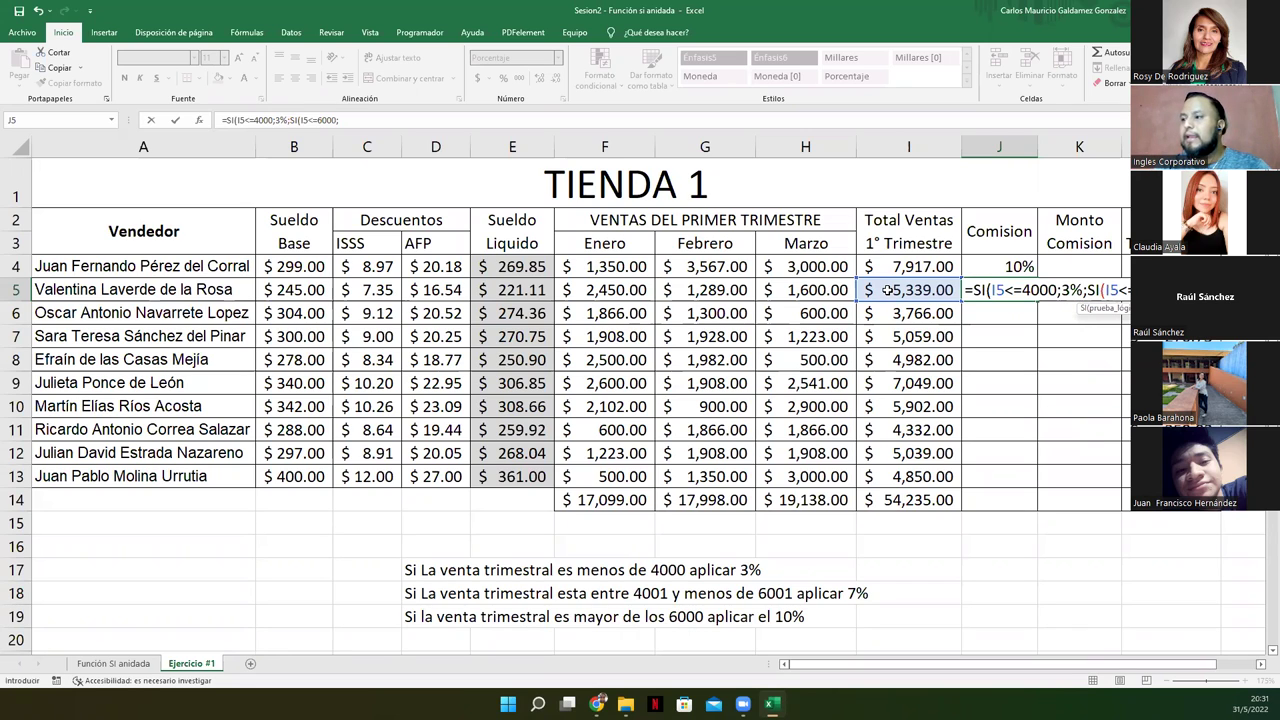
type("7%;")
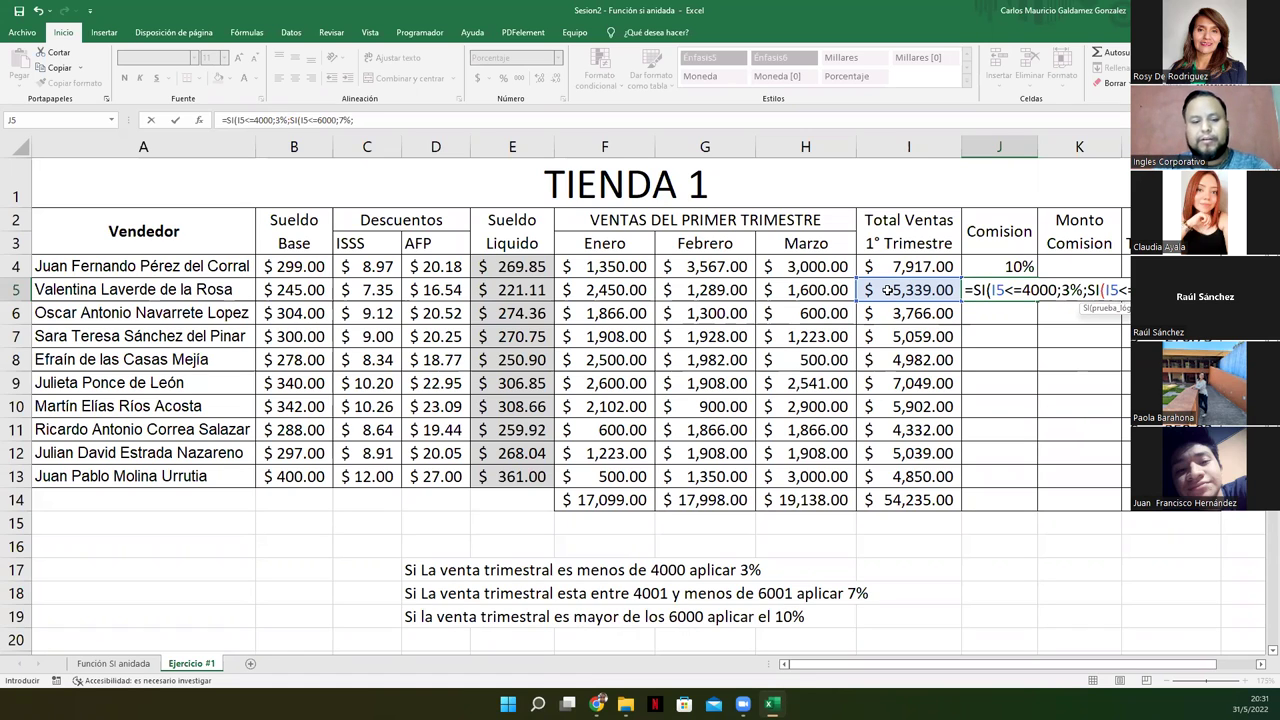
type("10%))")
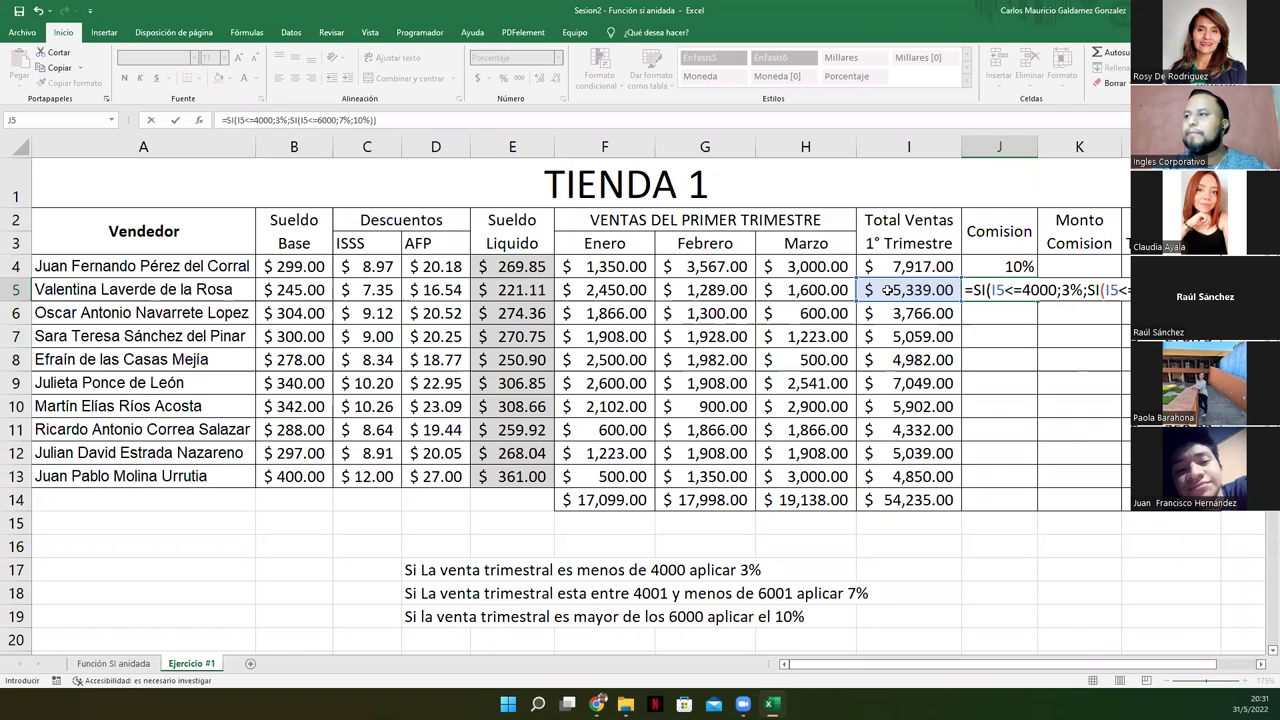
key("Return")
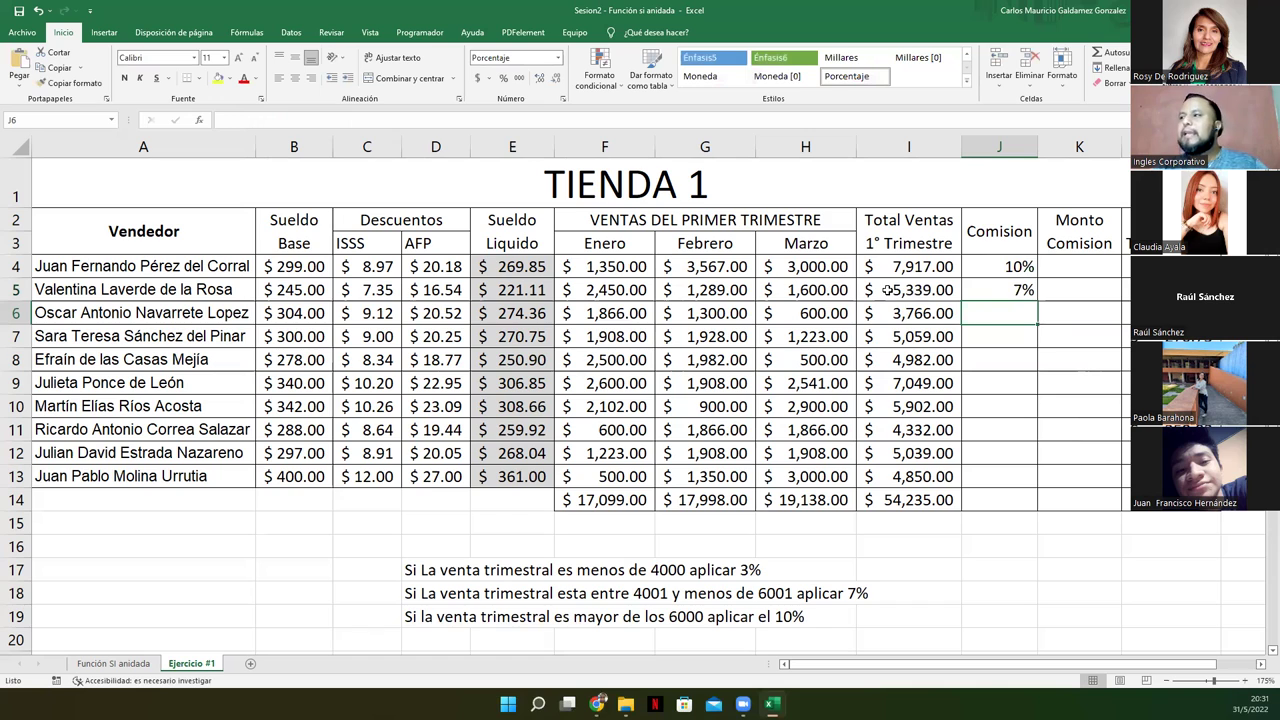
Step: Compare J5 with its sales total and the 7% rule, and fill its formula down the Comision column through J13
left_click(1000, 290)
left_click(948, 288)
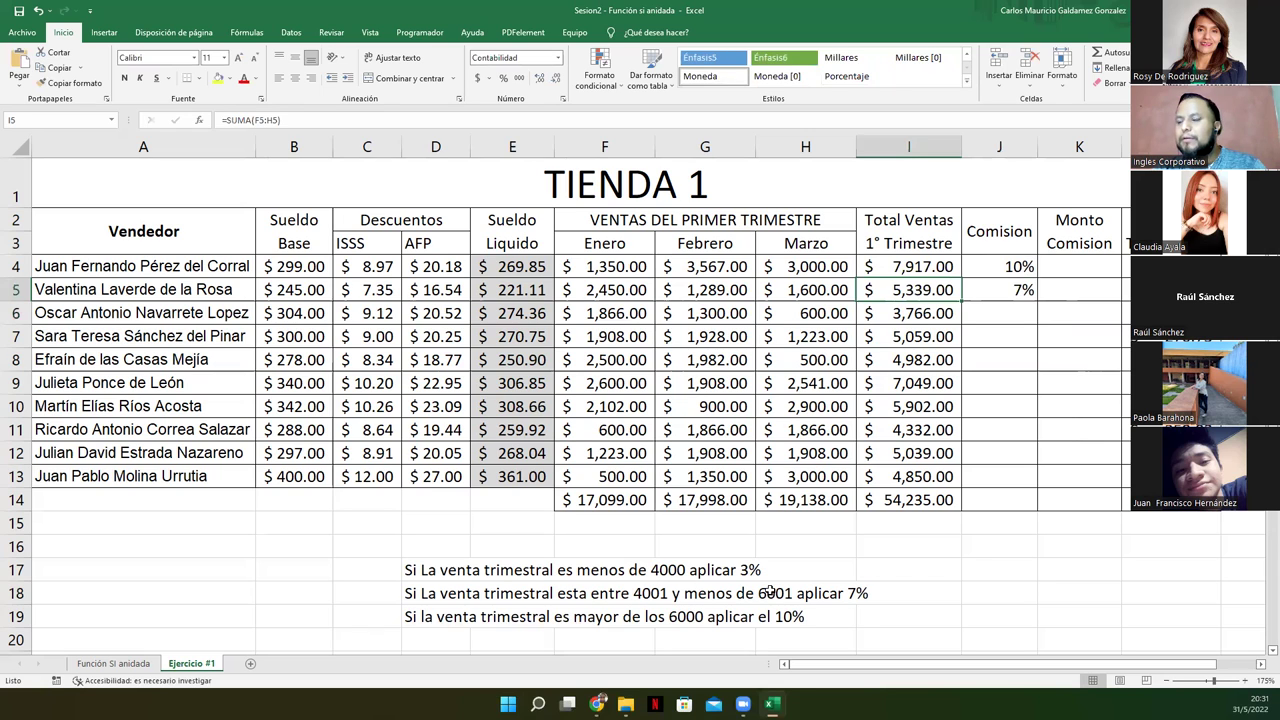
left_click(1002, 289)
left_click(831, 596)
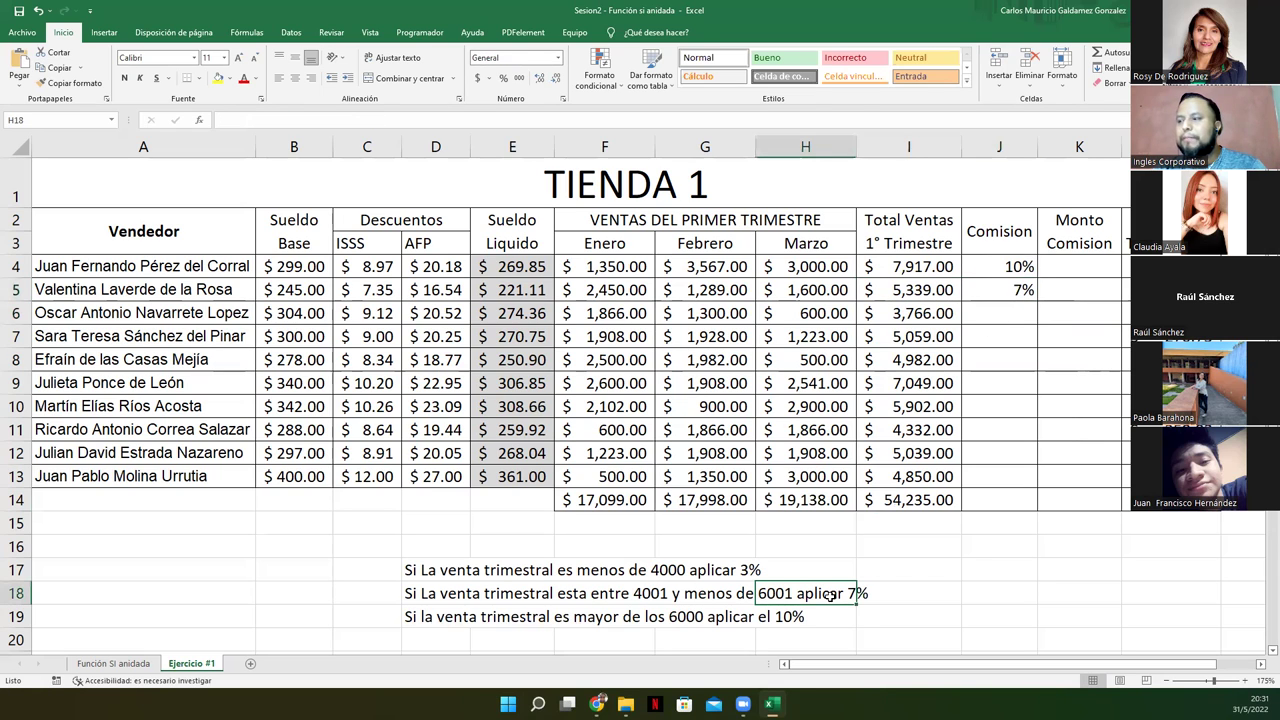
left_click(1024, 292)
left_click_drag(1035, 304, 1019, 477)
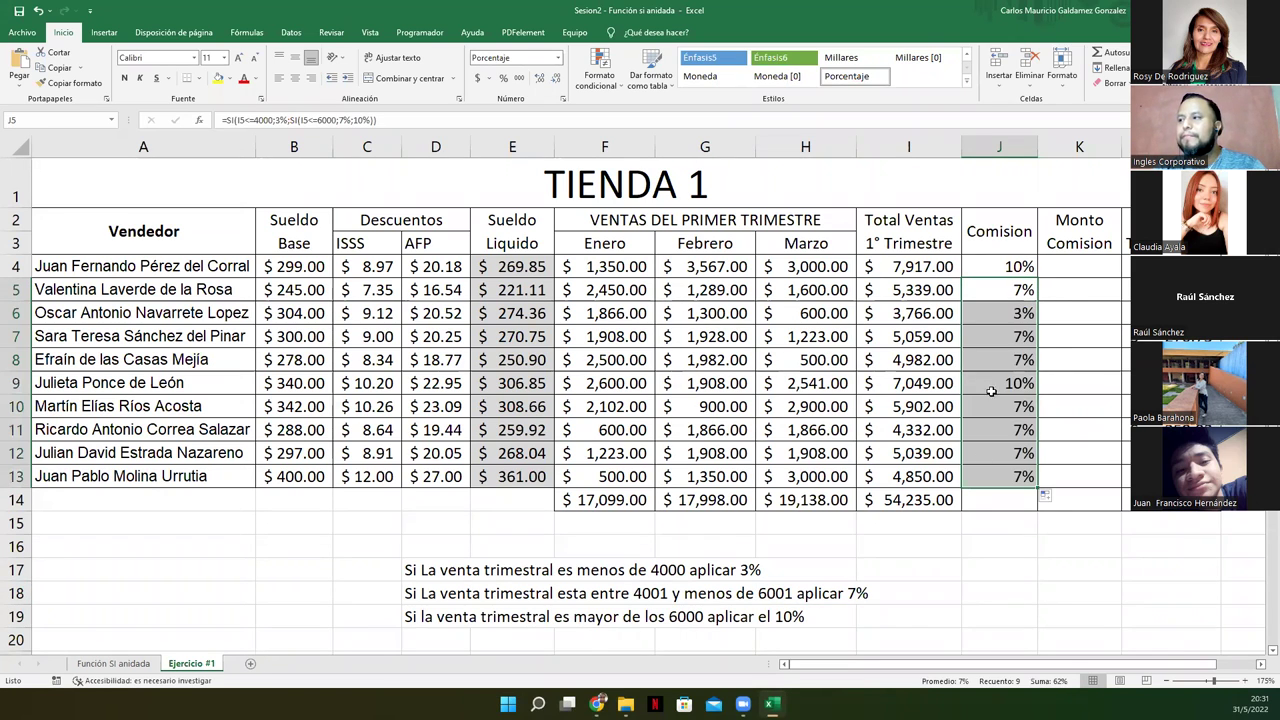
left_click(998, 269)
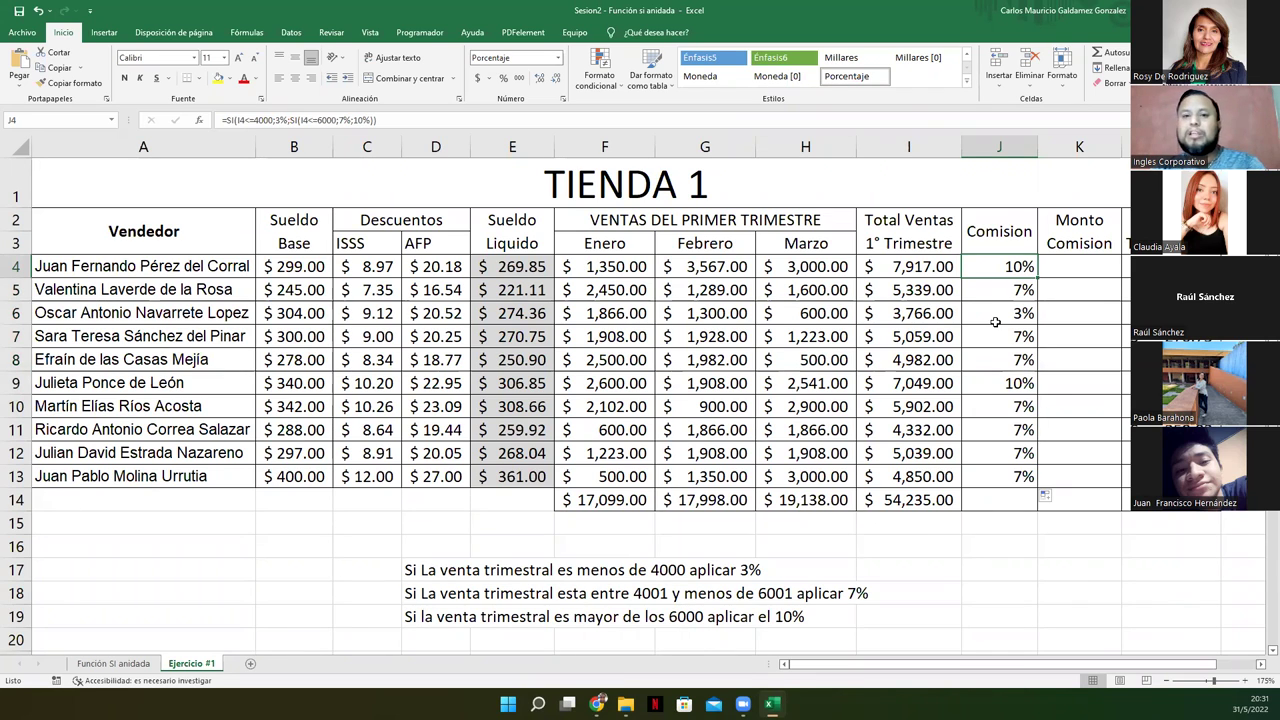
Step: Compare the quarterly sales totals in I4:I13 with the commission percentages in J4:J13
left_click_drag(902, 262, 898, 476)
left_click_drag(909, 268, 898, 476)
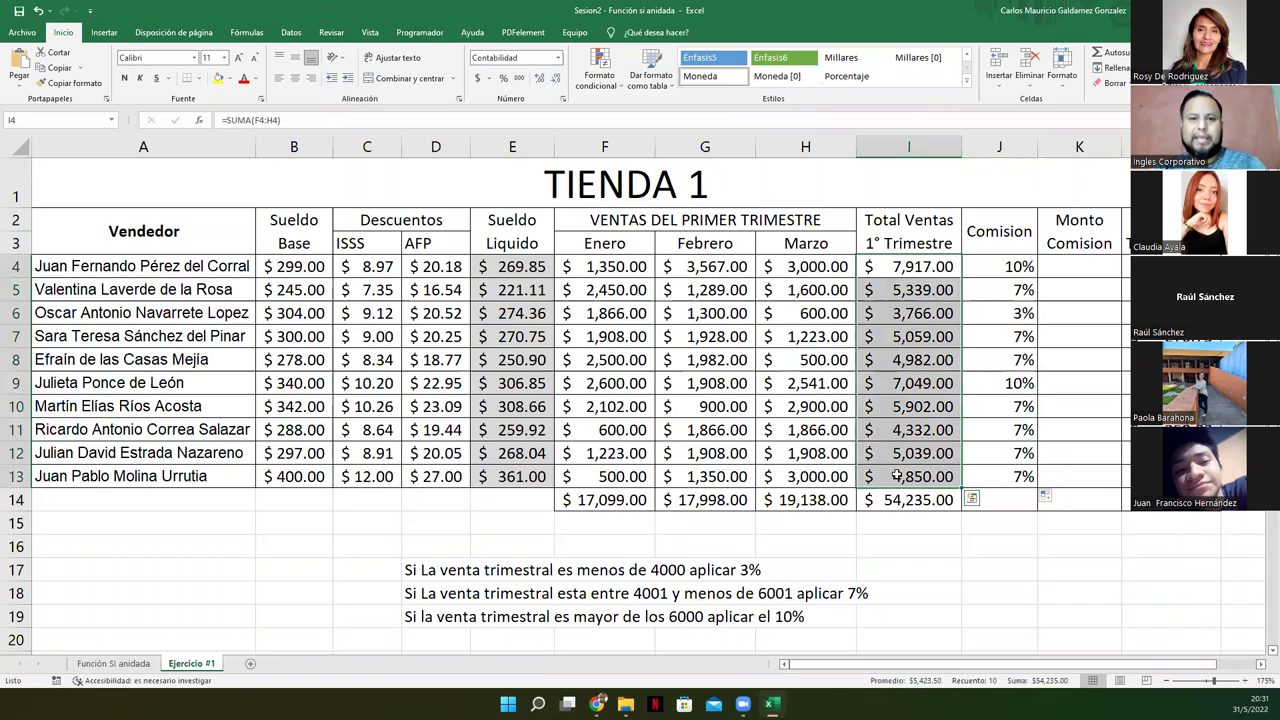
left_click_drag(1000, 266, 1001, 469)
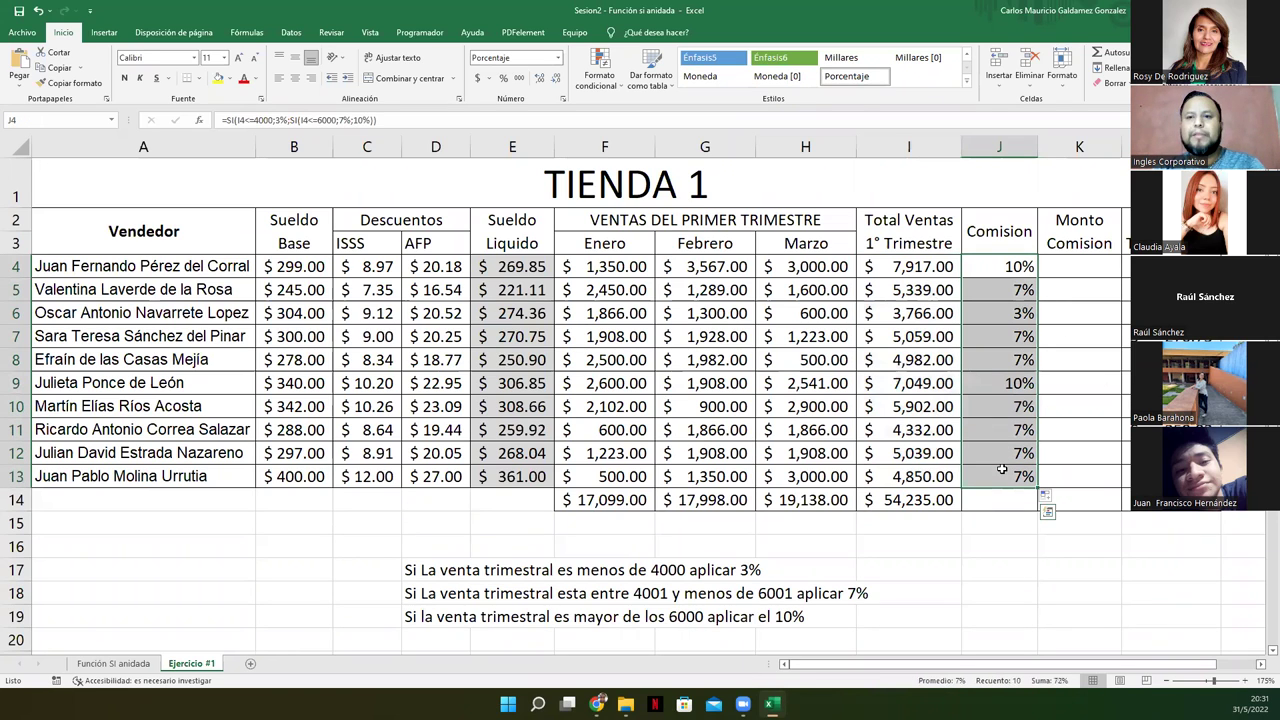
Step: Calculate the first seller's commission amount in Monto Comision cell K4 with the formula =I4*J4
left_click(1063, 267)
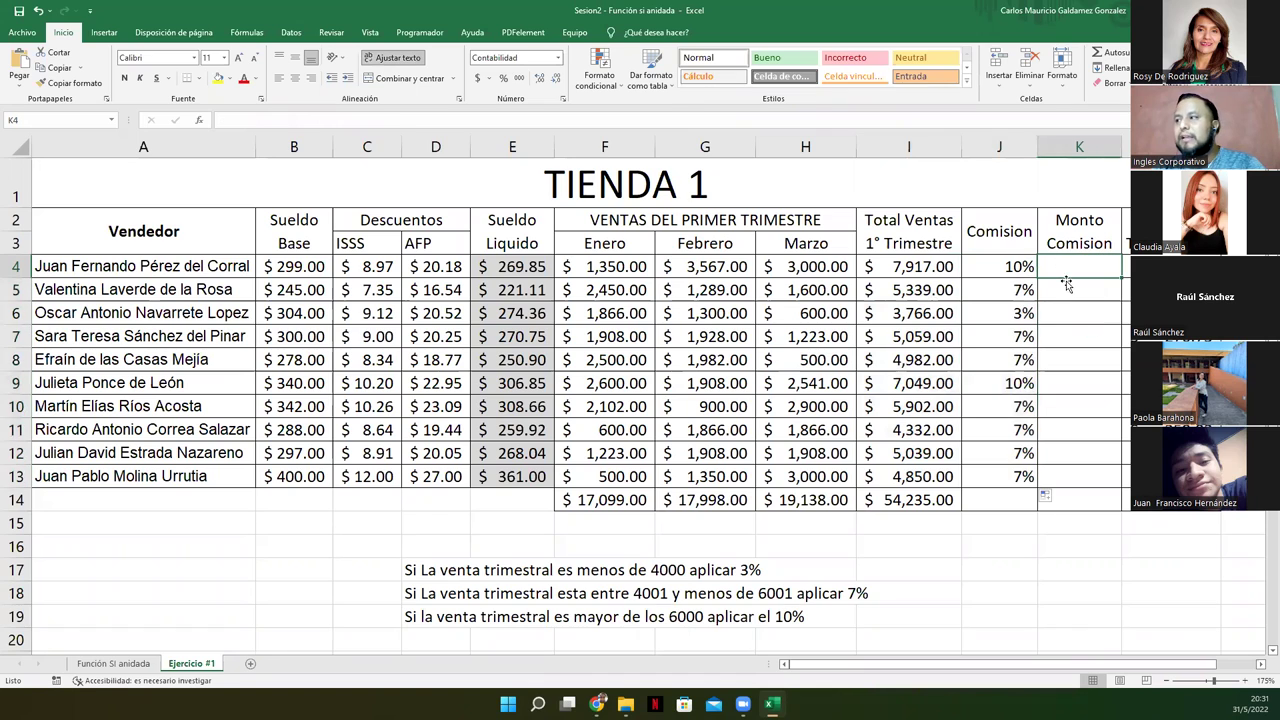
type("=")
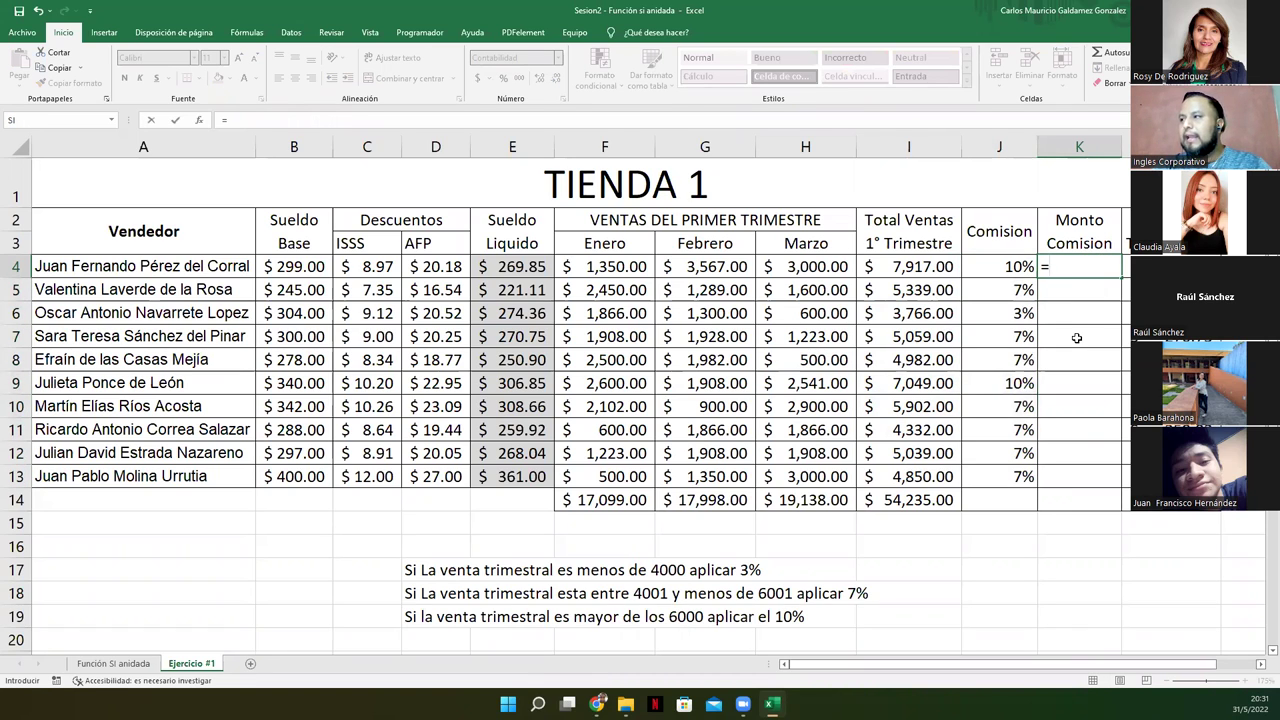
key("Left")
key("Left")
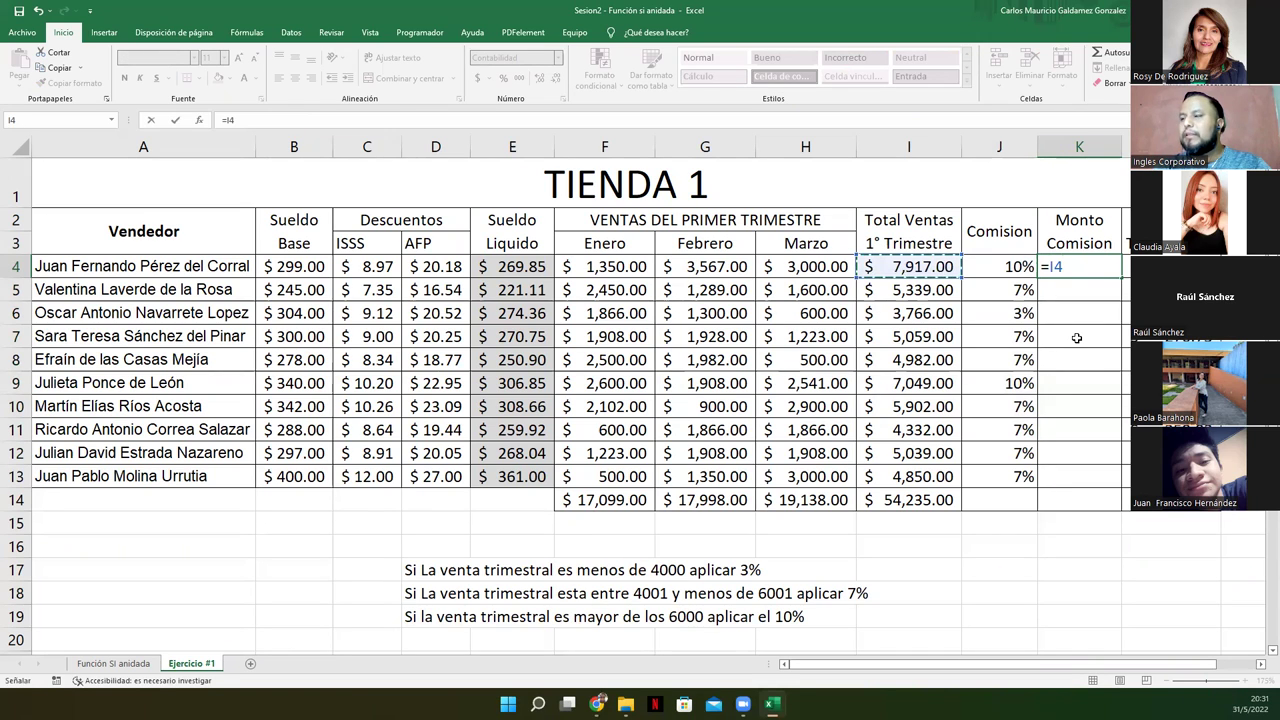
type("*")
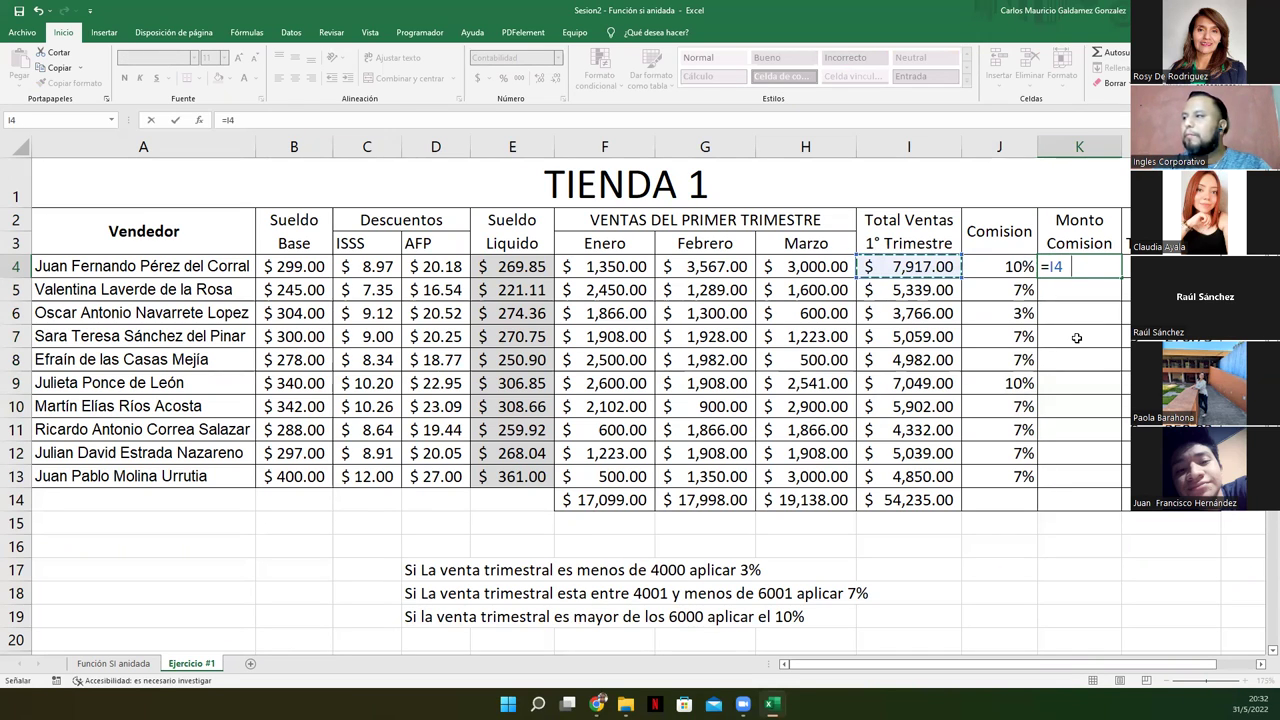
key("Left")
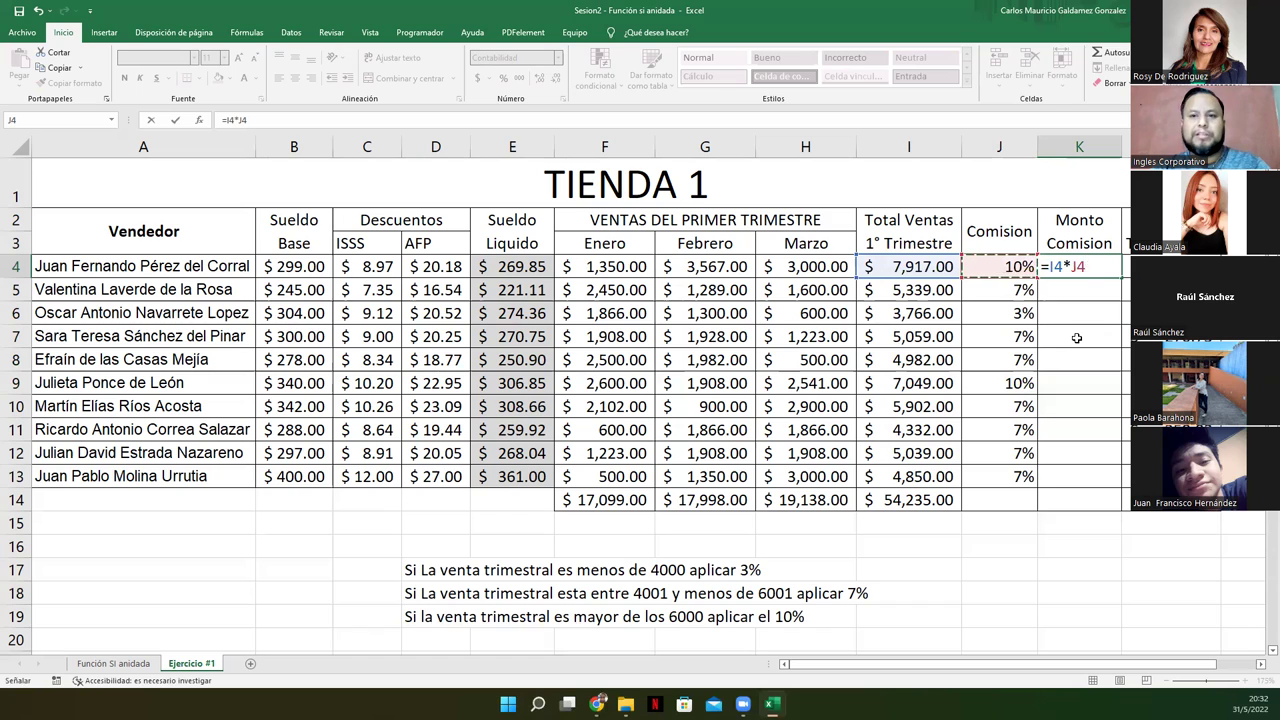
key("Return")
key("Up")
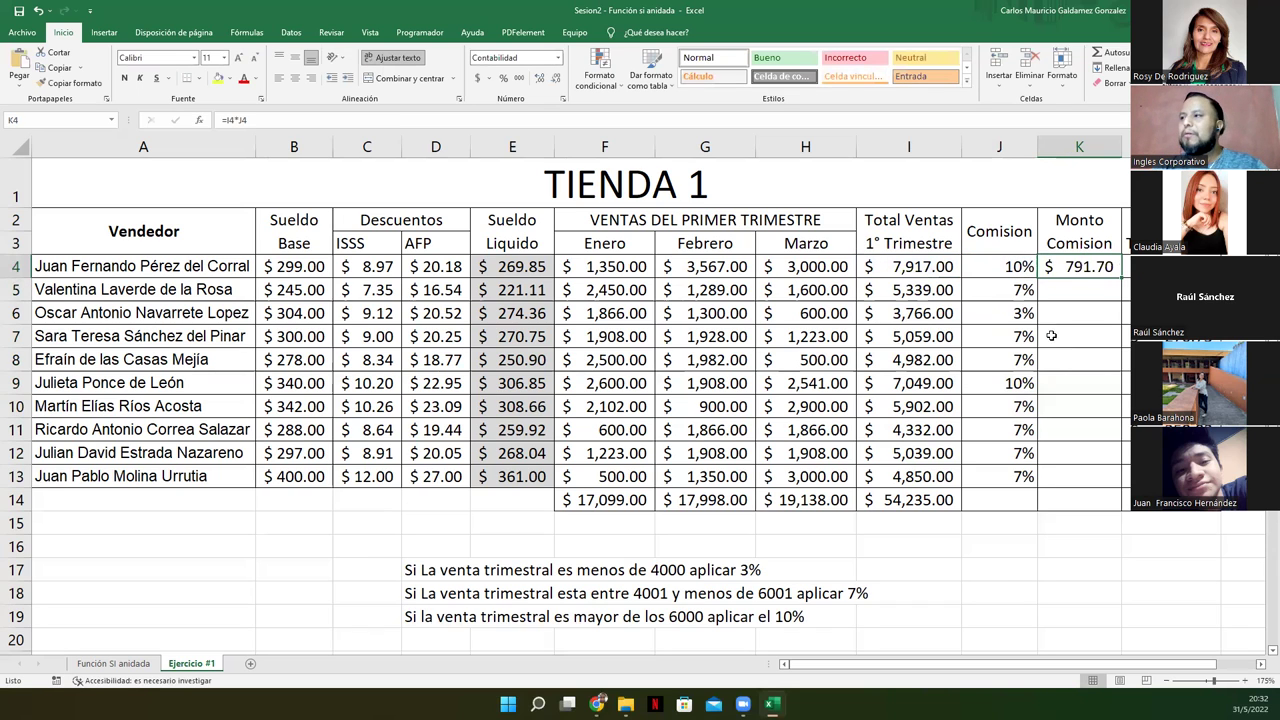
Step: Review the first seller's row and the Total a Pagar formula =E4+K4 in L4
left_click(911, 266)
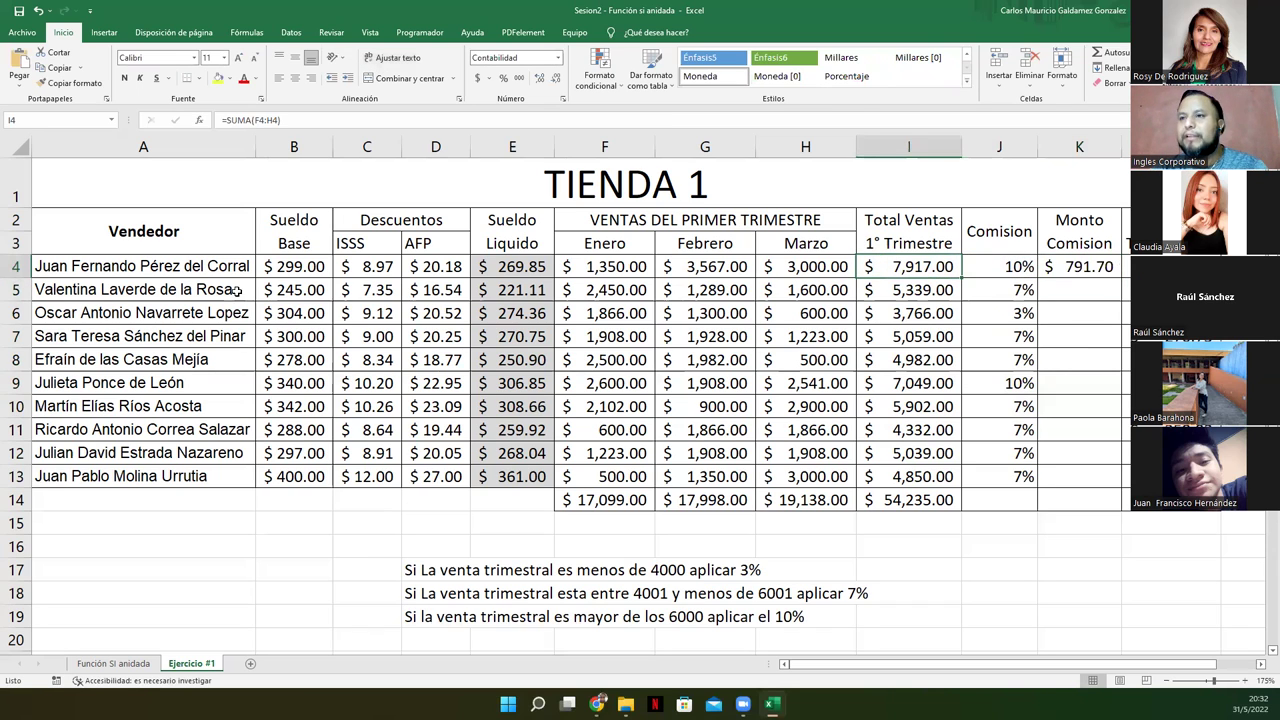
left_click(15, 266)
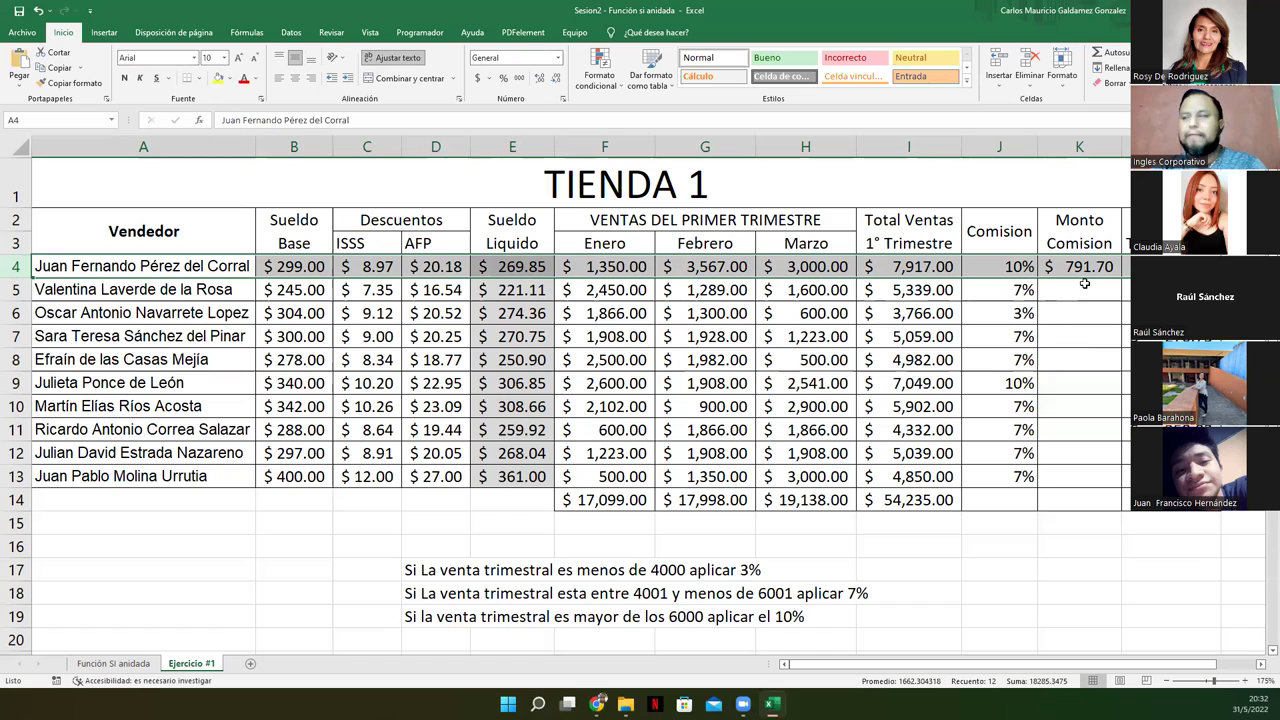
left_click(1126, 266)
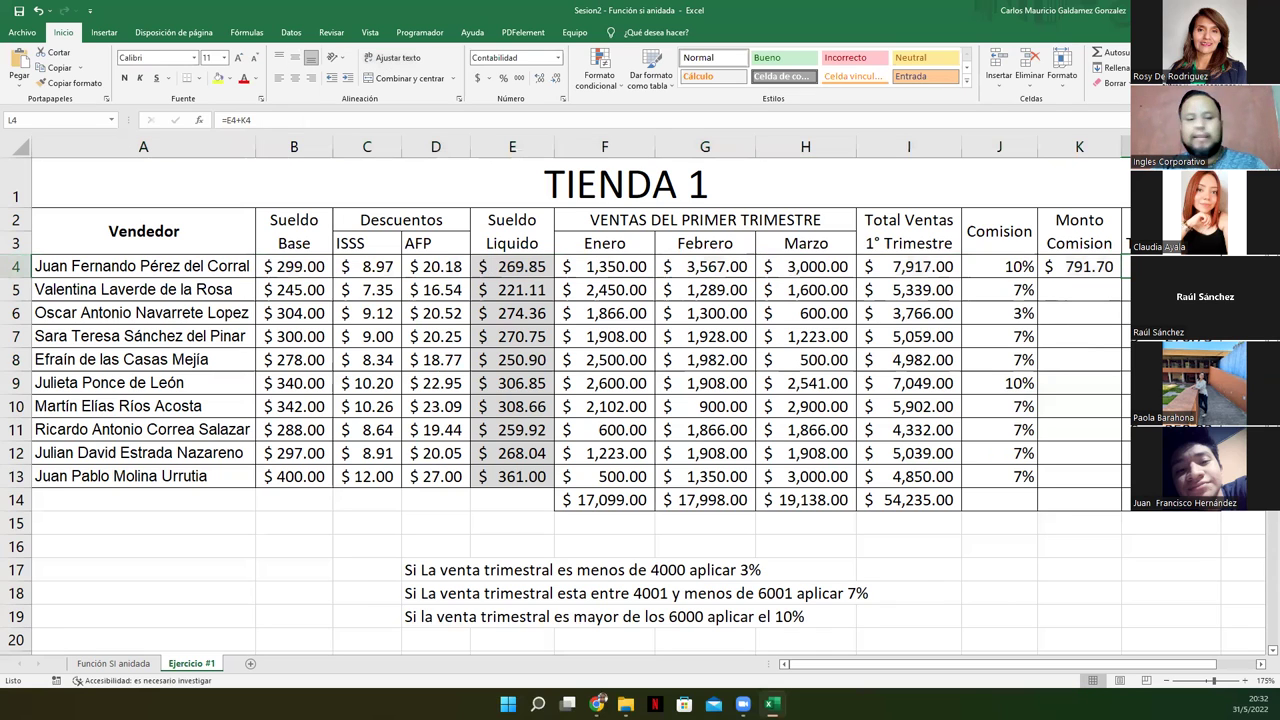
key("F2")
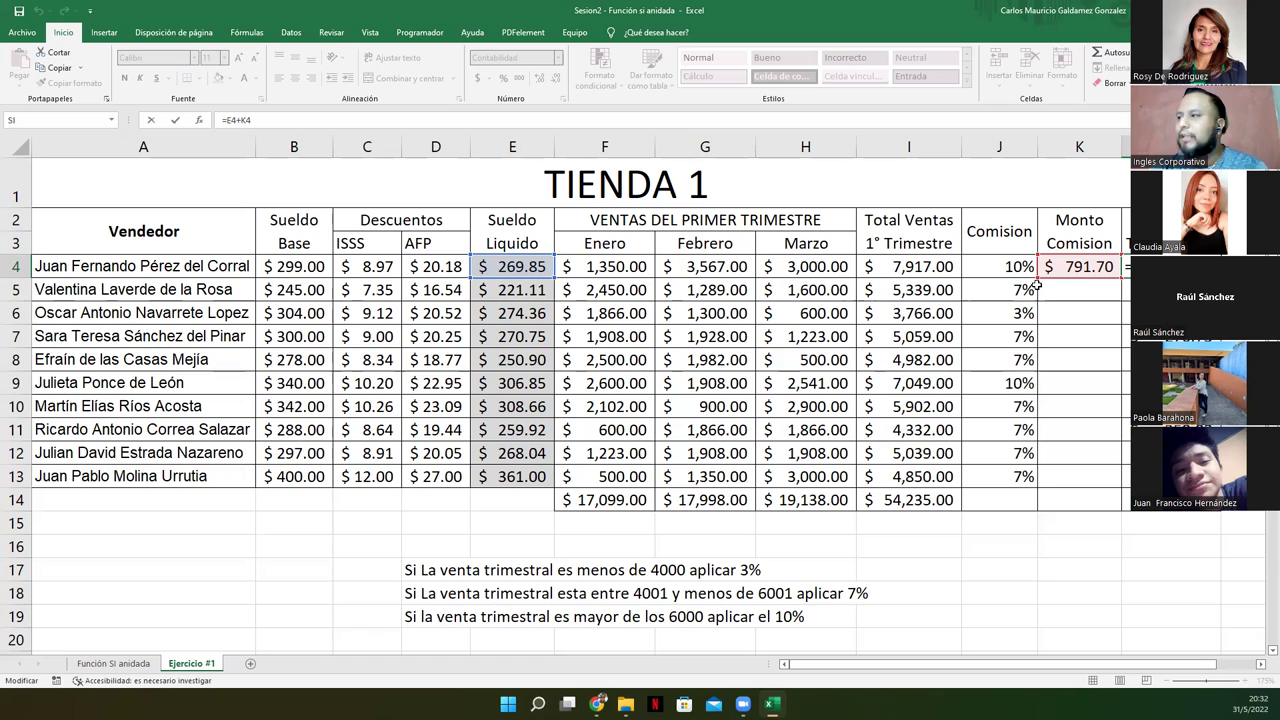
key("ctrl+Return")
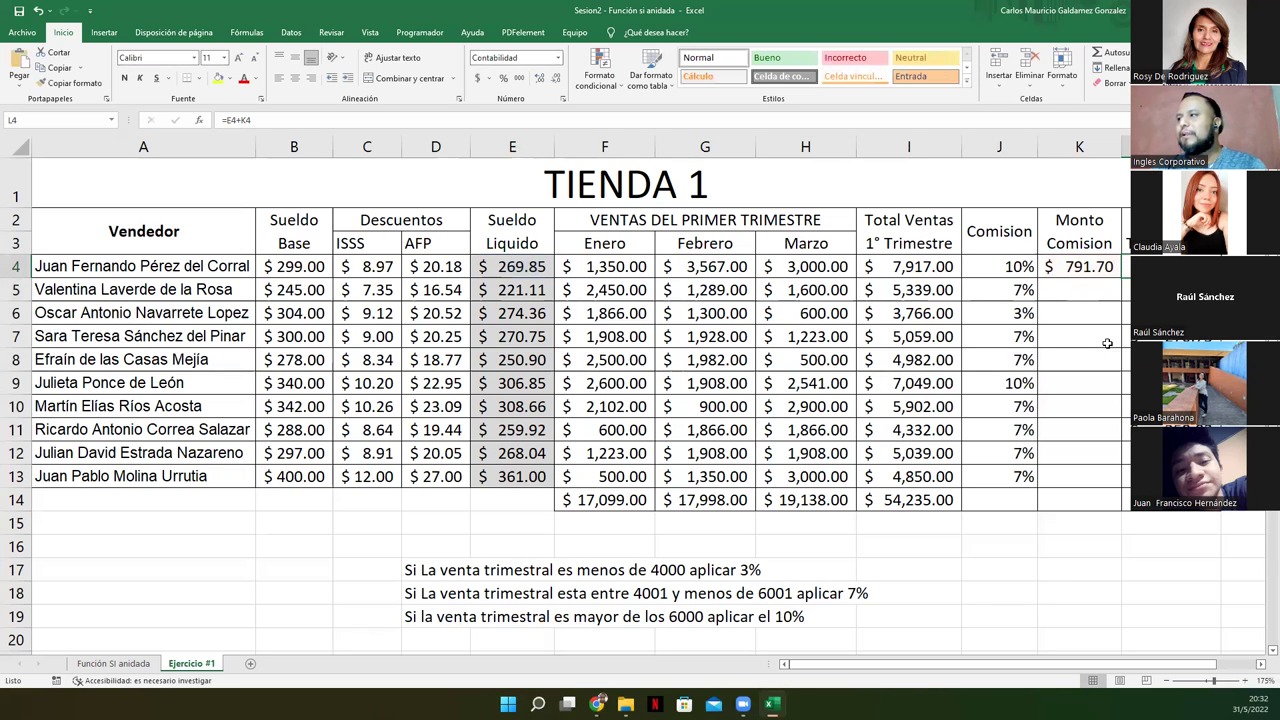
Step: Fill the K4 commission amount formula down through K13 and check the Total a Pagar values in L4:L13
left_click(1080, 267)
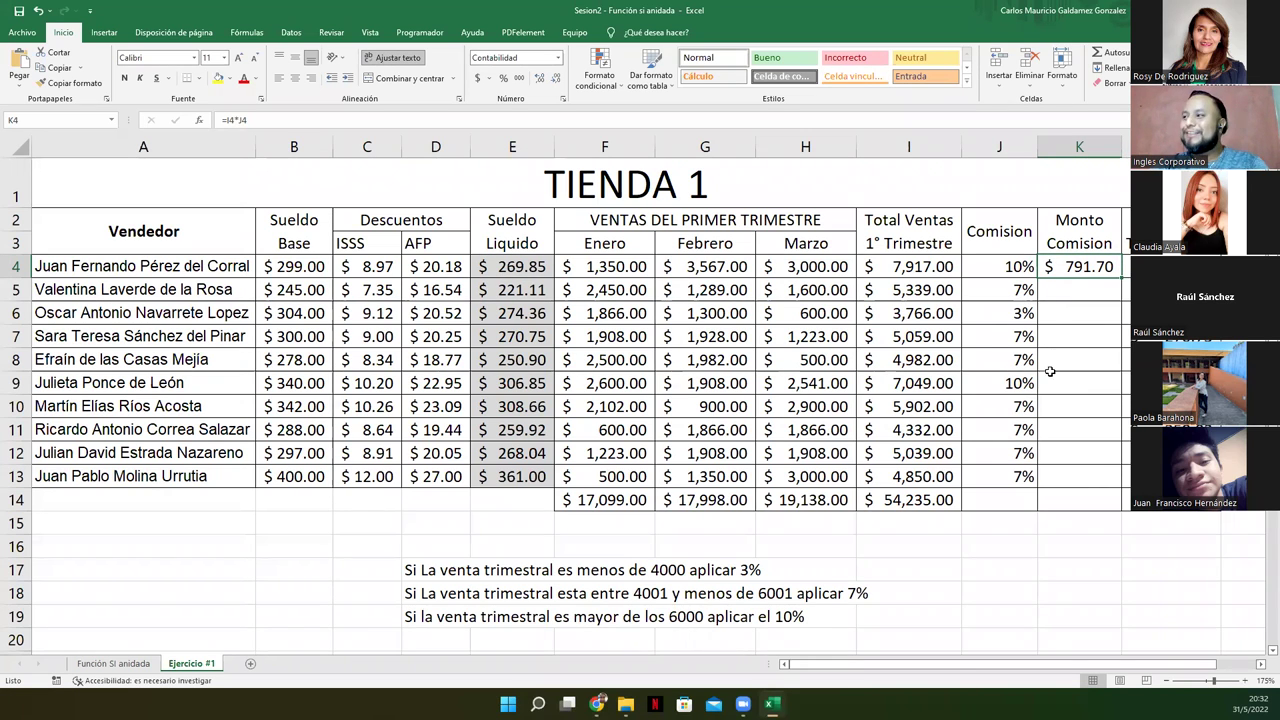
left_click_drag(1122, 279, 1121, 490)
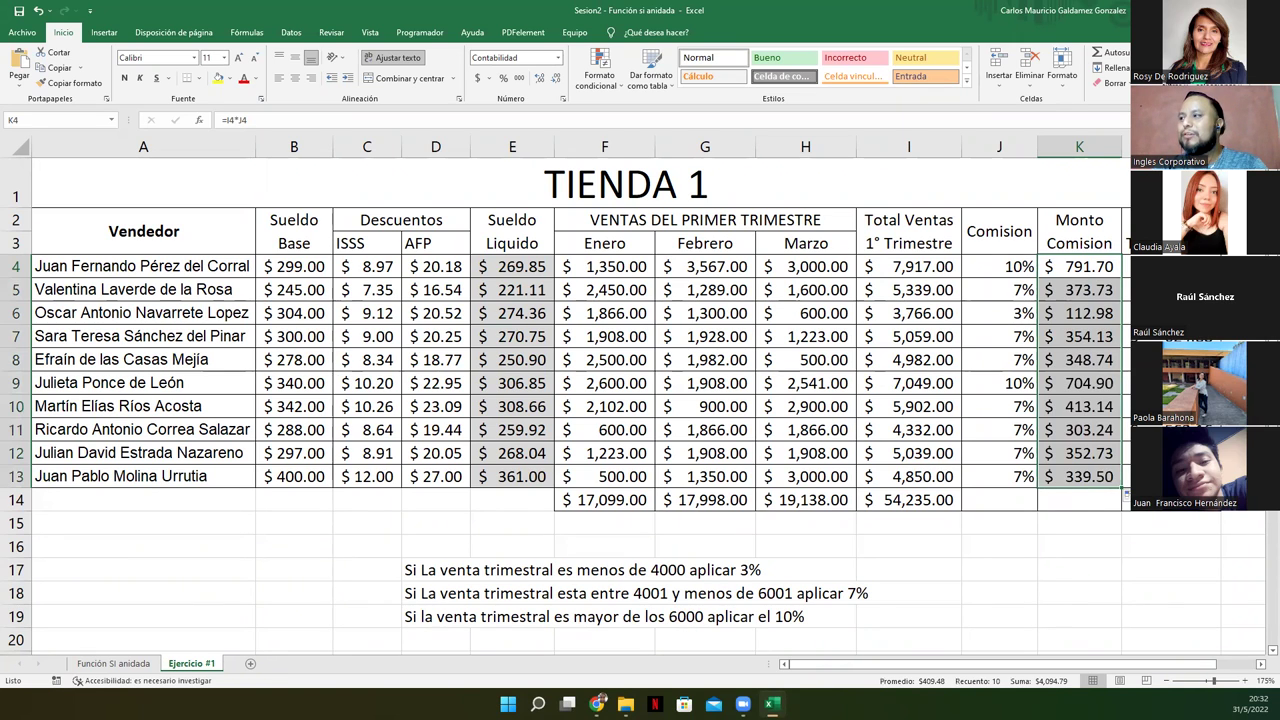
left_click_drag(1128, 266, 1128, 476)
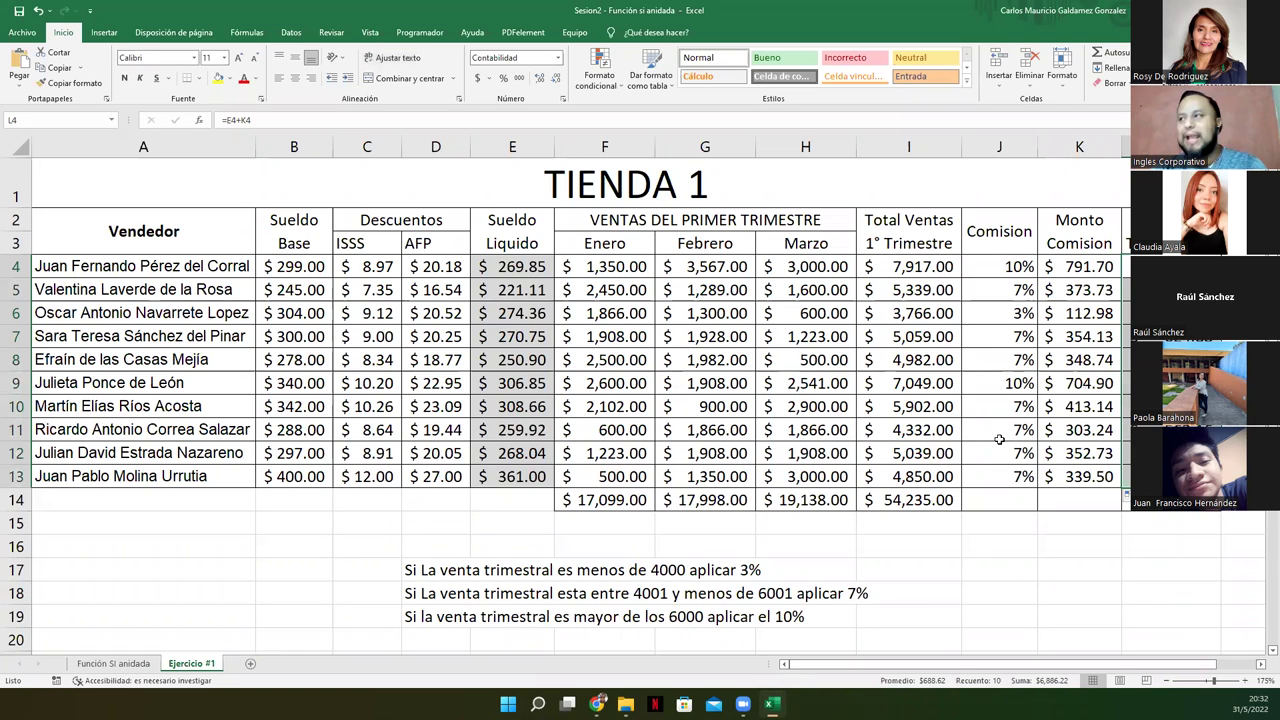
mouse_move(1220, 147)
left_mouse_down()
mouse_move(1206, 147)
mouse_move(1220, 147)
left_mouse_up()
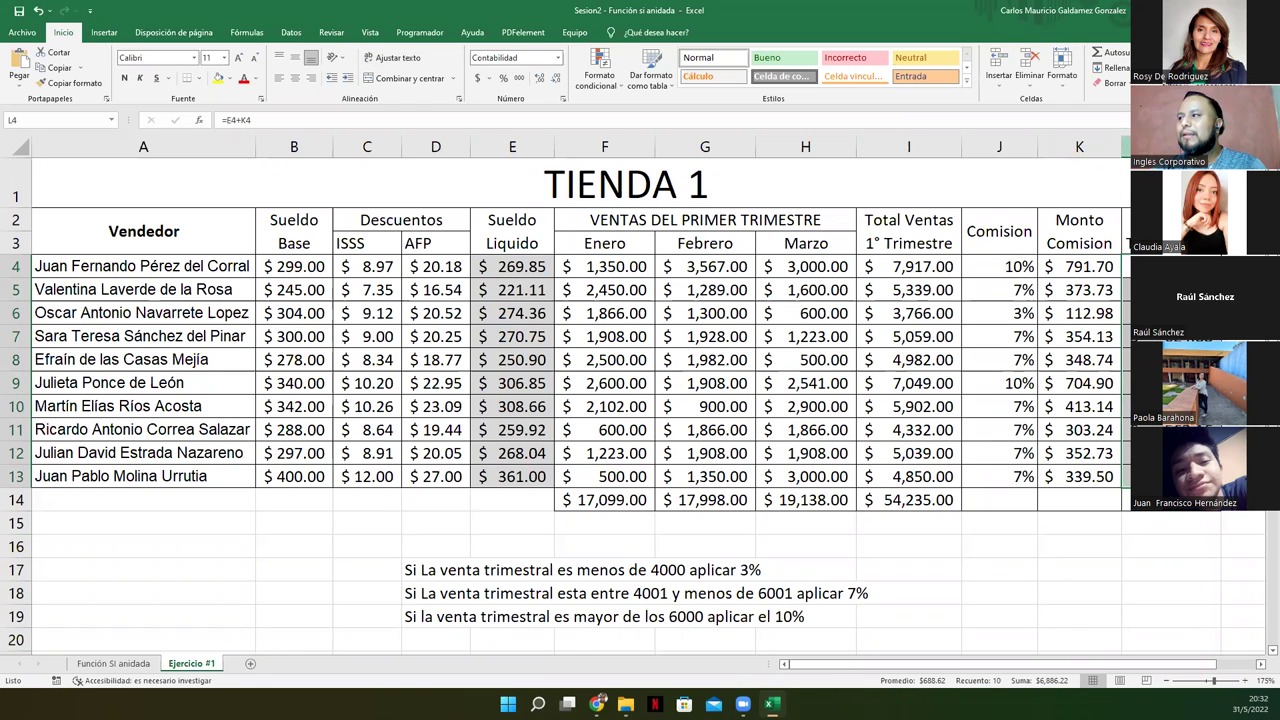
Step: Check the first seller's sales total and commission amount, and the Comision percentages in J4:J13
left_click(1093, 265)
left_click(921, 267)
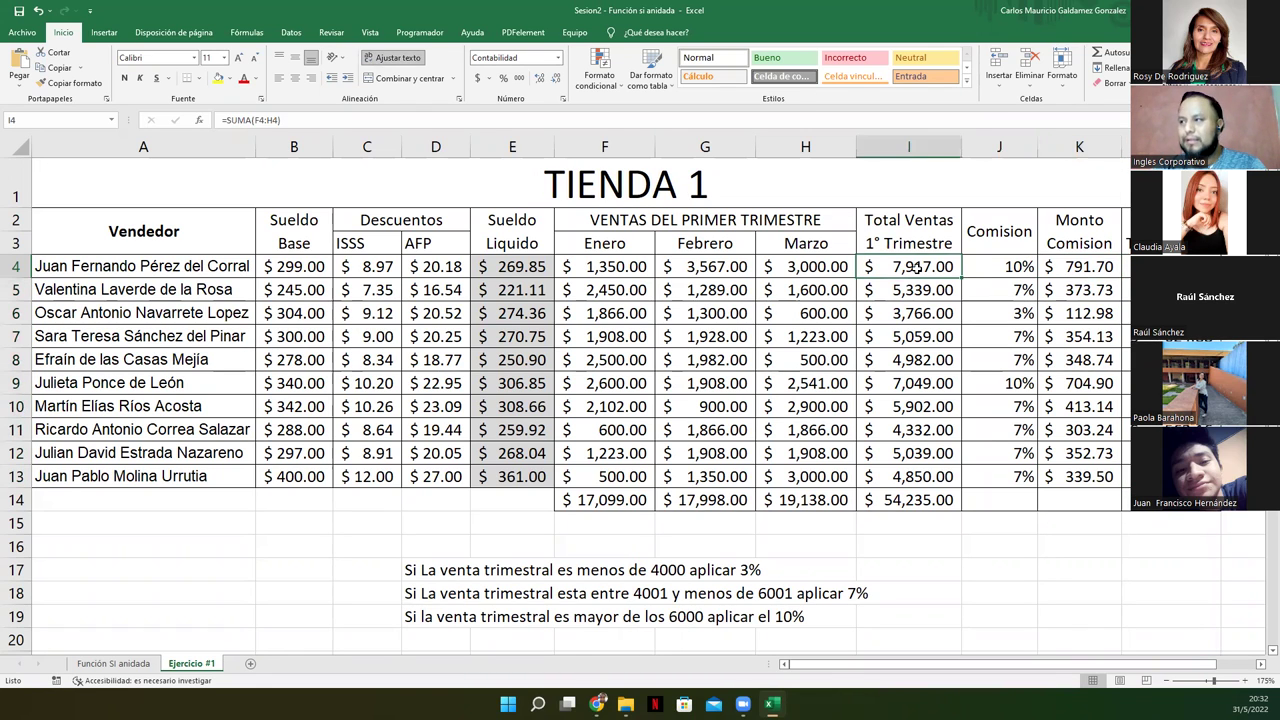
left_click(964, 267)
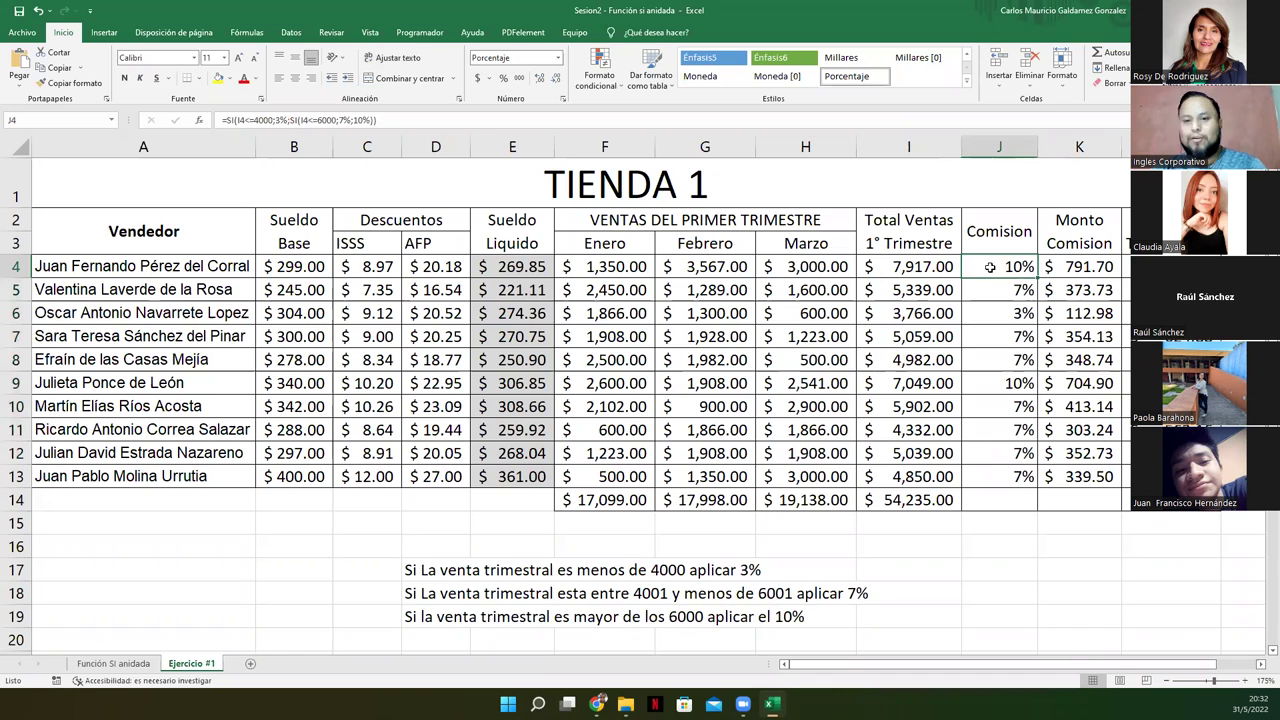
left_click_drag(990, 266, 975, 477)
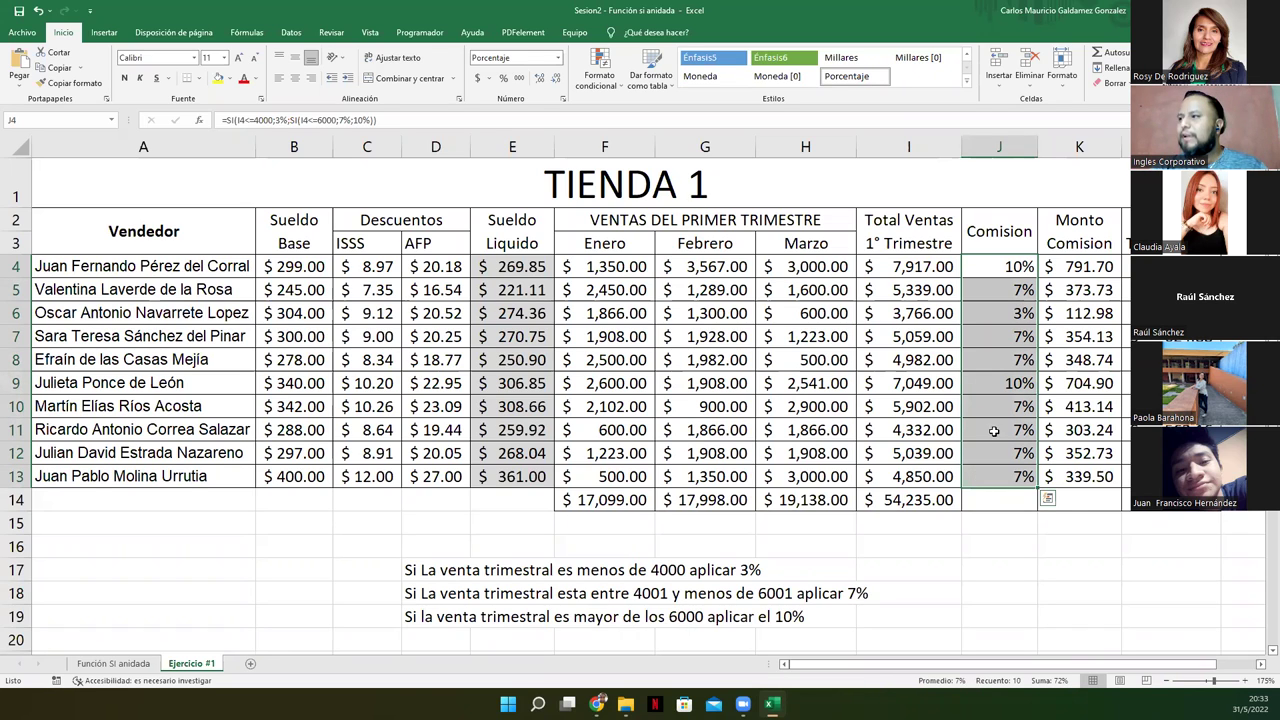
left_click(989, 269)
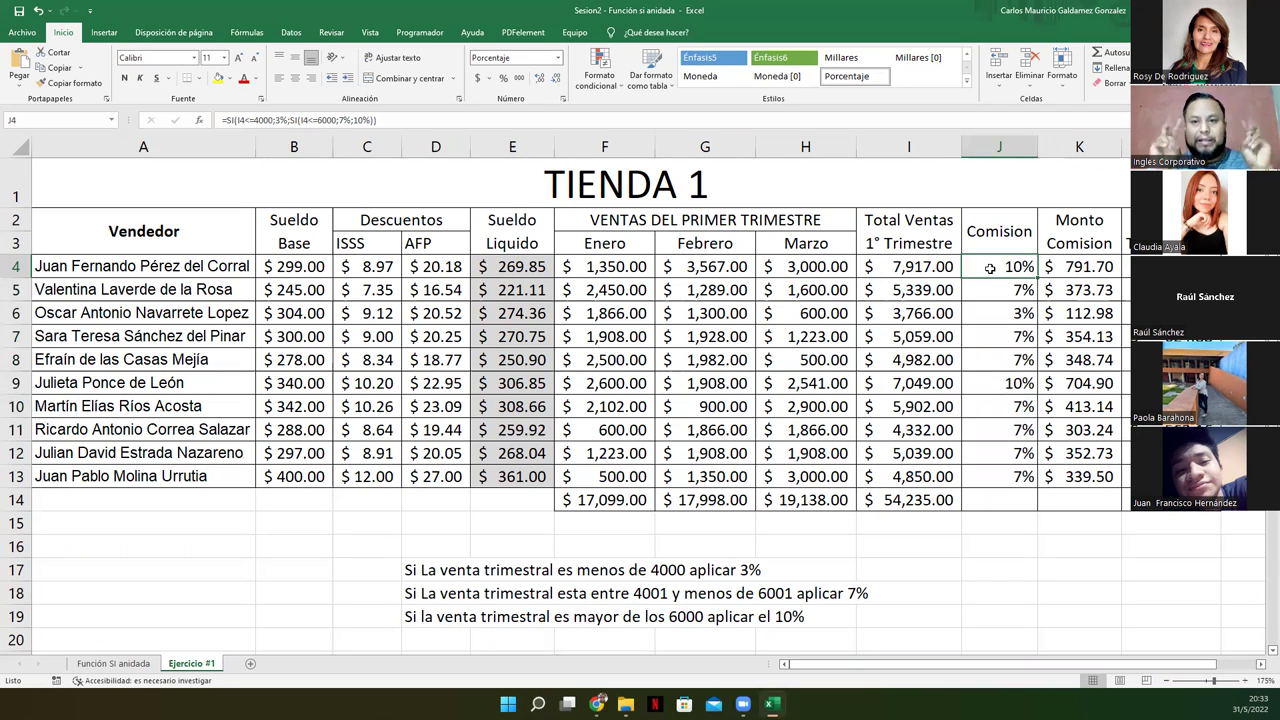
left_click_drag(989, 268, 988, 470)
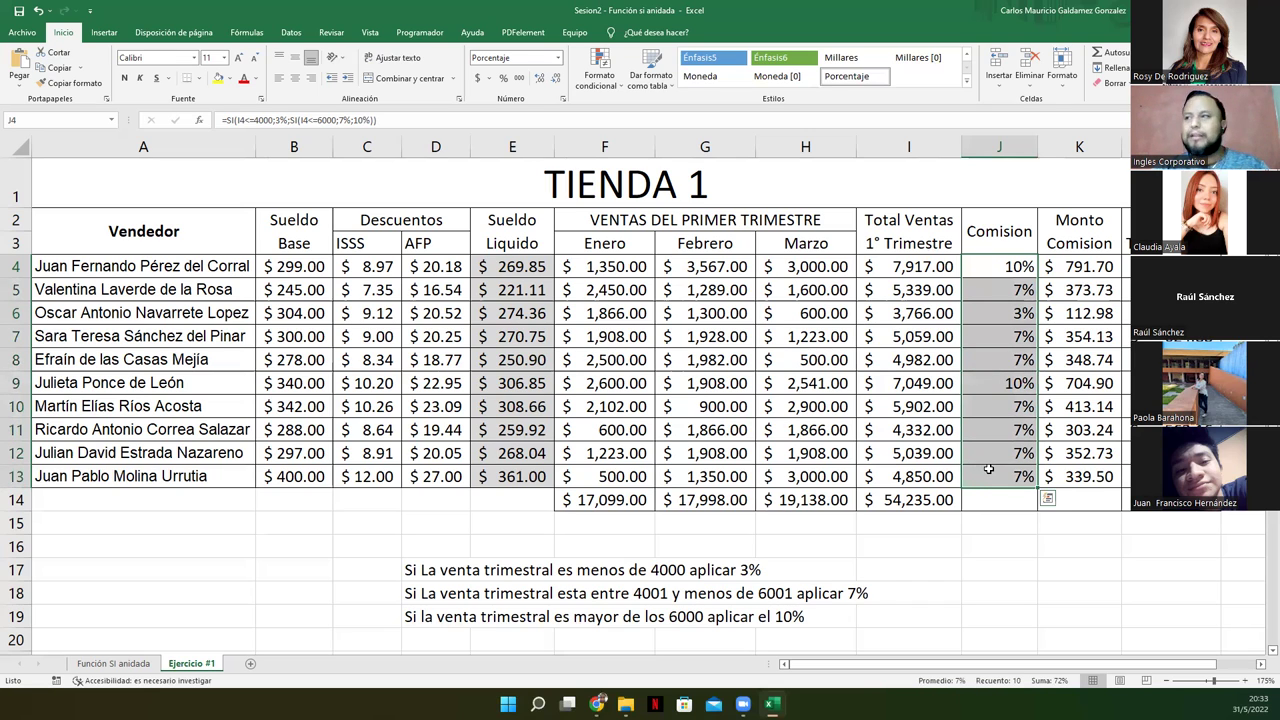
left_click(1002, 268)
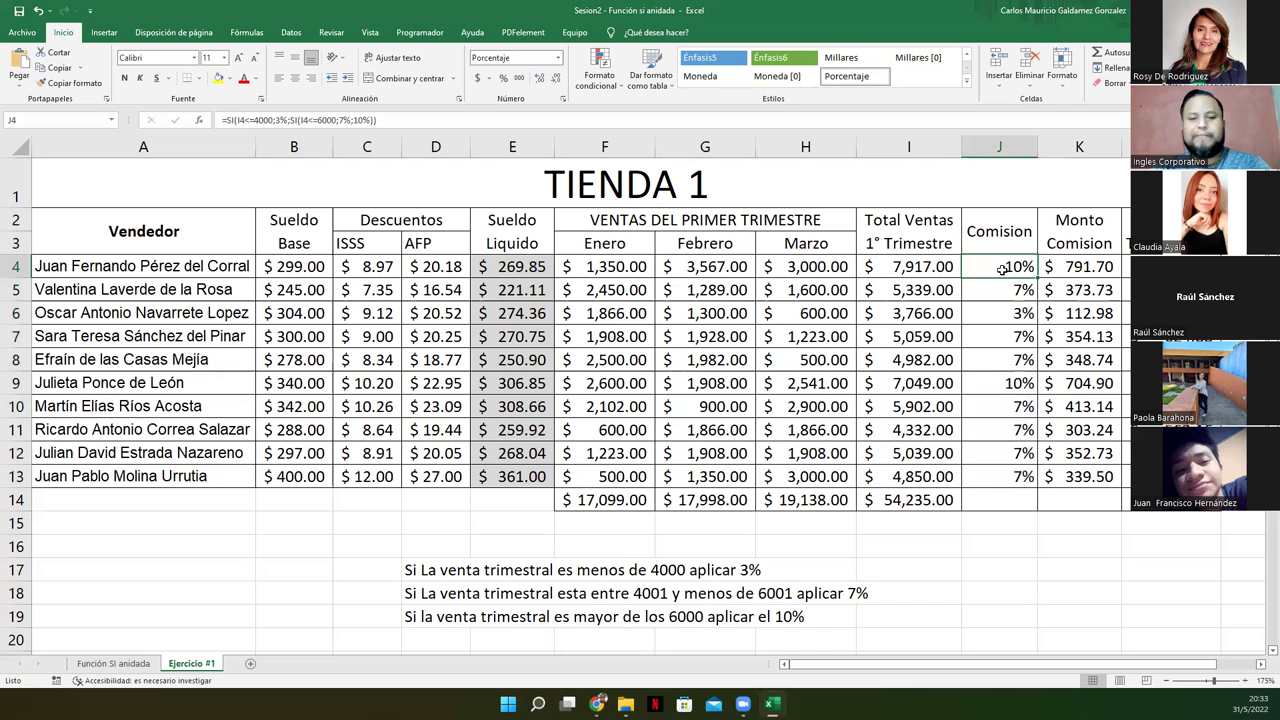
Step: Inspect the 3% value-if-true argument and the nested SI inside the J4 formula
double_click(1002, 268)
left_click_drag(1060, 267, 1082, 267)
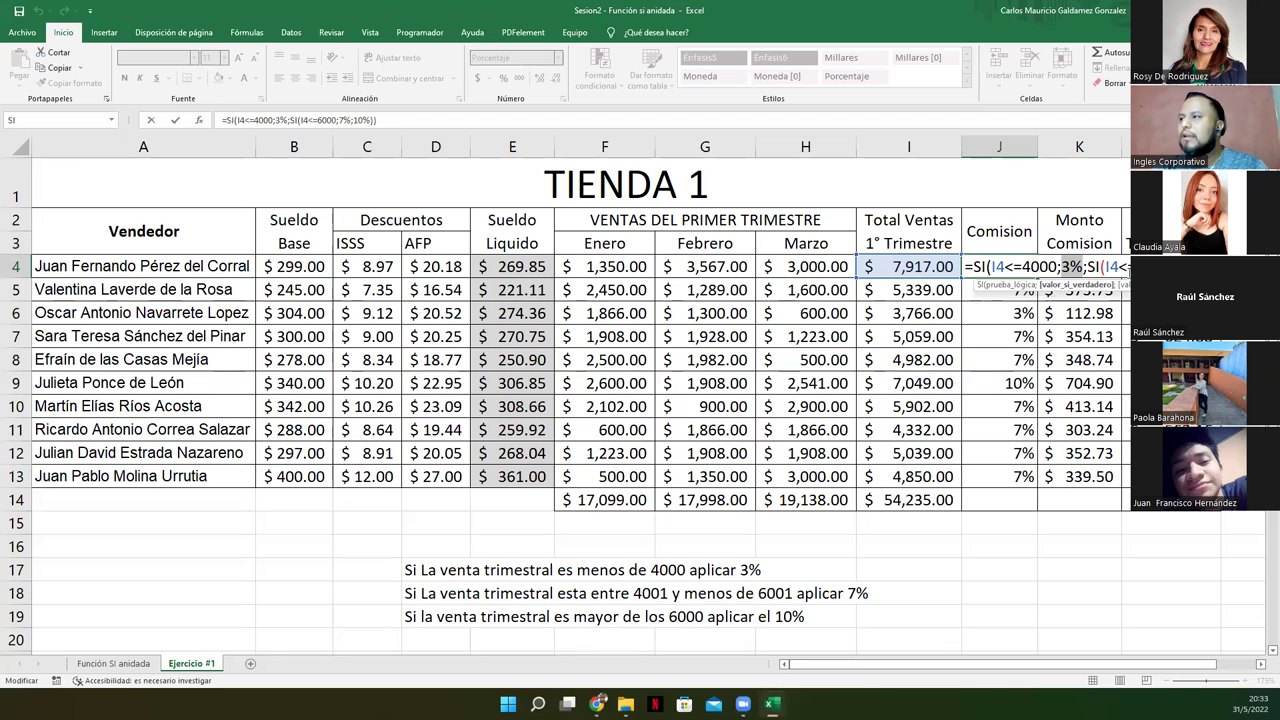
left_click(1083, 266)
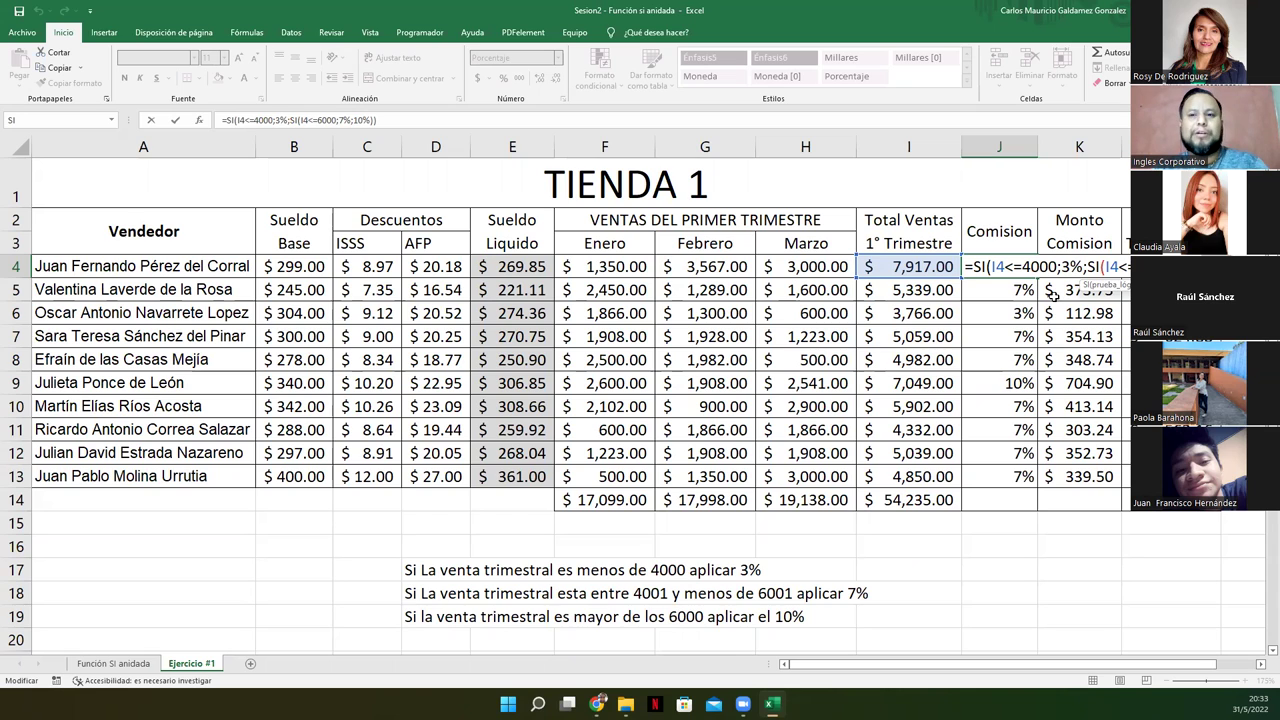
key("ctrl+Return")
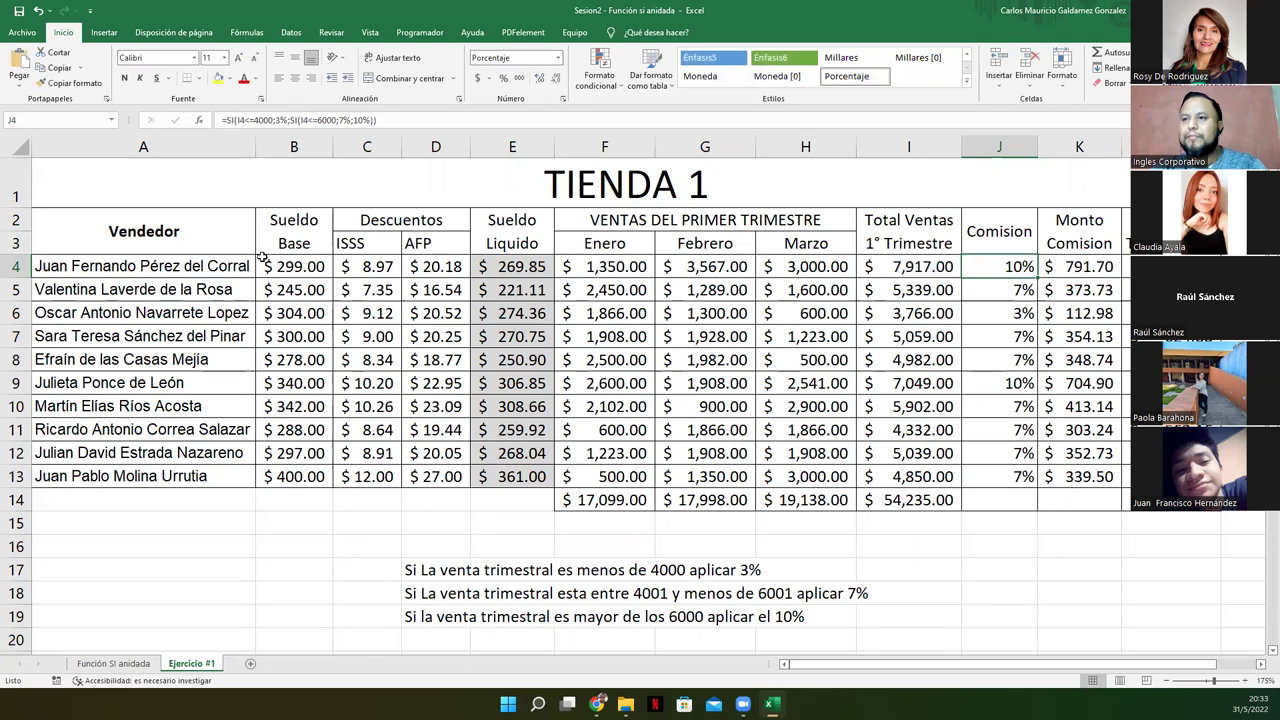
Step: Narrow the Monto Comision and Total a Pagar columns, bringing the whole table into view
scroll(330, 340, "down", 1)
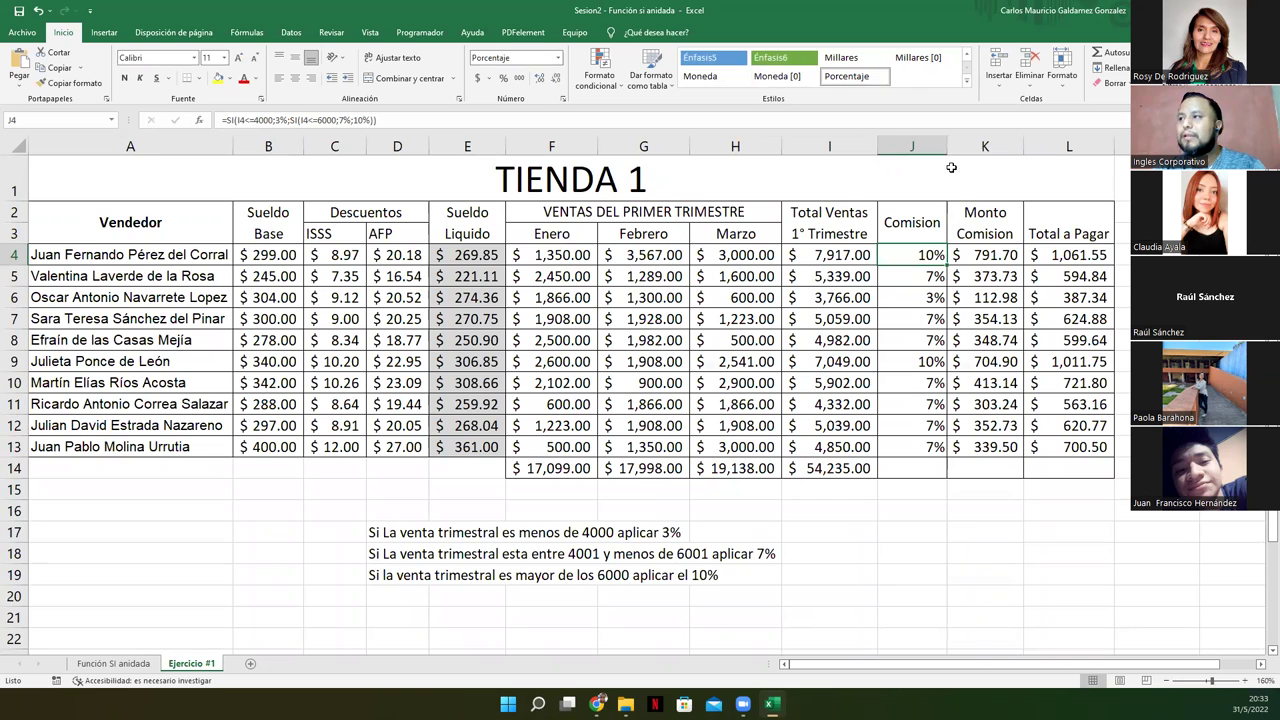
mouse_move(1023, 150)
left_mouse_down()
mouse_move(1062, 152)
mouse_move(1020, 150)
left_mouse_up()
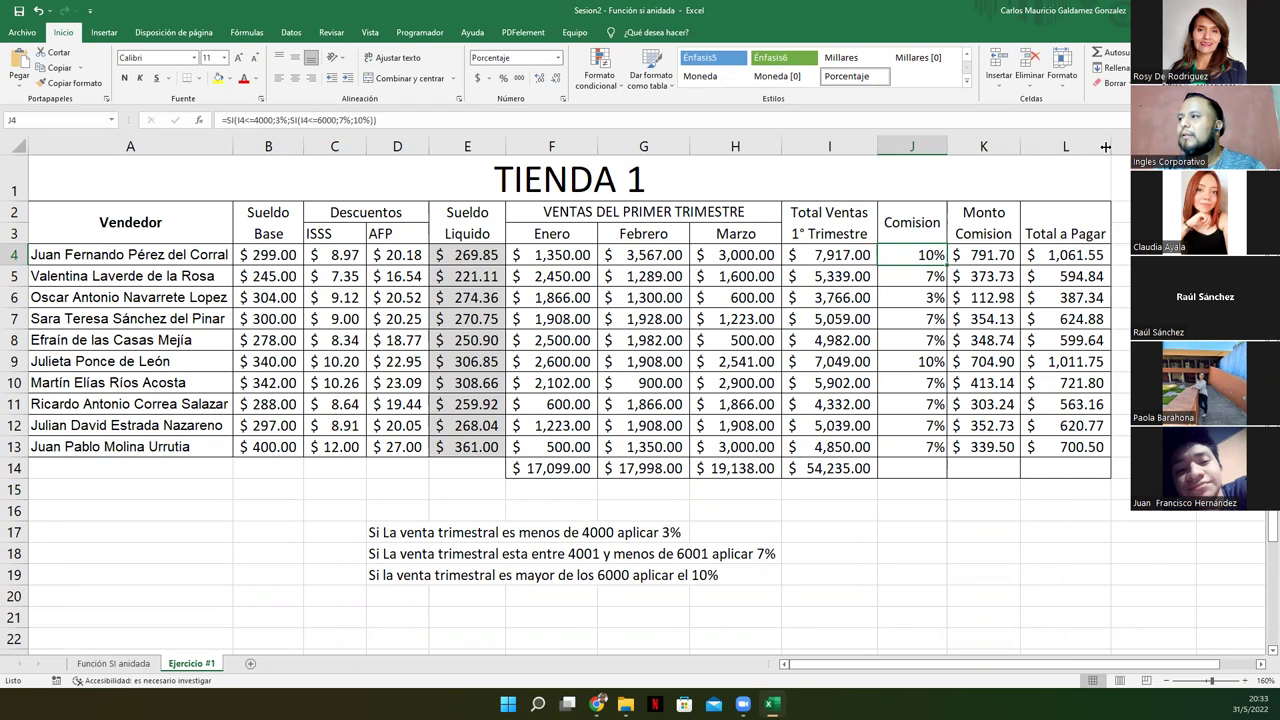
left_click_drag(1106, 148, 1096, 152)
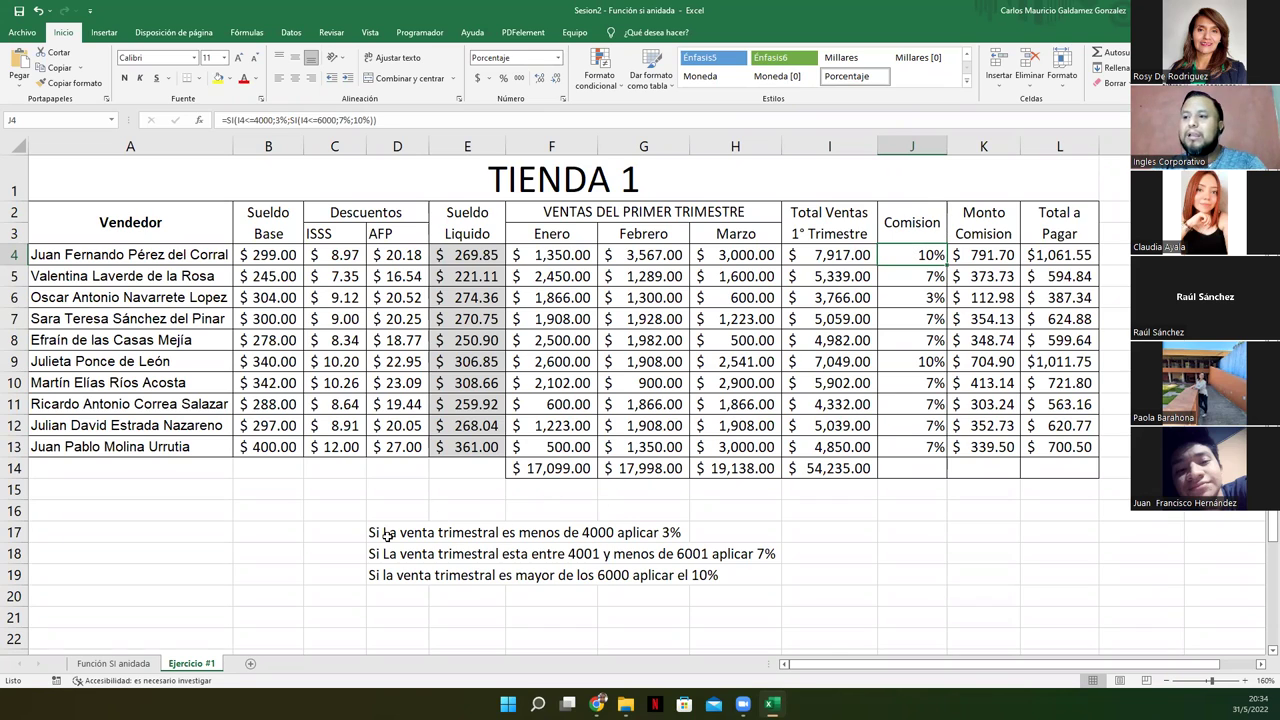
left_click_drag(378, 532, 375, 574)
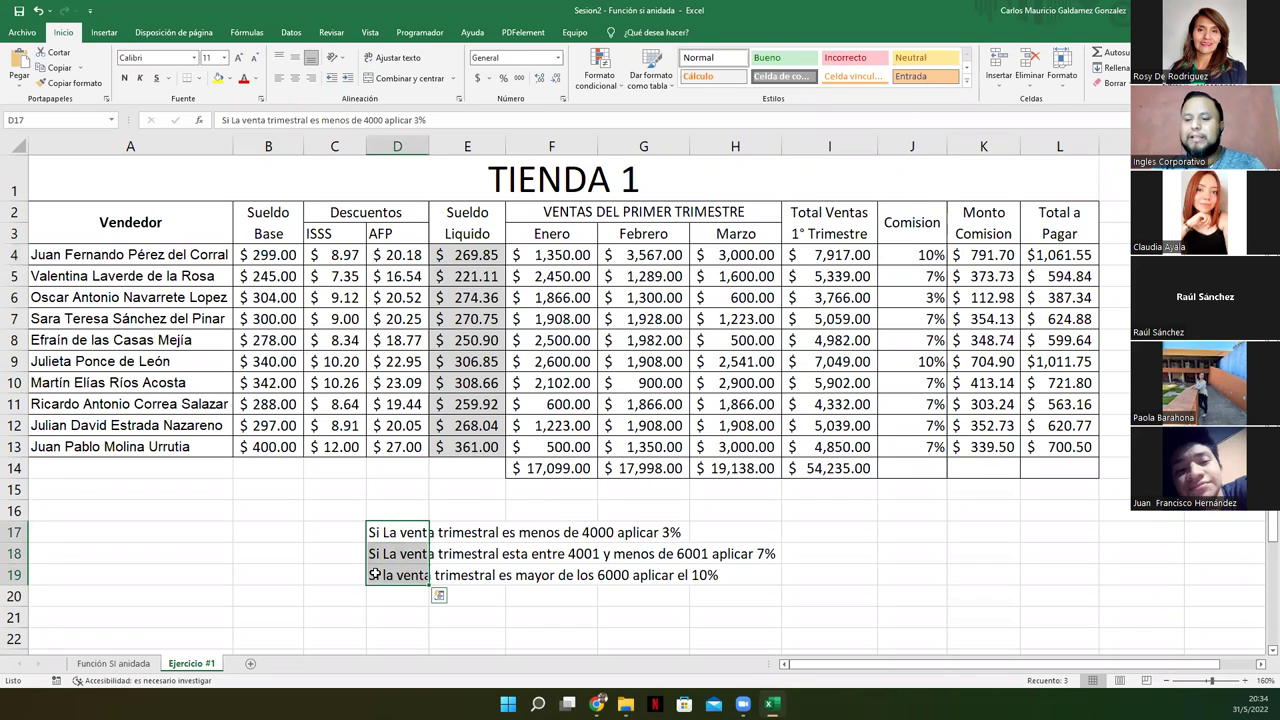
key("Delete")
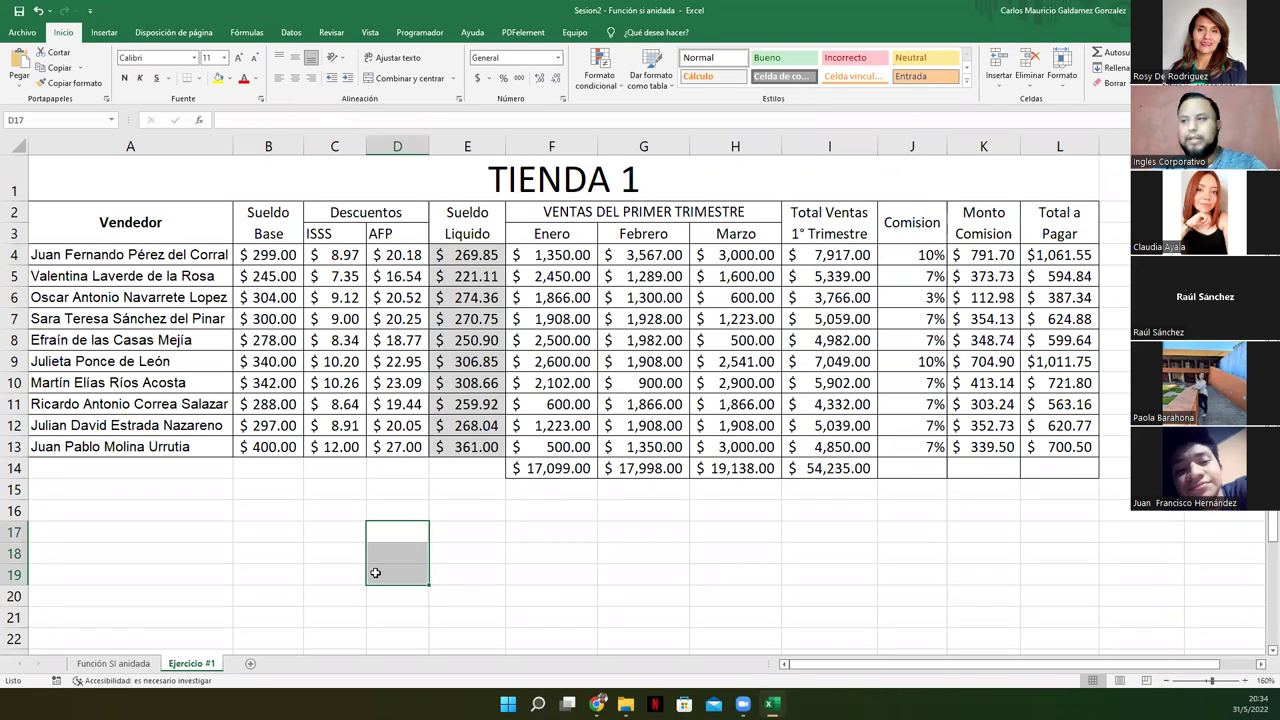
key("ctrl+z")
left_click(375, 574)
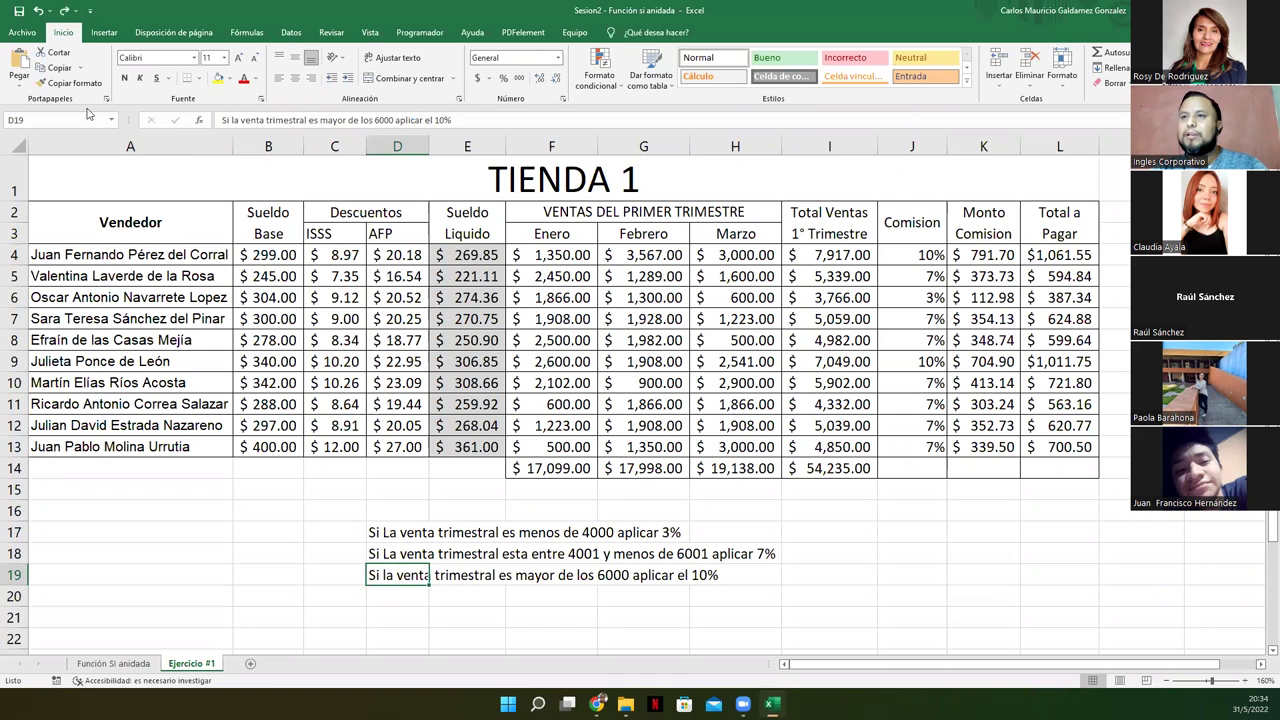
Step: Try to save a copy named Sesion2 - Función si anidada2 in the Curso de Excel Intermedio 30-05 al 23-06 folder
left_click(22, 32)
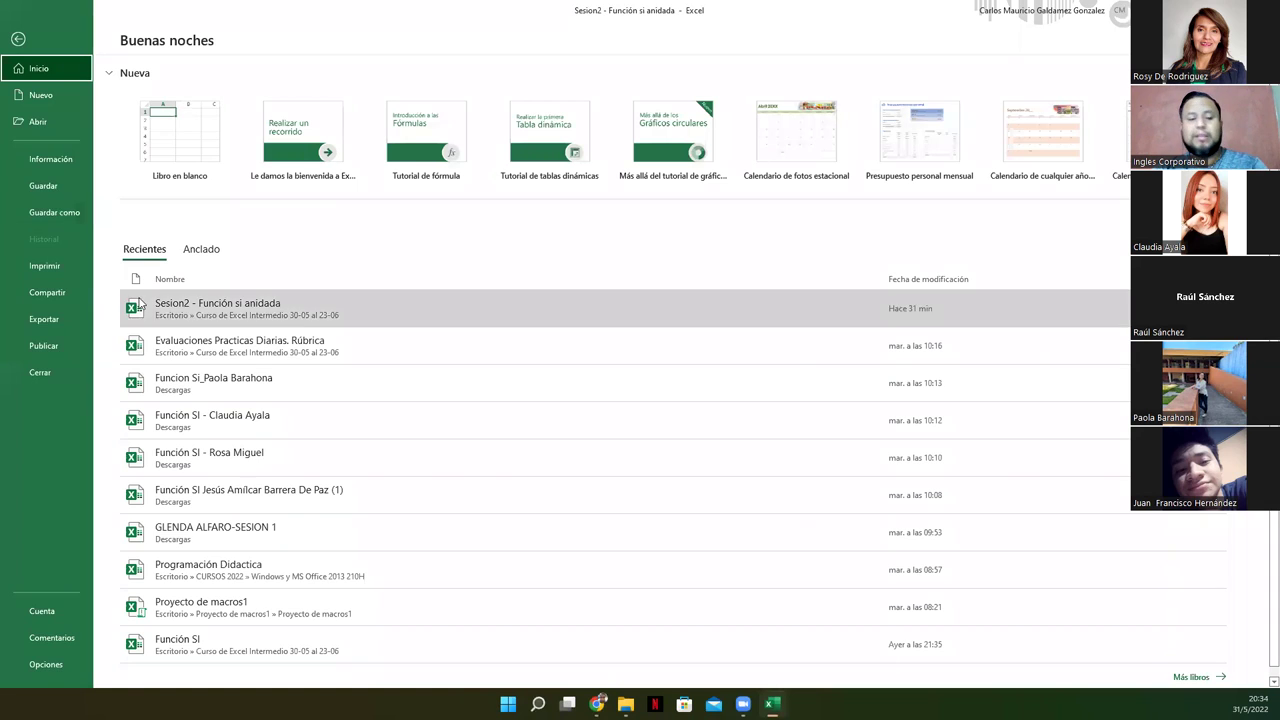
key("Escape")
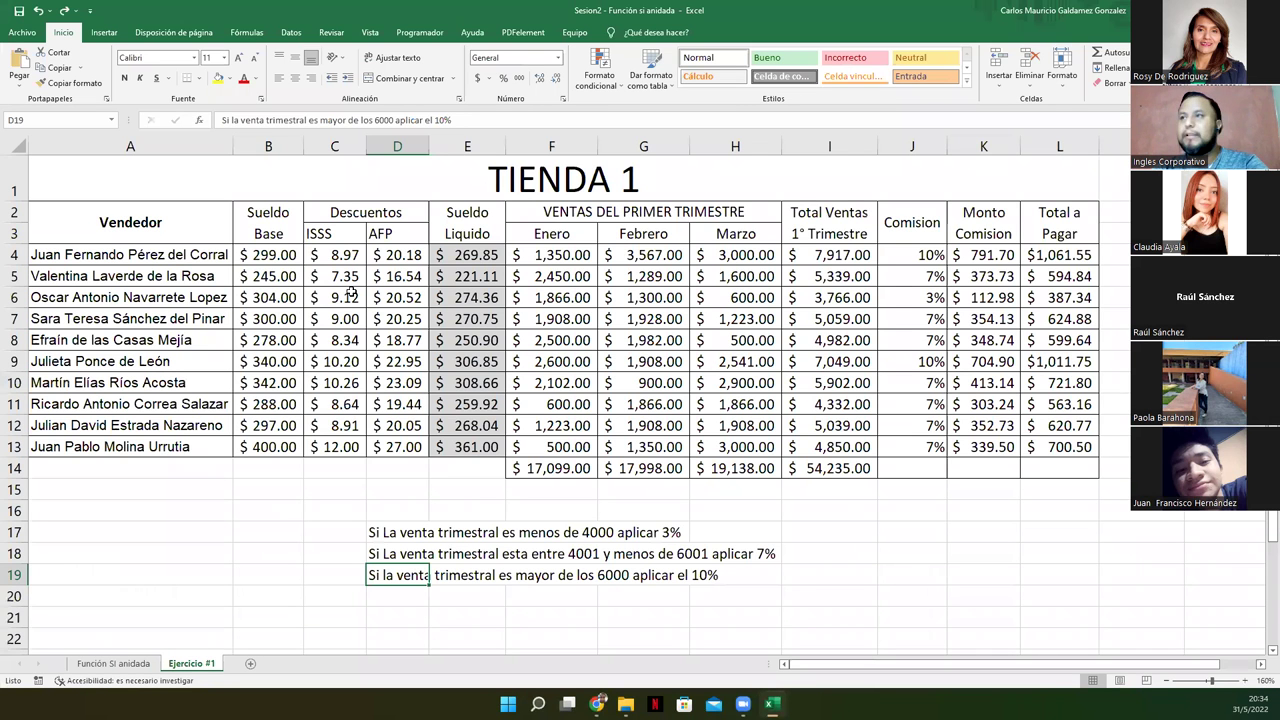
left_click(22, 32)
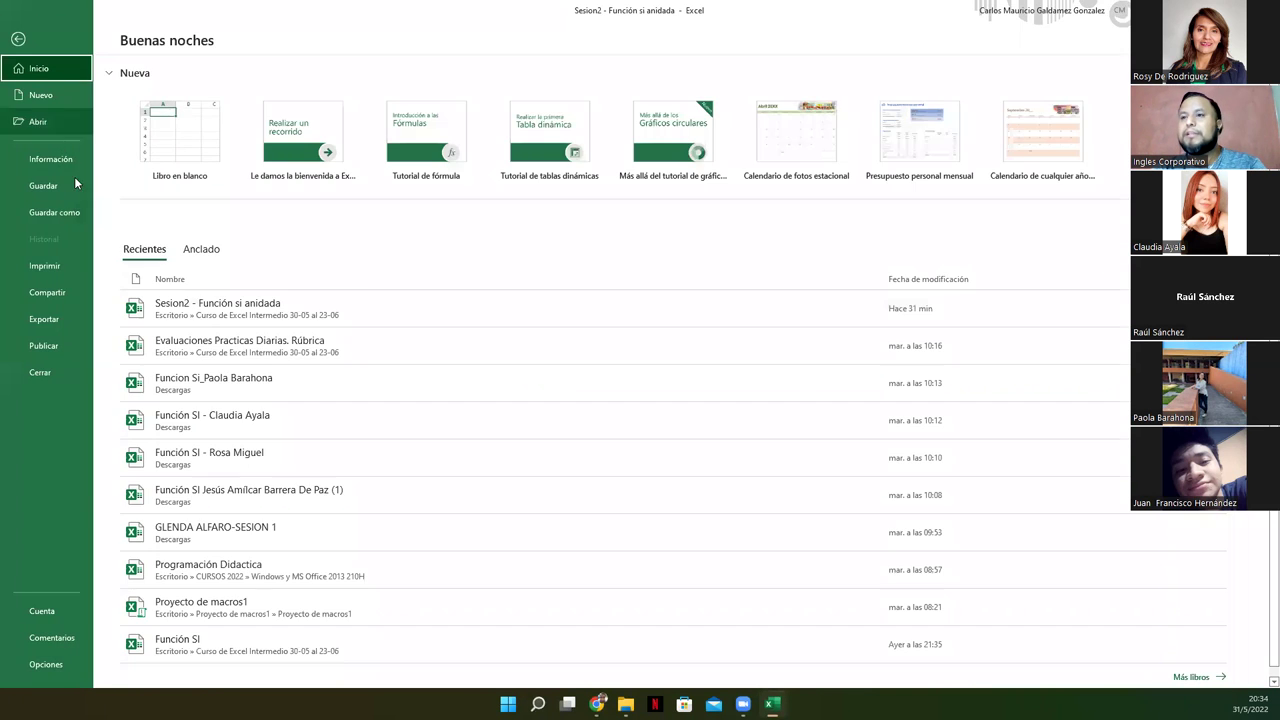
left_click(56, 212)
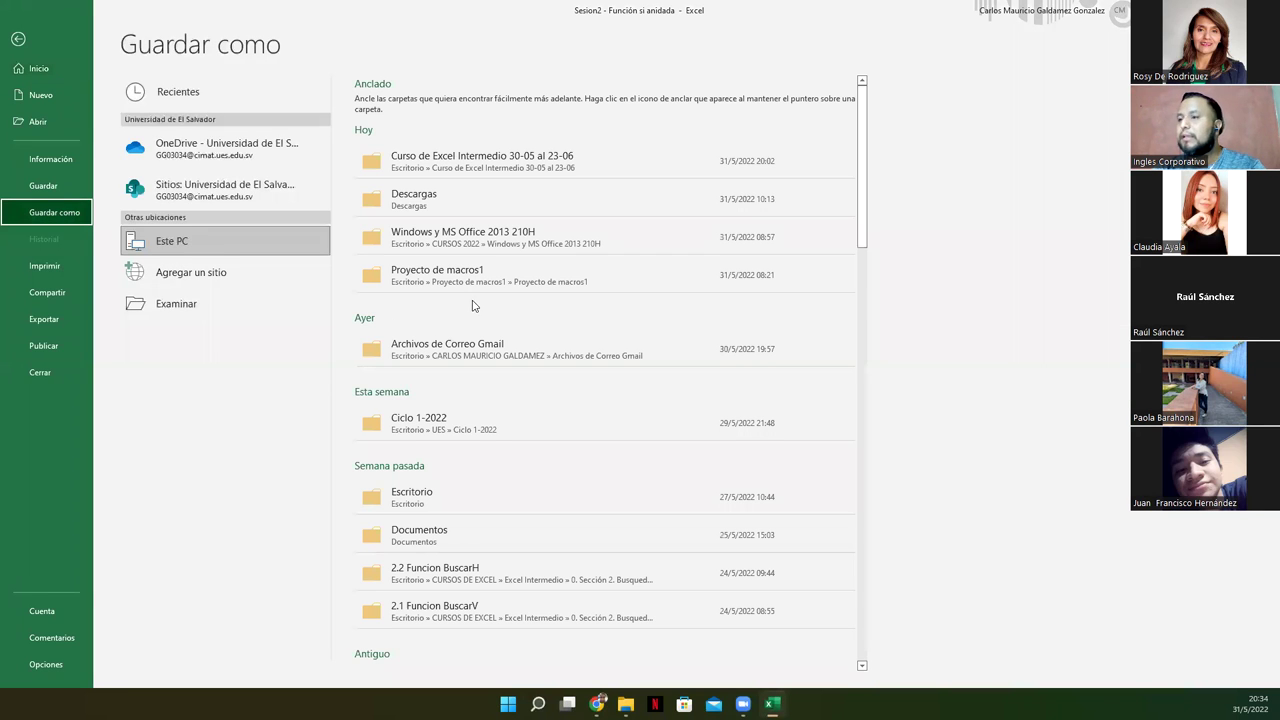
left_click(466, 175)
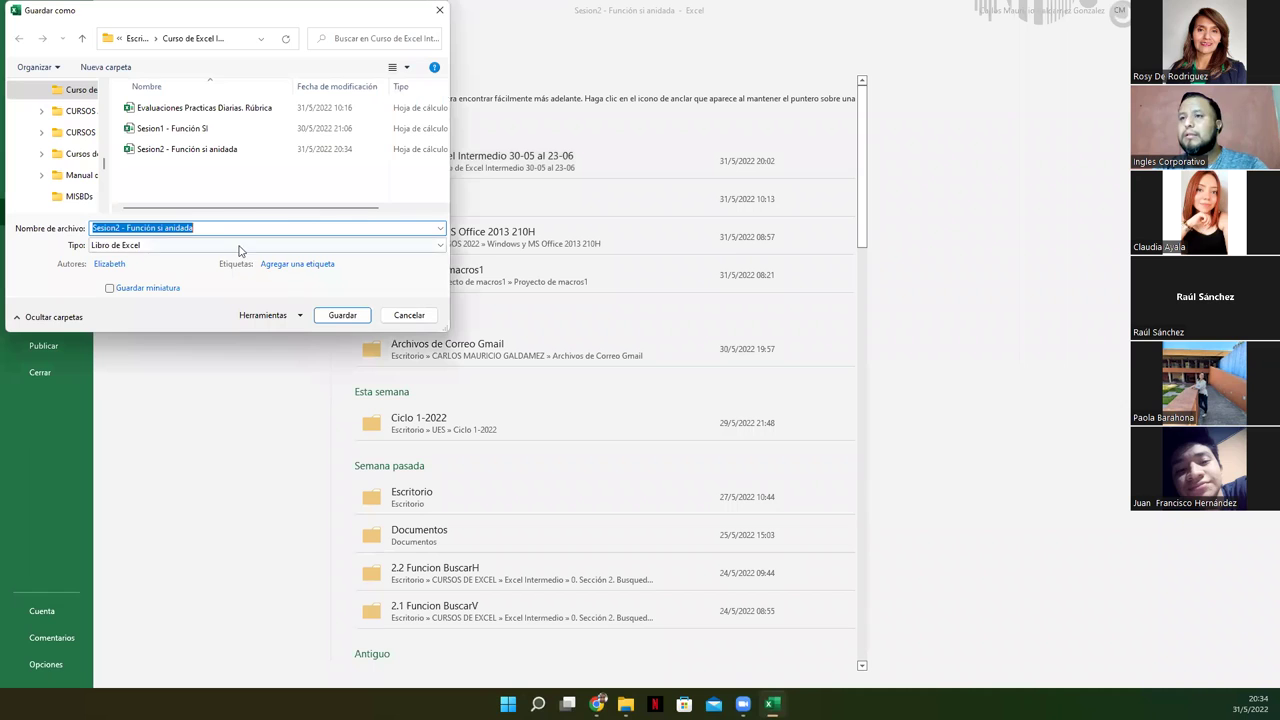
left_click(233, 227)
type("2")
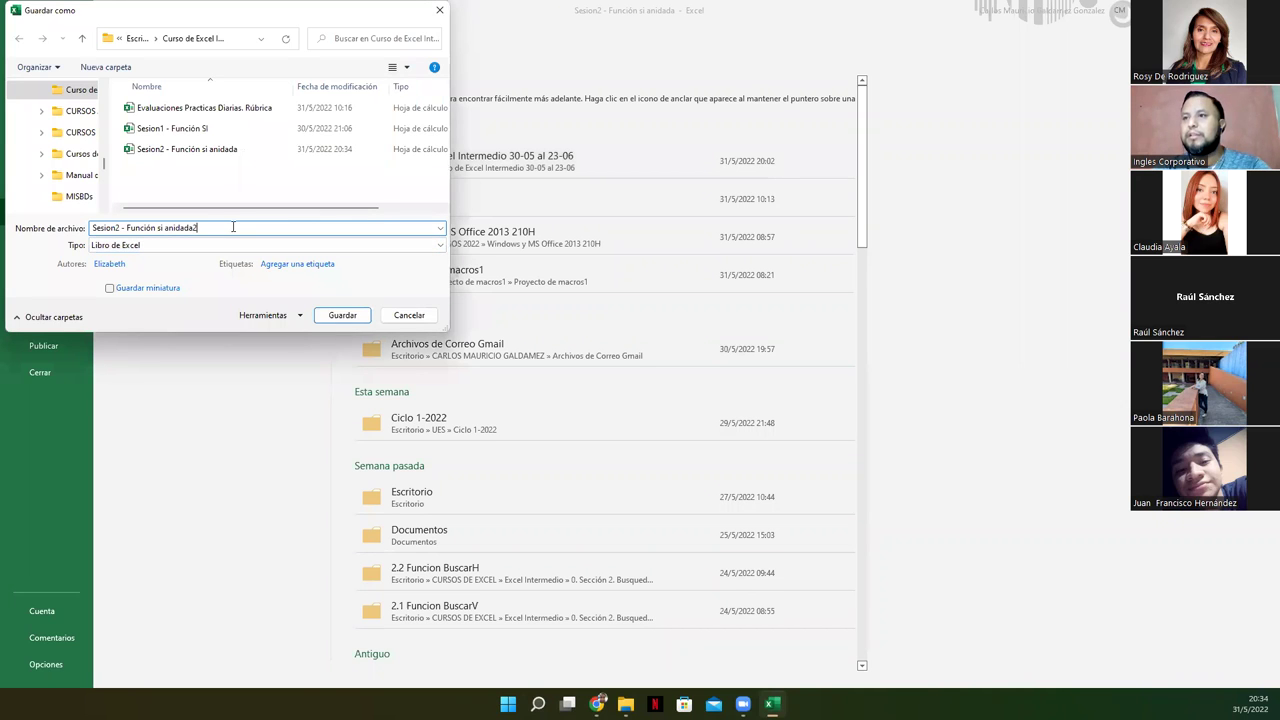
key("Tab")
key("Tab")
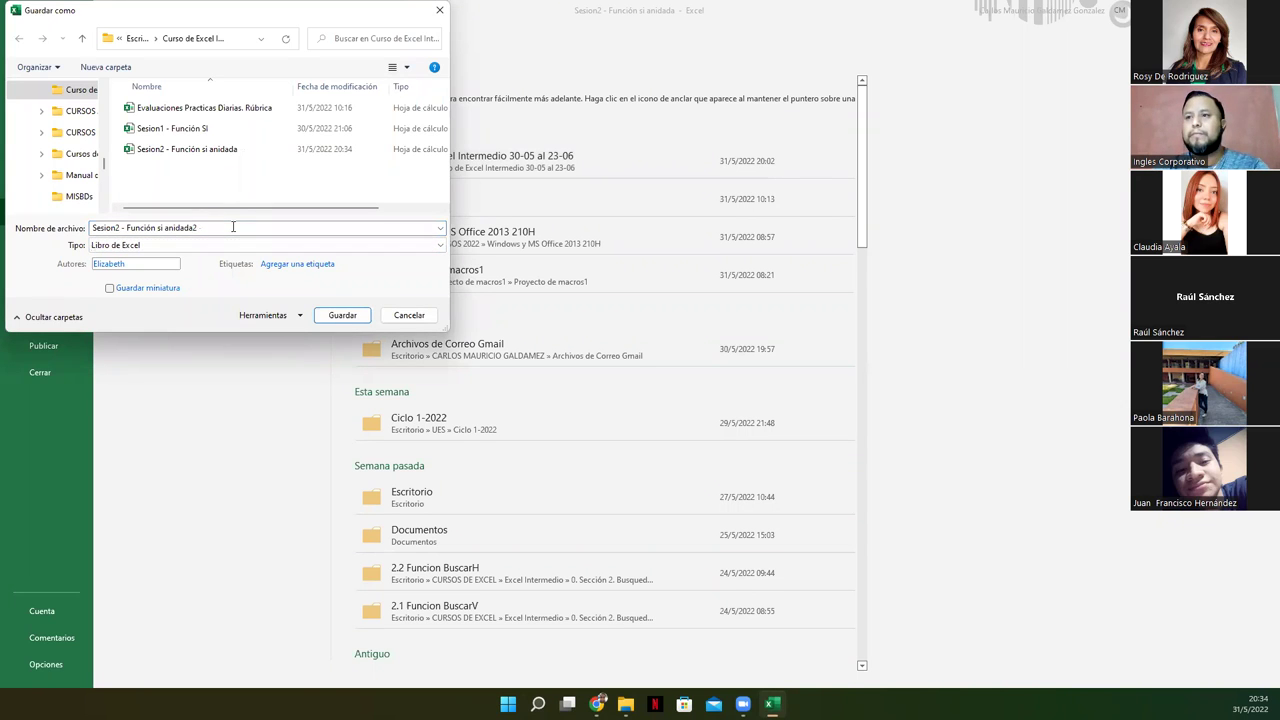
Step: Try to replace the workbook copy's author with a new entry beginning with Téc
left_click(124, 263)
type("Tpec")
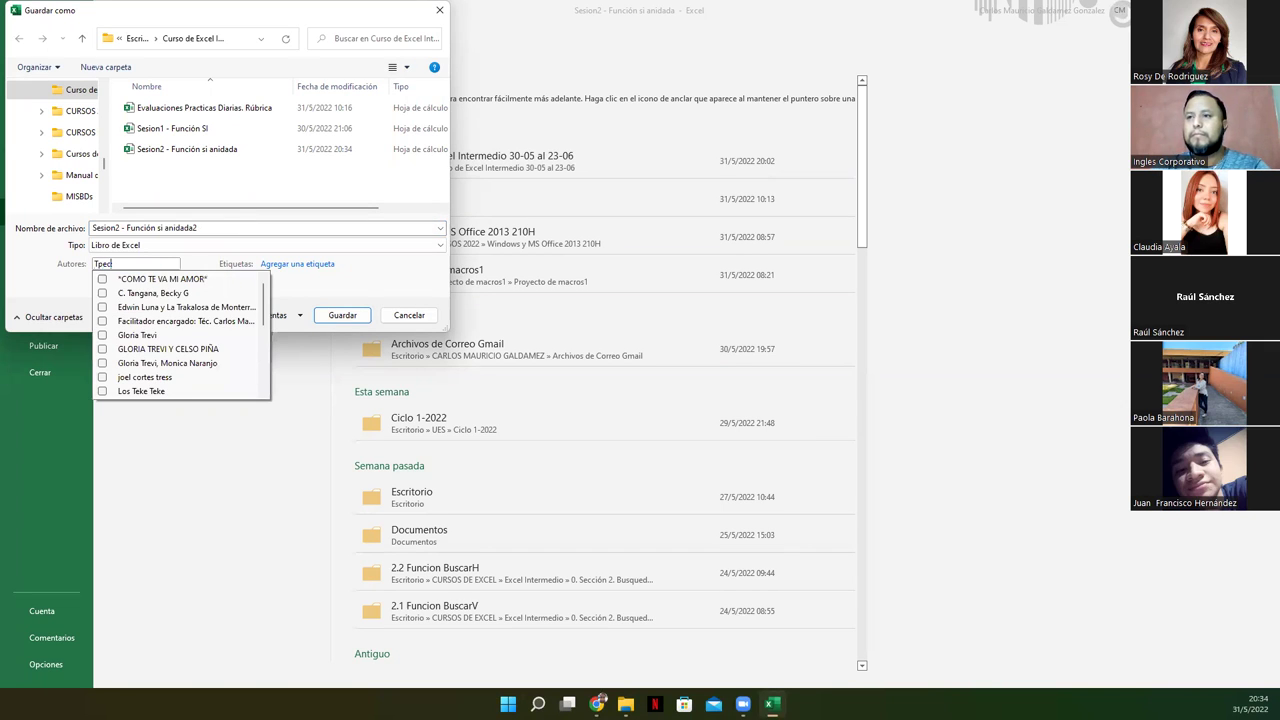
key("BackSpace")
key("BackSpace")
key("BackSpace")
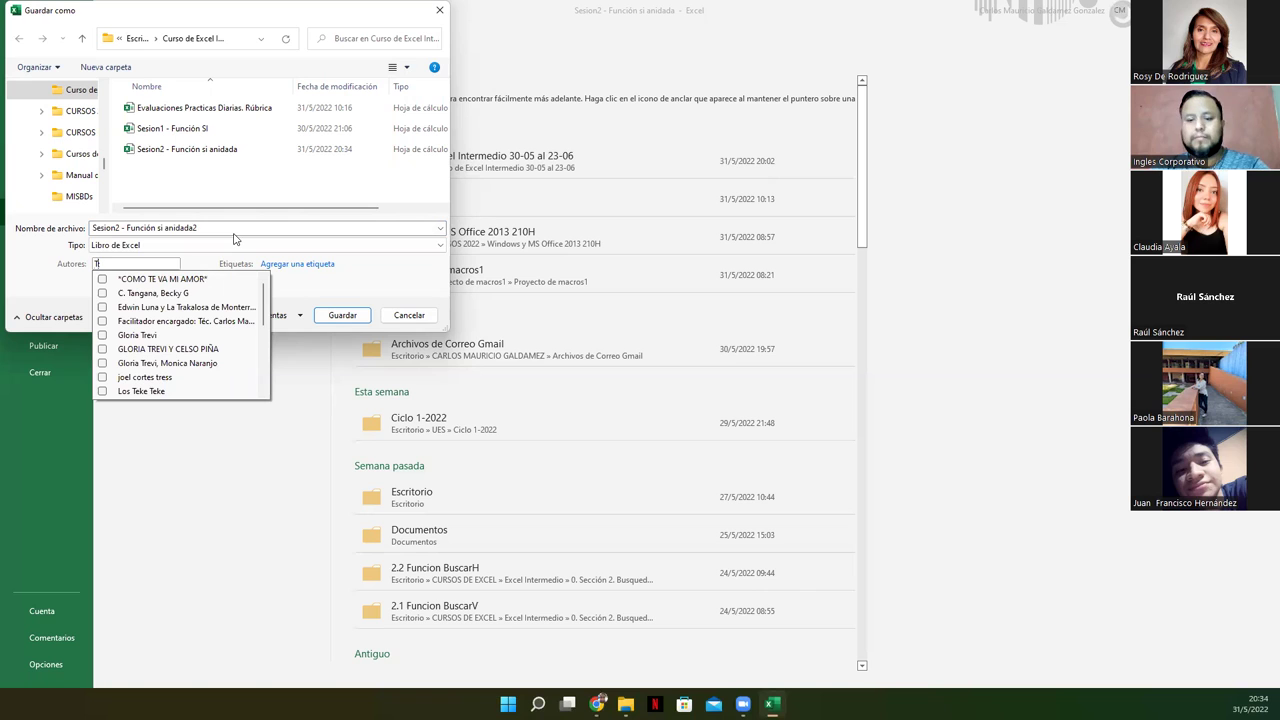
type("éc;")
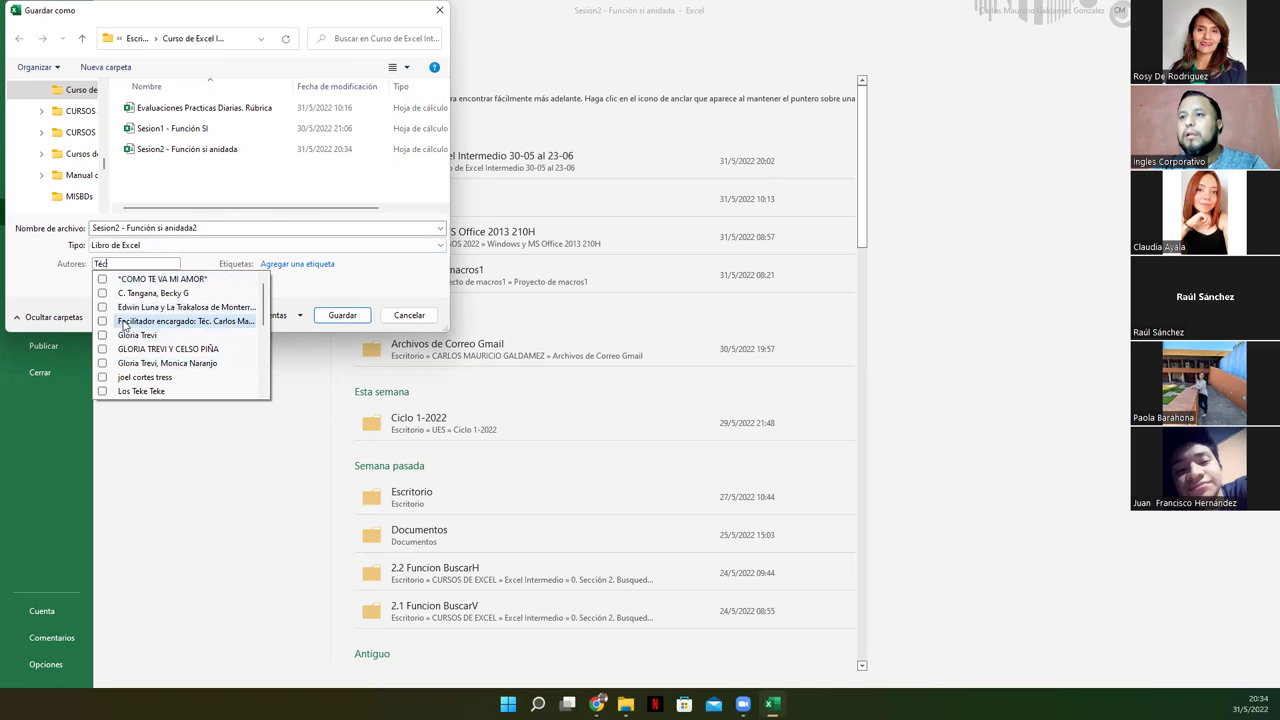
key("BackSpace")
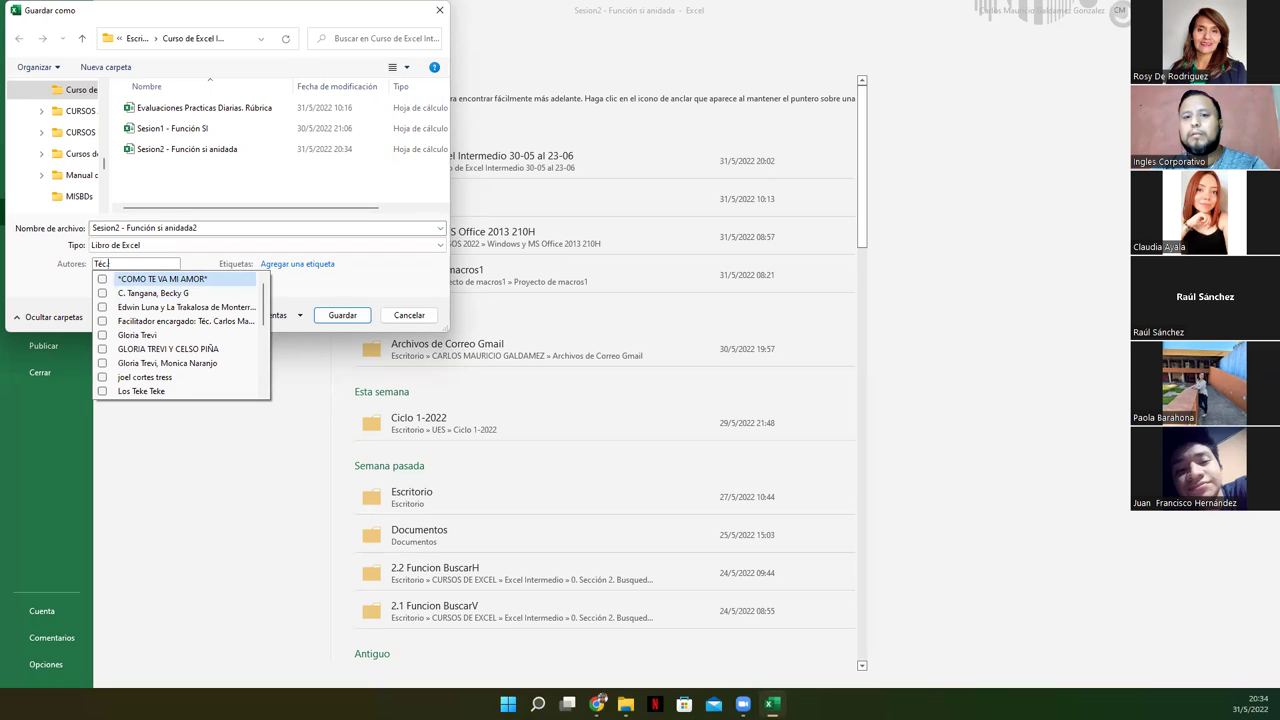
Step: Reopen the recent workbook Sesion2 - Función si anidada and dismiss the document recovery list
key("alt+Tab")
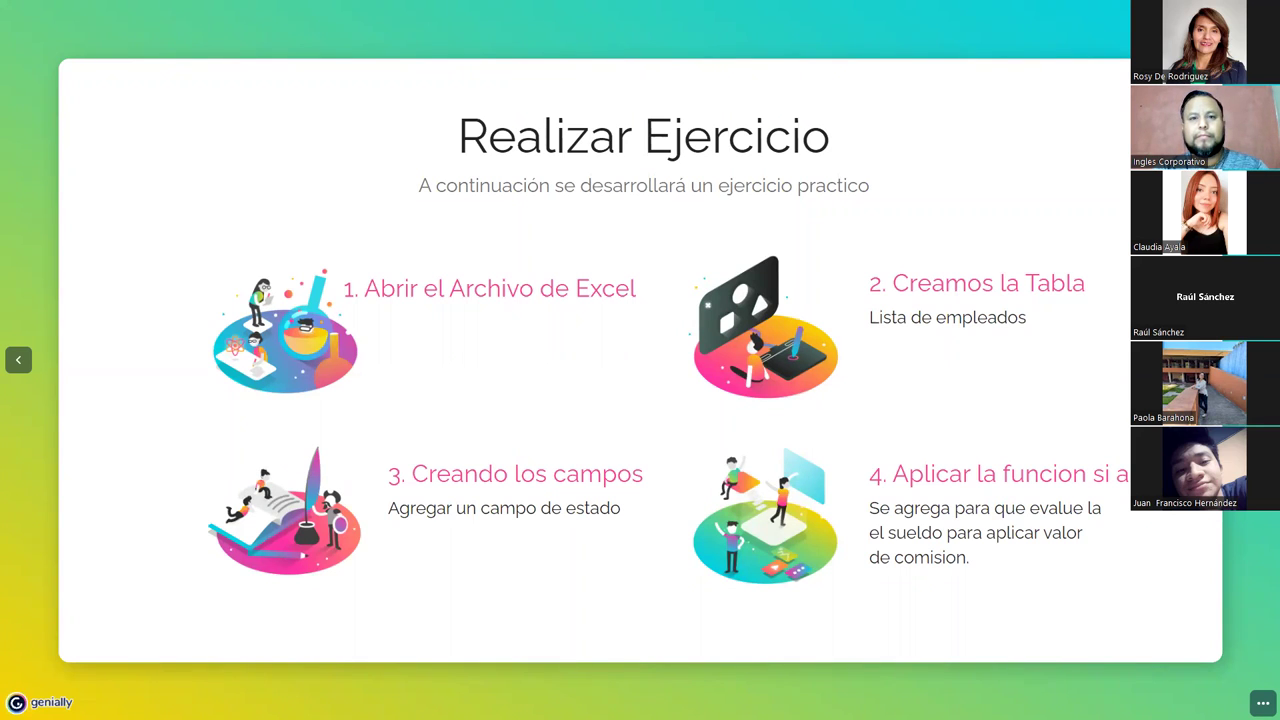
key("alt+Tab")
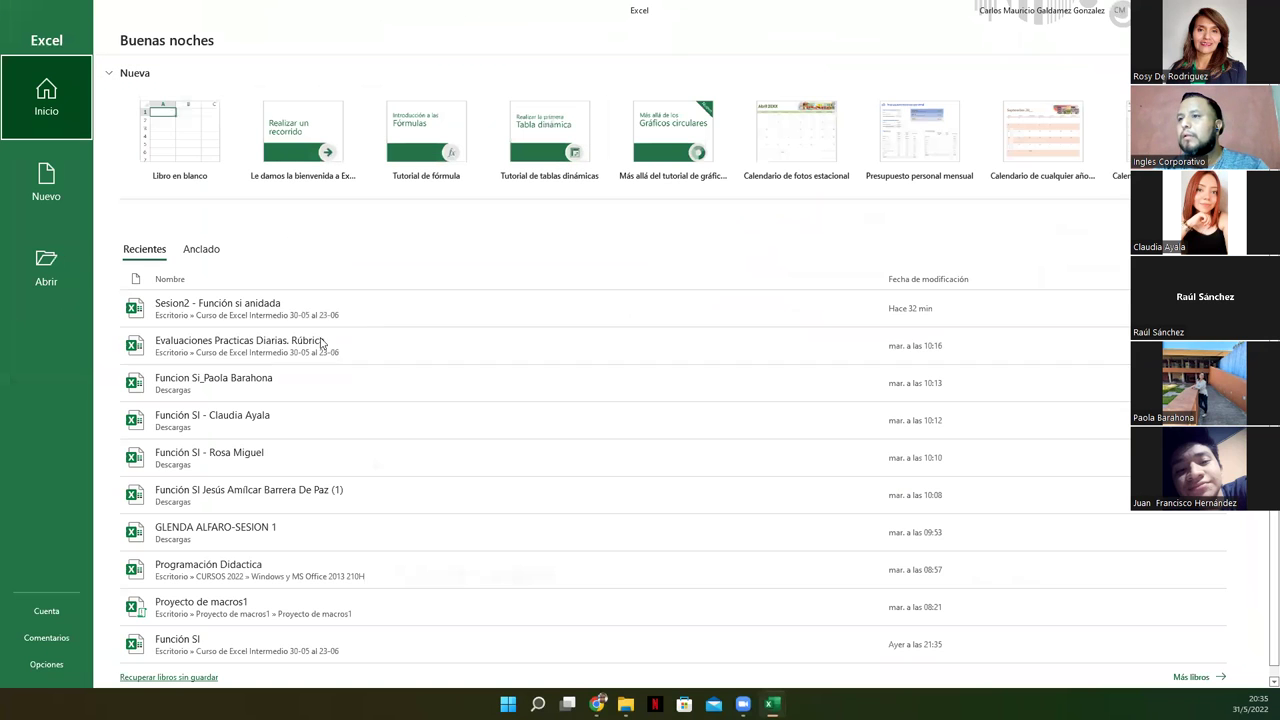
left_click(258, 322)
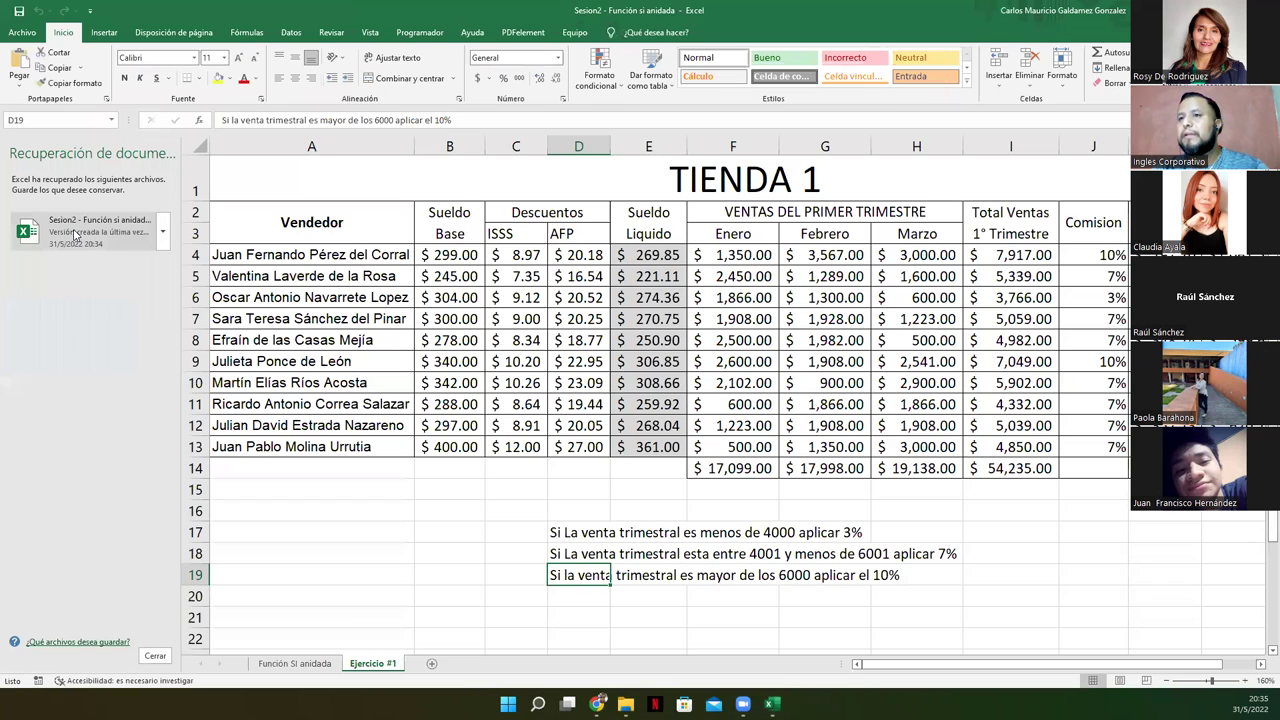
left_click(170, 645)
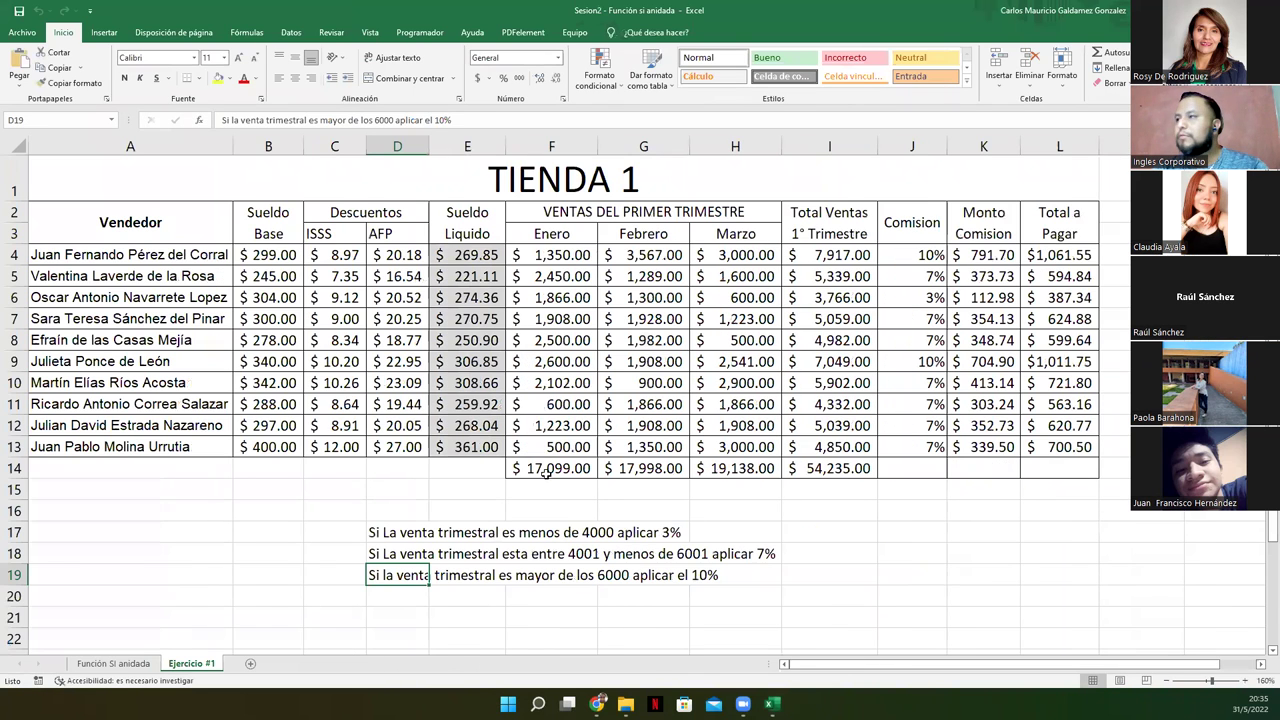
Step: Save a copy of the workbook as Sesion2 - Función si anidada2
left_click(22, 32)
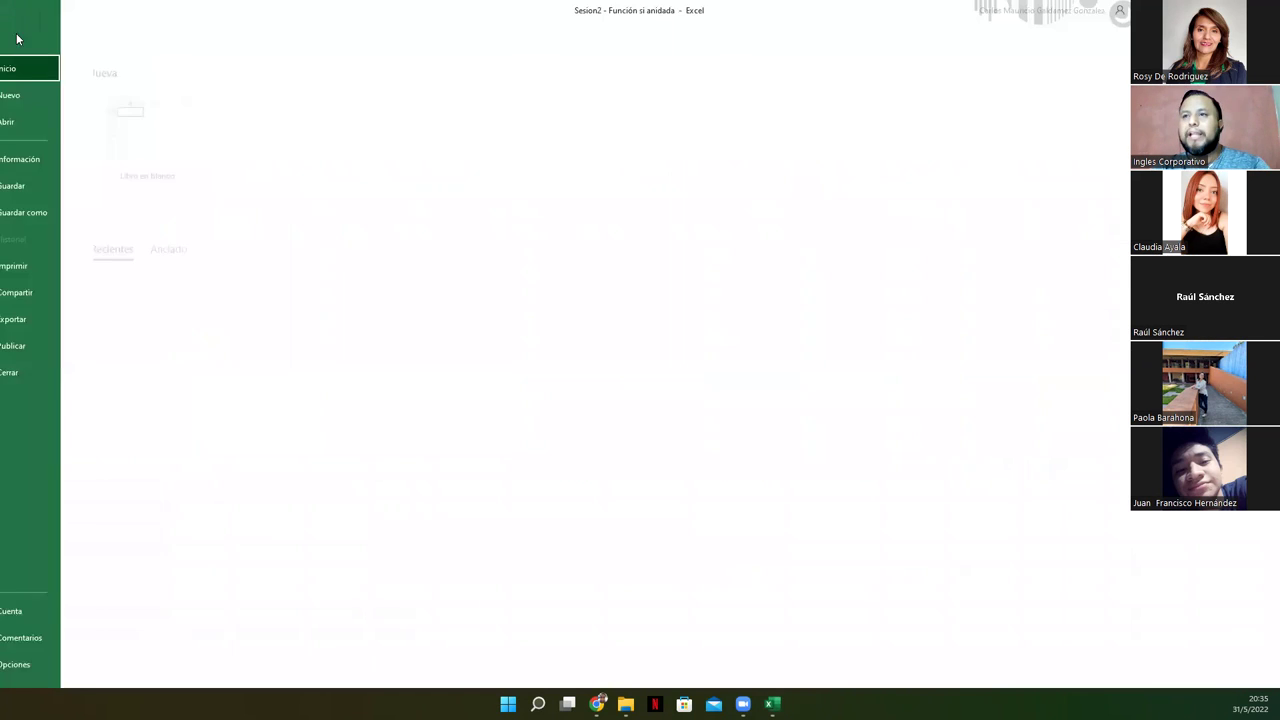
left_click(55, 212)
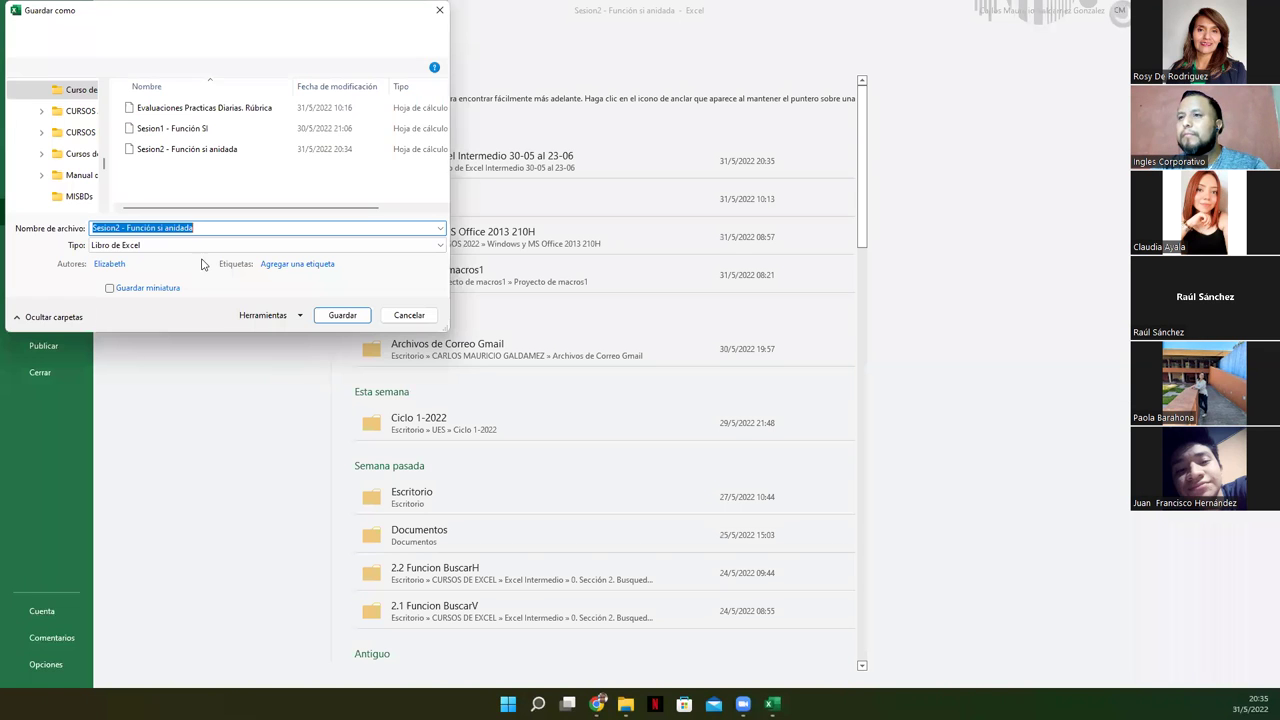
left_click(216, 228)
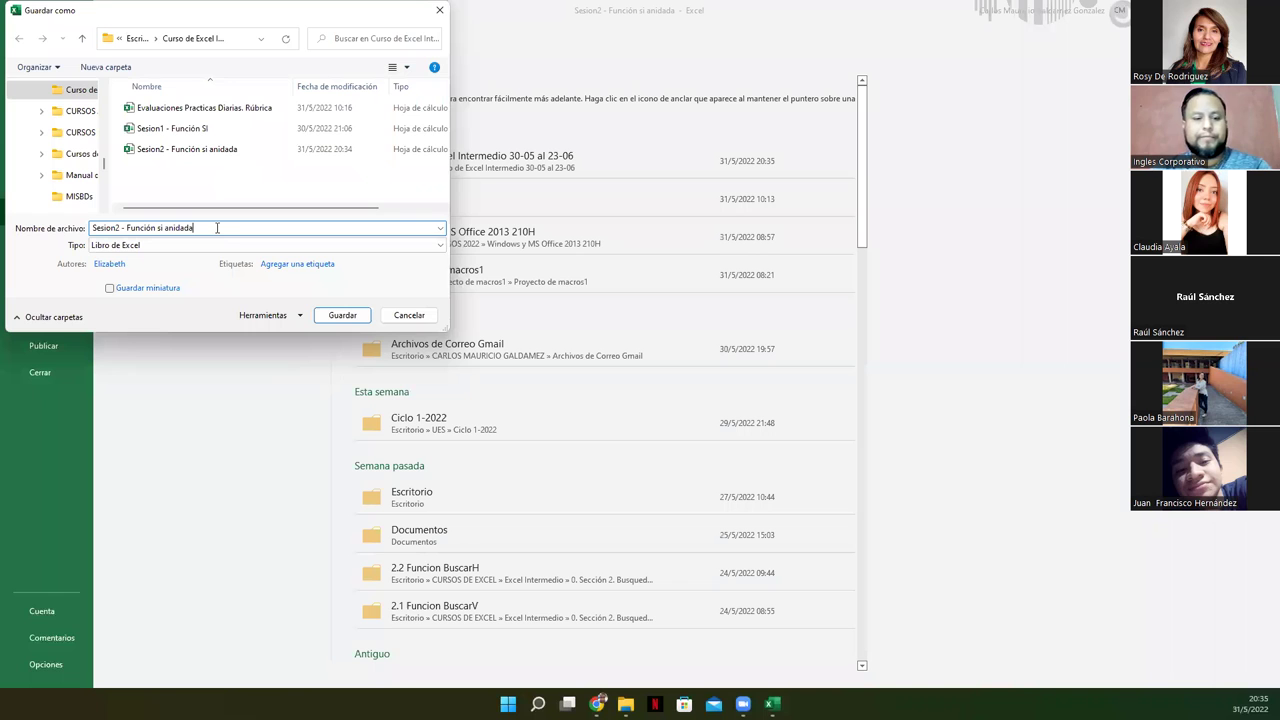
type("2")
key("Return")
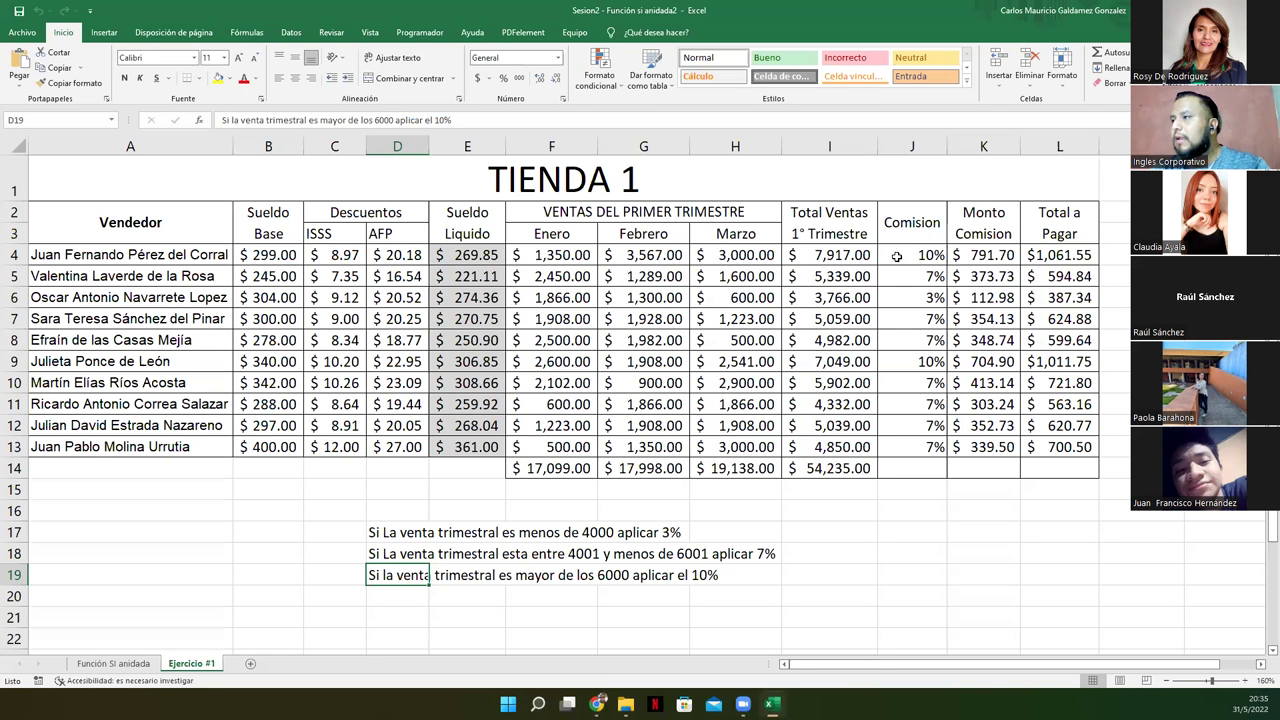
Step: Clear the Comision and Monto Comision formulas in J4:K13 and delete the Función SI anidada sheet from the copy
mouse_move(895, 256)
left_mouse_down()
mouse_move(940, 446)
mouse_move(960, 450)
left_mouse_up()
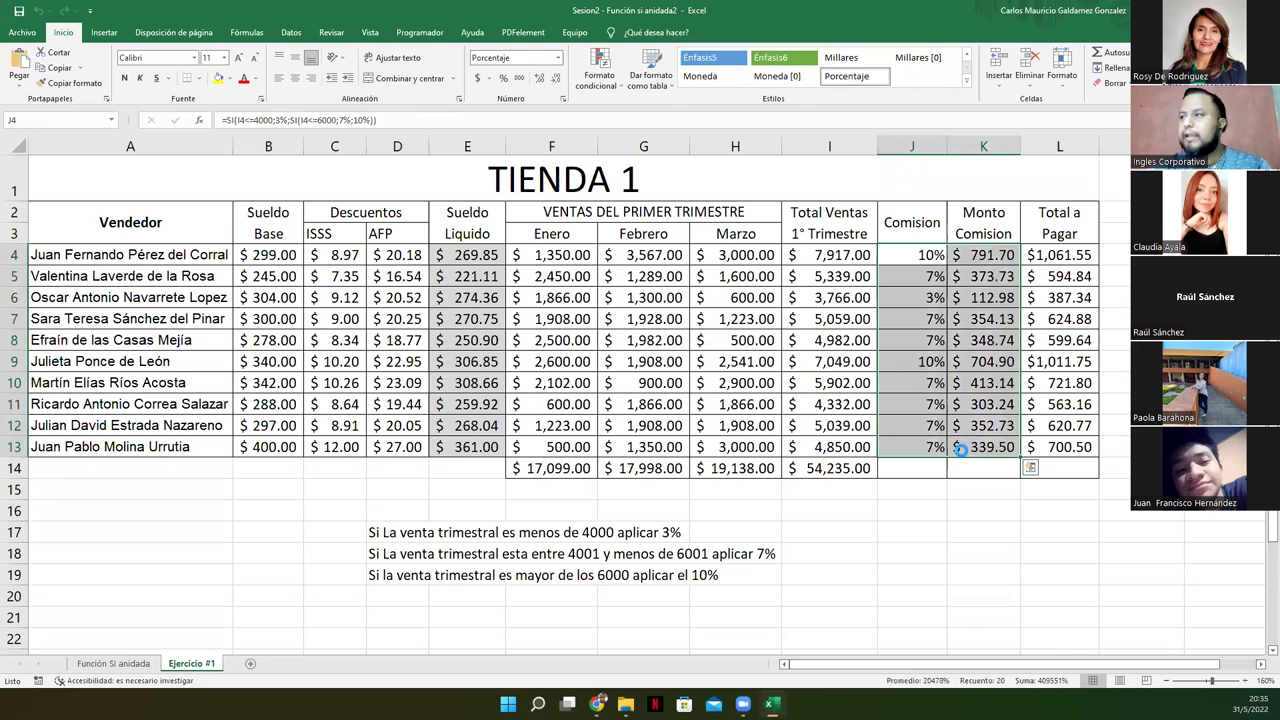
key("Delete")
right_click(112, 668)
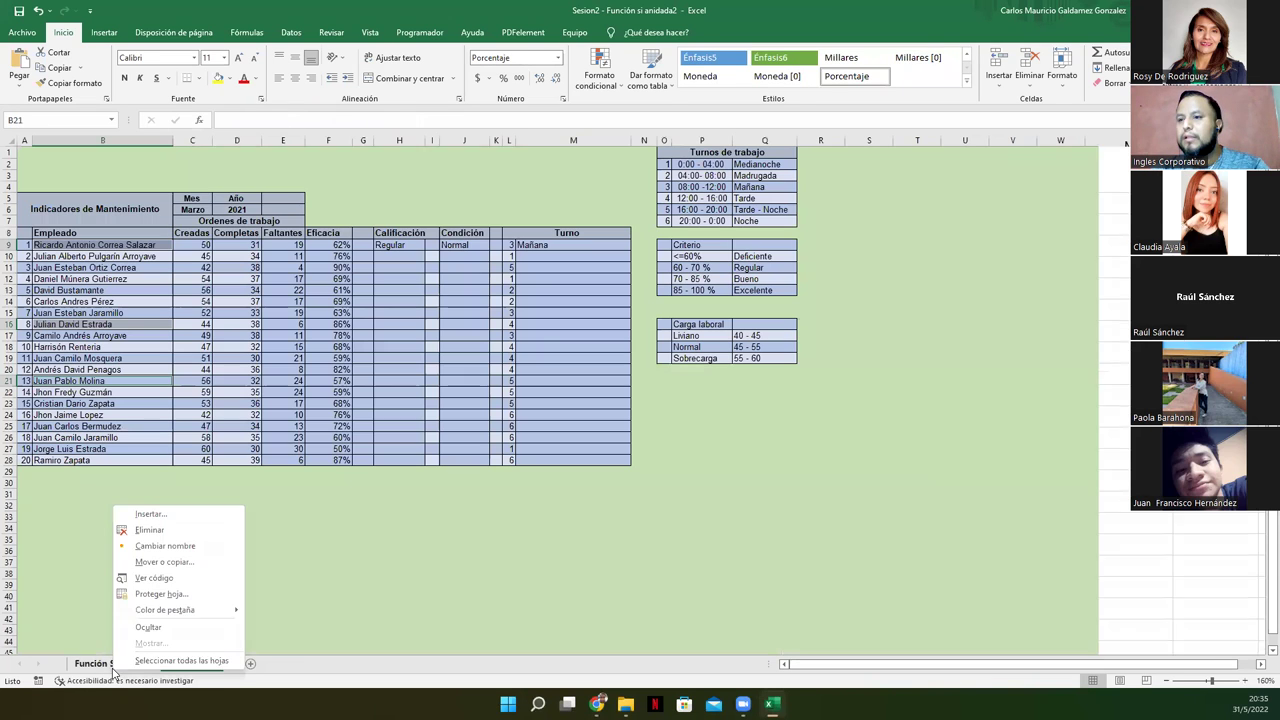
left_click(148, 530)
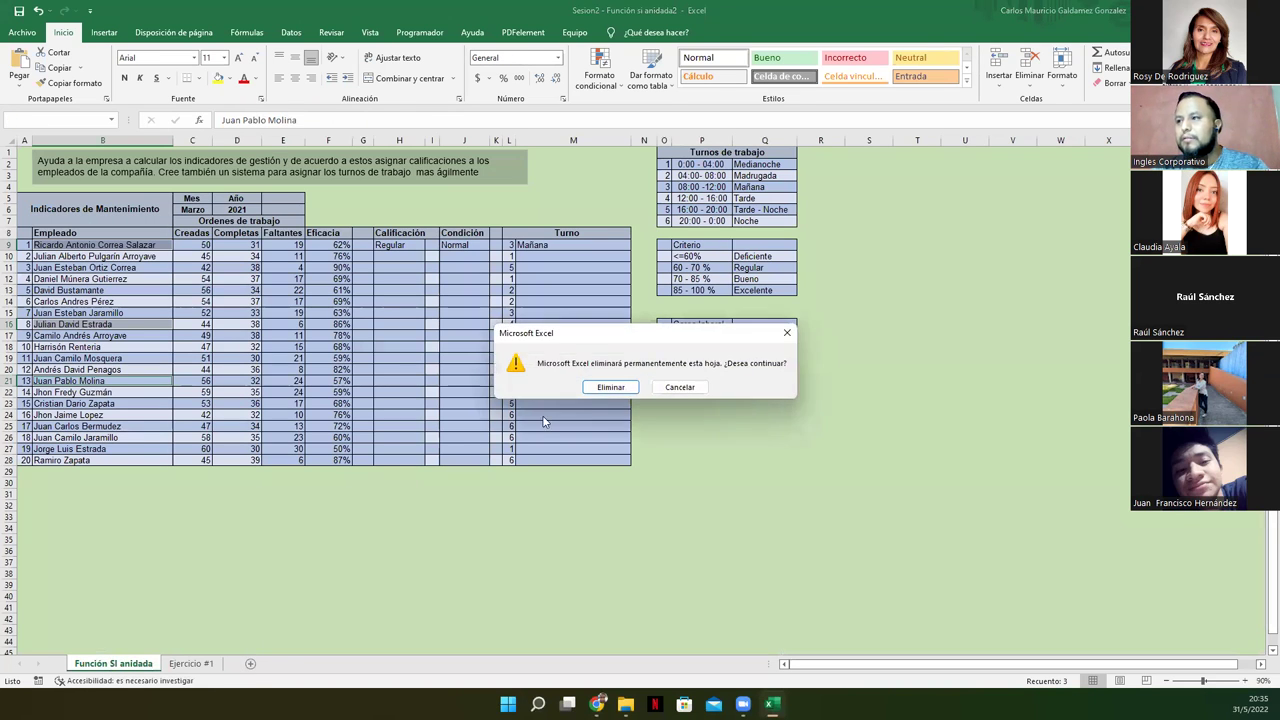
left_click(612, 392)
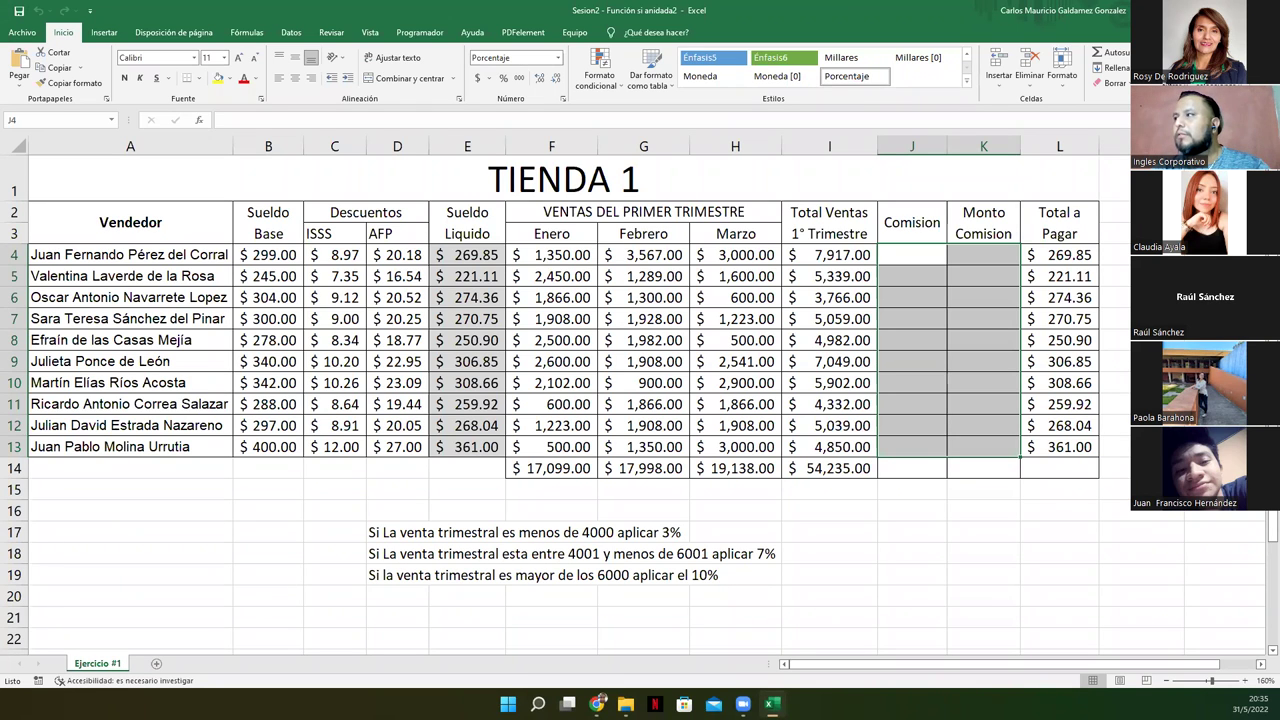
key("alt+Tab")
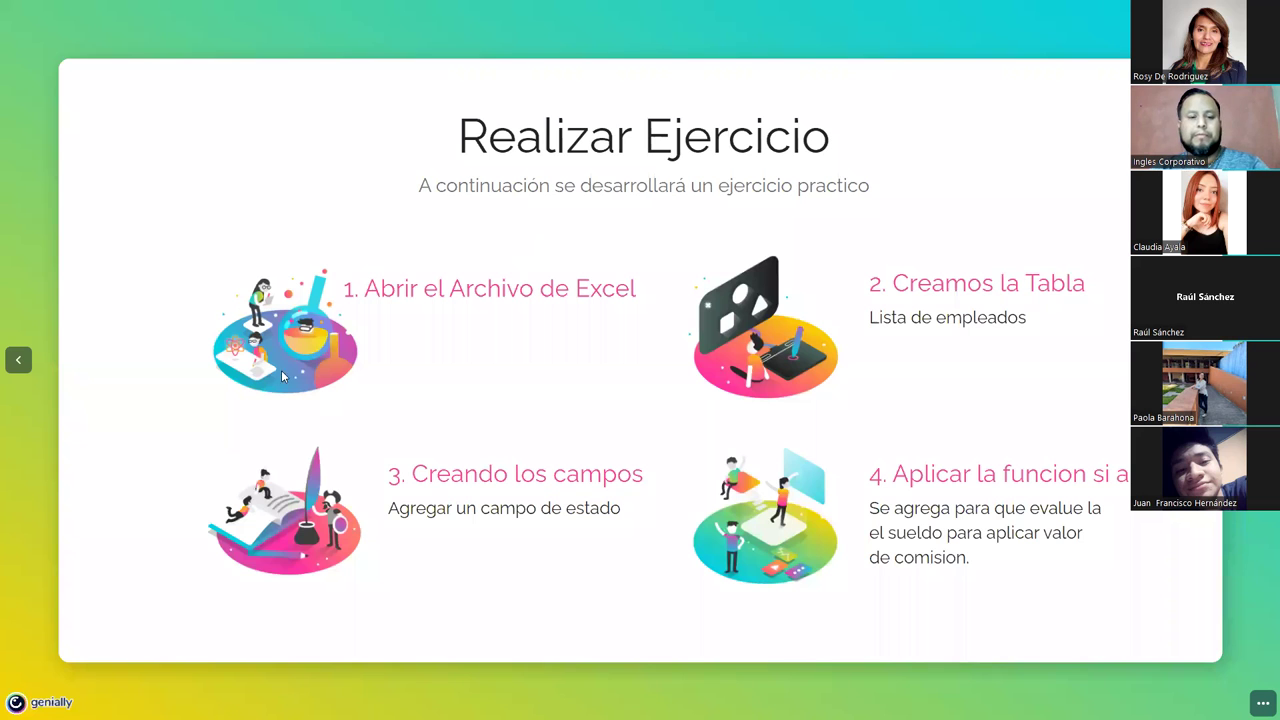
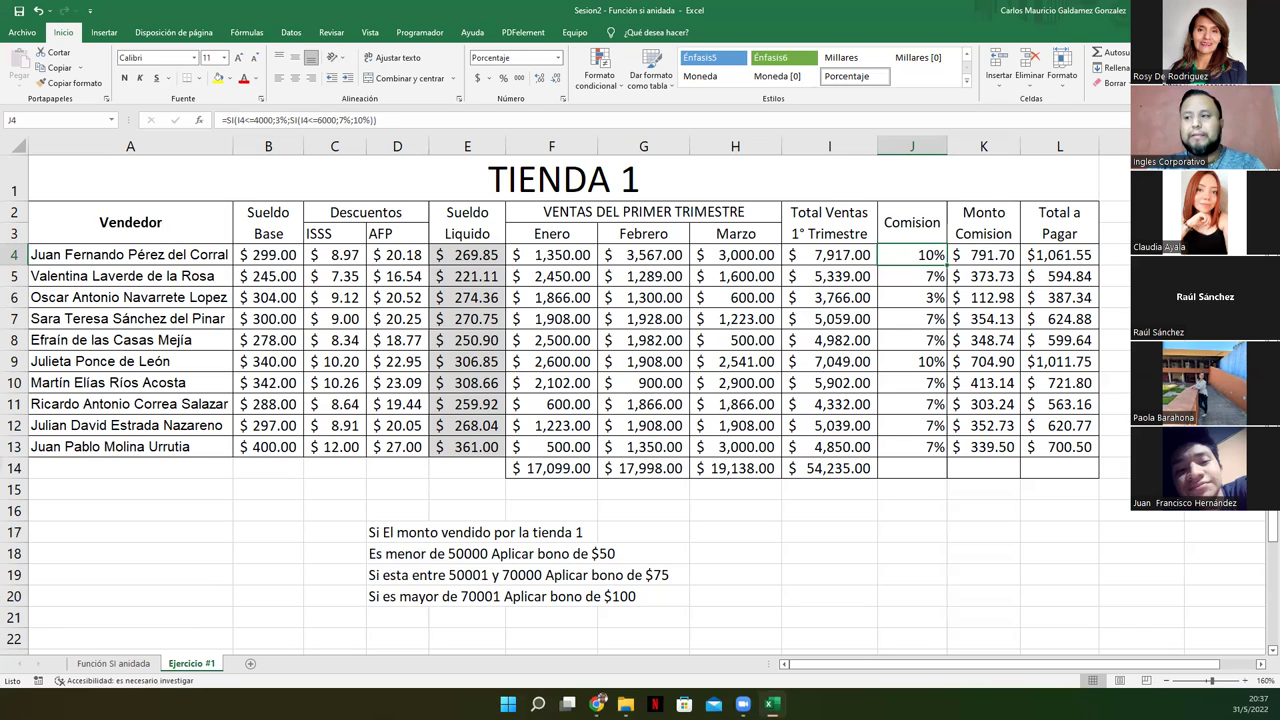
Step: Review the bonus conditions starting in D17 against the sellers' quarterly sales and their total in I4:I14
left_click(380, 513)
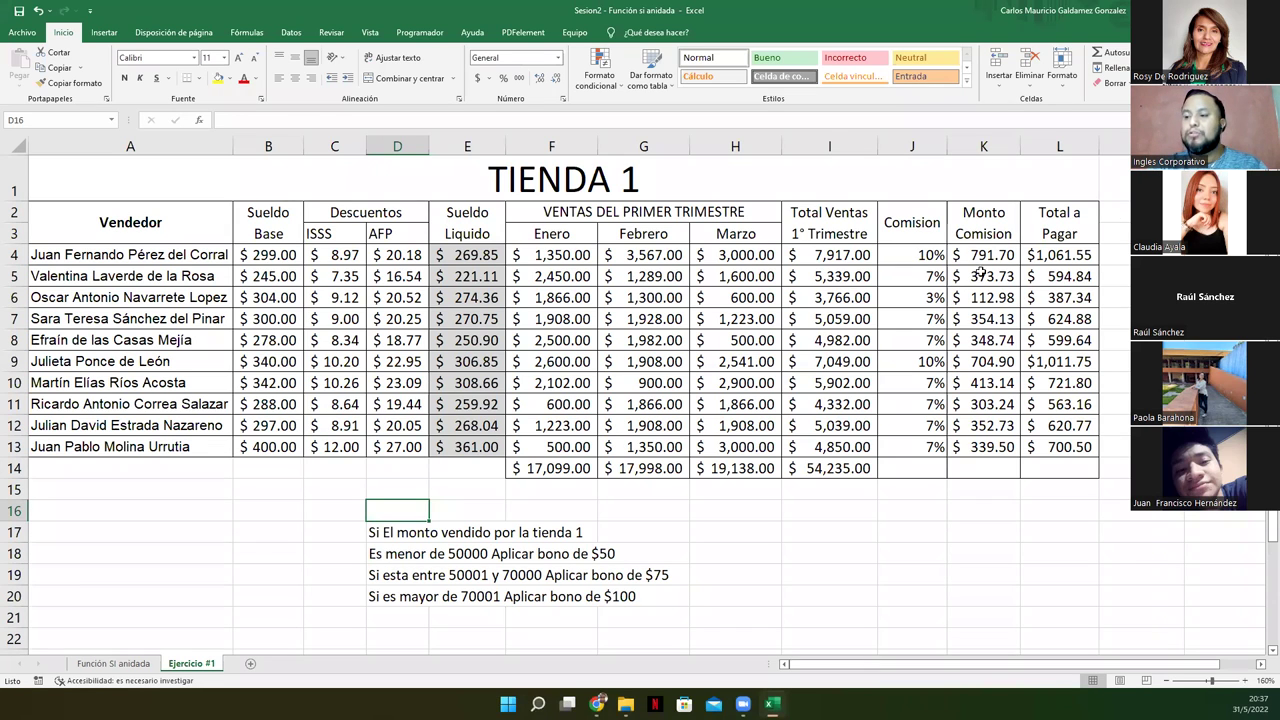
left_click(372, 537)
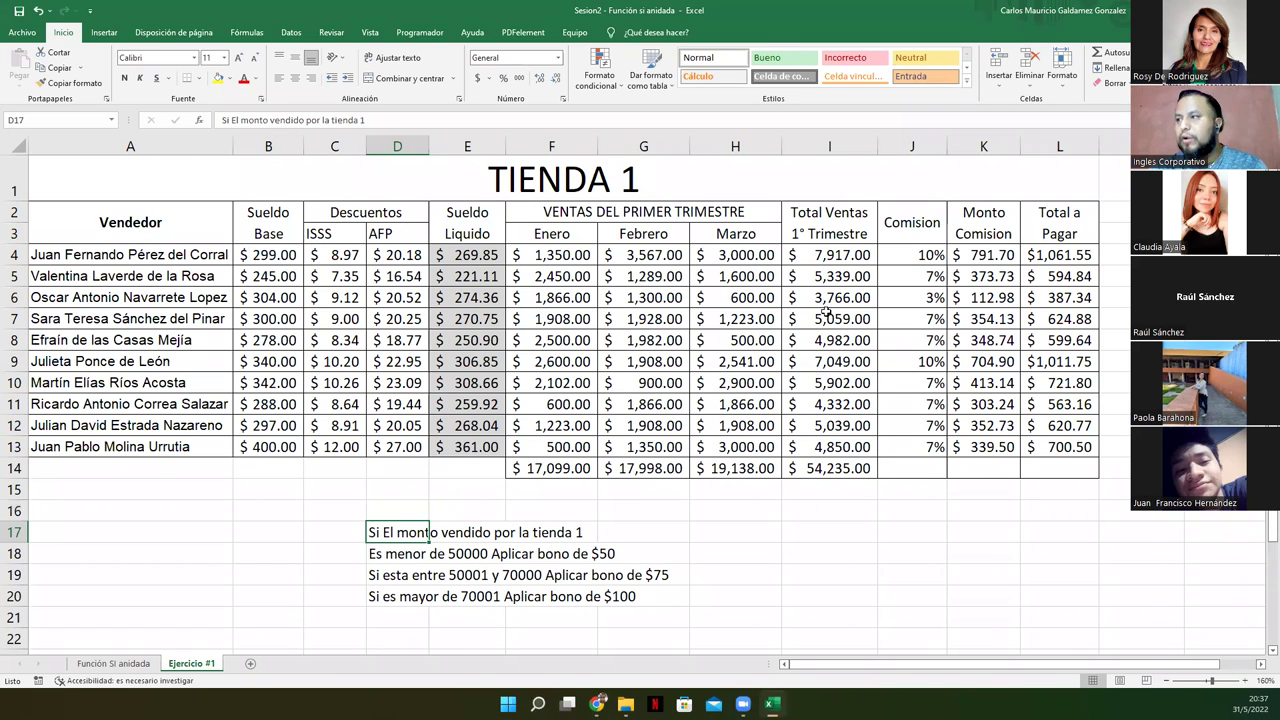
left_click_drag(818, 255, 825, 443)
left_click(816, 471)
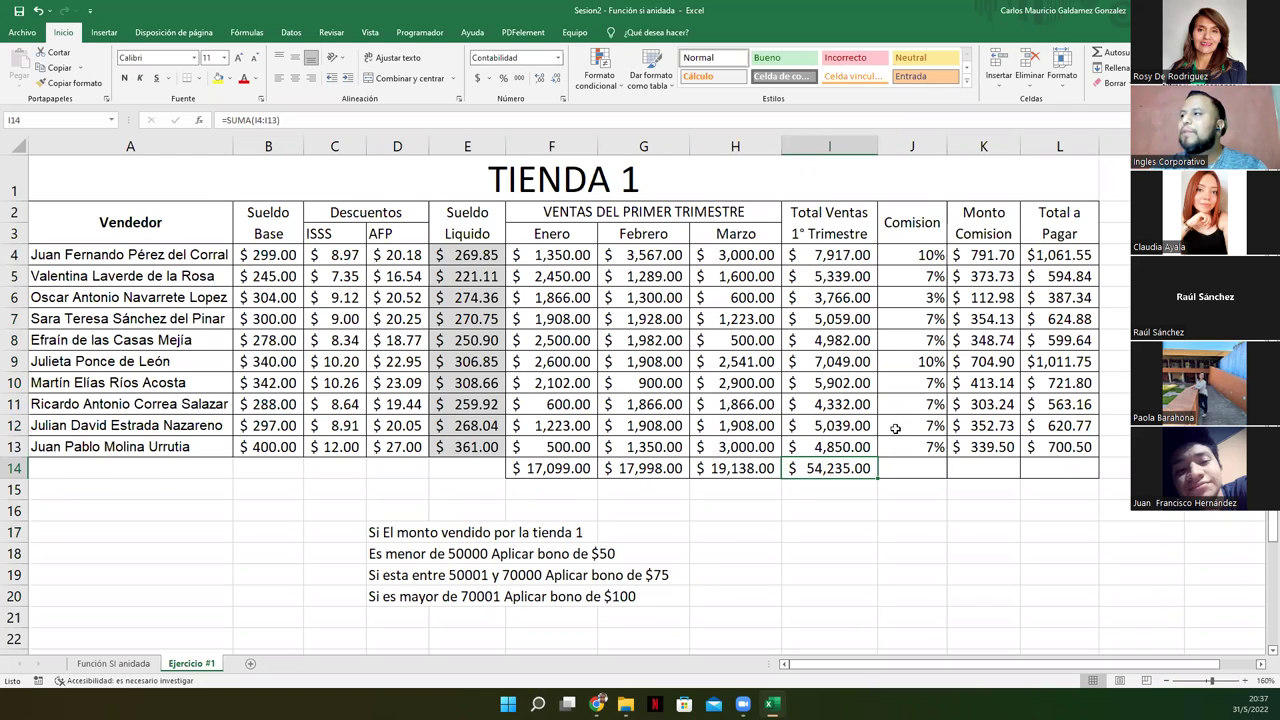
Step: Merge M2:M3 after the Total a Pagar column and enter the heading BONO
left_click_drag(1105, 210, 1116, 231)
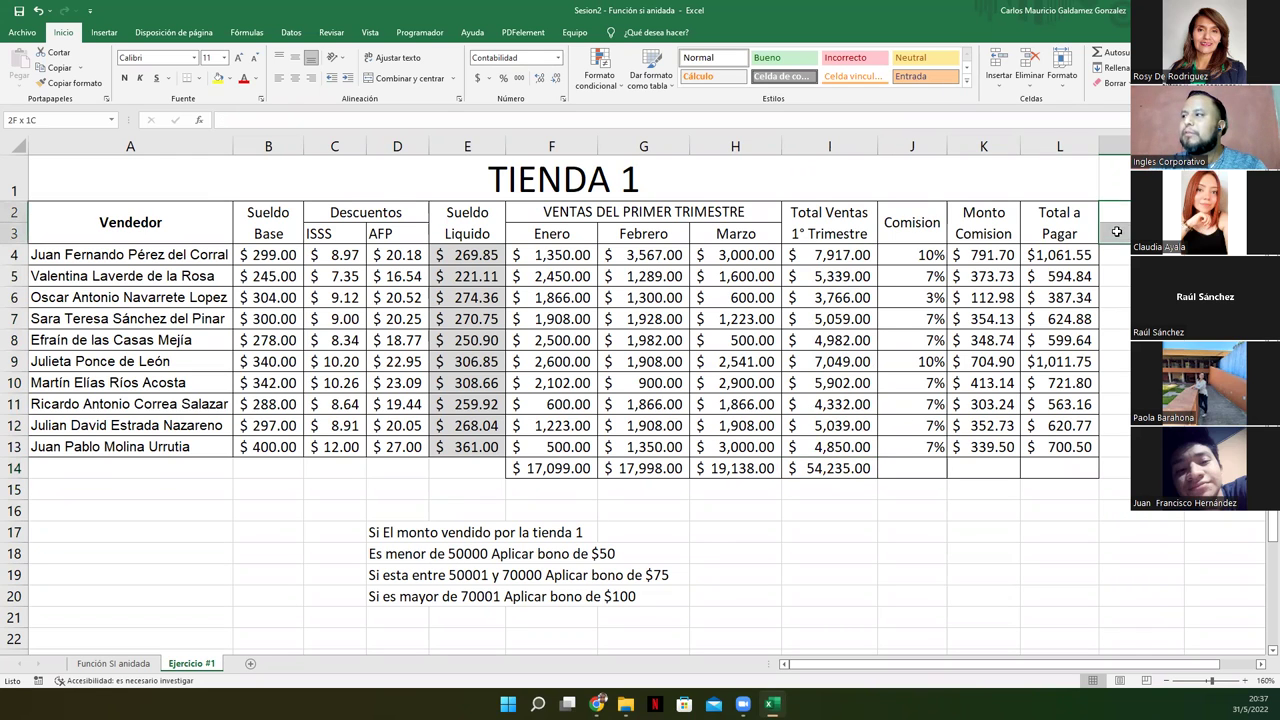
left_click(388, 79)
type("BONO")
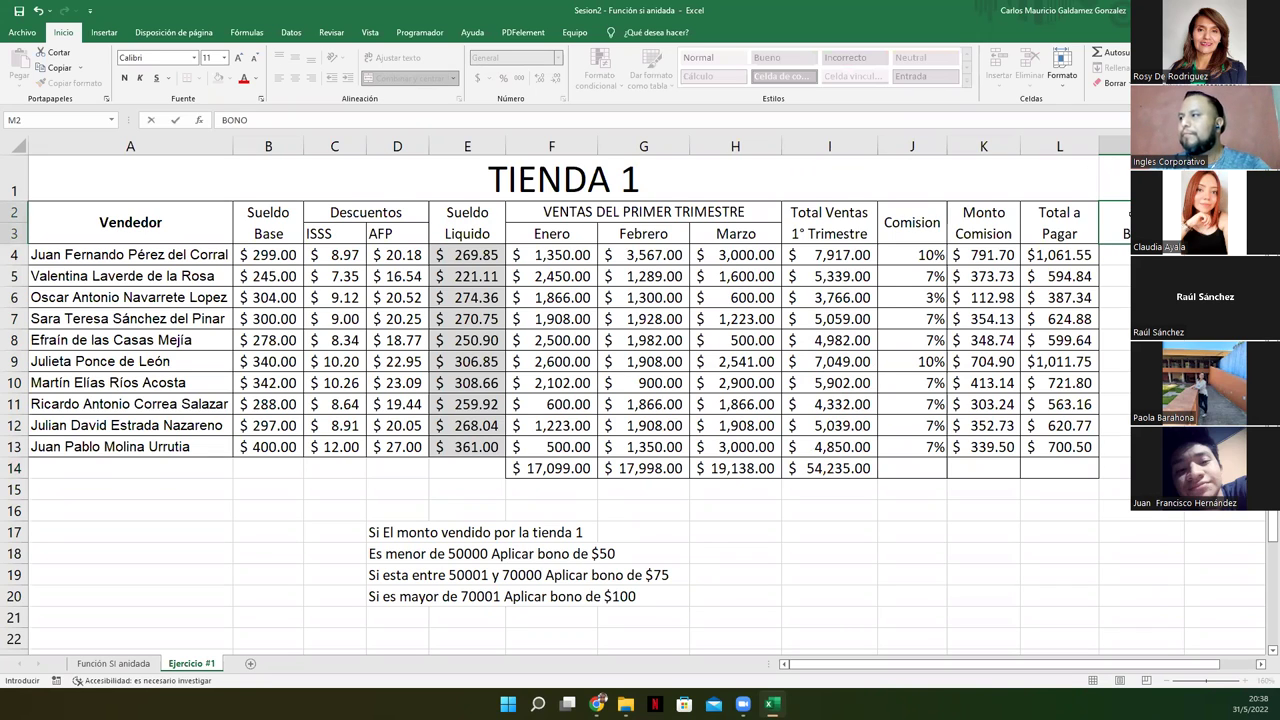
key("Return")
Step: Insert a new column before Total a Pagar and give it the heading BONO in merged cells L2:L3
left_click(1064, 222)
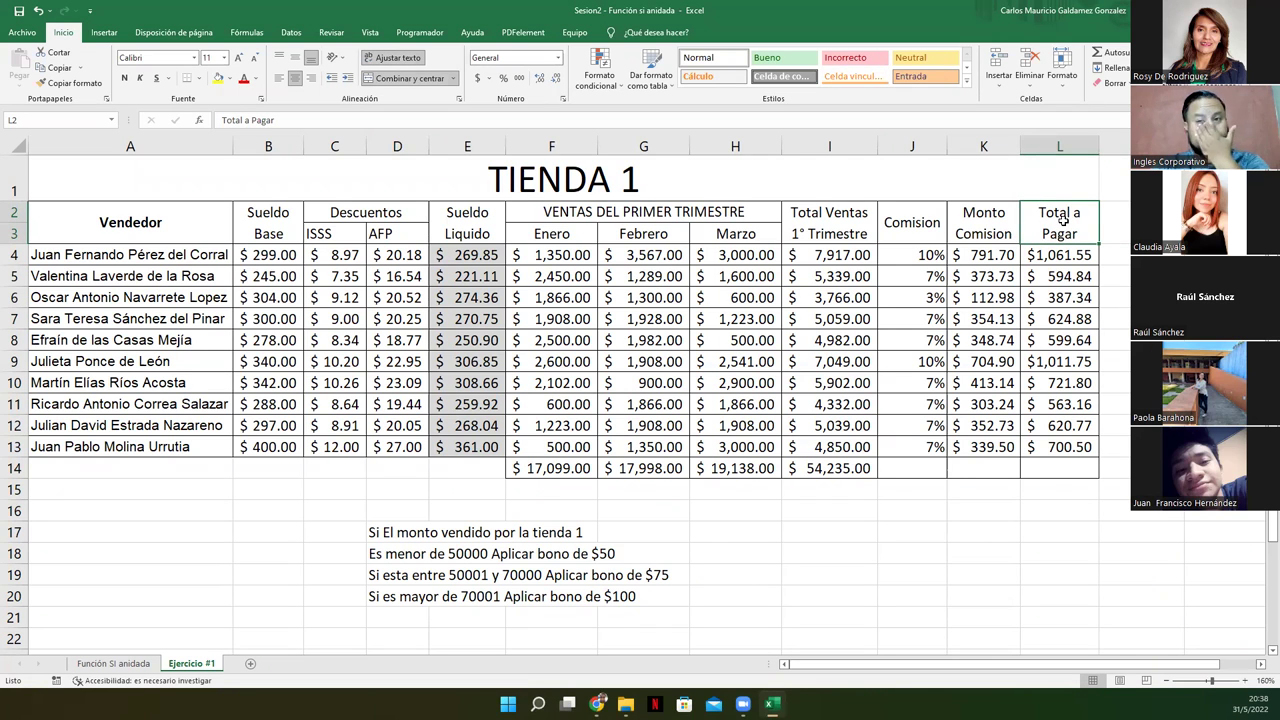
right_click(1053, 147)
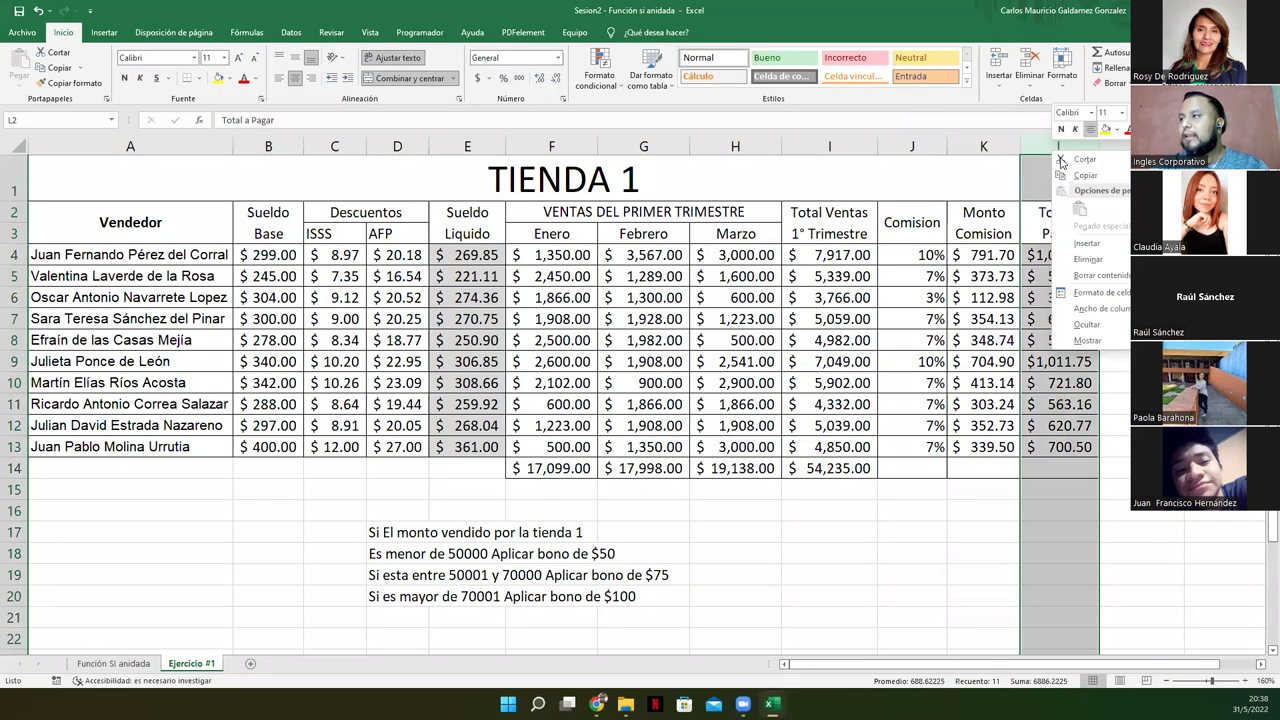
left_click(1093, 241)
left_click(1048, 230)
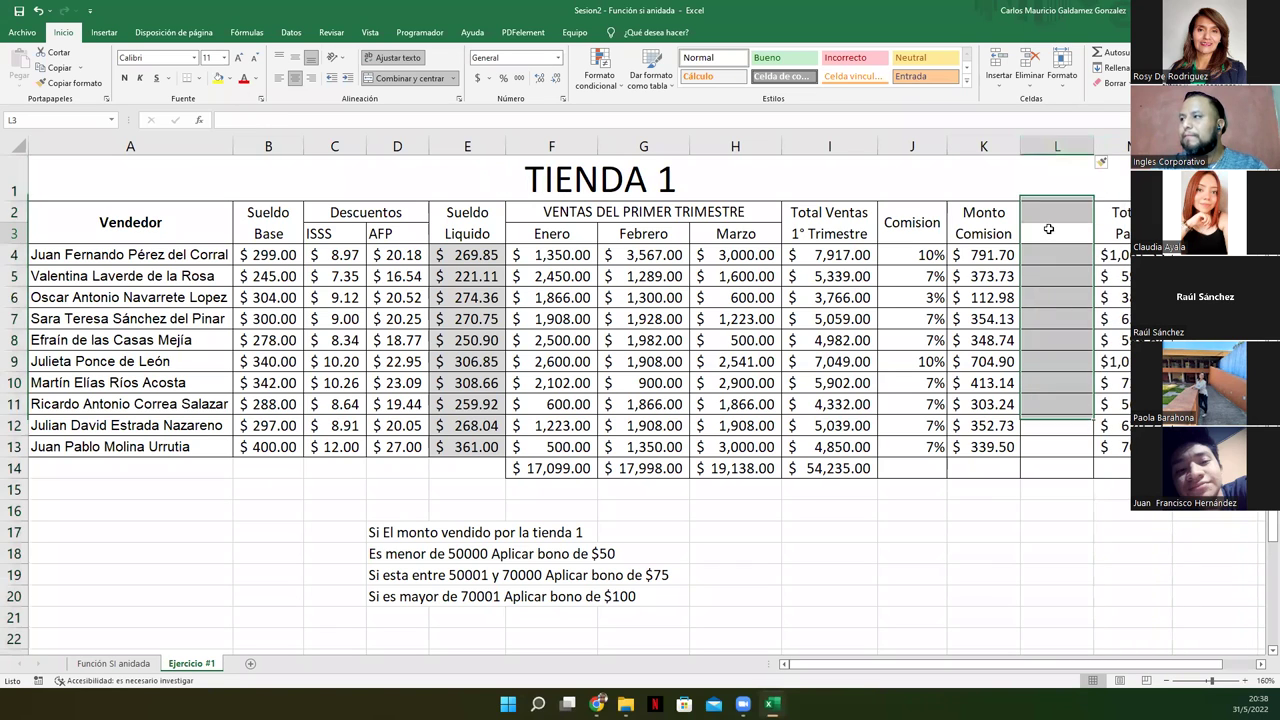
left_click_drag(1048, 230, 1048, 213)
type("BONO")
key("Return")
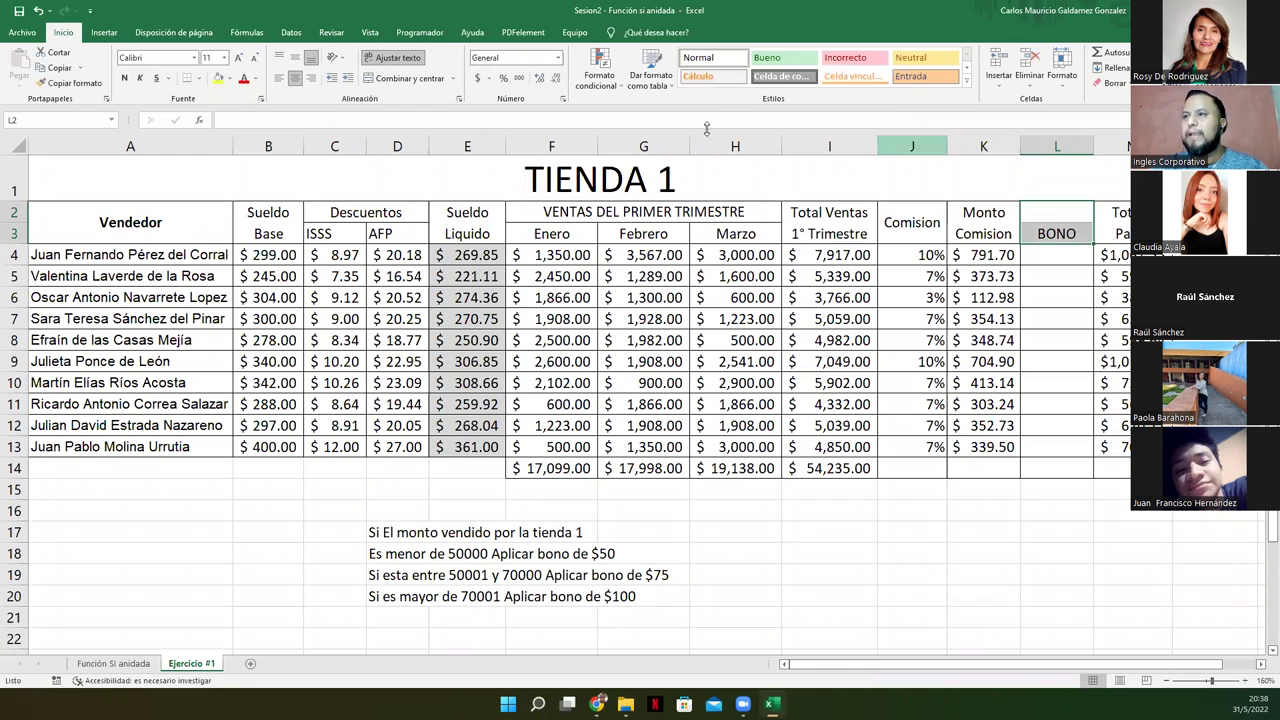
left_click(408, 78)
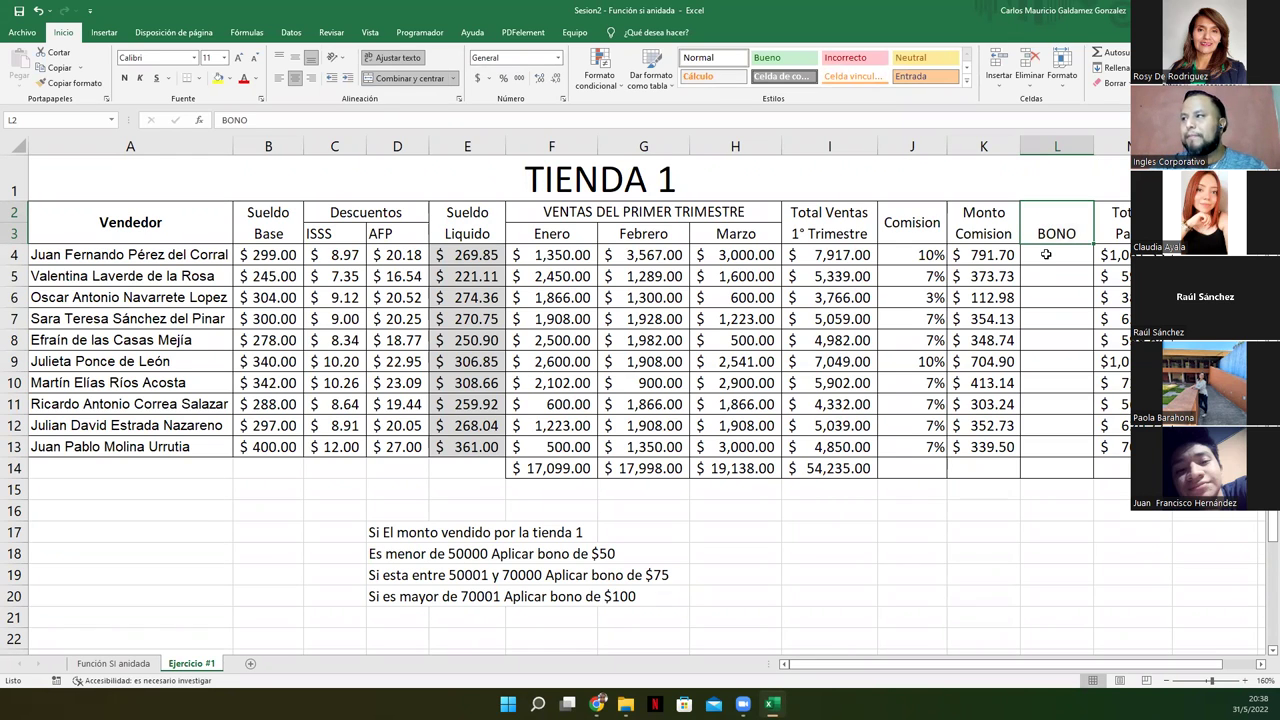
Step: Center the BONO heading vertically in its merged cells and highlight the quarterly sales total in I14 in yellow
left_click(296, 58)
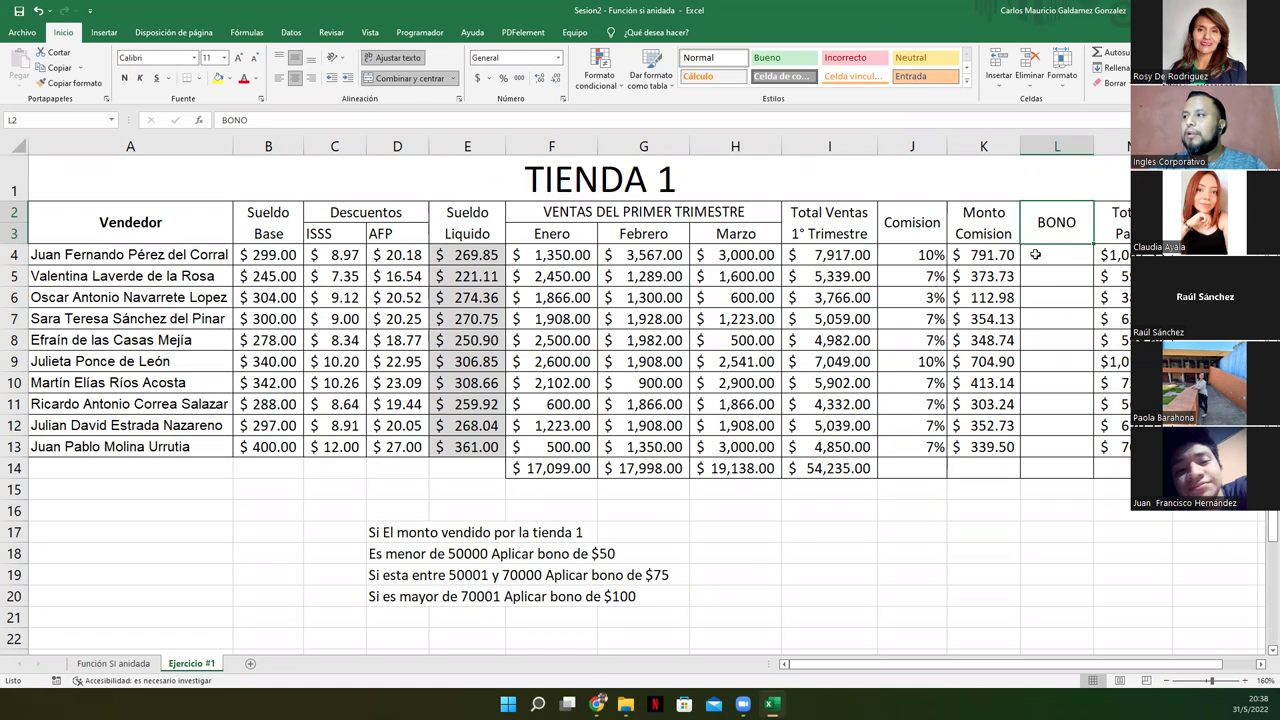
left_click(1036, 255)
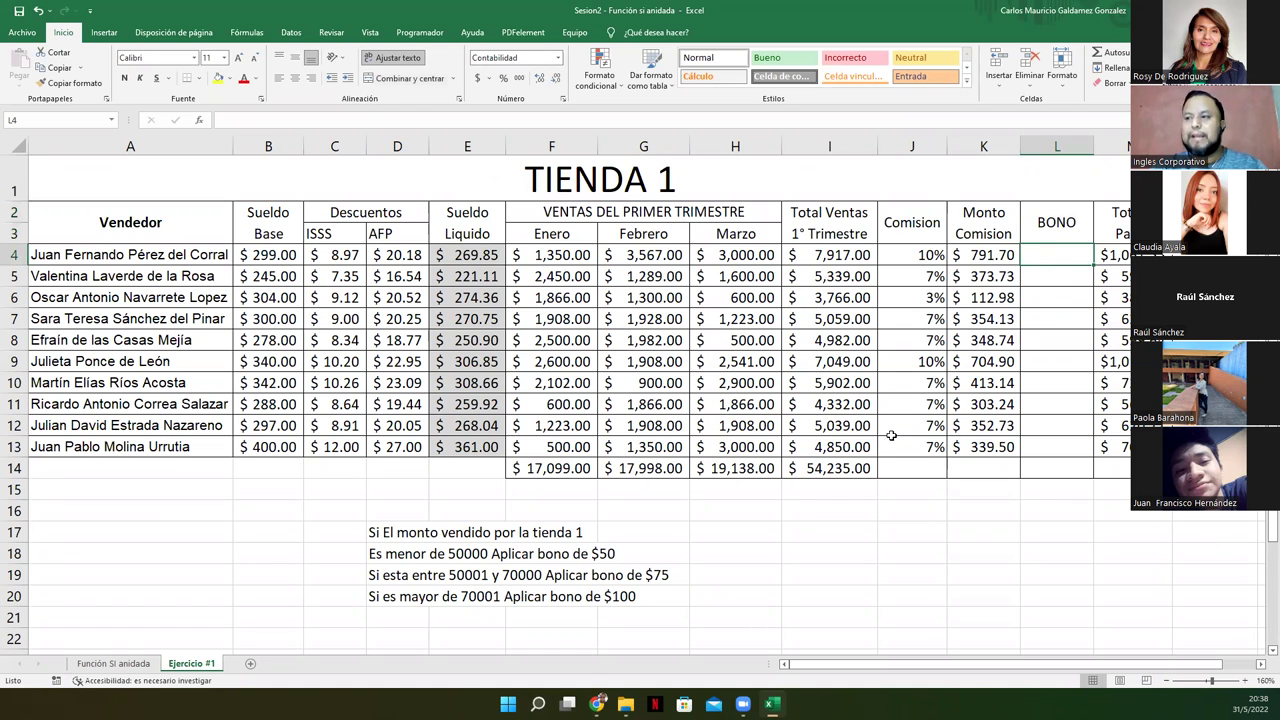
left_click(829, 470)
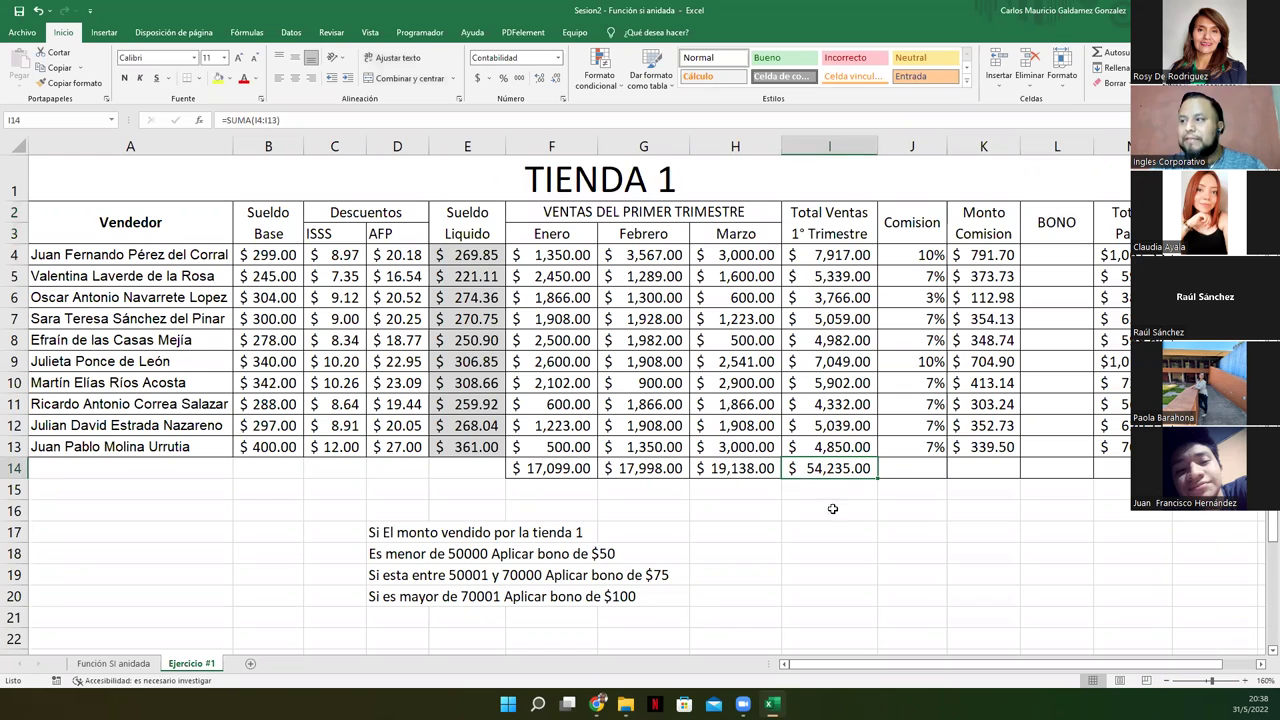
left_click(218, 79)
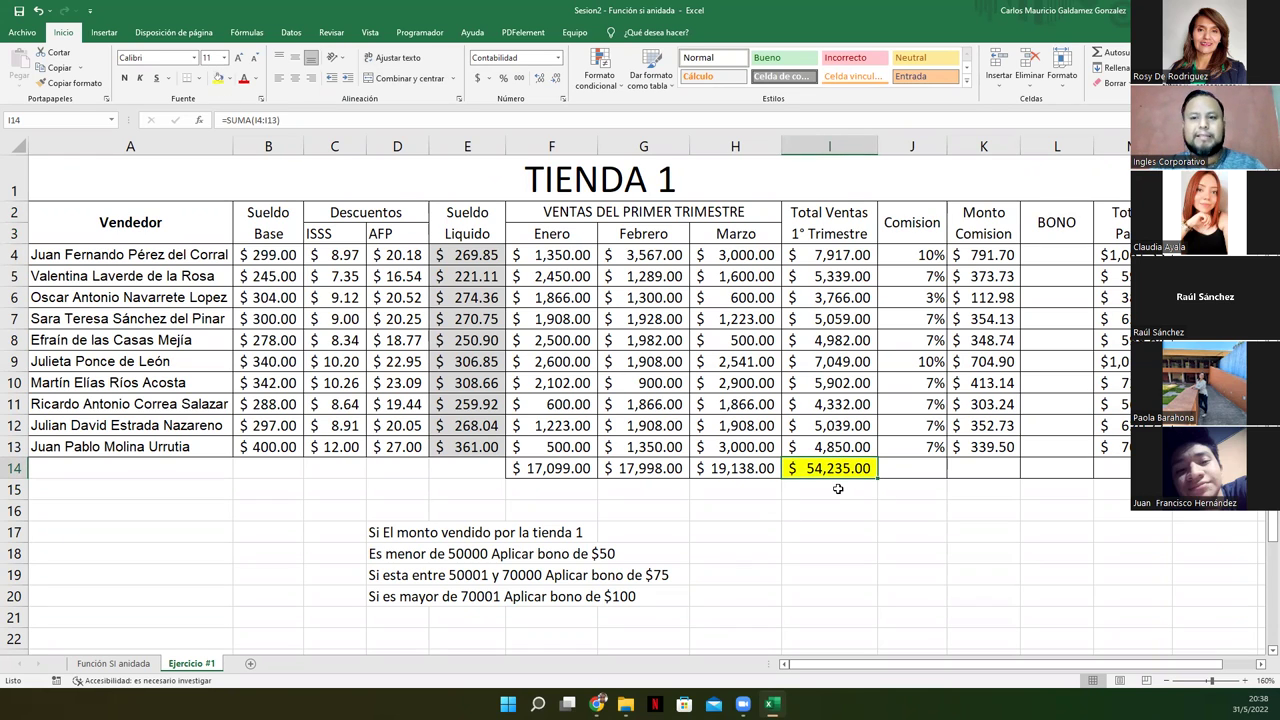
Step: Compare the bonus conditions in D17:D20 with the store total in I14 and the empty BONO cells L4:L13
left_click_drag(383, 537, 386, 603)
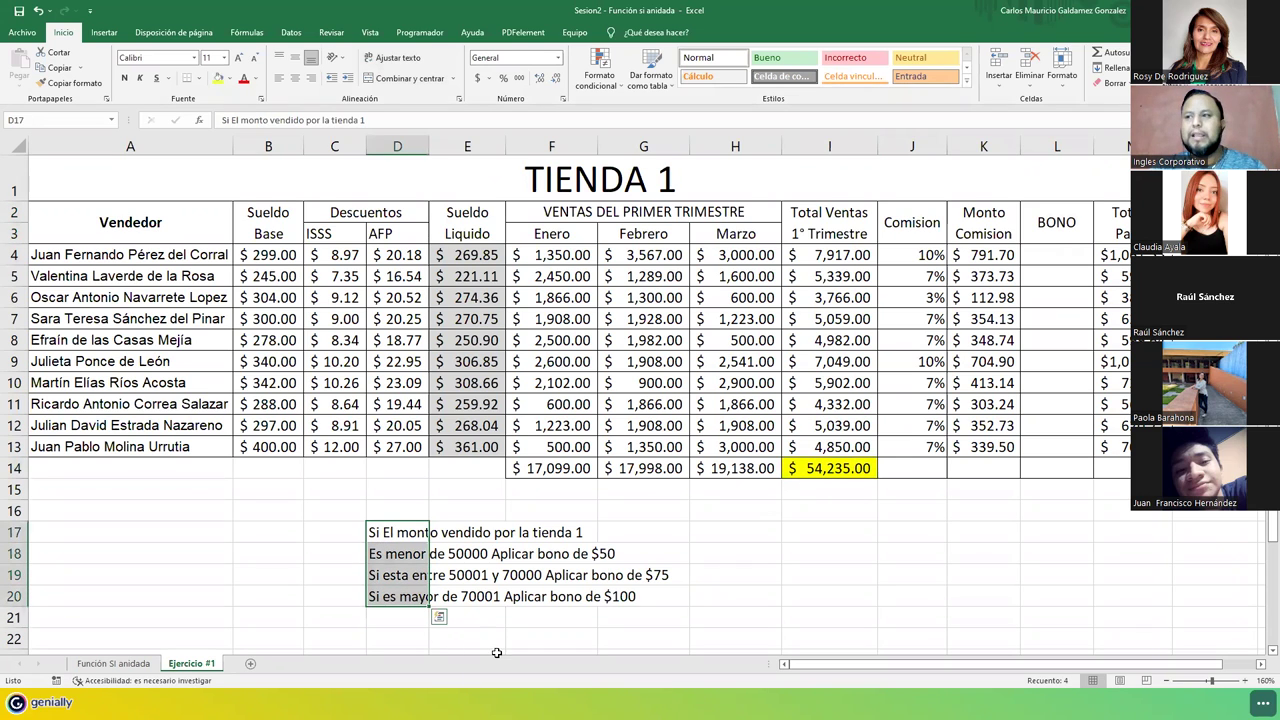
left_click(386, 557)
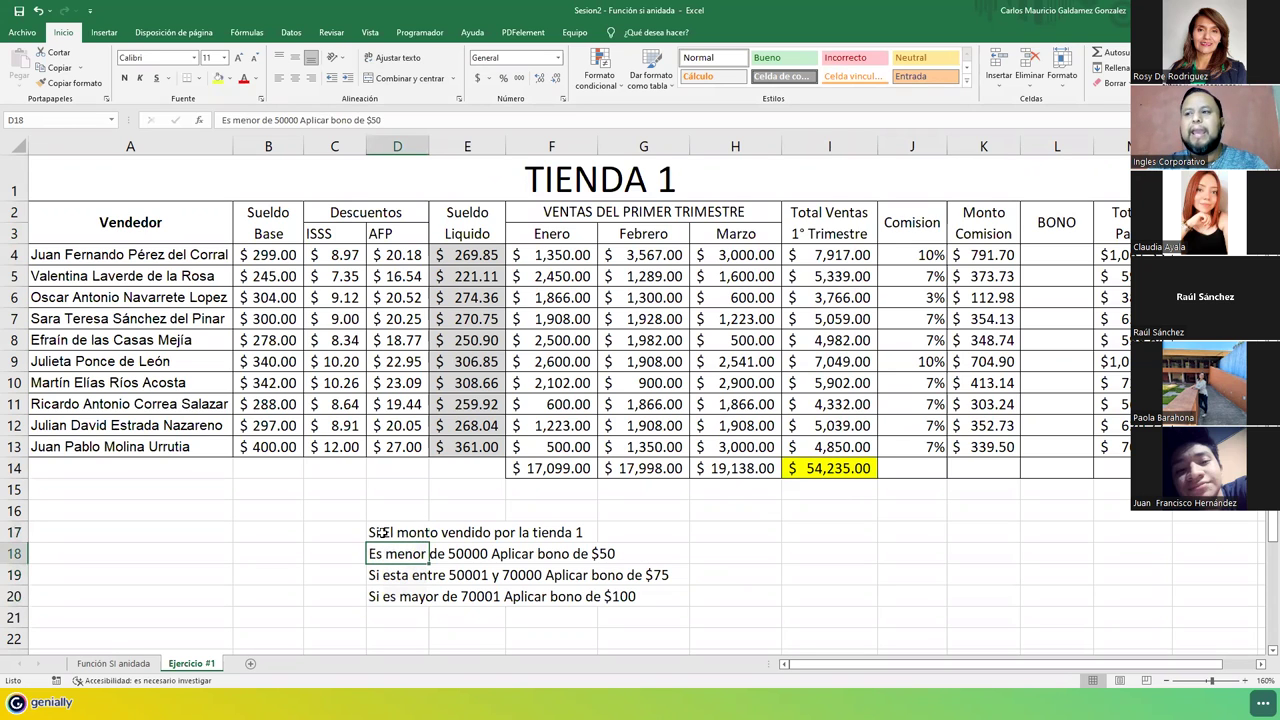
left_click(816, 472)
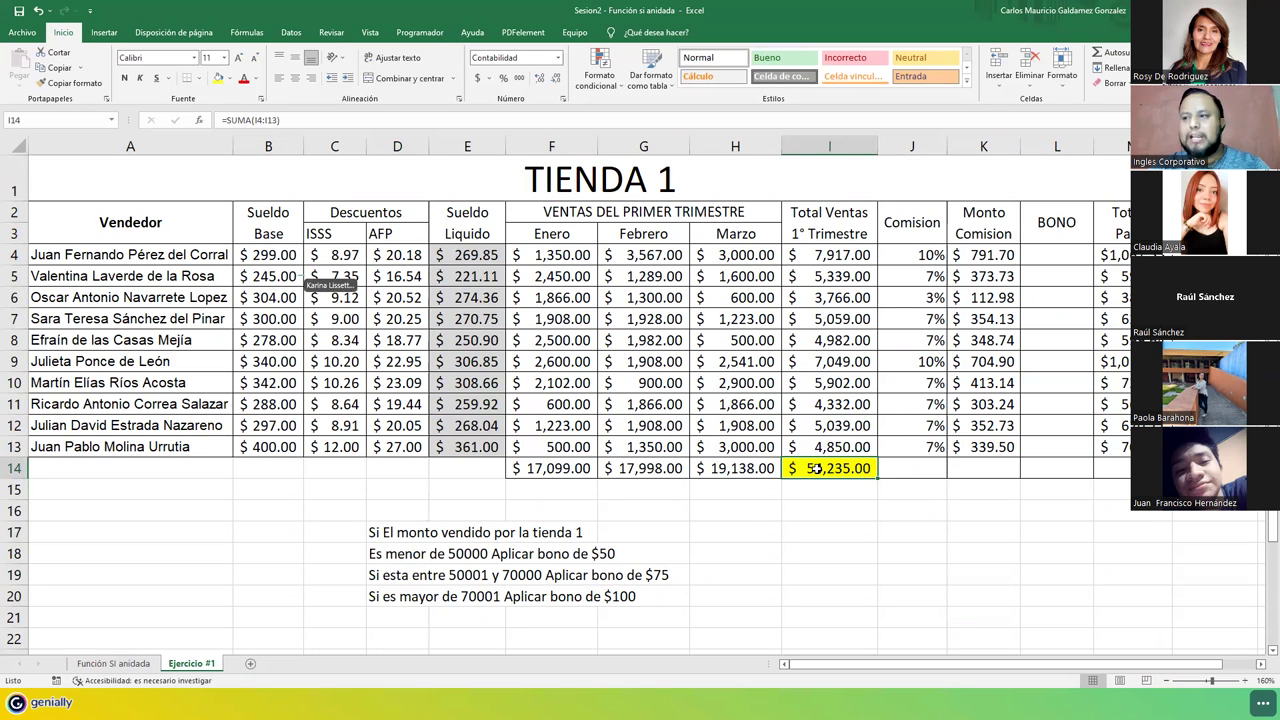
left_click(470, 558)
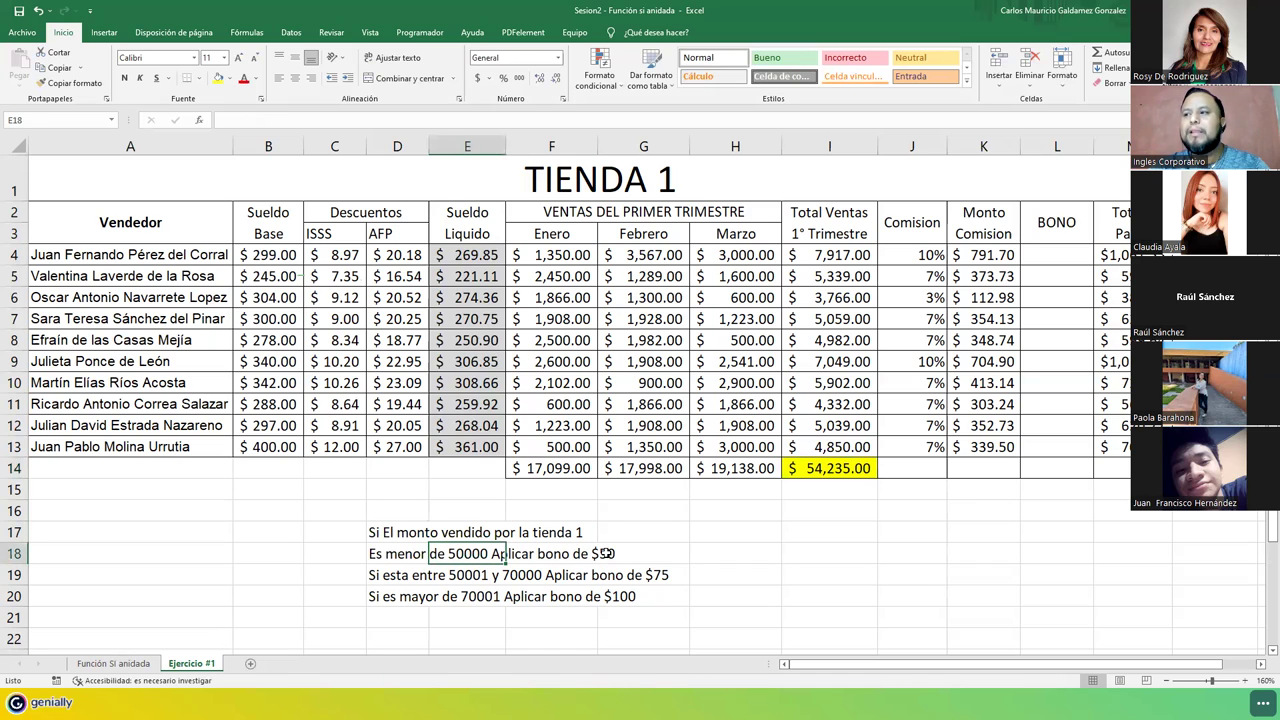
left_click_drag(1031, 256, 1031, 442)
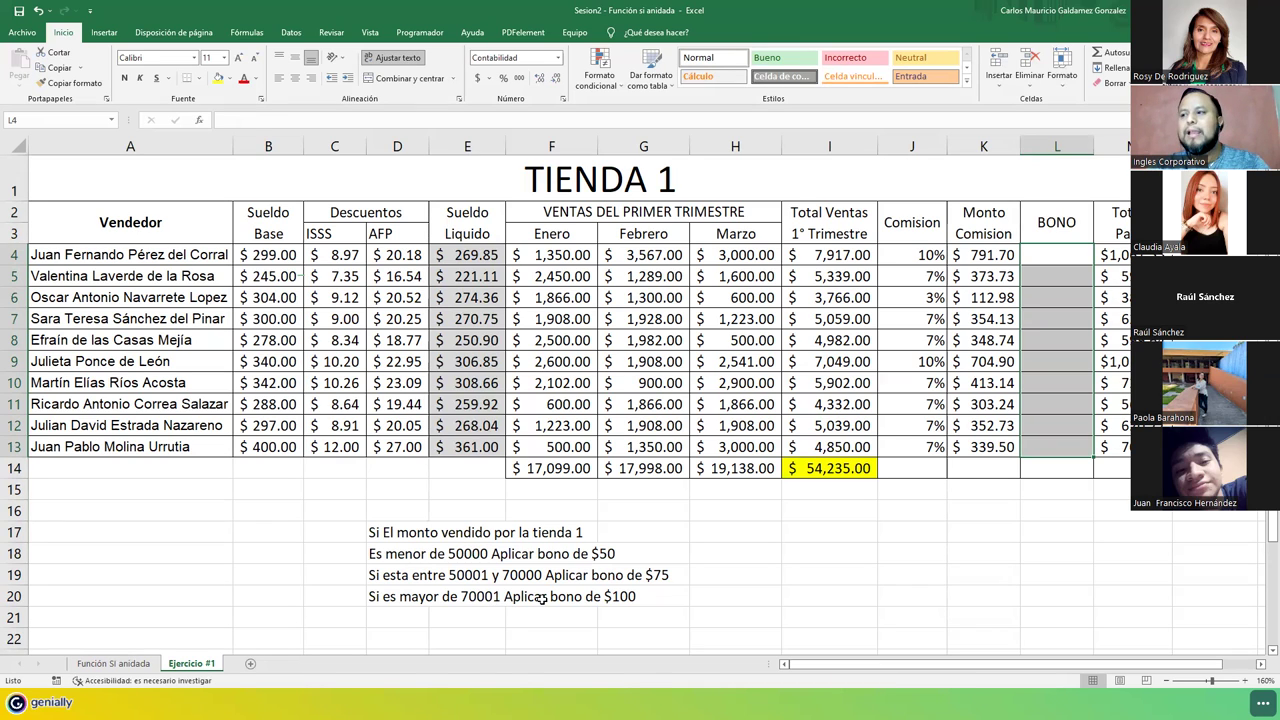
left_click_drag(1032, 258, 1050, 447)
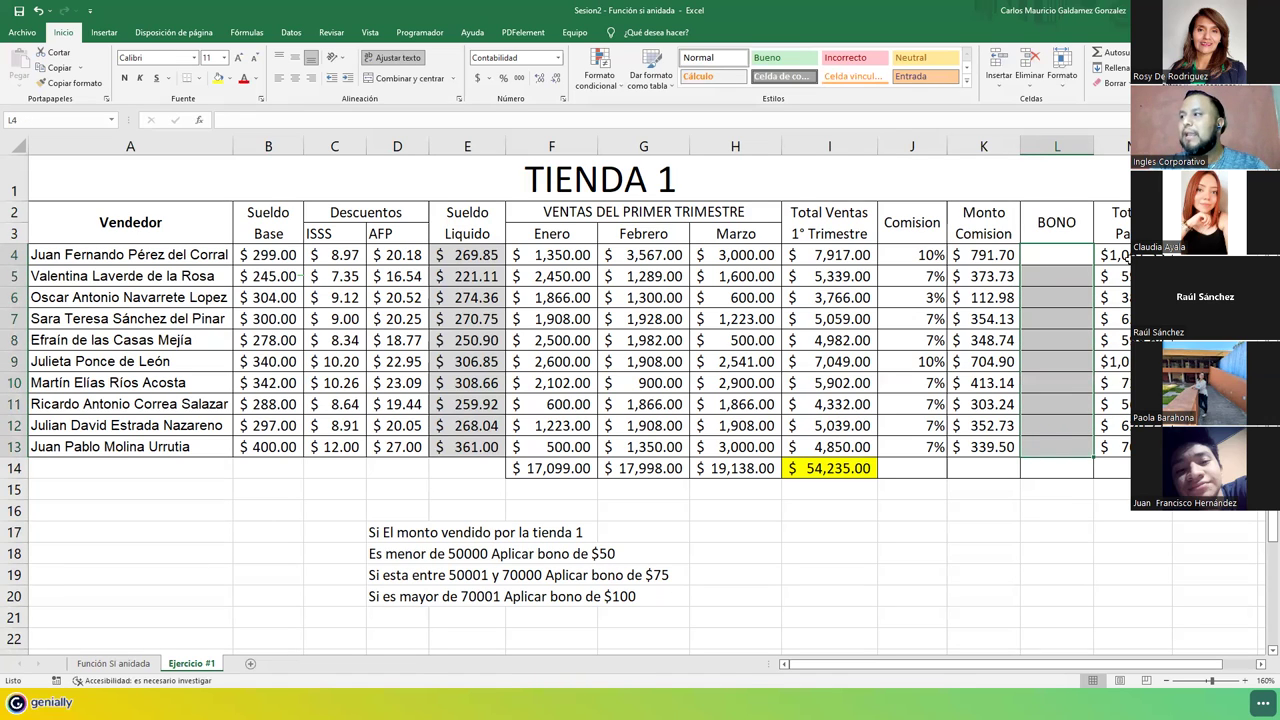
Step: Add the BONO cell to the Total a Pagar formula in M4 as =E4+K4+L4 and fill it down to M13
left_click(1126, 256)
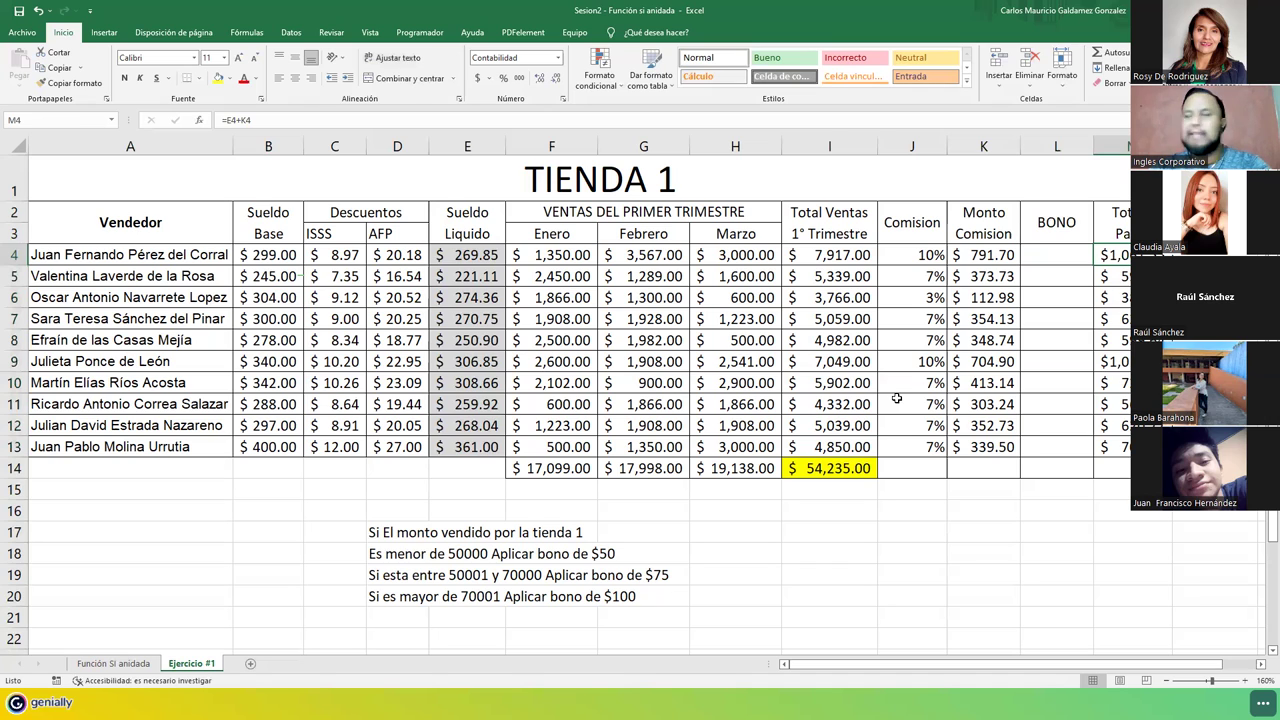
key("F2")
type("+")
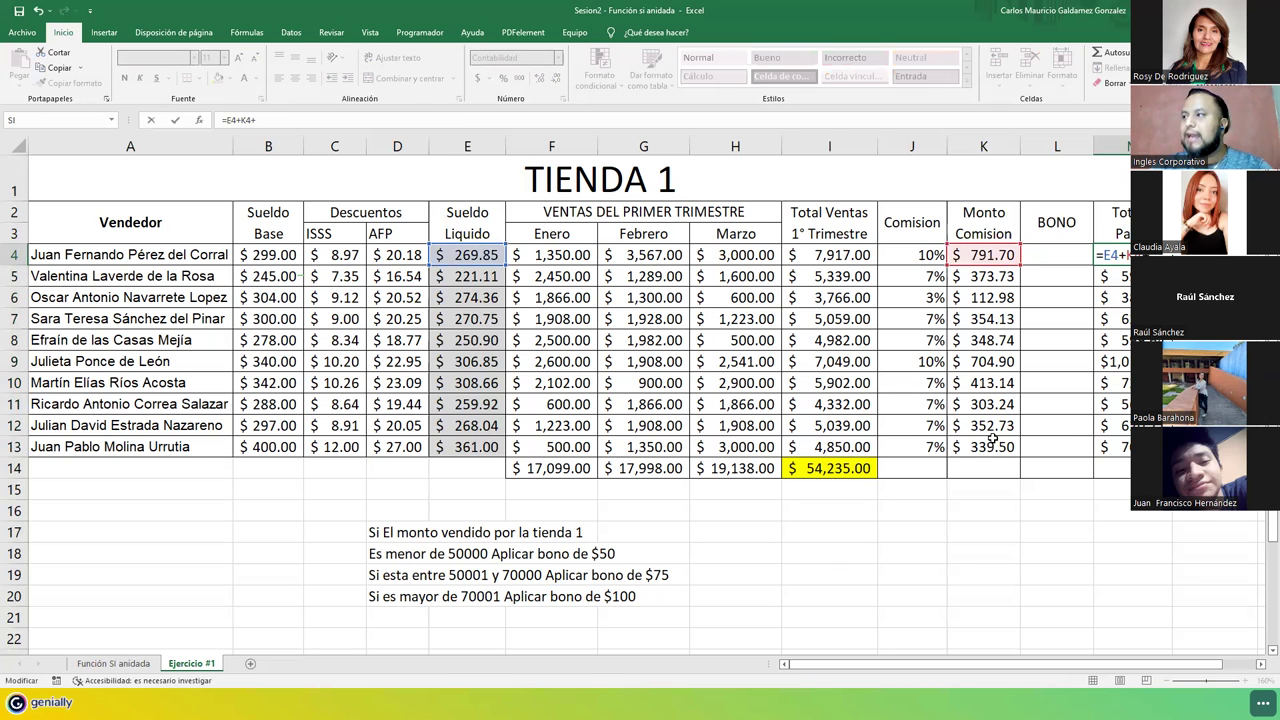
left_click(1053, 255)
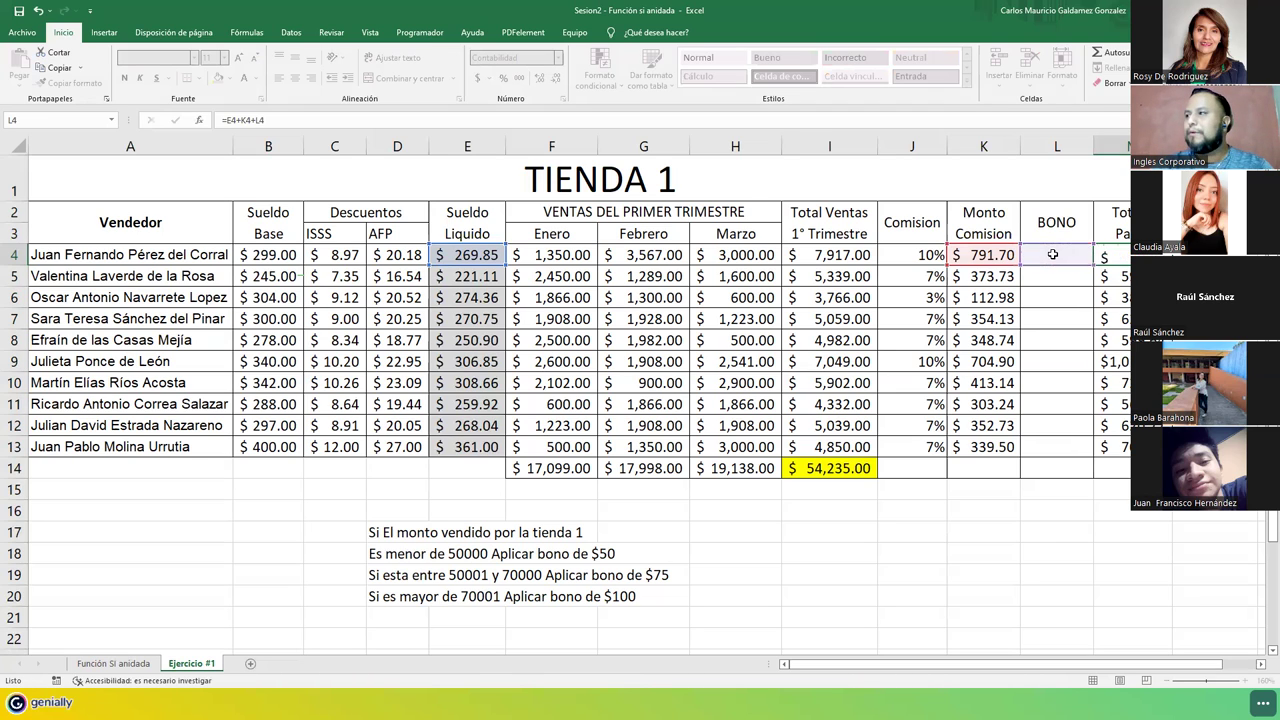
key("ctrl+Return")
left_click_drag(1164, 265, 1160, 456)
left_click_drag(1053, 255, 1054, 446)
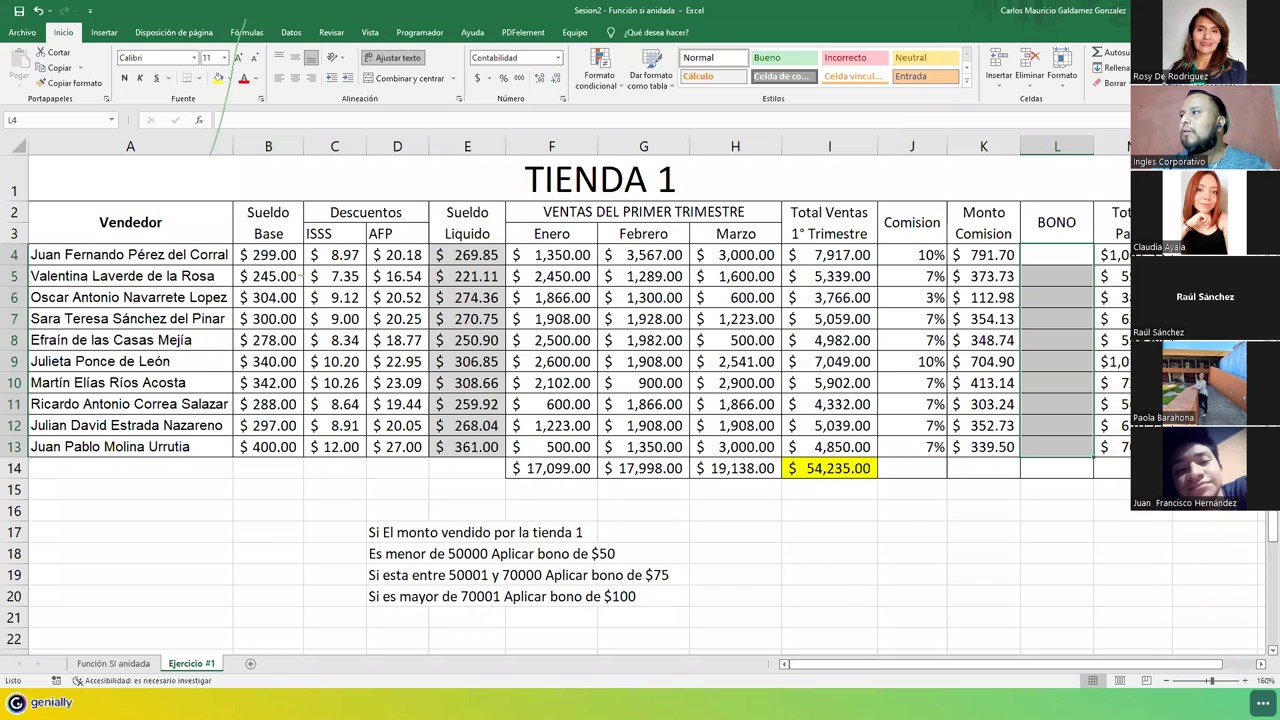
double_click(772, 12)
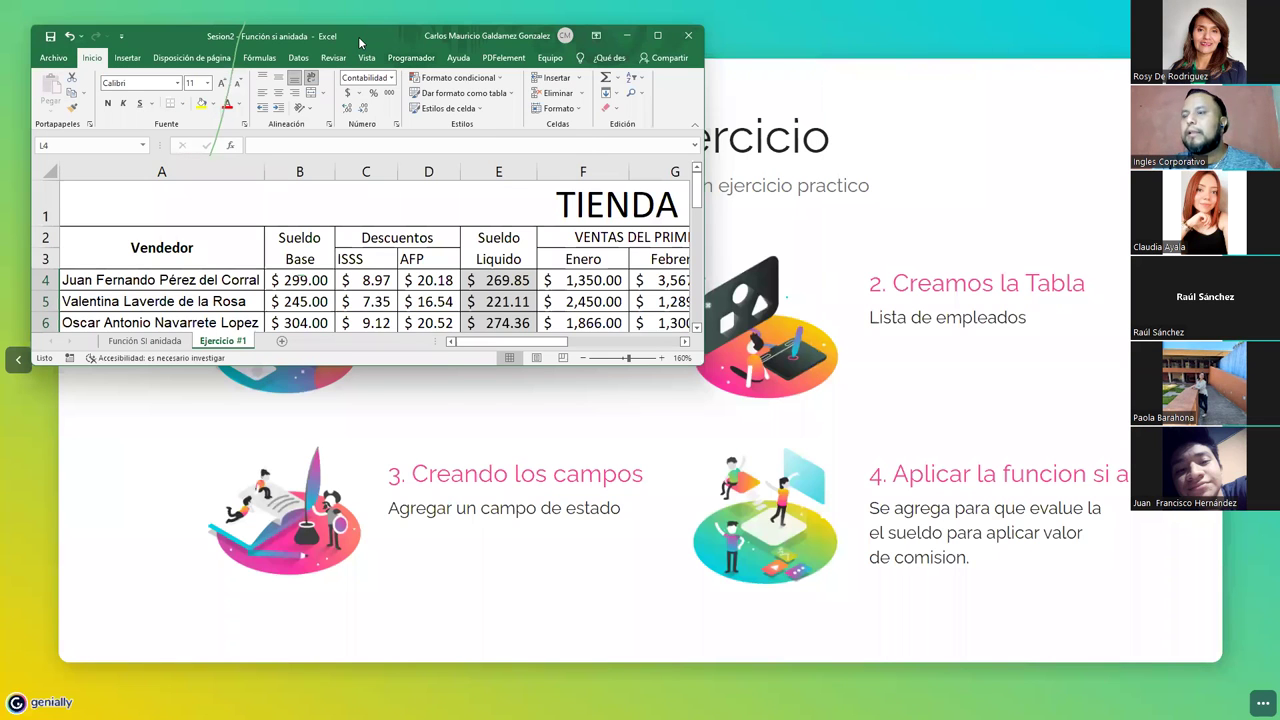
left_click_drag(358, 36, 663, 218)
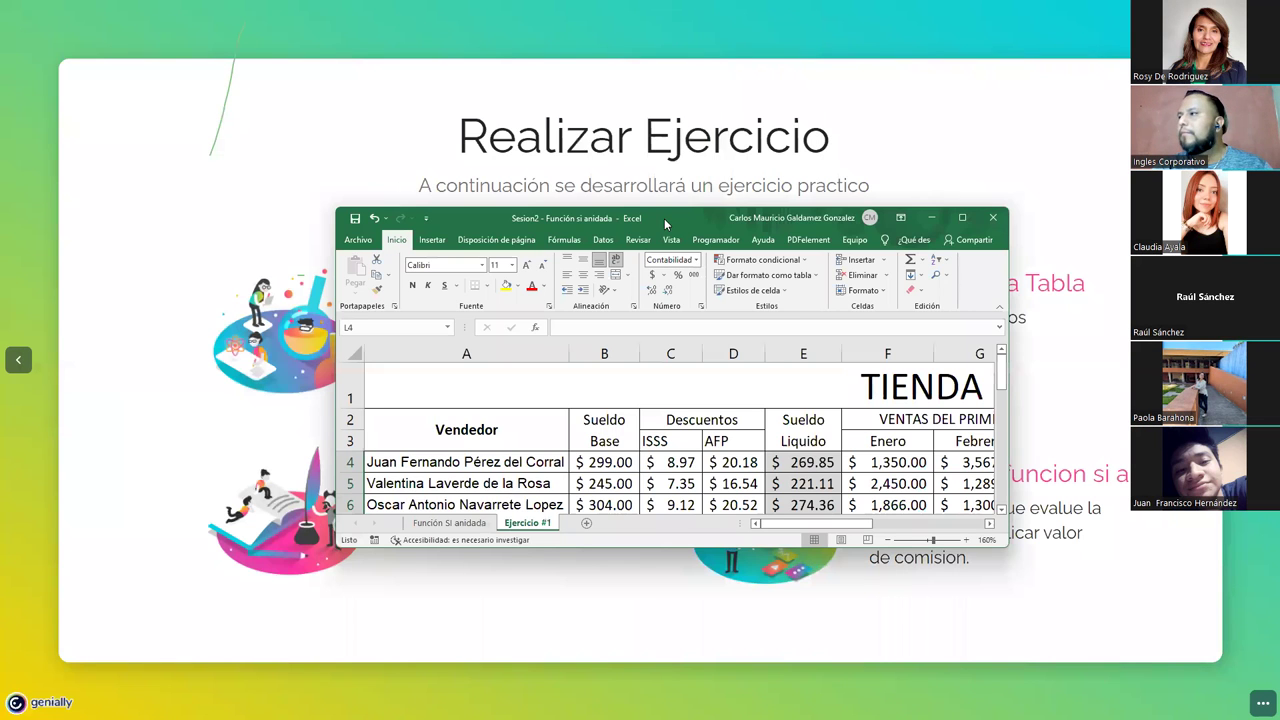
left_click(963, 218)
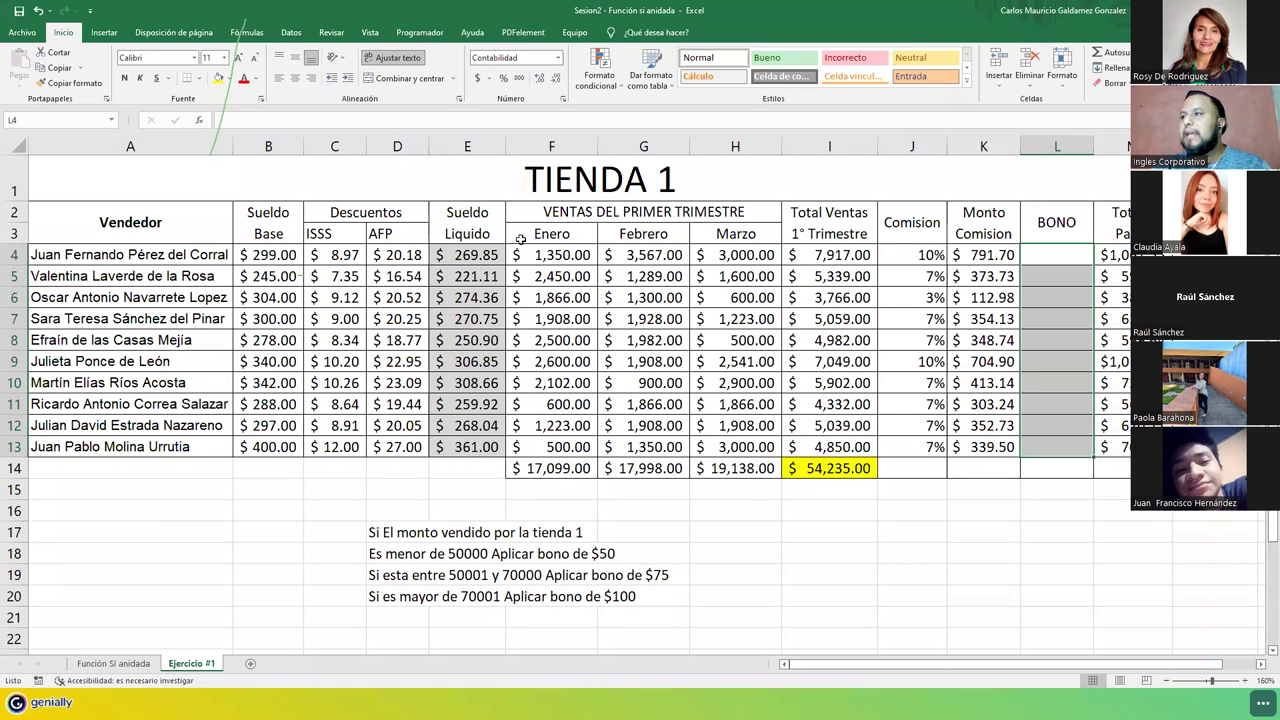
Step: Examine the BONO cells L4:L13 against the sales total in I14, the Descuentos columns and the full table A2:M13
left_click(1038, 259)
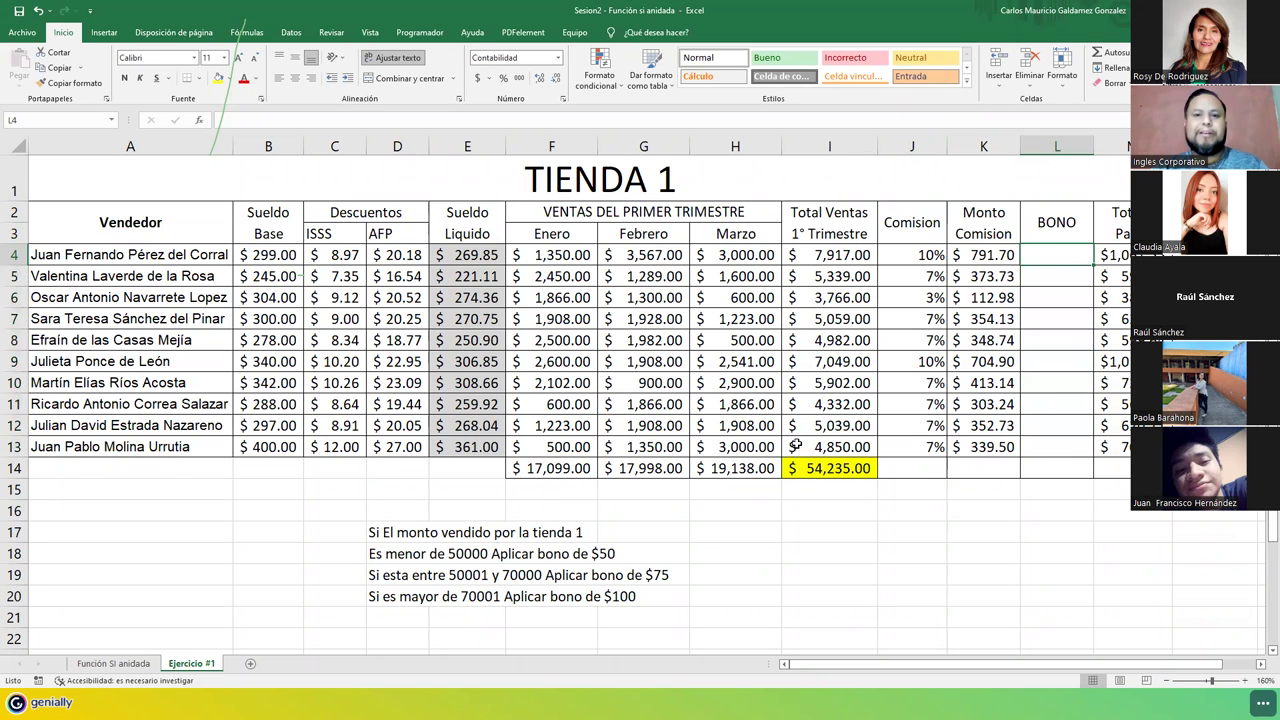
left_click_drag(1037, 258, 1055, 441)
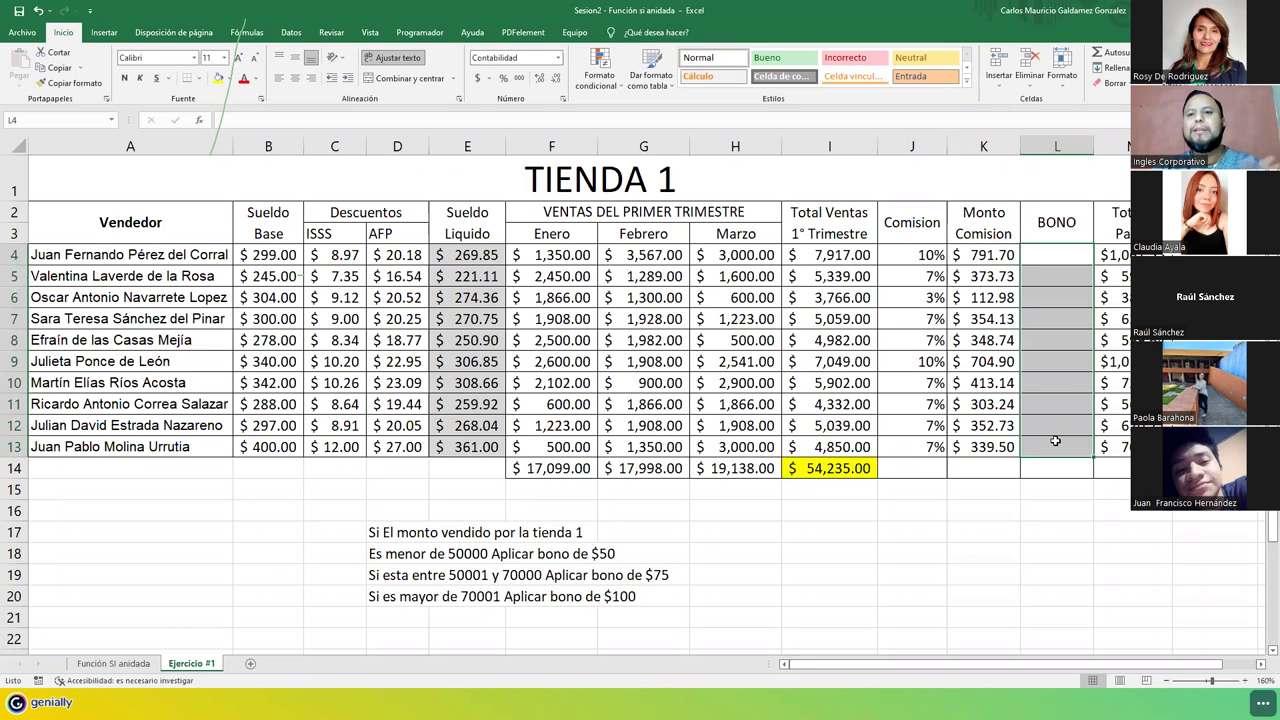
left_click(808, 465)
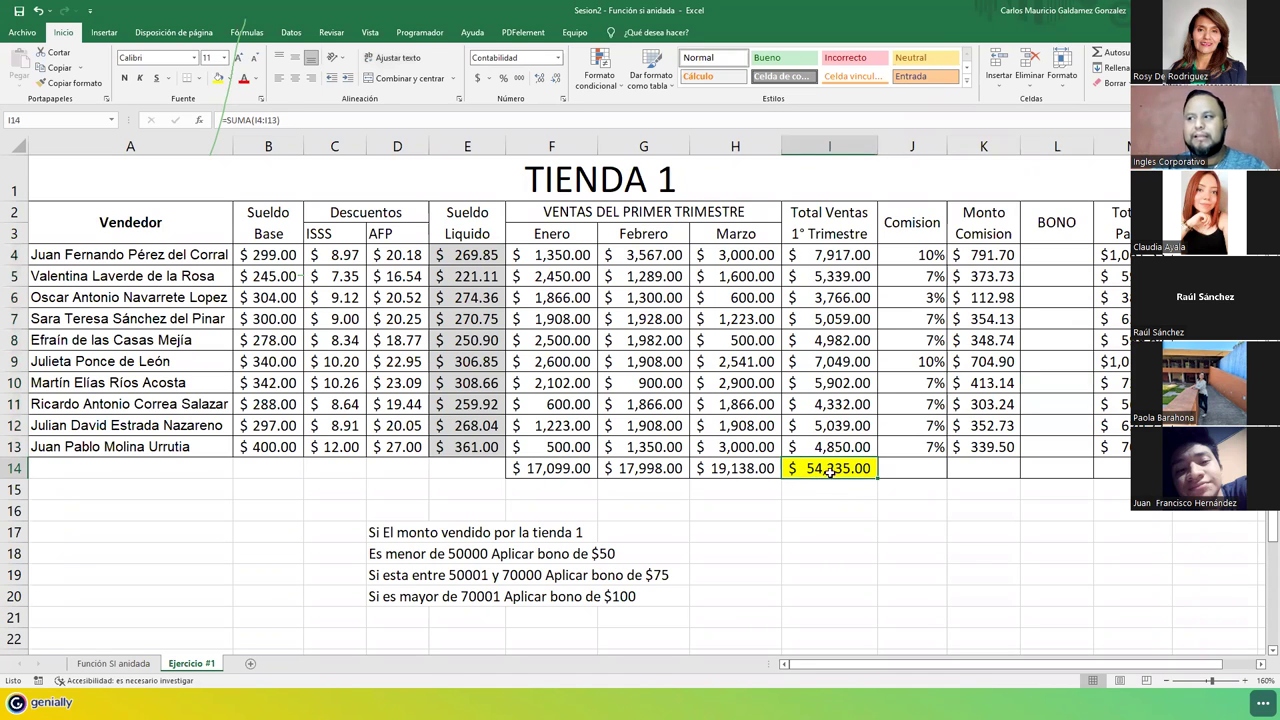
left_click(1046, 255)
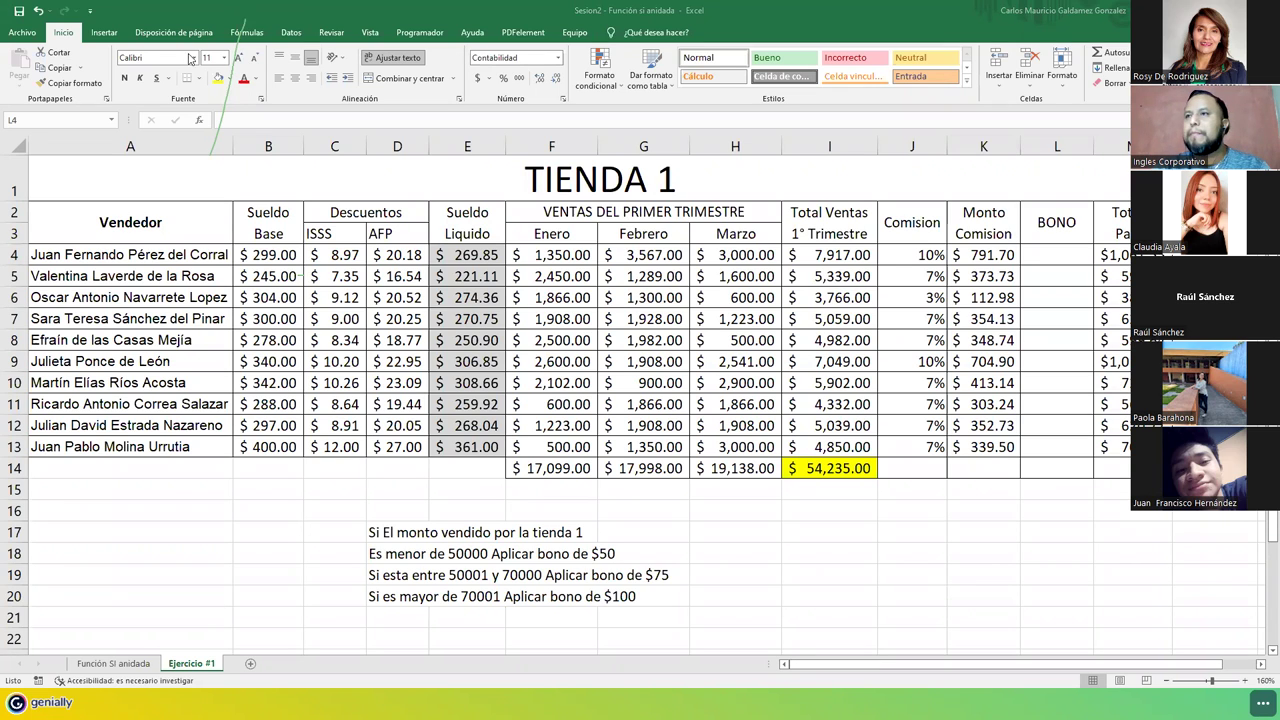
left_click(229, 93)
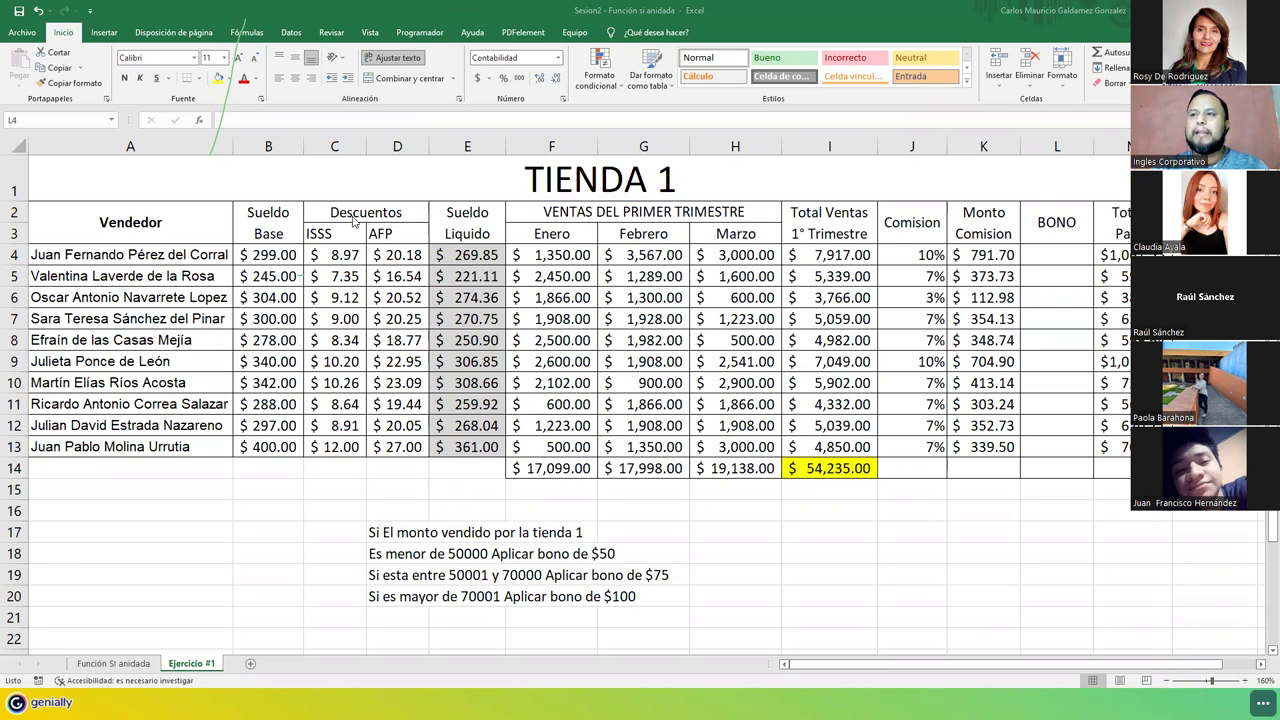
left_click_drag(337, 255, 393, 420)
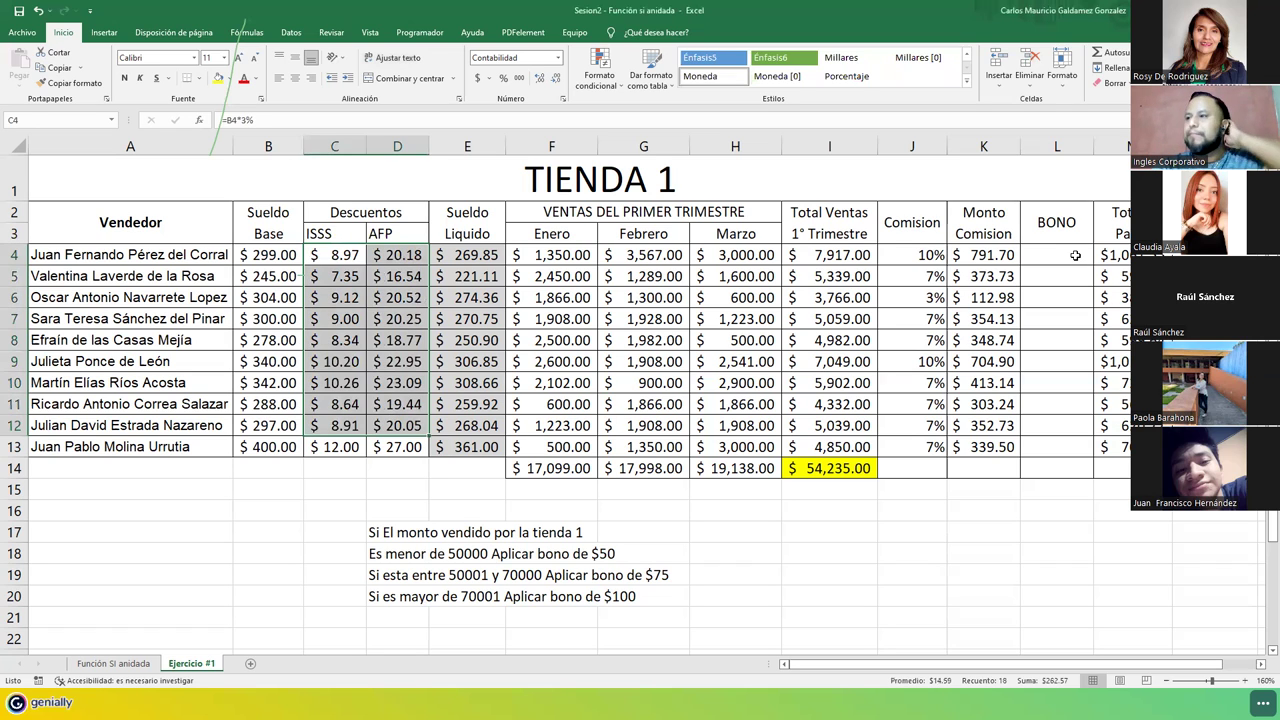
left_click_drag(1062, 256, 1058, 445)
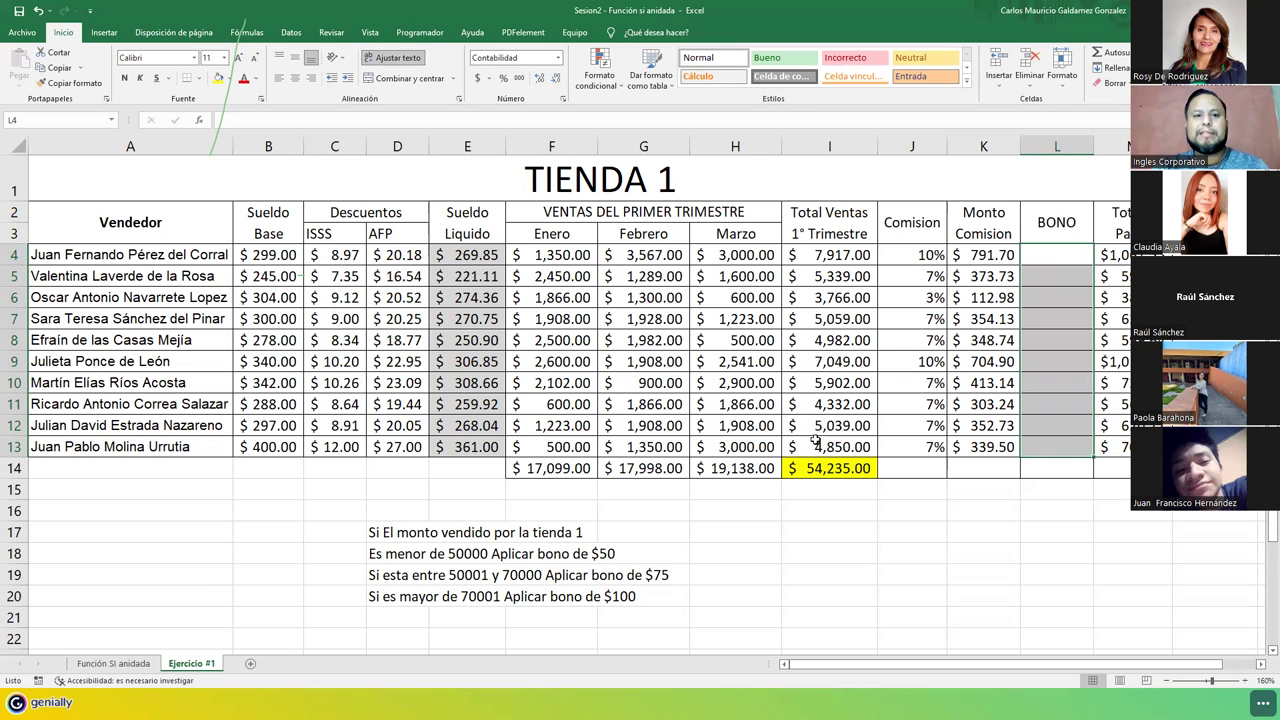
left_click(1030, 265)
left_click_drag(1045, 253, 1057, 446)
left_click_drag(1124, 232, 60, 447)
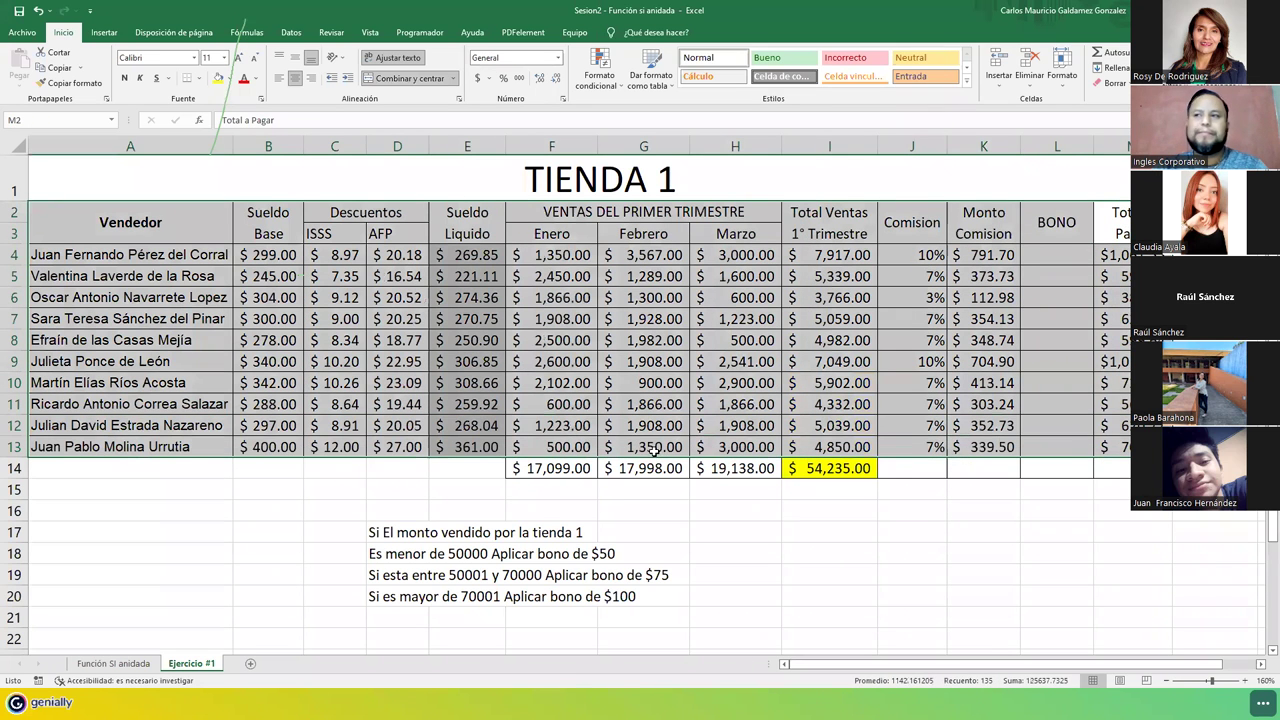
left_click(1040, 275)
left_click(1057, 226)
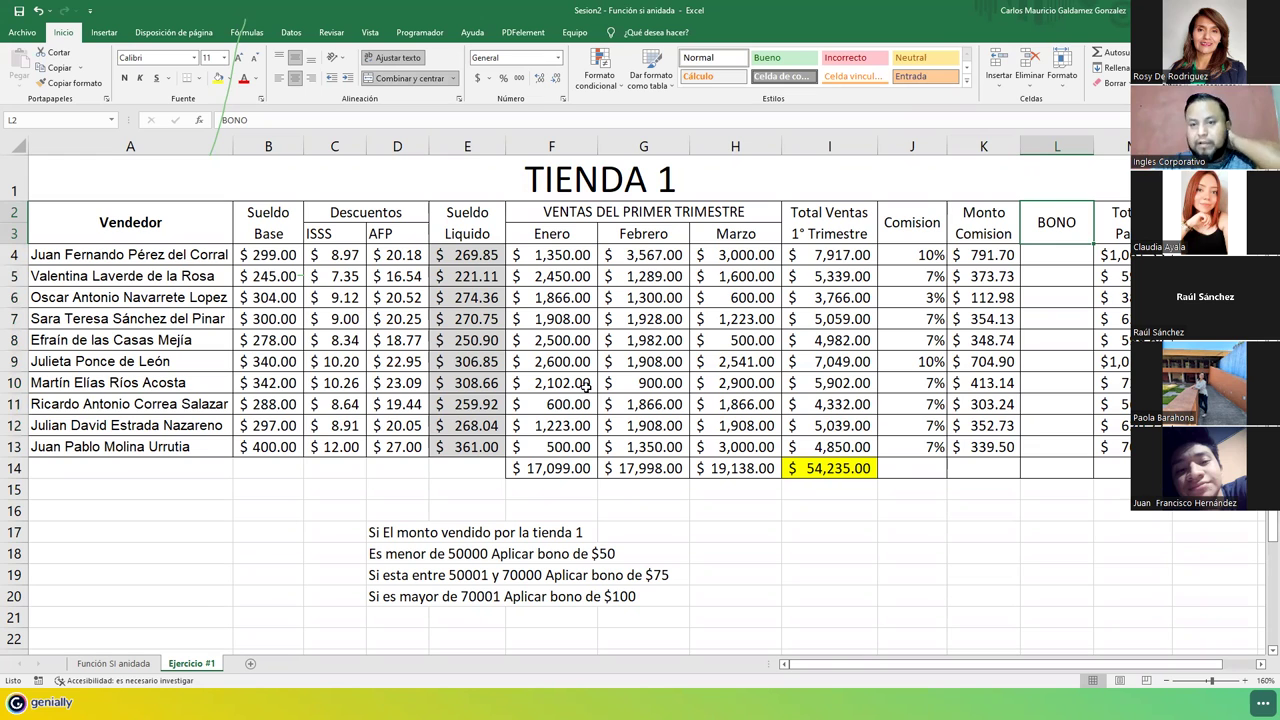
left_click_drag(122, 226, 1150, 452)
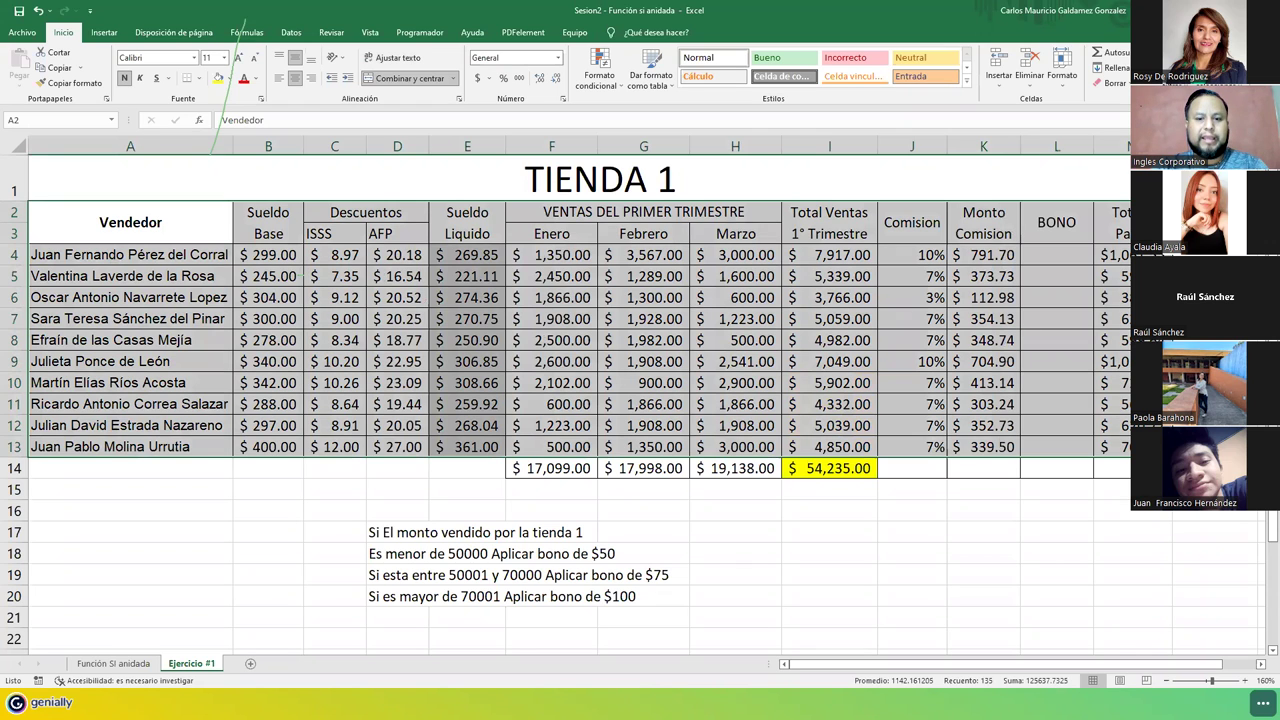
left_click(130, 222)
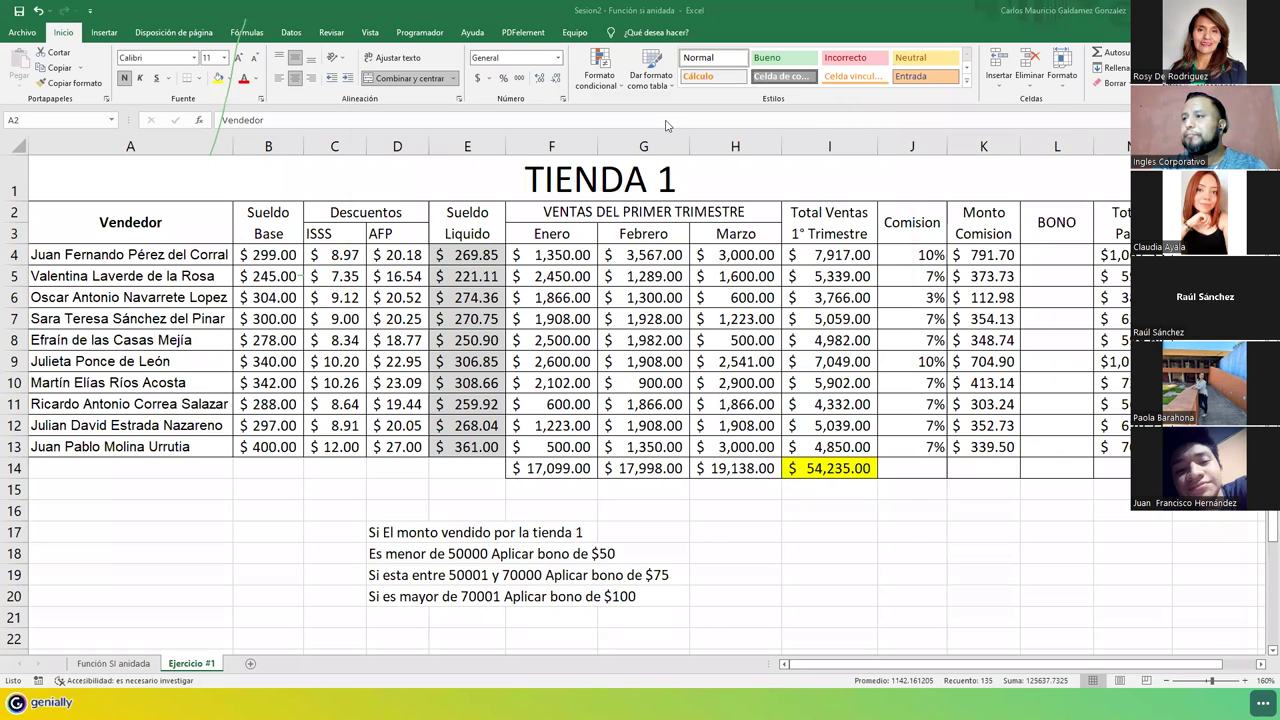
key("alt+Tab")
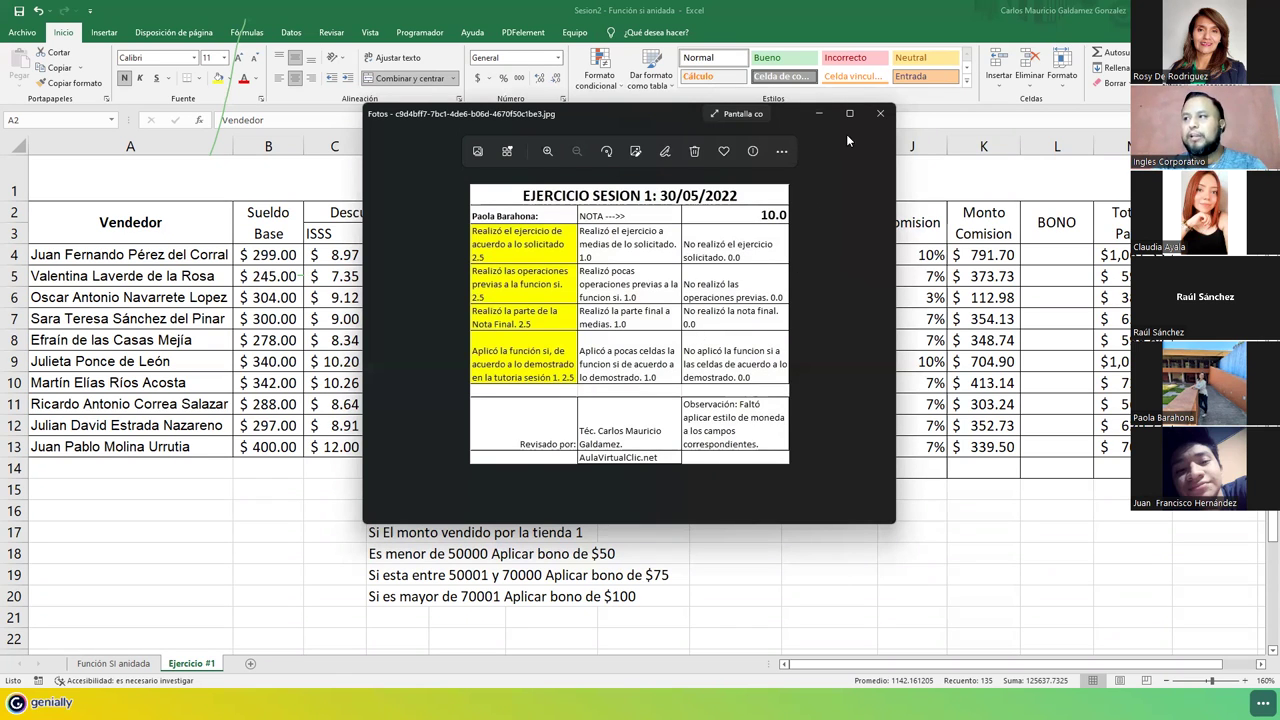
left_click(879, 117)
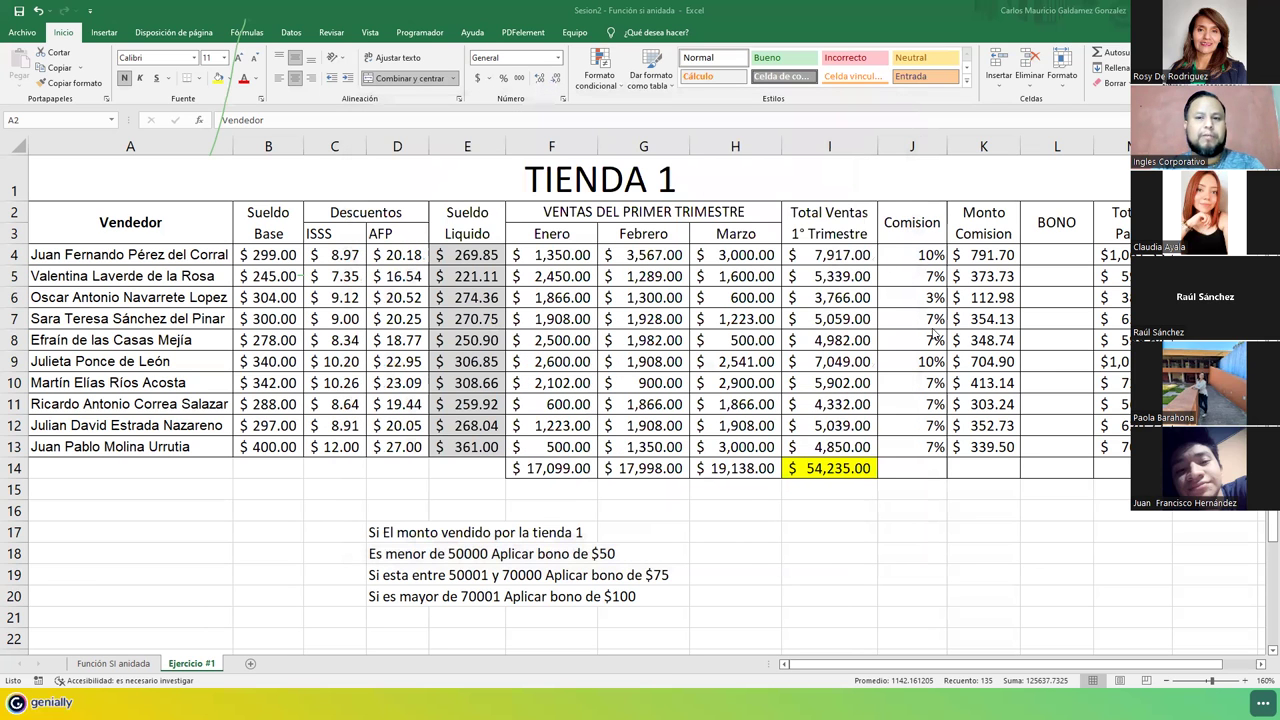
Step: Review the table's BONO cells, the base salary in B4, the monthly sales F4:H13 and the quarterly total formula in I4
left_click(1043, 257)
left_click_drag(1043, 254, 1054, 450)
left_click_drag(150, 222, 1113, 454)
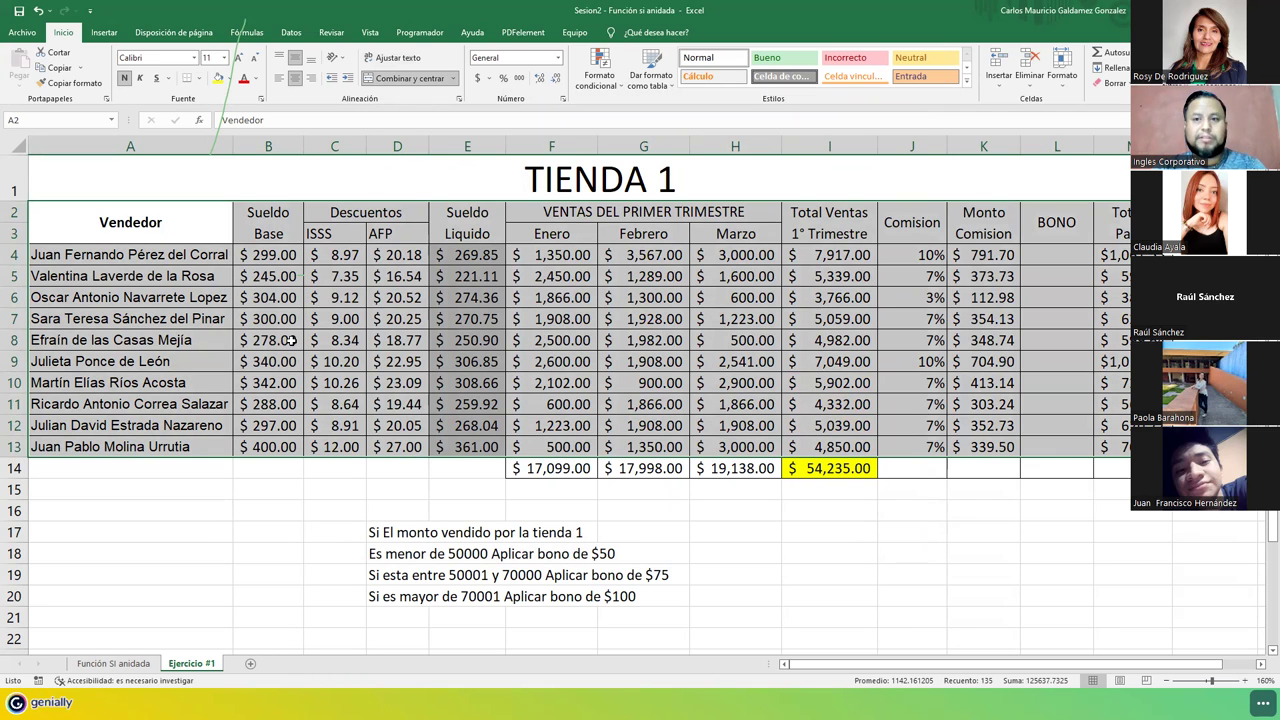
left_click(528, 176)
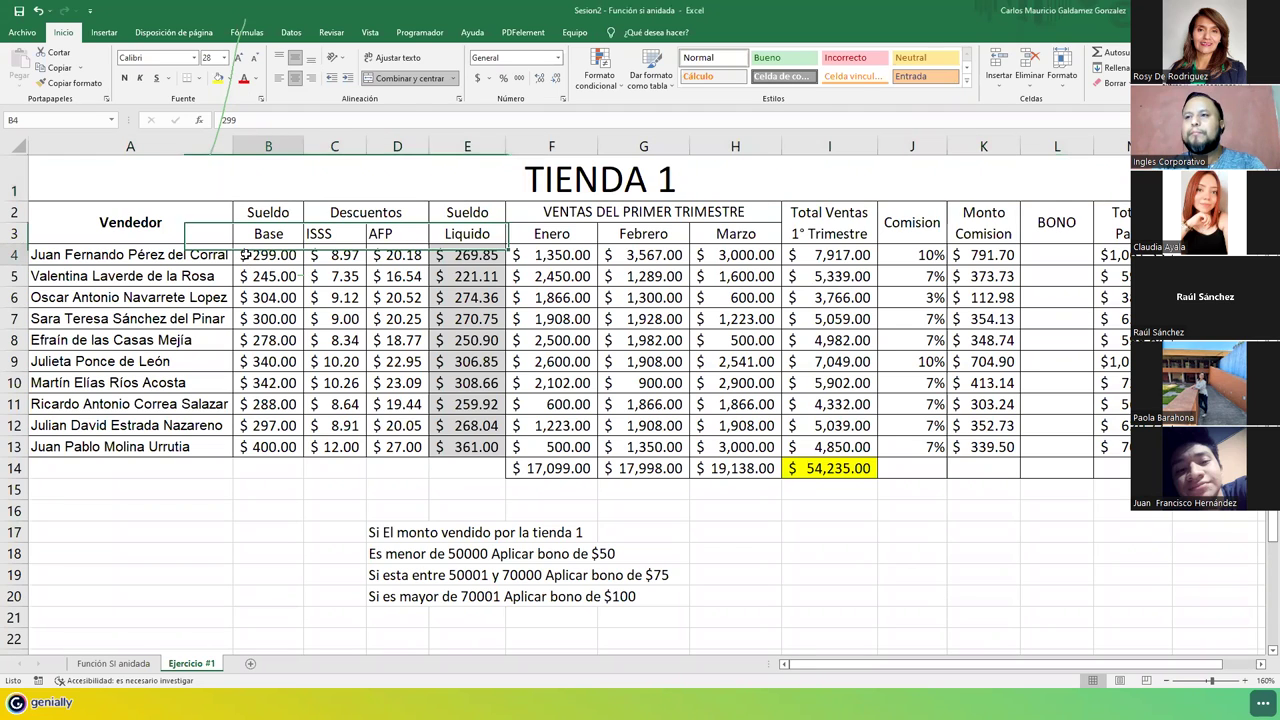
left_click(266, 256)
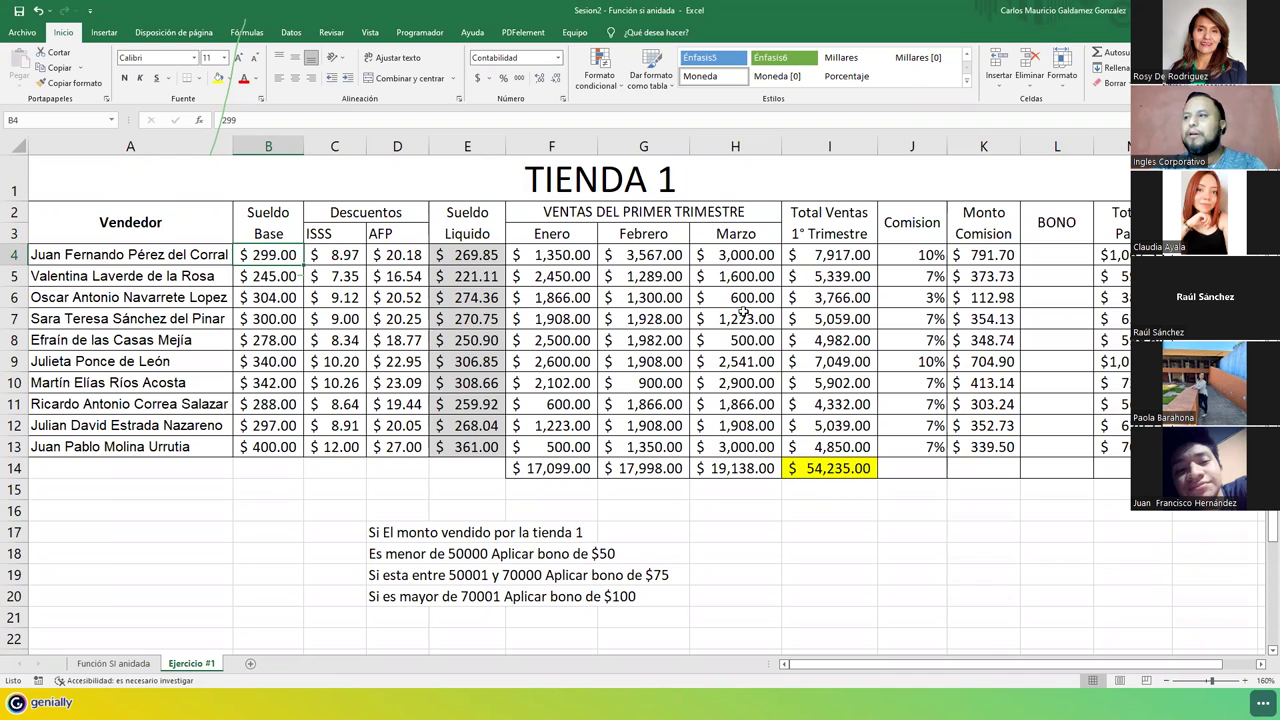
left_click_drag(553, 256, 735, 446)
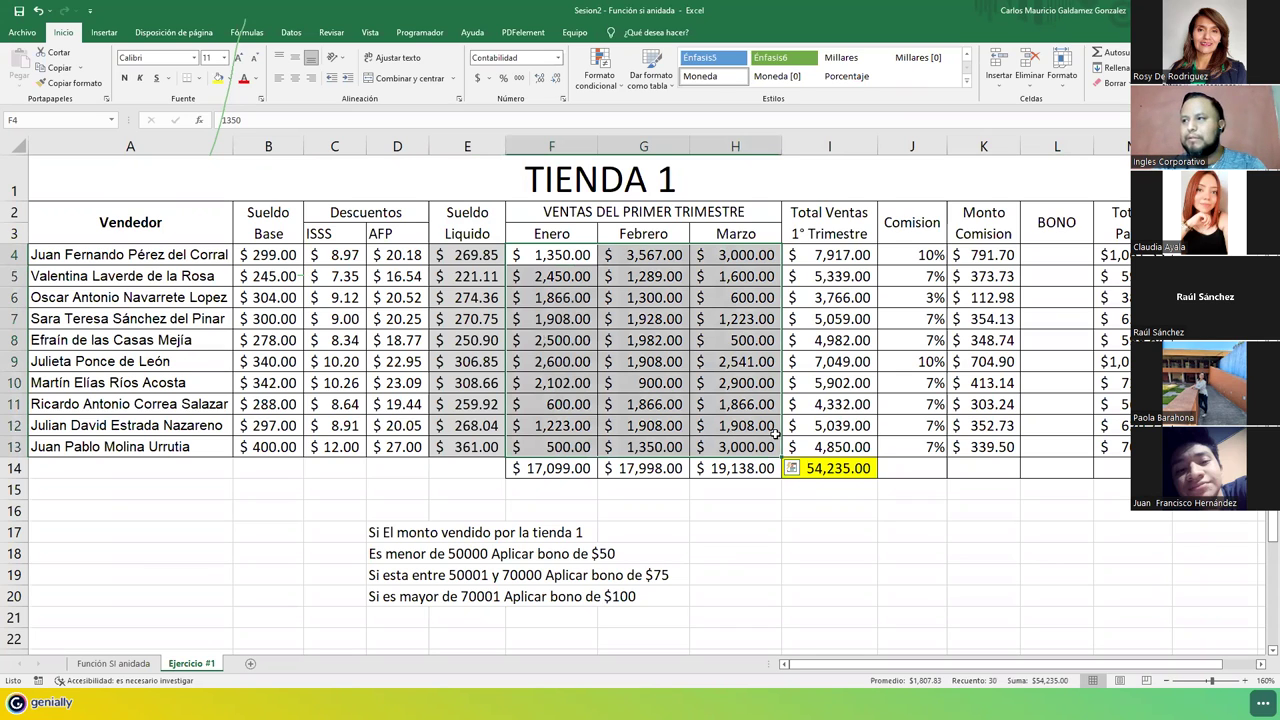
left_click(840, 258)
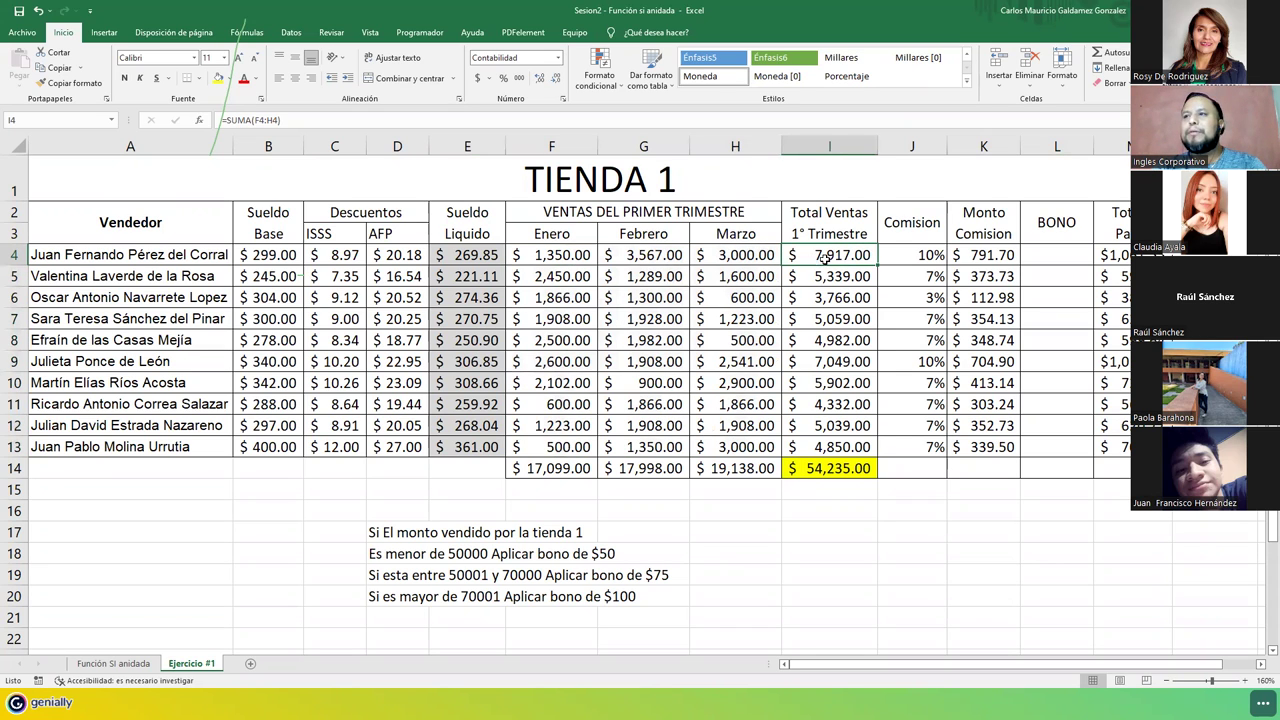
Step: Highlight the Comision cells J4:J13 and the BONO cells L4:L13 with yellow fill
left_click_drag(836, 256, 835, 448)
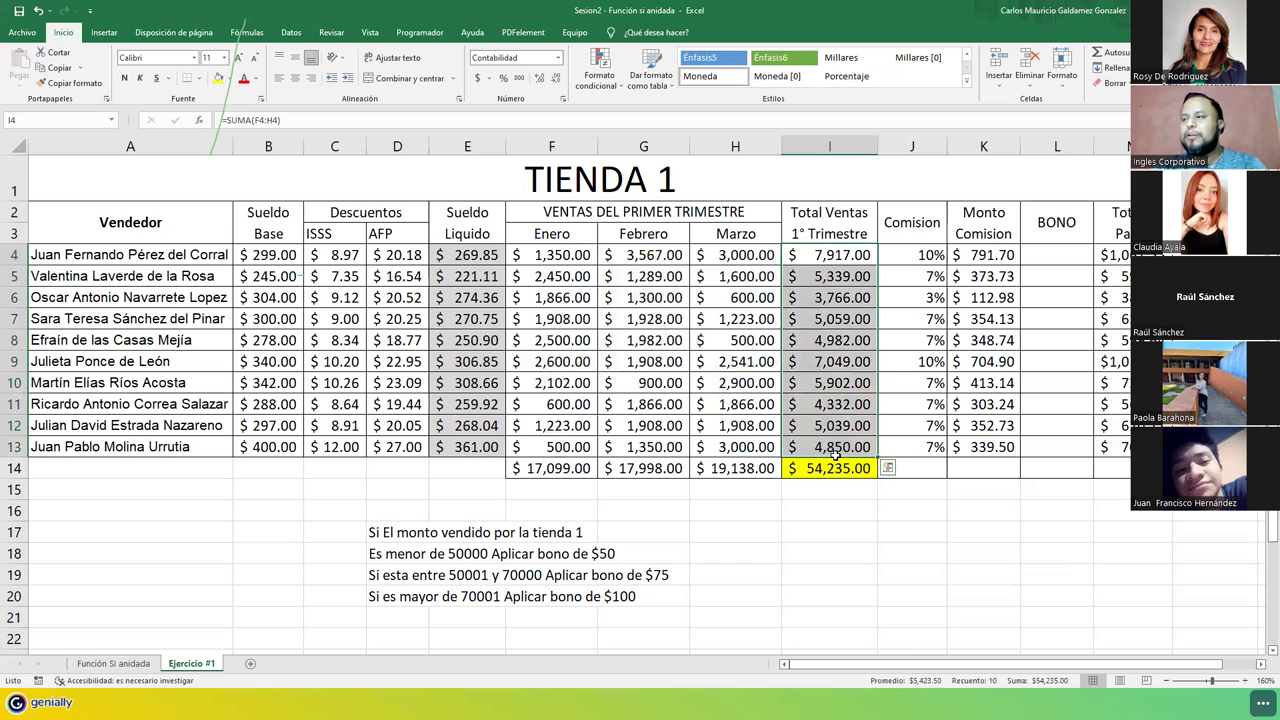
left_click_drag(911, 263, 908, 441)
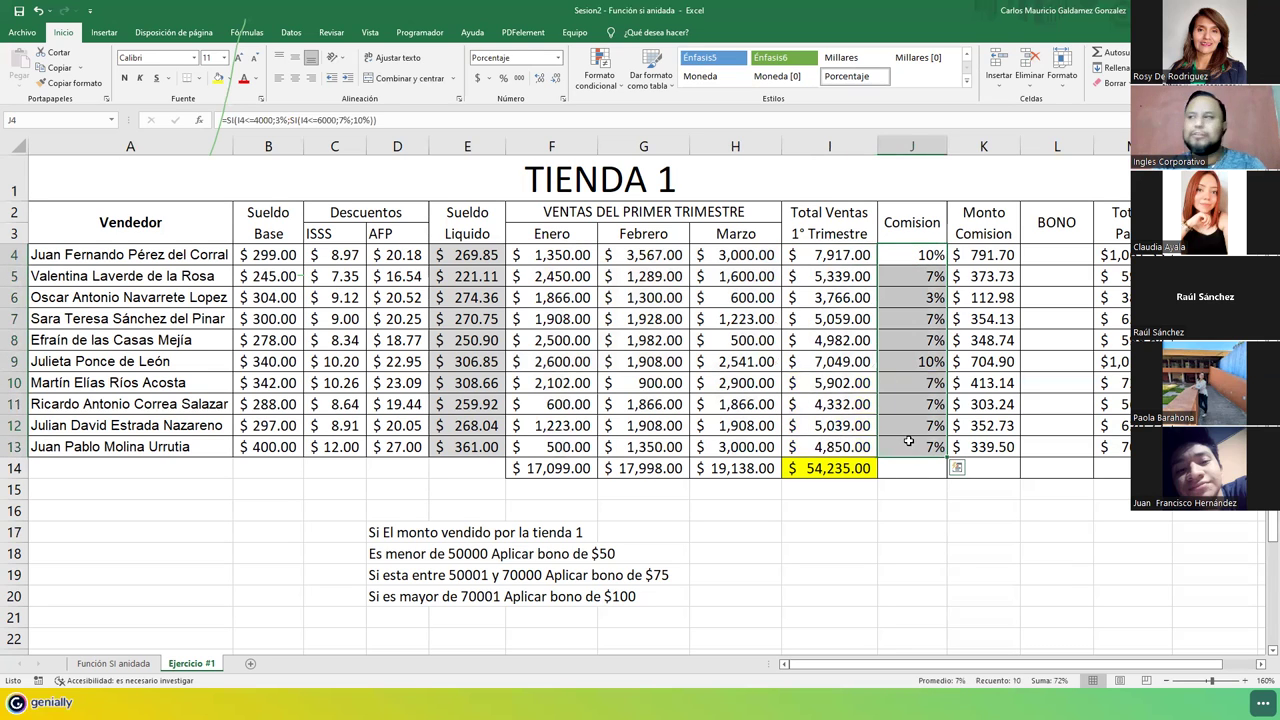
left_click_drag(1062, 254, 1043, 447)
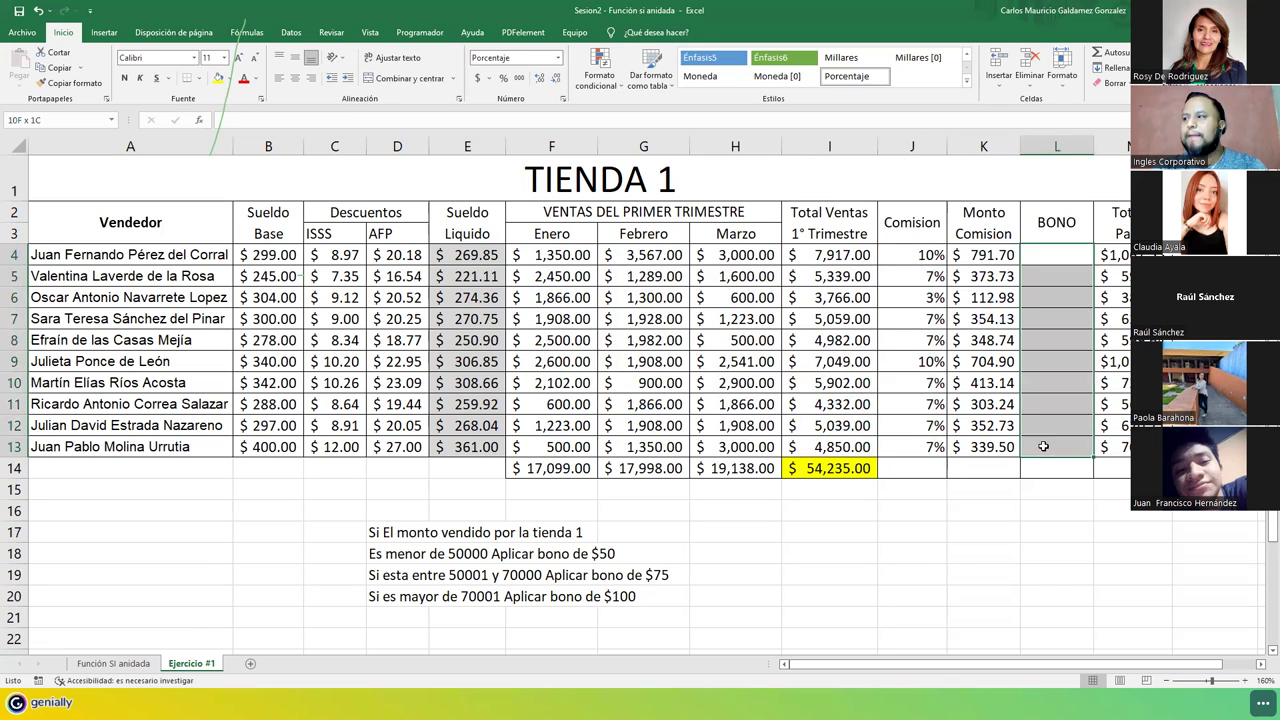
left_click_drag(911, 255, 908, 447)
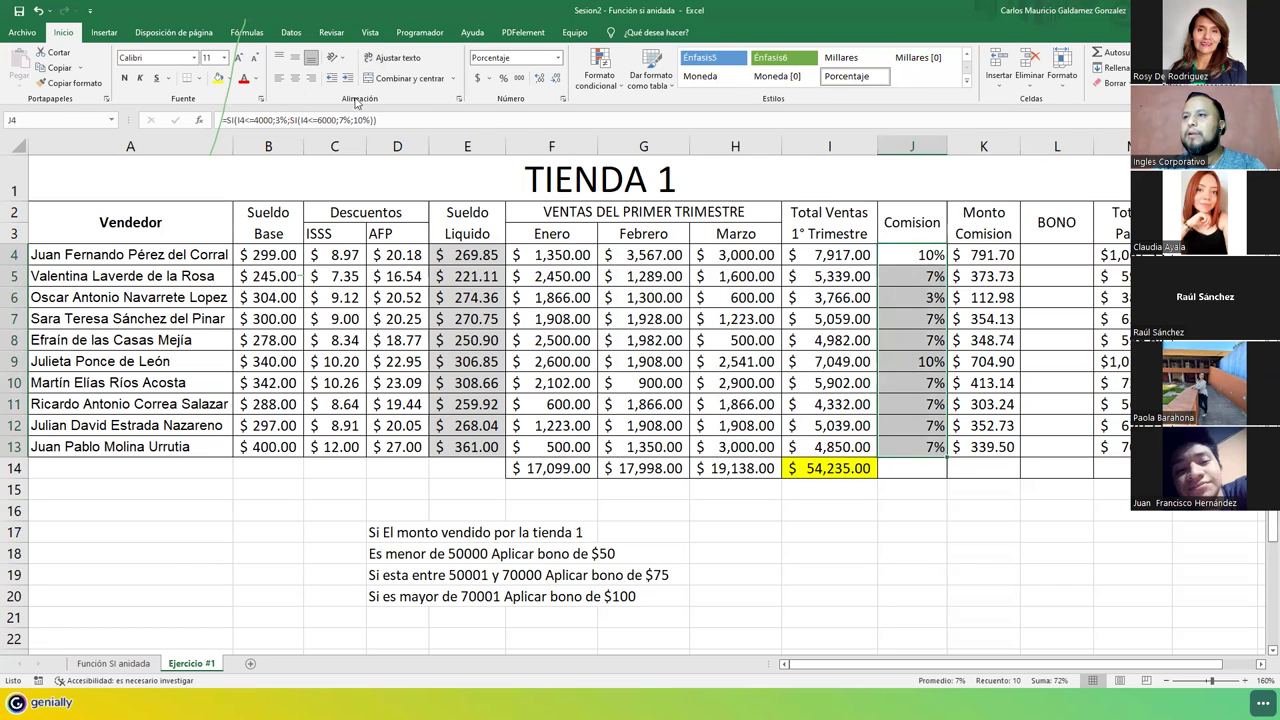
left_click(218, 78)
left_click_drag(1052, 224, 1046, 443)
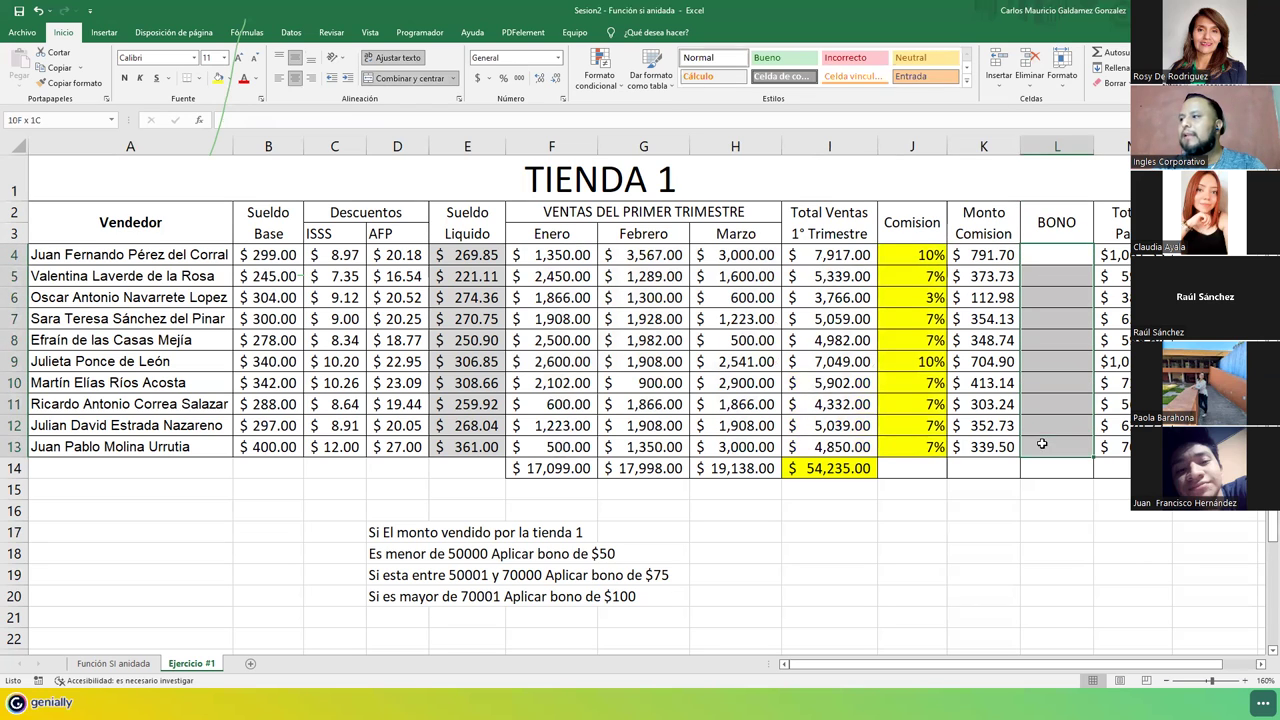
left_click(218, 78)
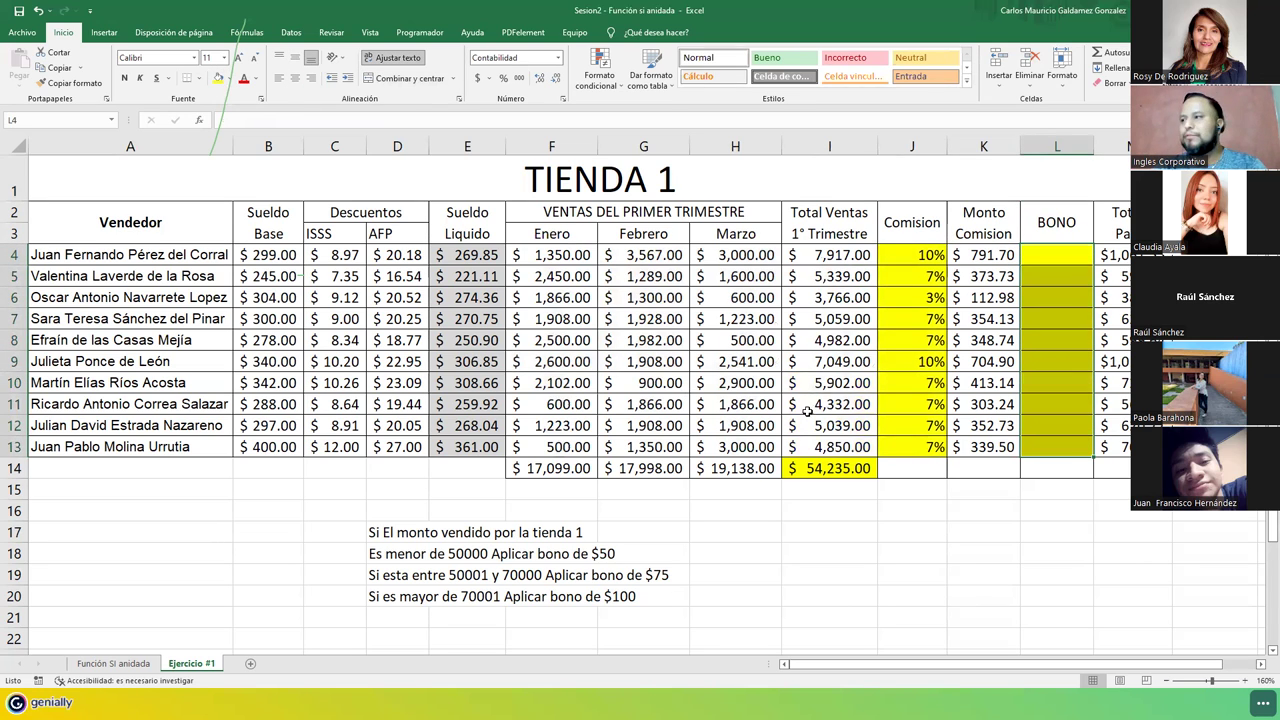
left_click(866, 376)
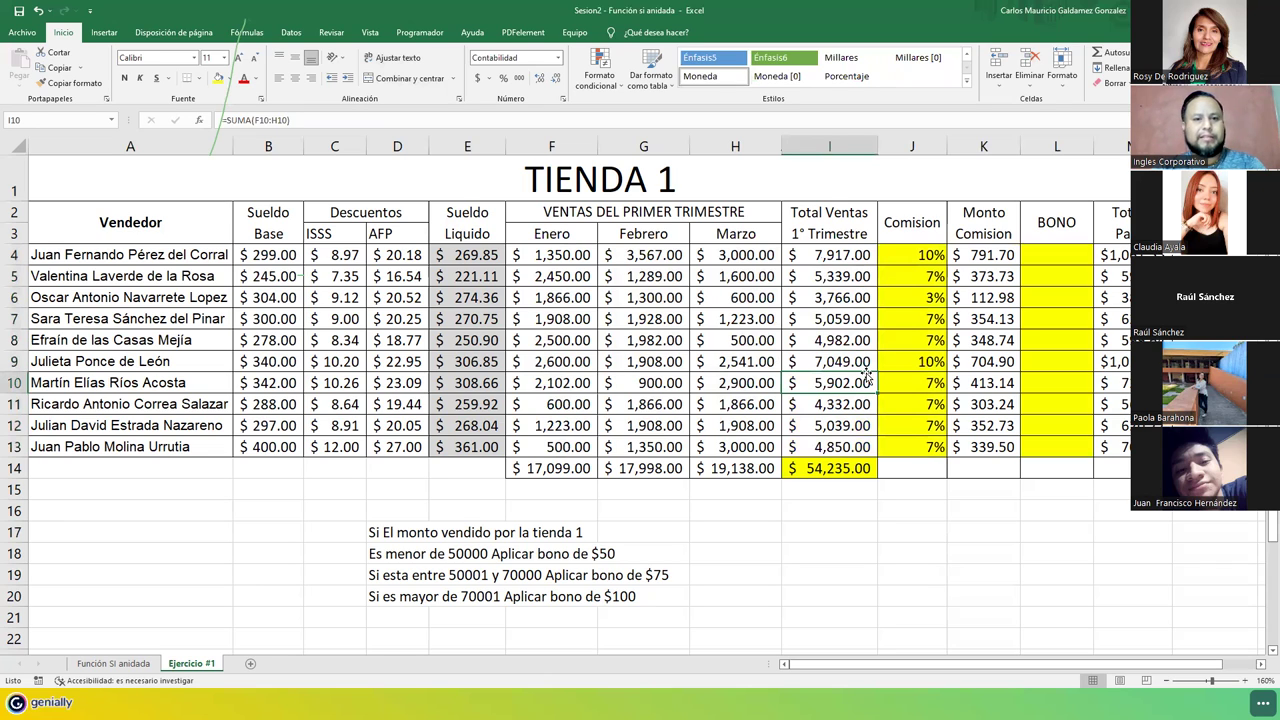
Step: Review the store sales total in I14, the first seller's monthly sales F4:H4 and the empty BONO cells L4:L13
left_click(985, 360)
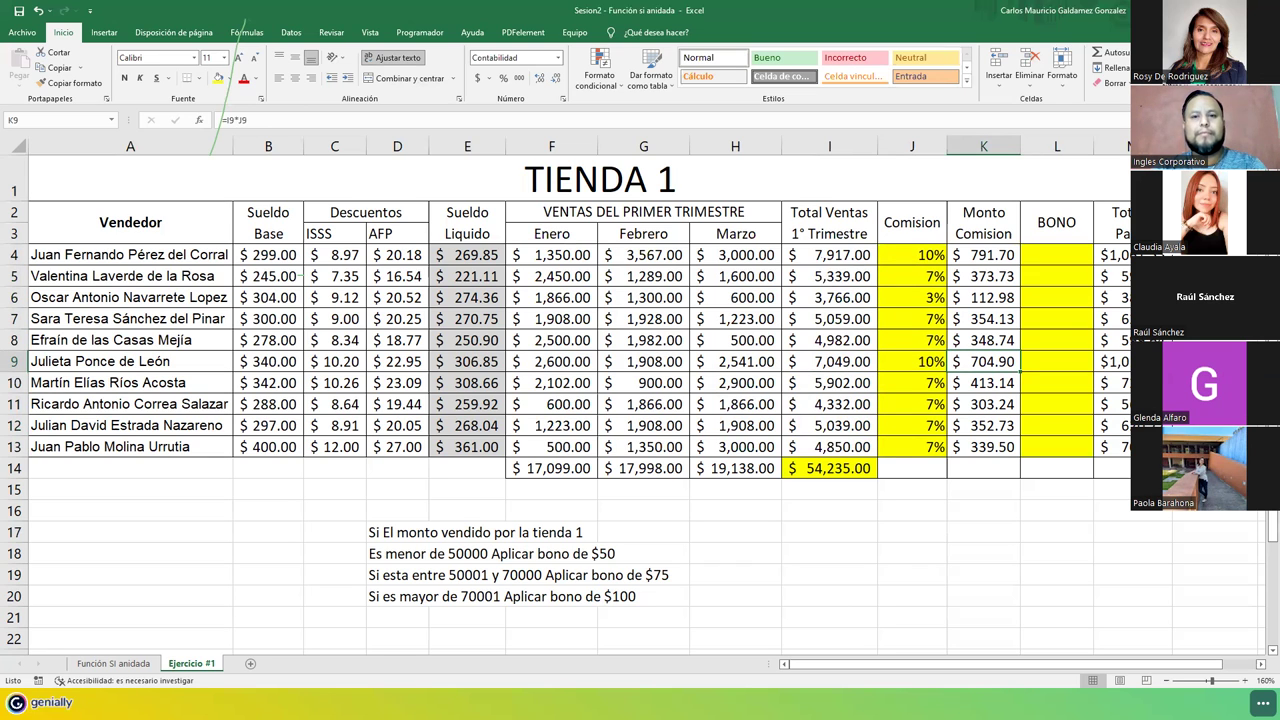
left_click(138, 668)
left_click(193, 664)
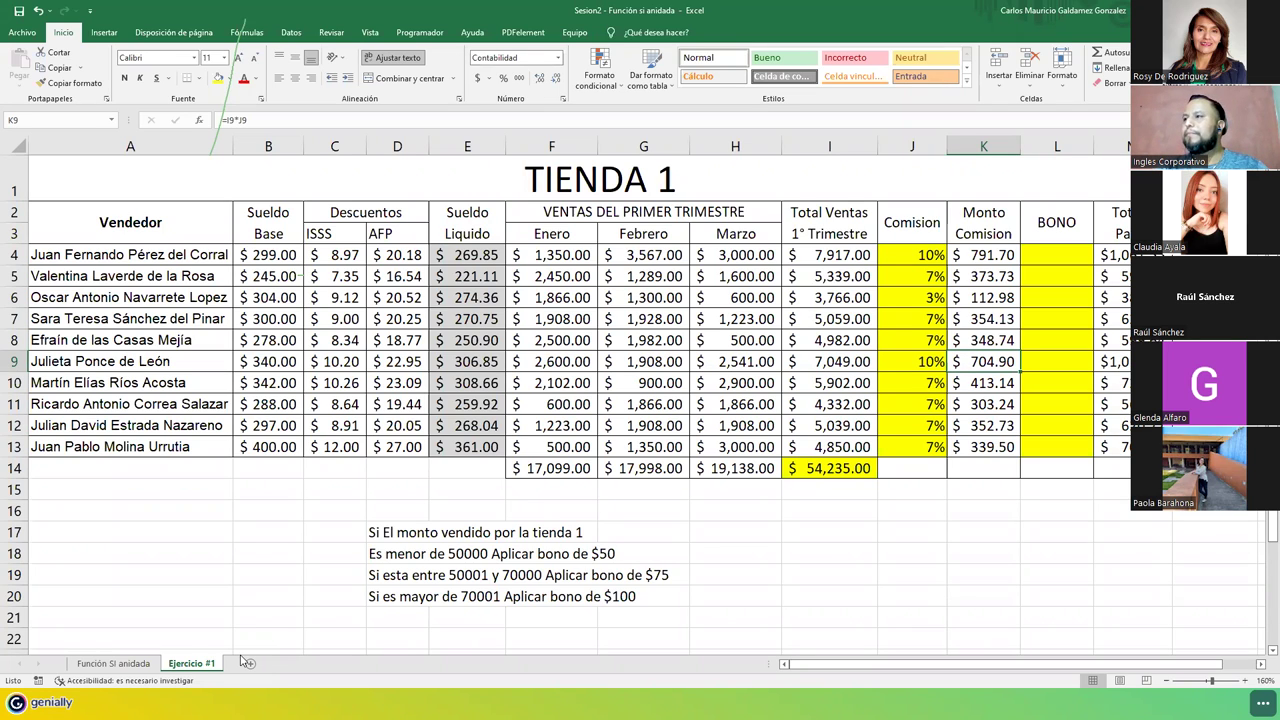
left_click(820, 469)
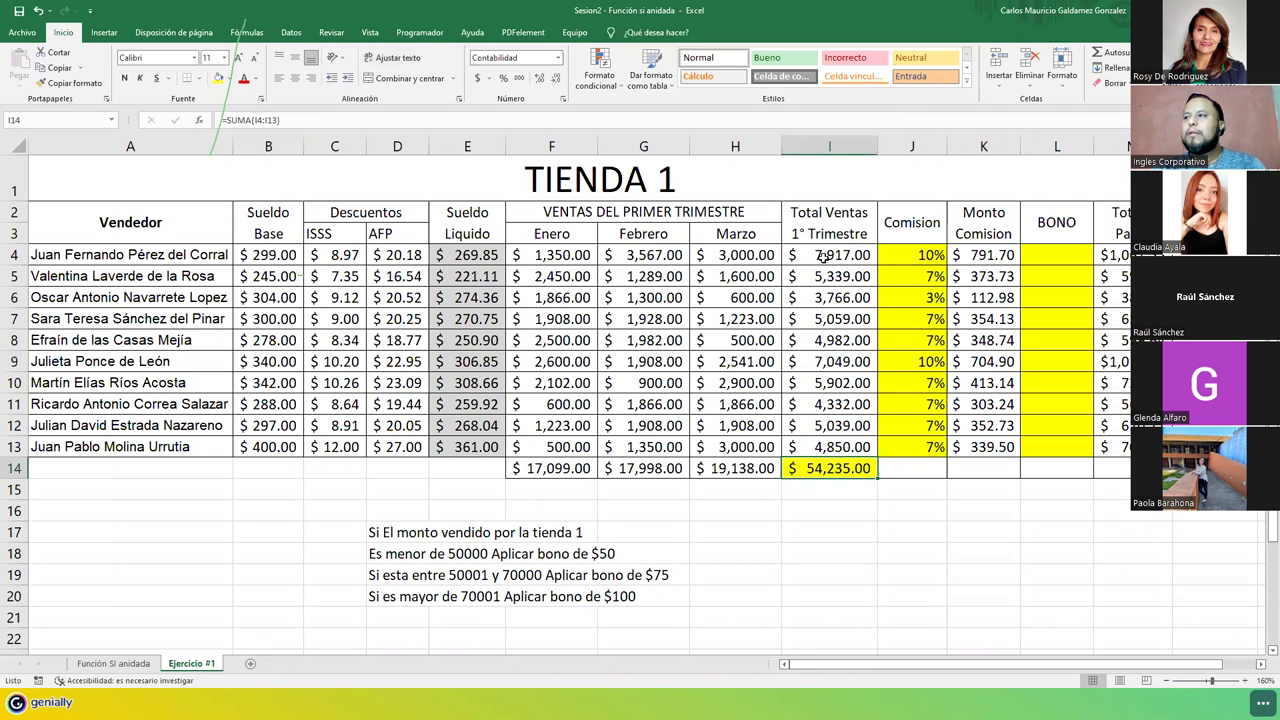
left_click_drag(586, 252, 762, 255)
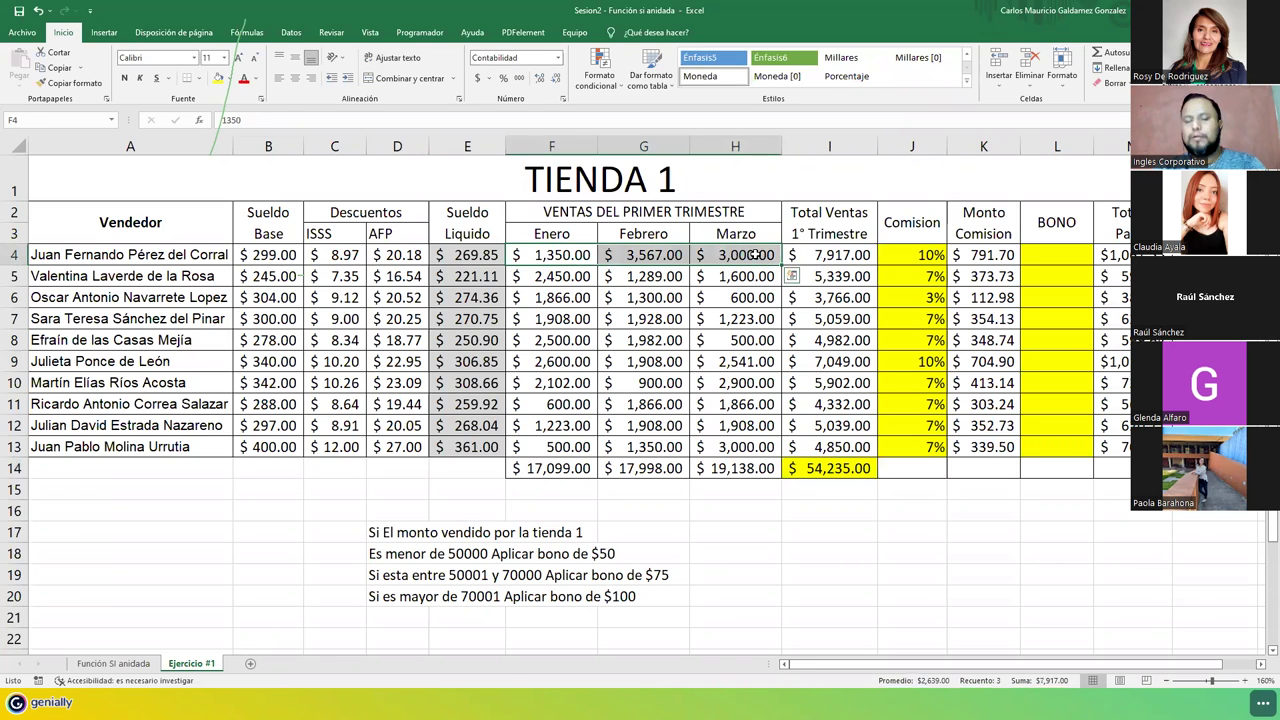
left_click(830, 468)
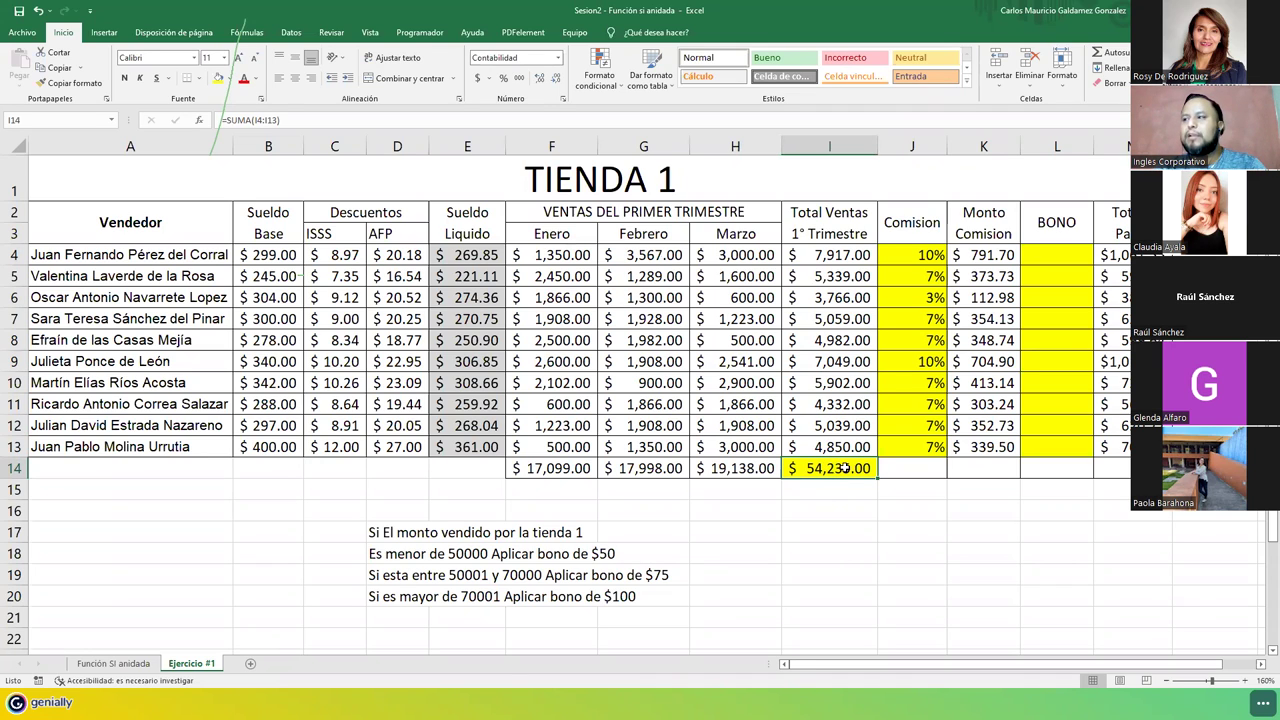
left_click_drag(1040, 254, 1048, 446)
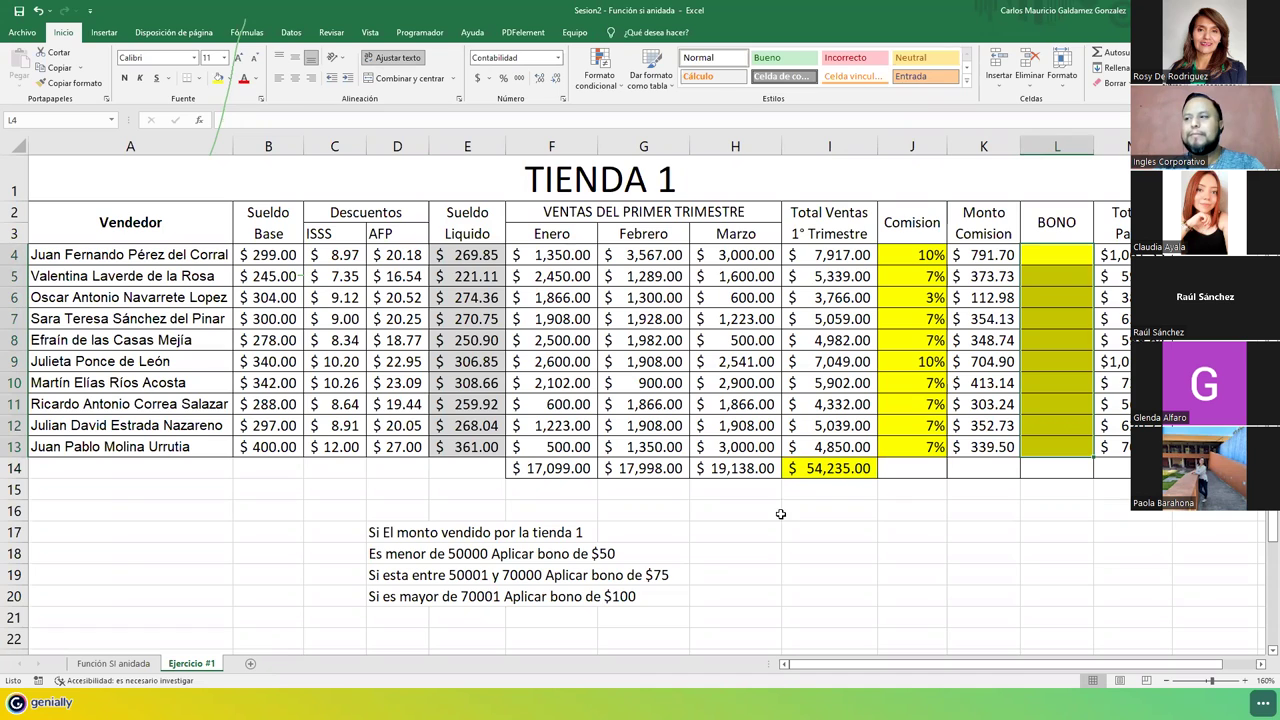
left_click(1040, 252)
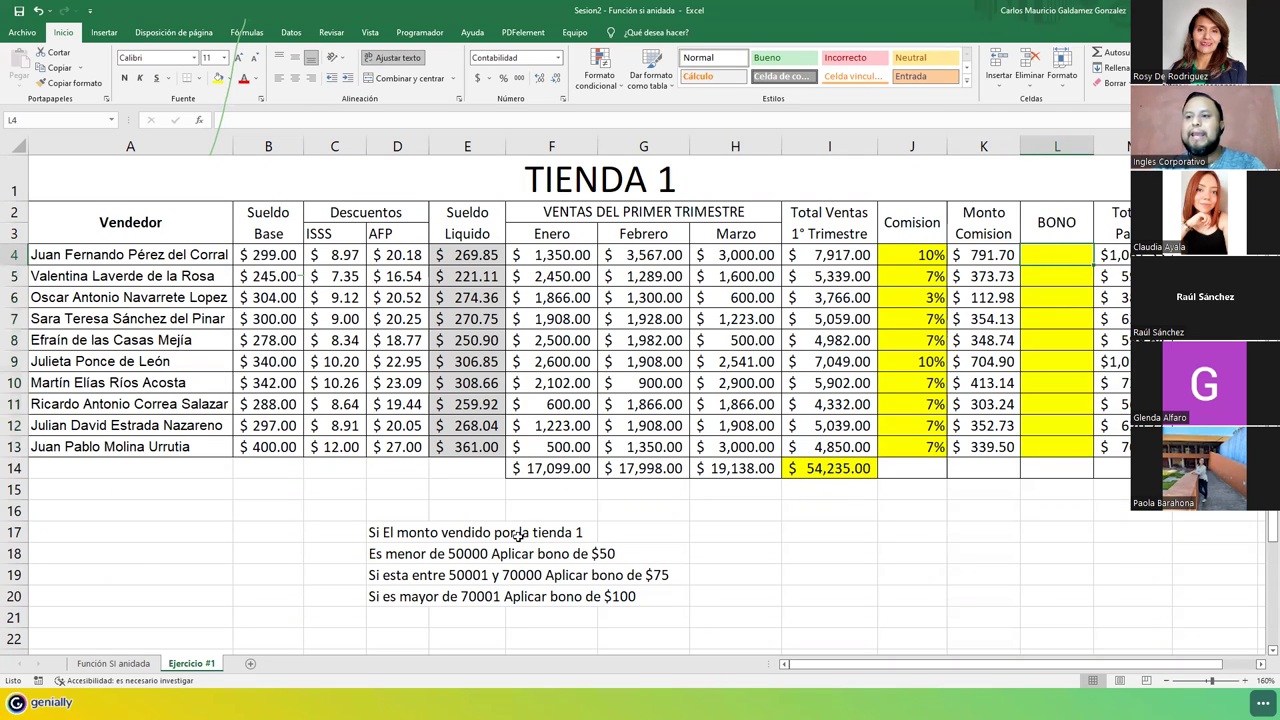
Step: Go to the Función SI anidada sheet and examine its Turnos de trabajo, Criterio and Carga laboral reference tables
left_click(104, 664)
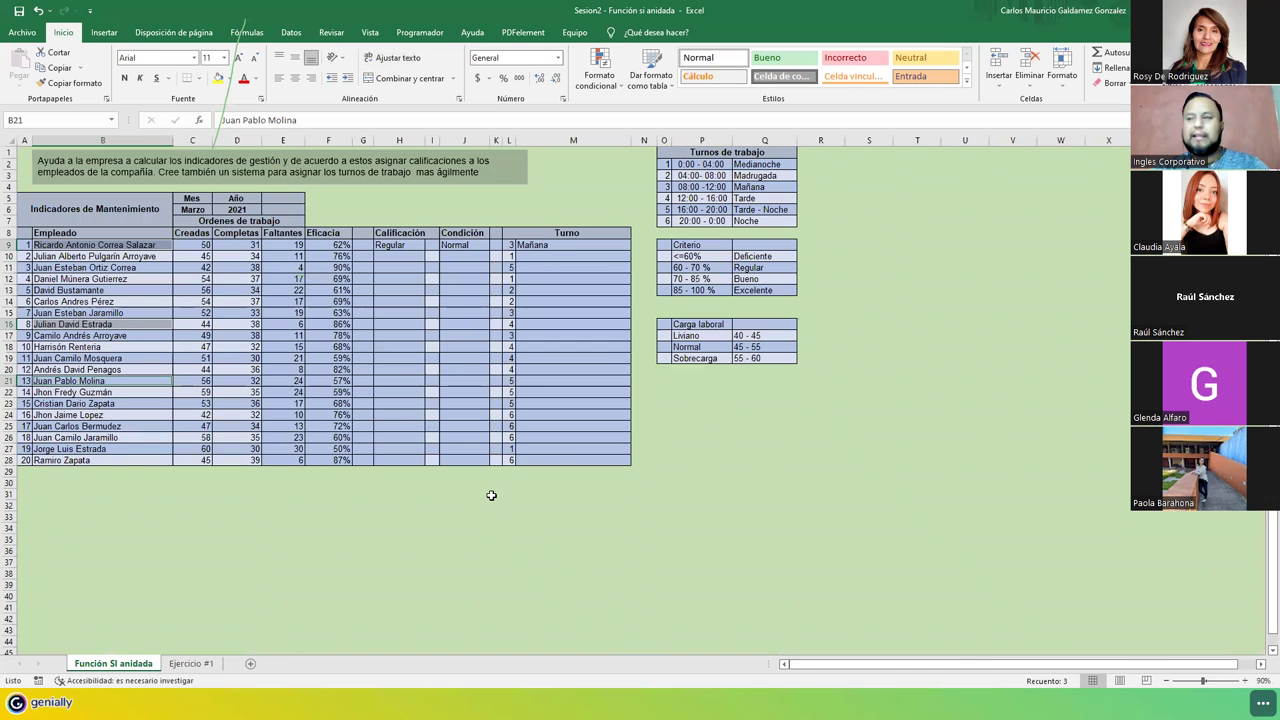
scroll(485, 483, "up", 3)
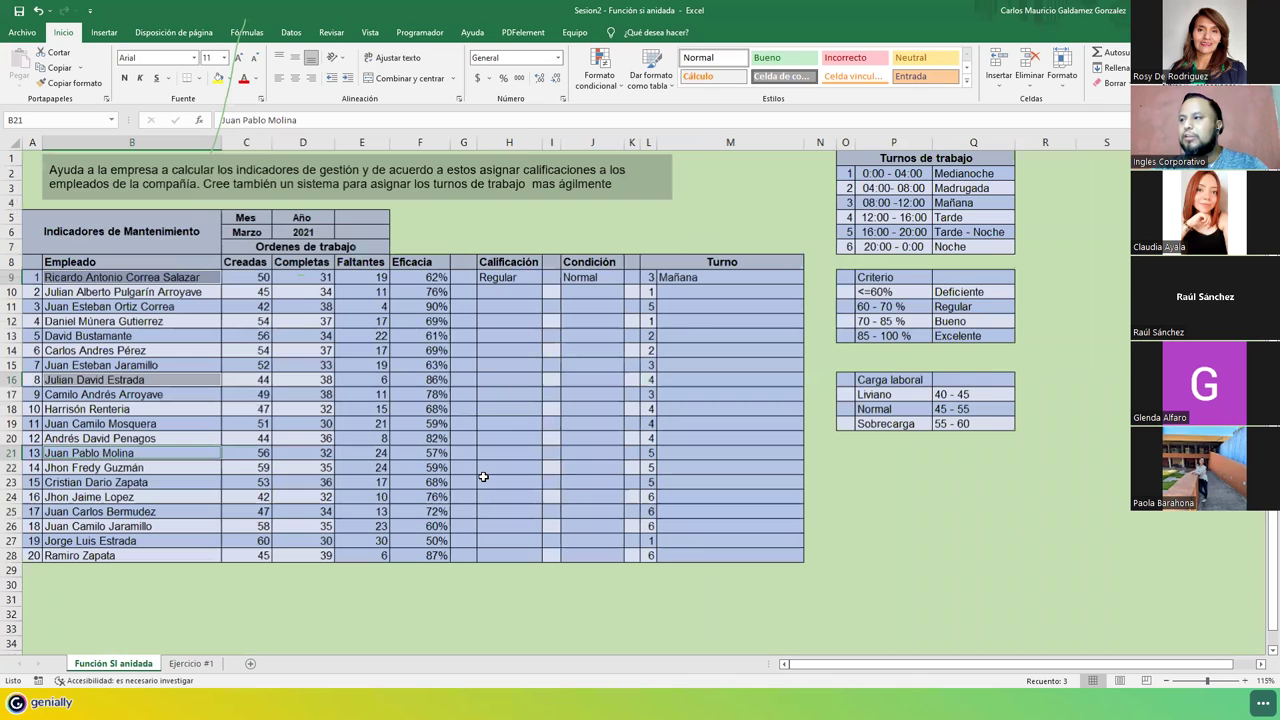
scroll(483, 477, "up", 1)
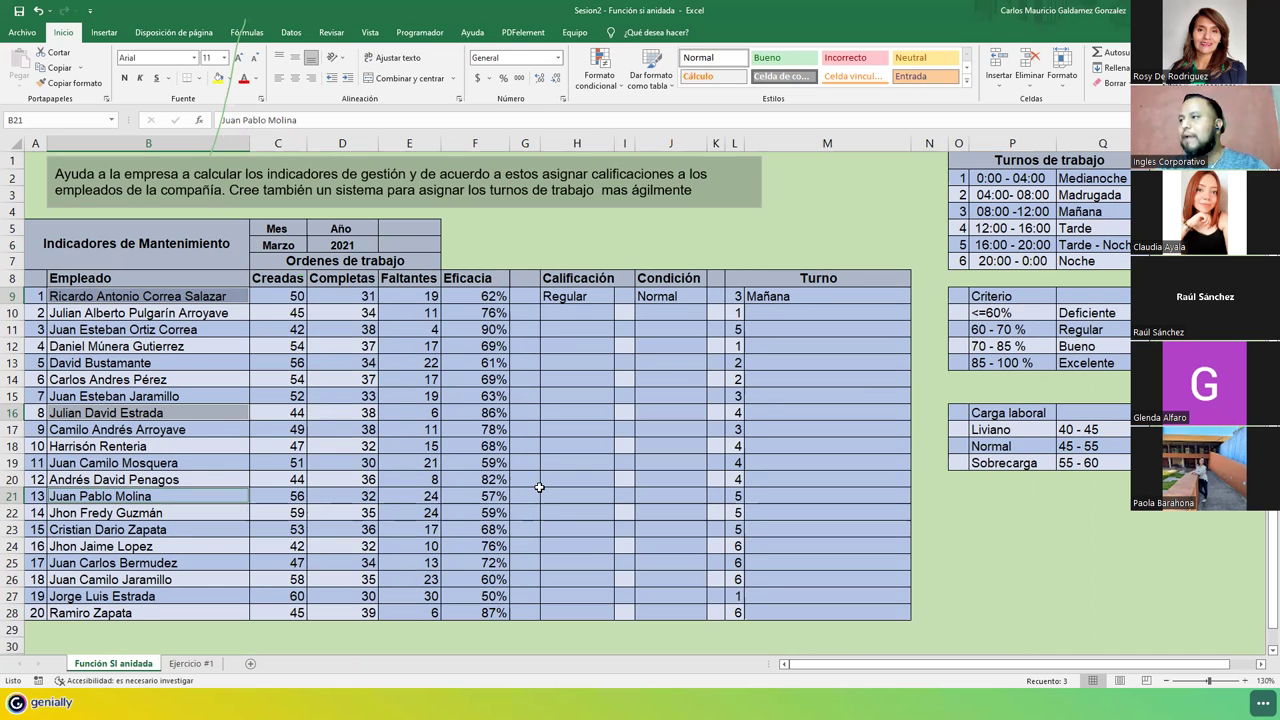
left_click(986, 160)
left_click_drag(990, 296, 993, 365)
left_click_drag(1000, 413, 1005, 463)
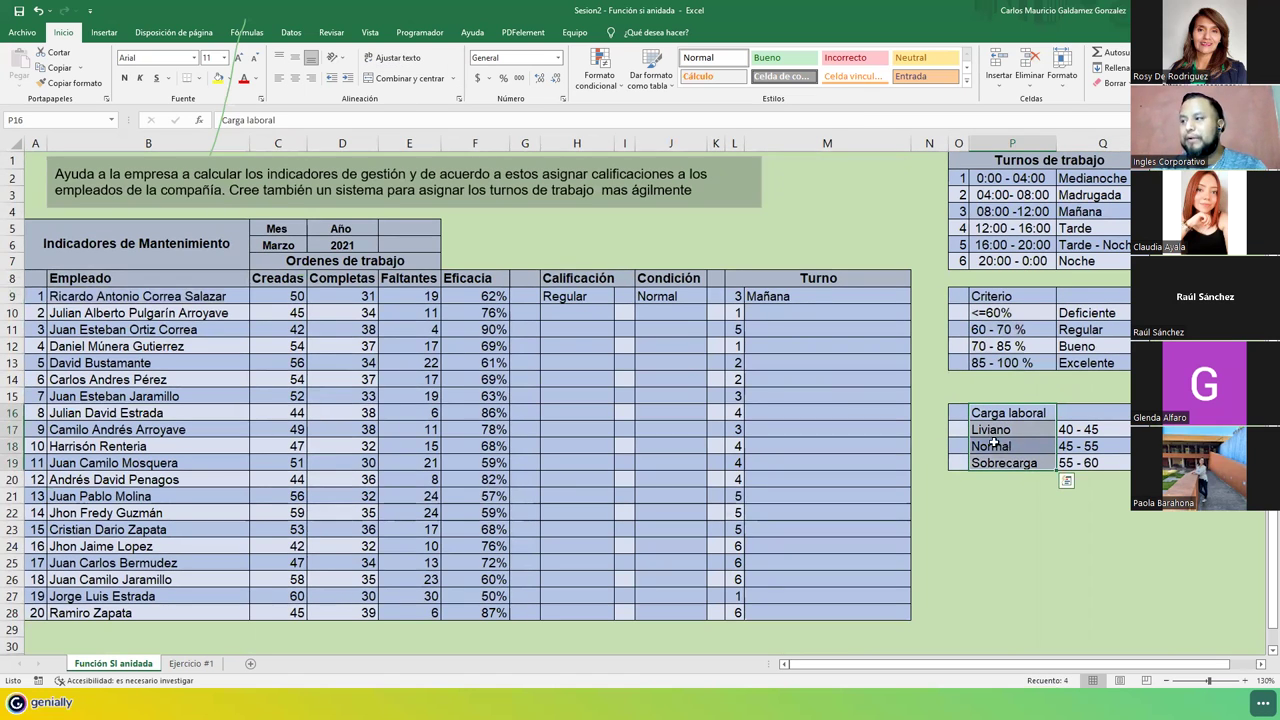
left_click(1000, 434)
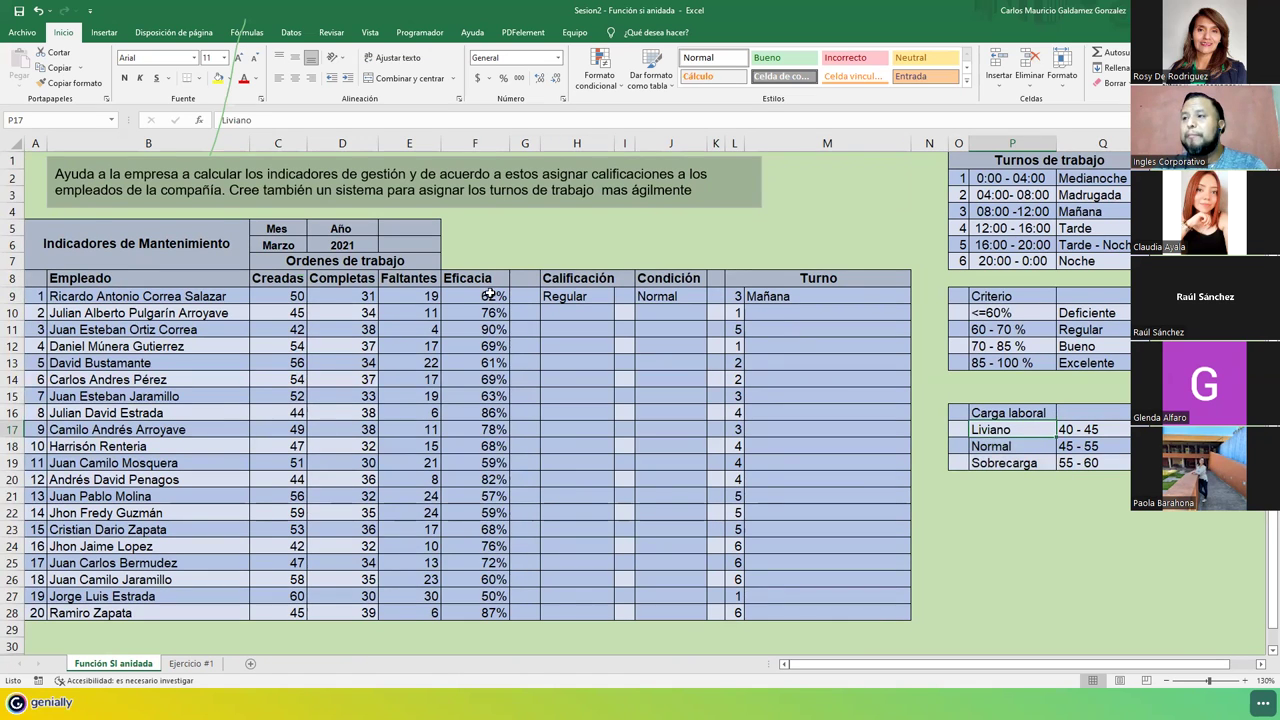
Step: Compare the Eficacia percentages F9:F28 with the rating criteria P10:Q13, the Calificación cells and the exercise instructions
left_click(490, 296)
left_click_drag(481, 320, 492, 613)
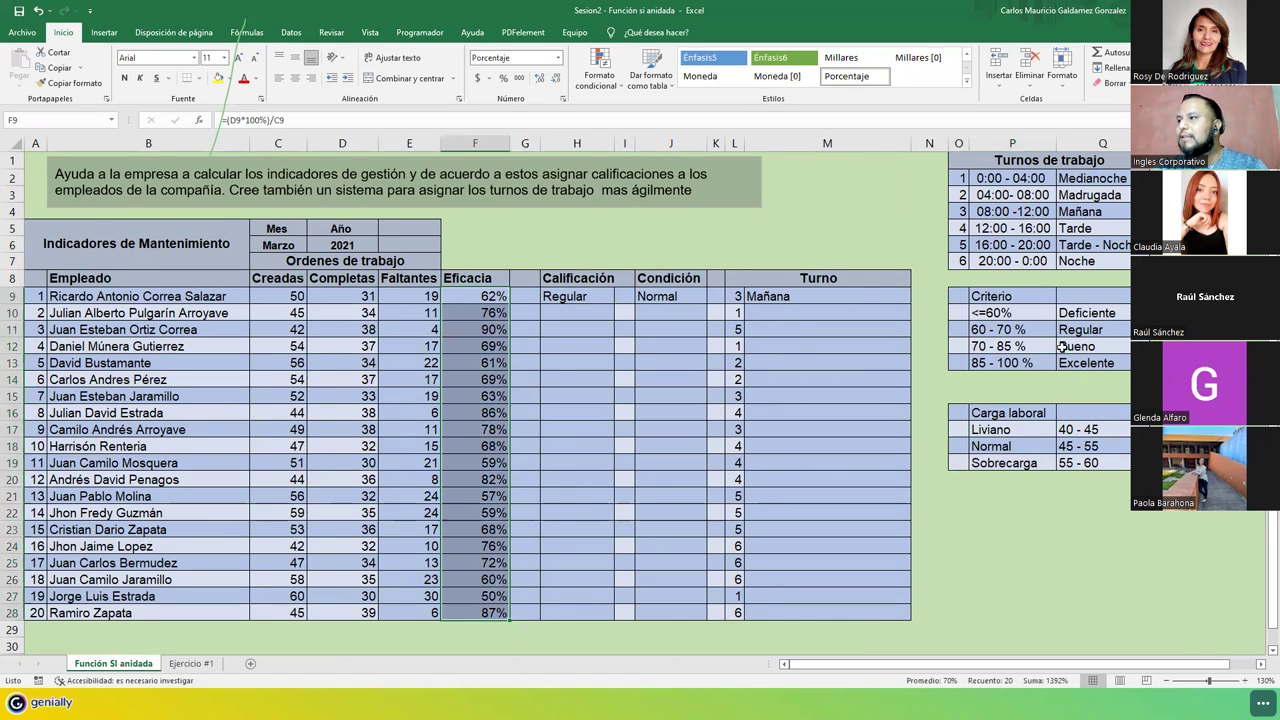
left_click_drag(997, 313, 1090, 362)
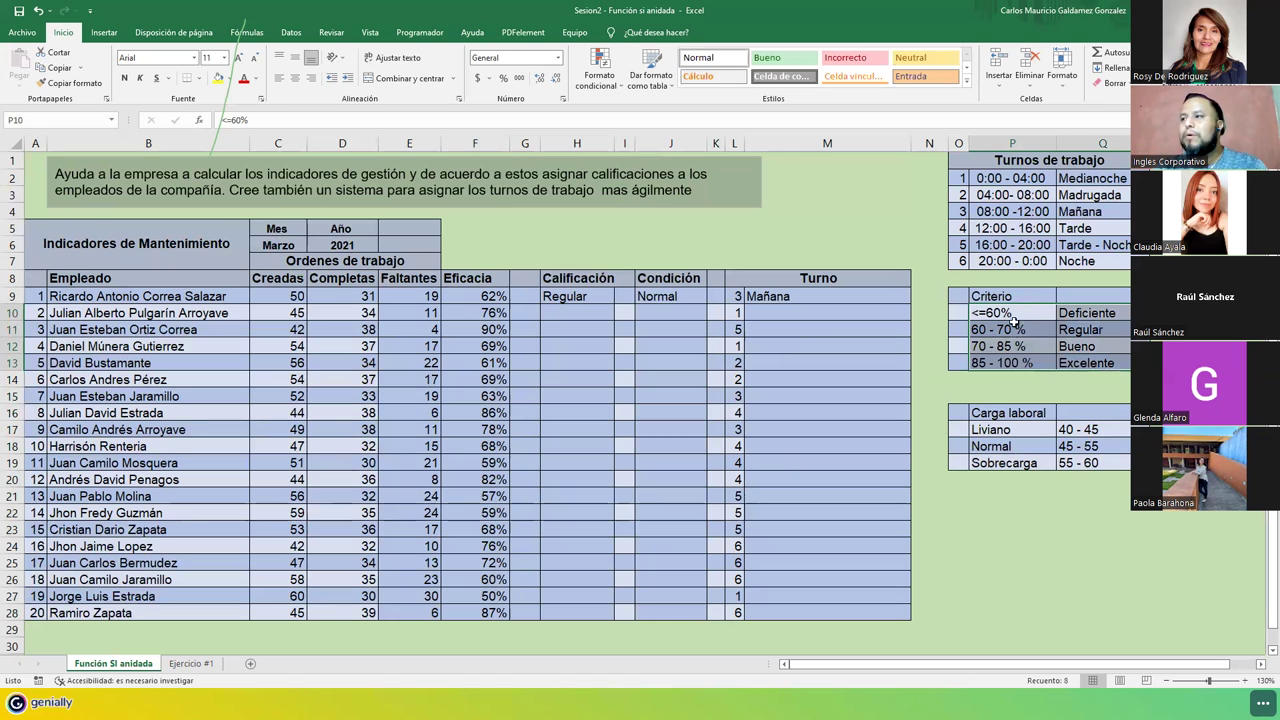
left_click(562, 296)
left_click(580, 311)
left_click(152, 310)
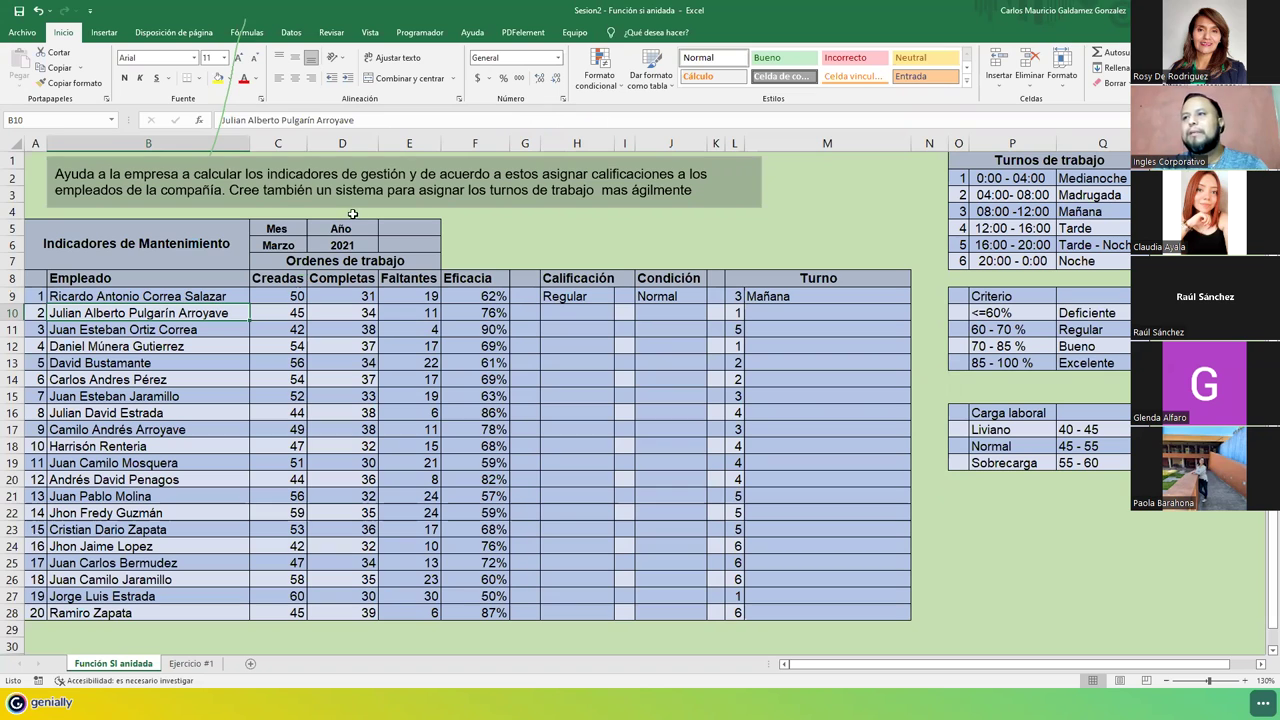
left_click(329, 190)
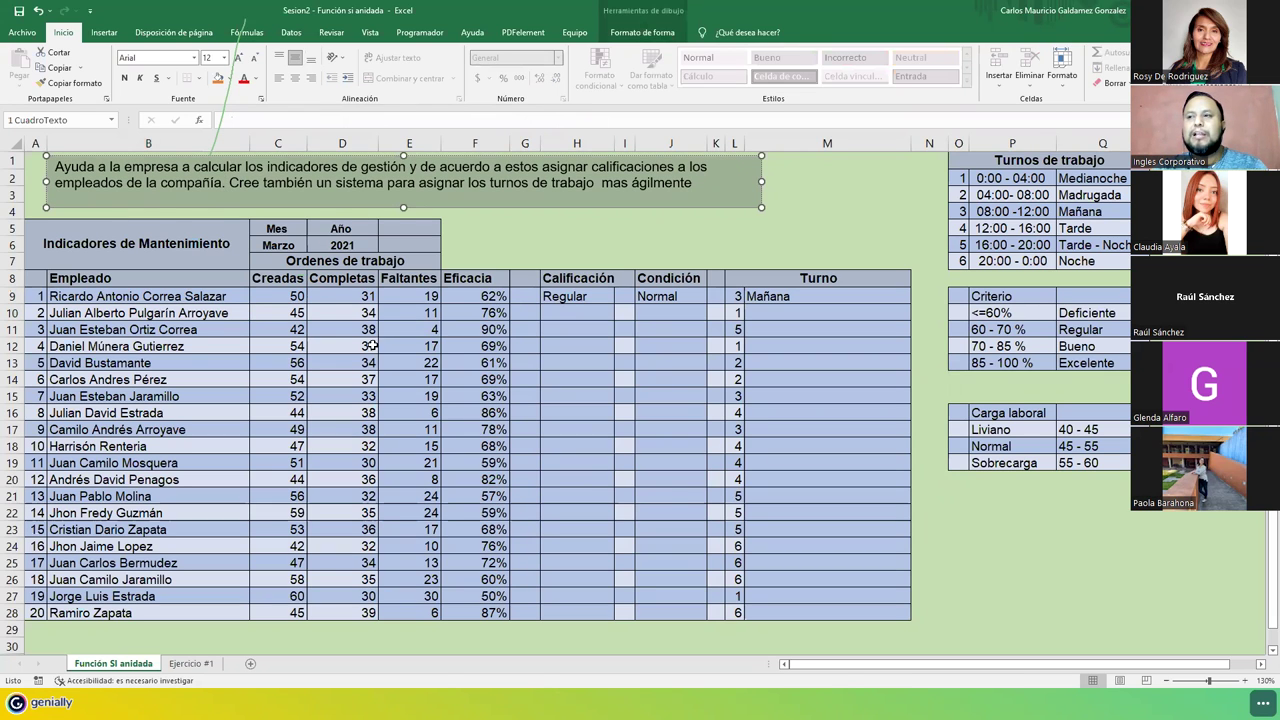
Step: Examine row 9's Creadas, Completas and Faltantes values and the Eficacia formula in F9 without changing them
left_click(287, 282)
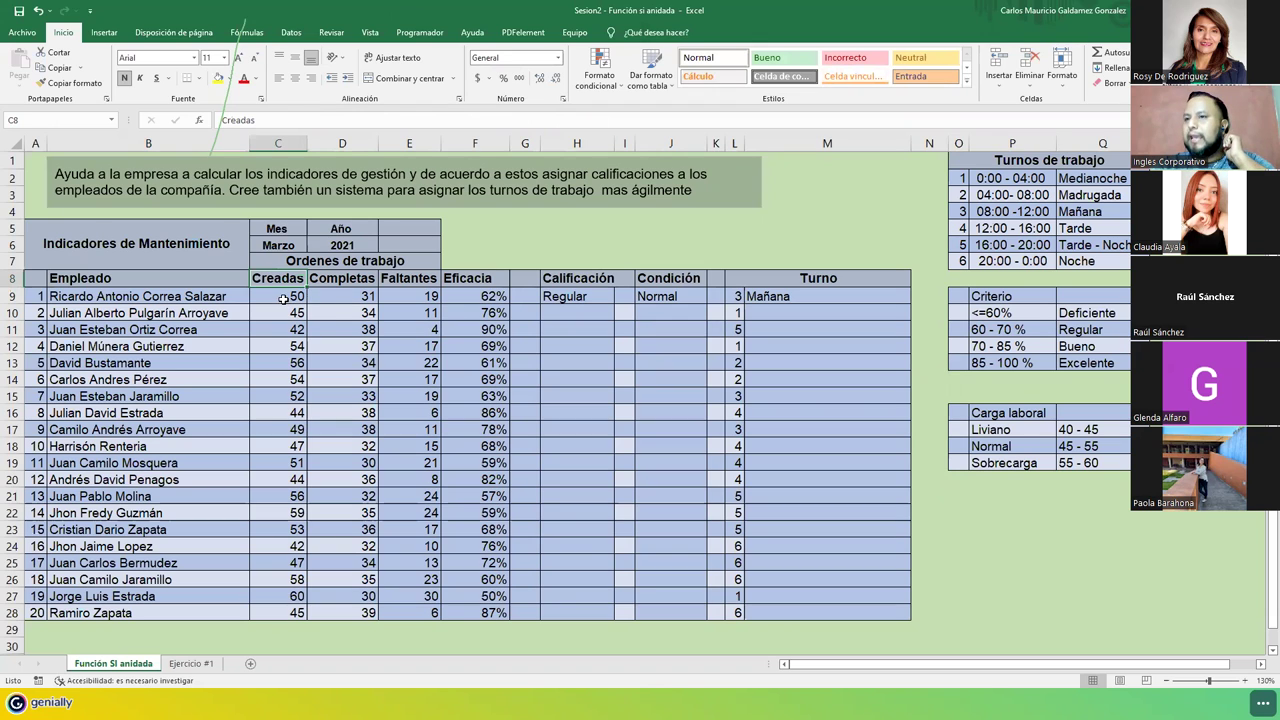
left_click(276, 297)
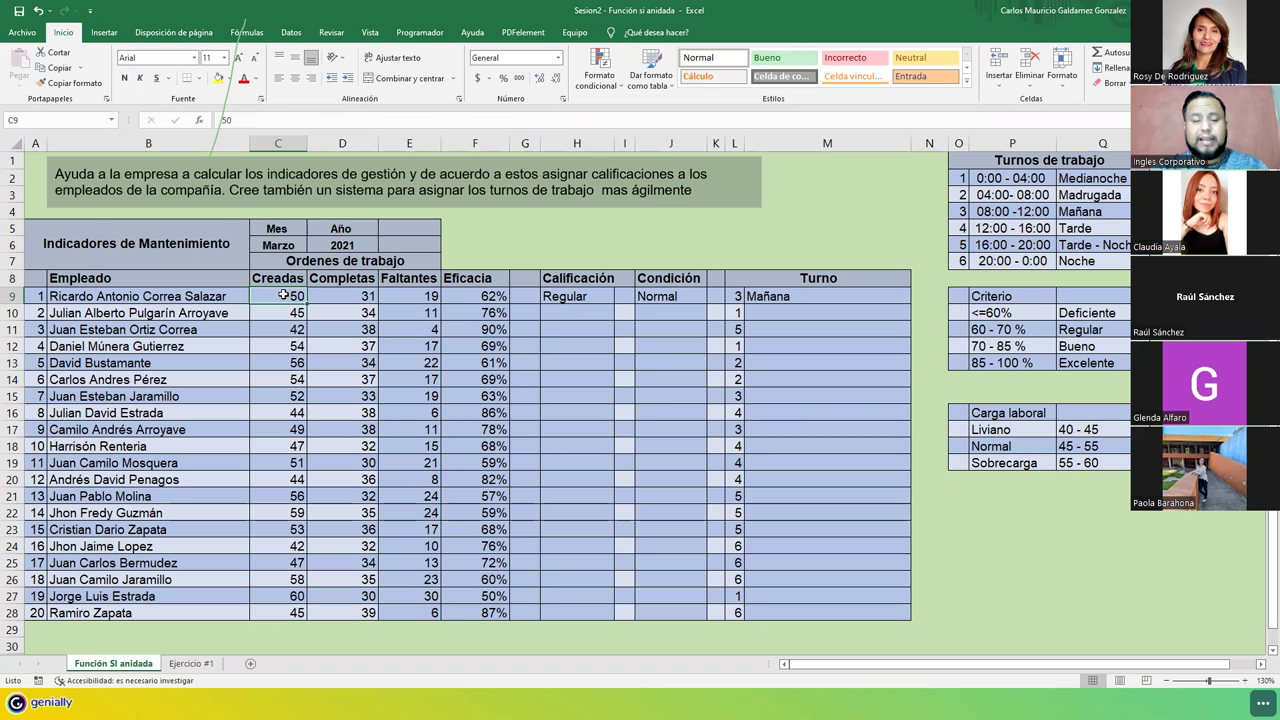
left_click(342, 298)
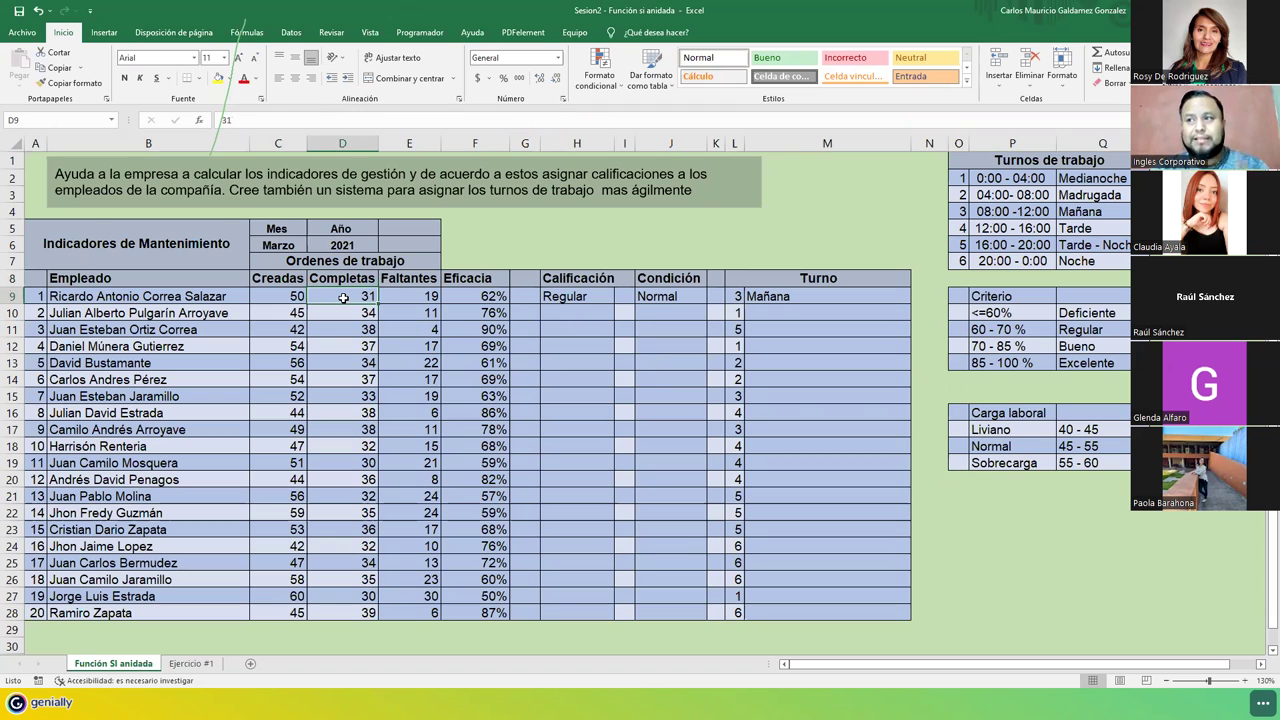
left_click(412, 296)
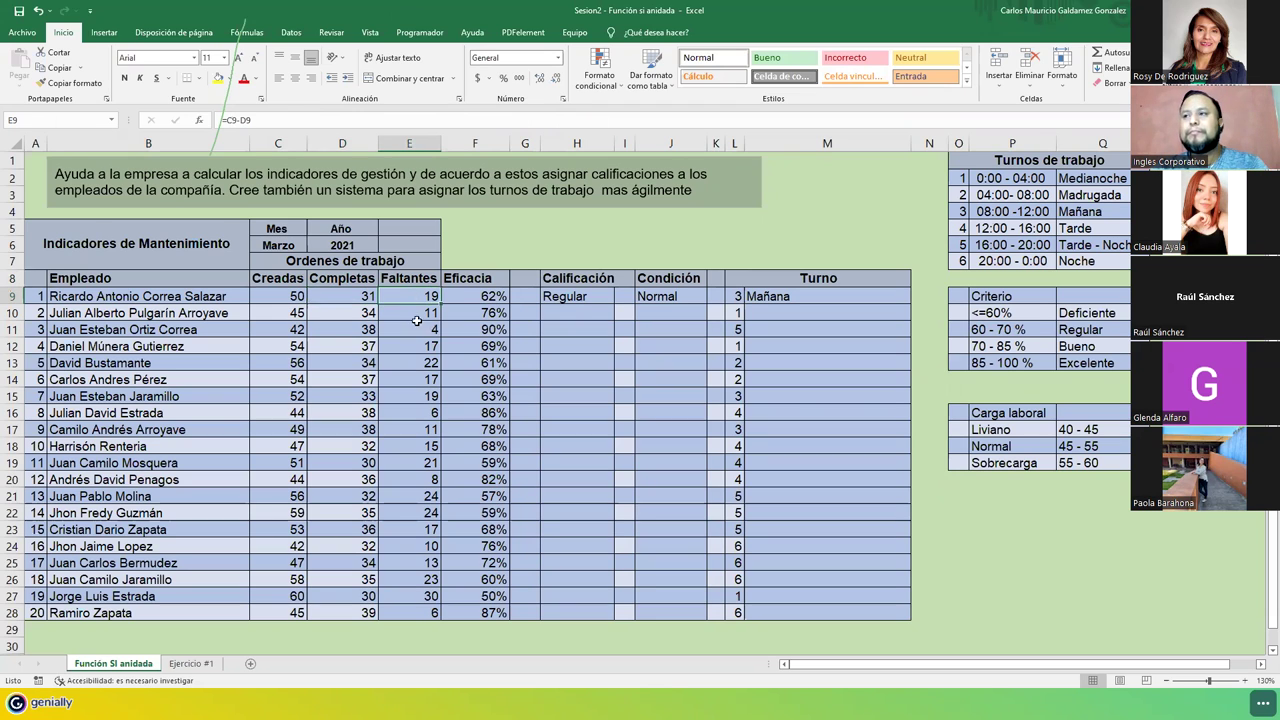
left_click(492, 297)
double_click(492, 297)
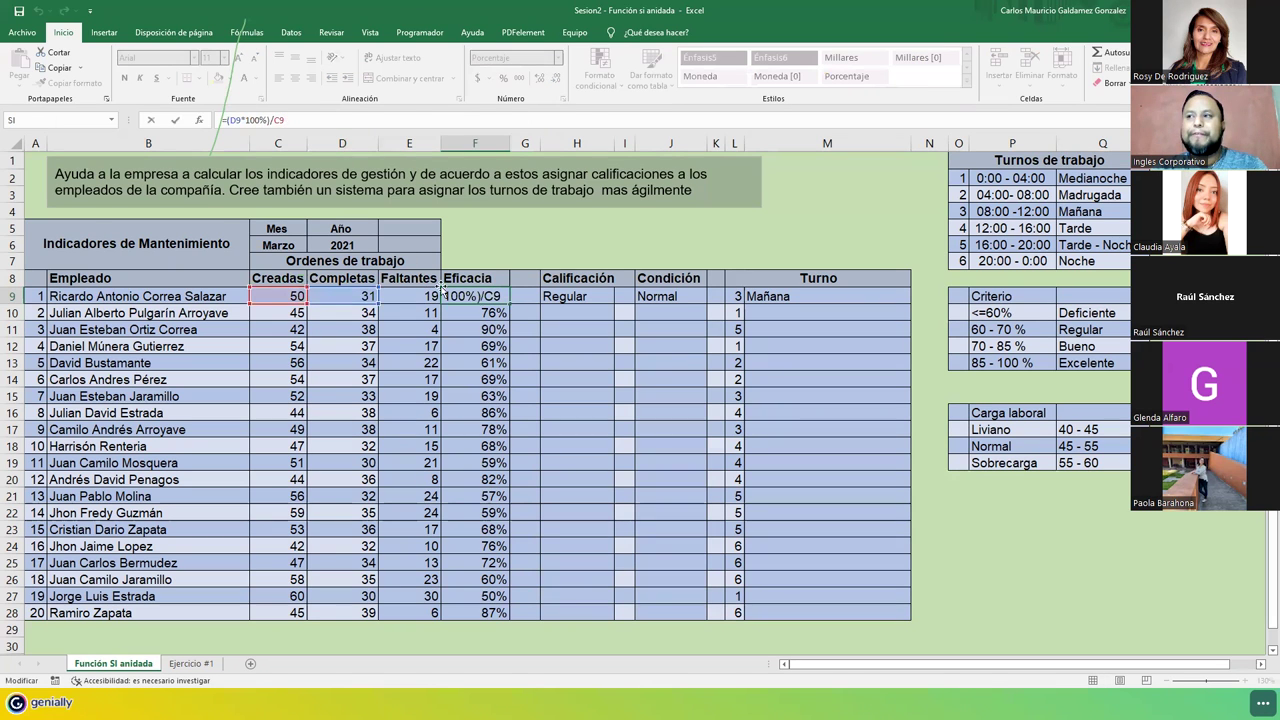
key("Escape")
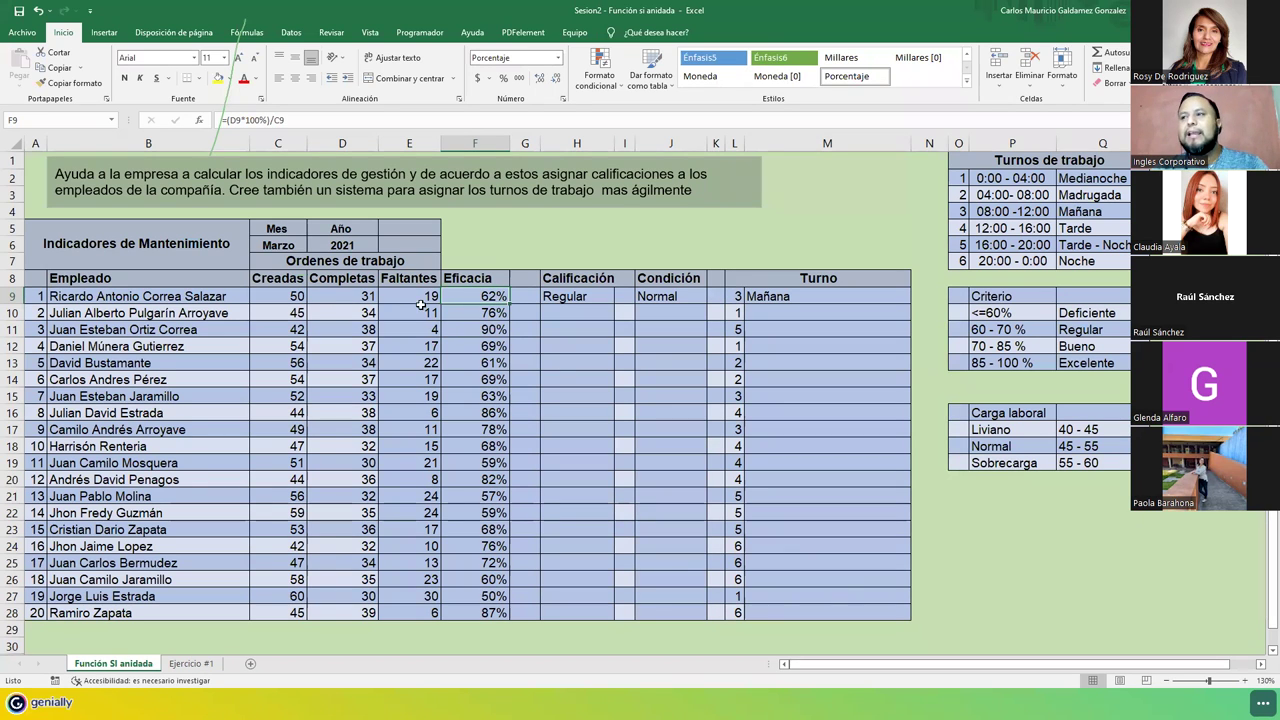
left_click(287, 293)
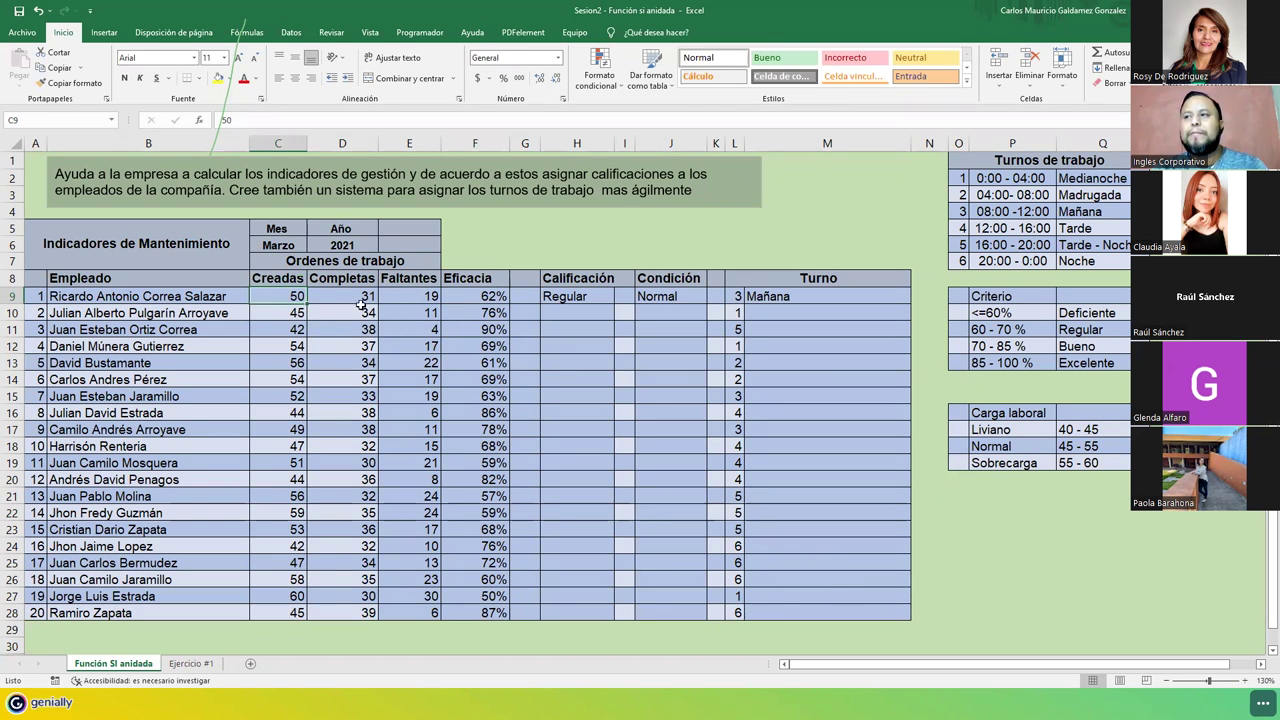
left_click(344, 296)
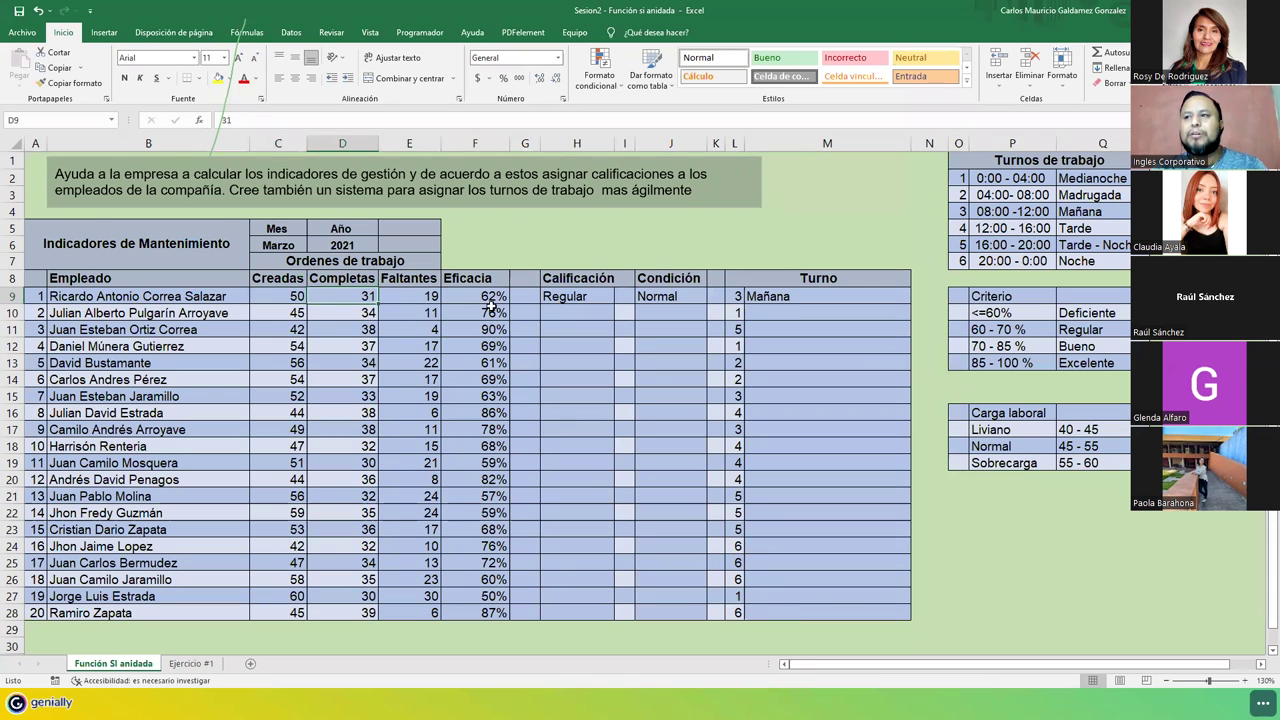
left_click(421, 298)
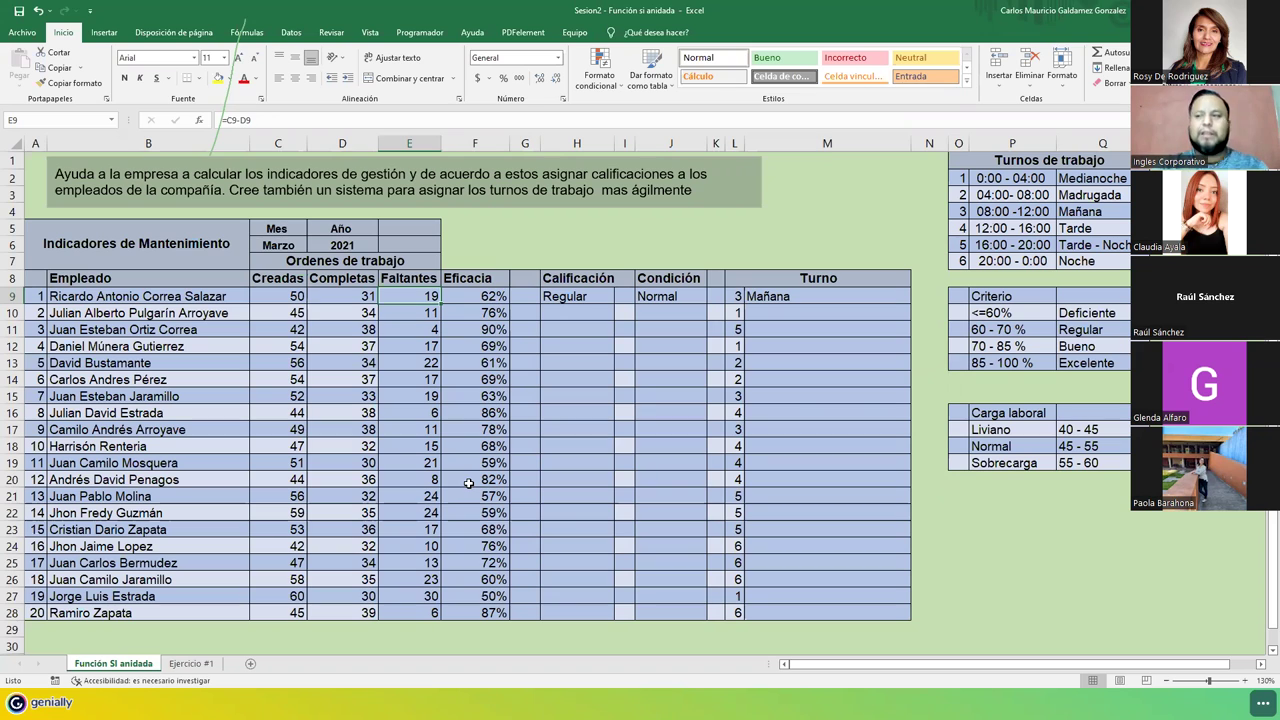
Step: Examine the Eficacia formula in F9 and the nested SI formula in the Calificación cell H9
left_click(548, 296)
left_click(488, 296)
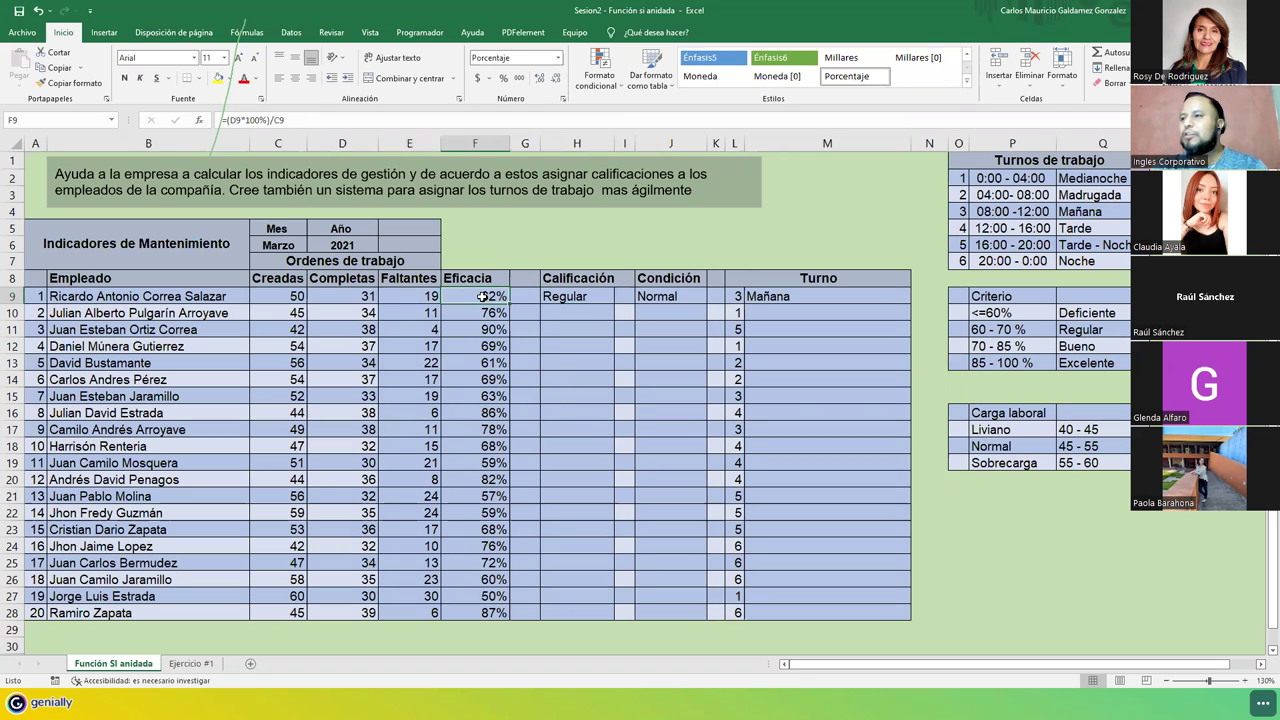
left_click(565, 296)
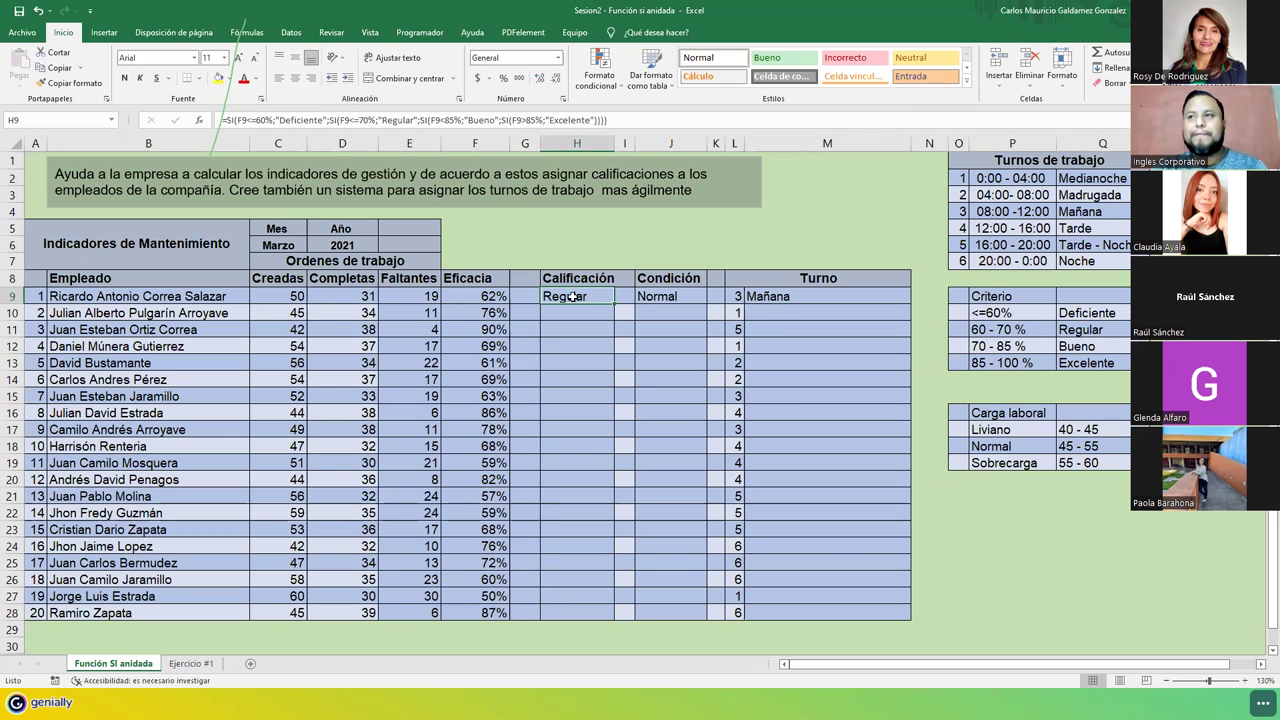
left_click(364, 120)
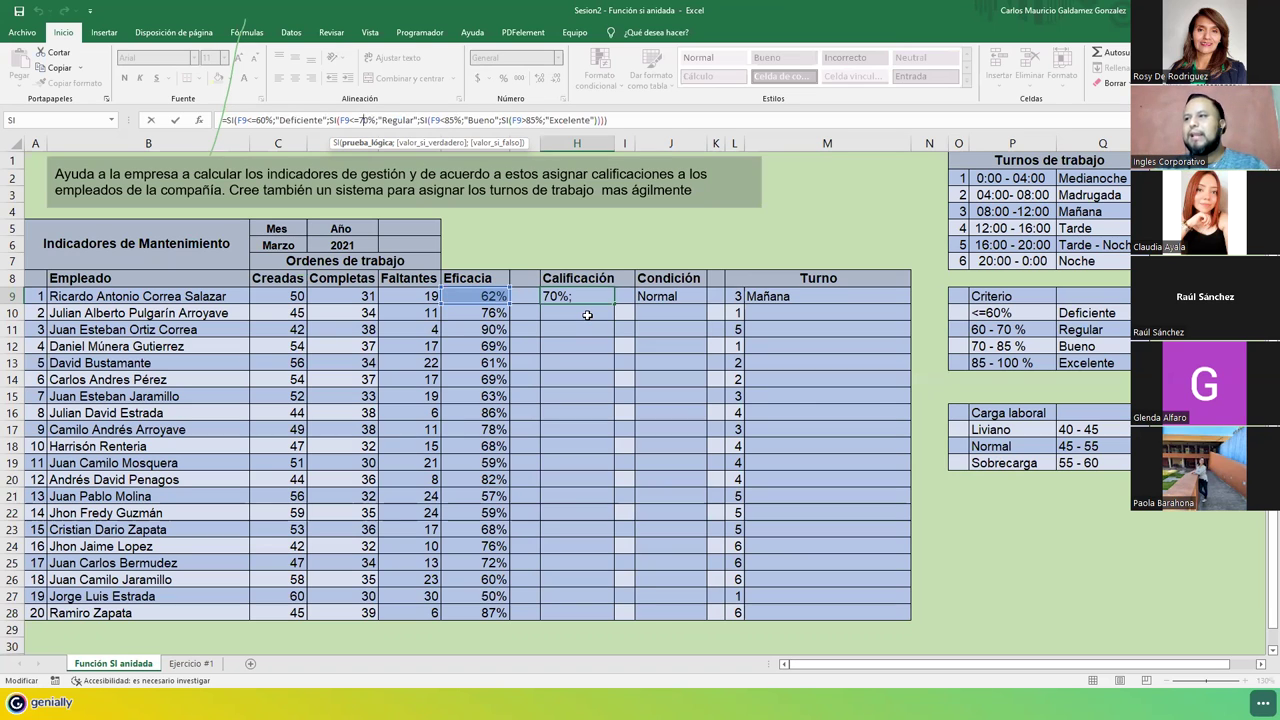
Step: Examine the nested SI formulas in the Condición cell J9 and the Turno cell M9 without changing them
left_click(660, 294)
left_click(392, 122)
left_click(788, 298)
key("Escape")
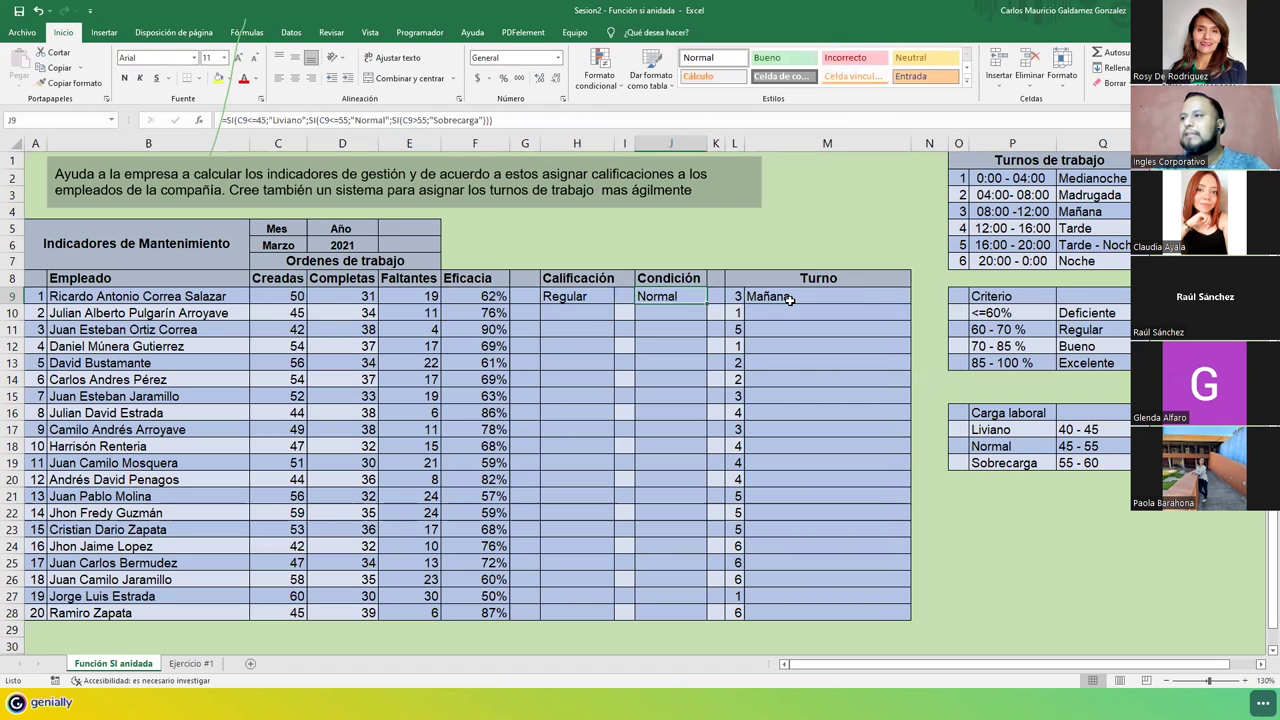
left_click(789, 300)
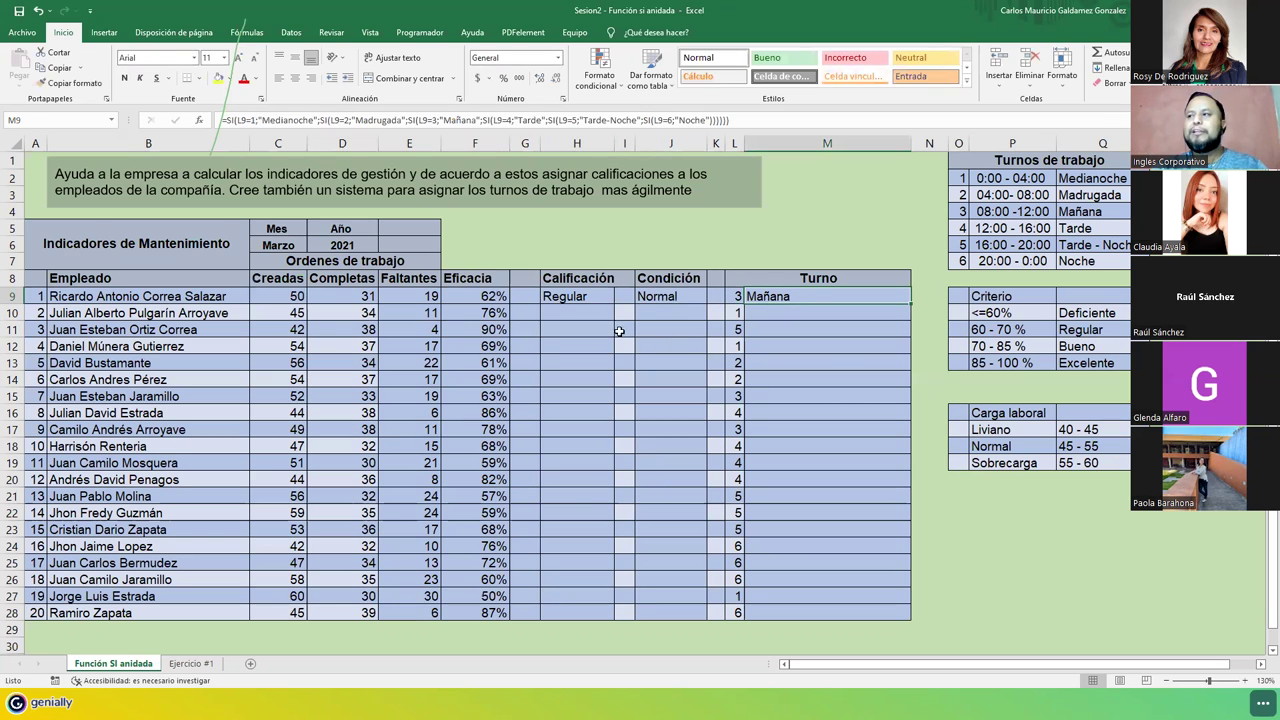
Step: Compare the three nested SI formulas in row 9 under Calificación, Condición and Turno, finishing on H9
left_click(590, 296)
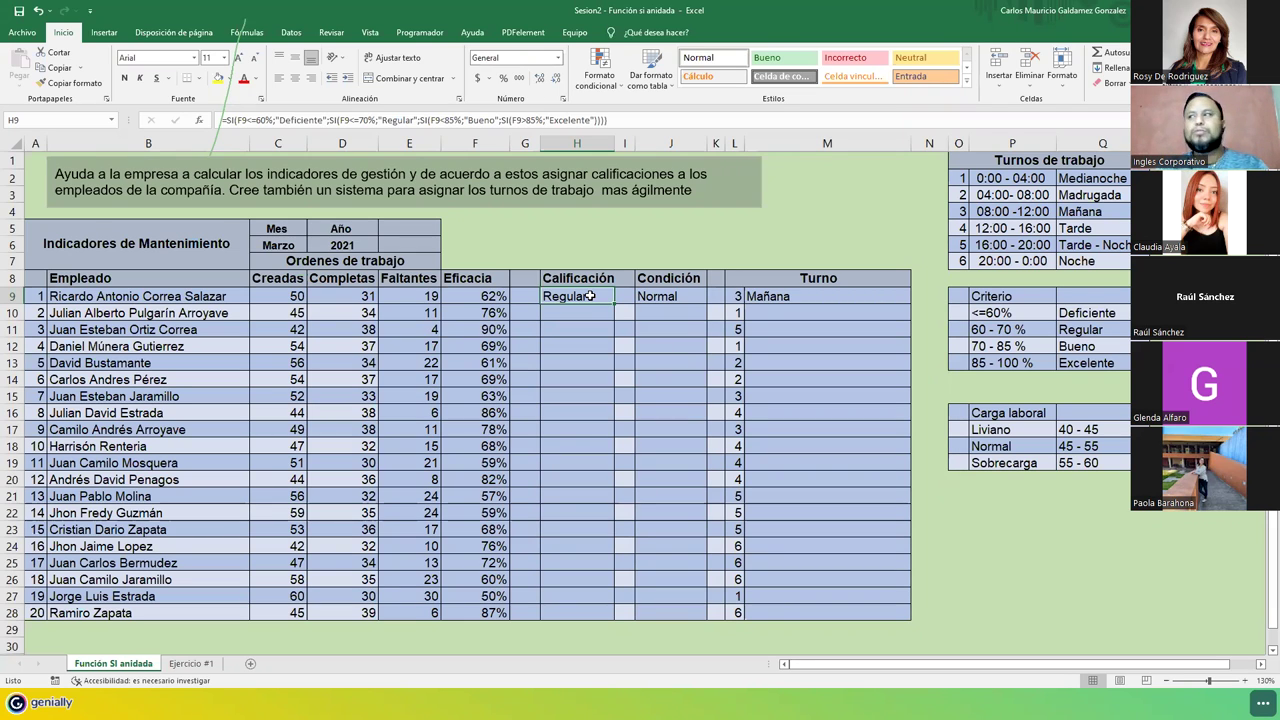
left_click(668, 298)
left_click(763, 298)
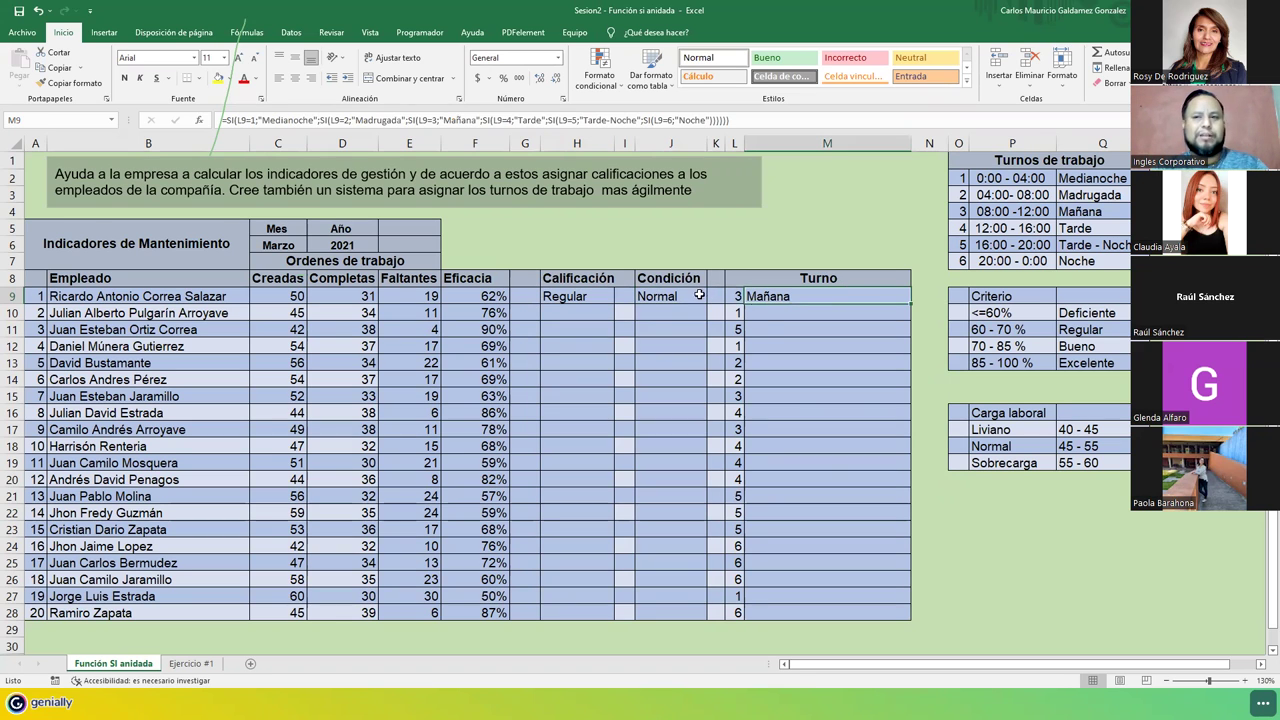
left_click(638, 296)
left_click(578, 294)
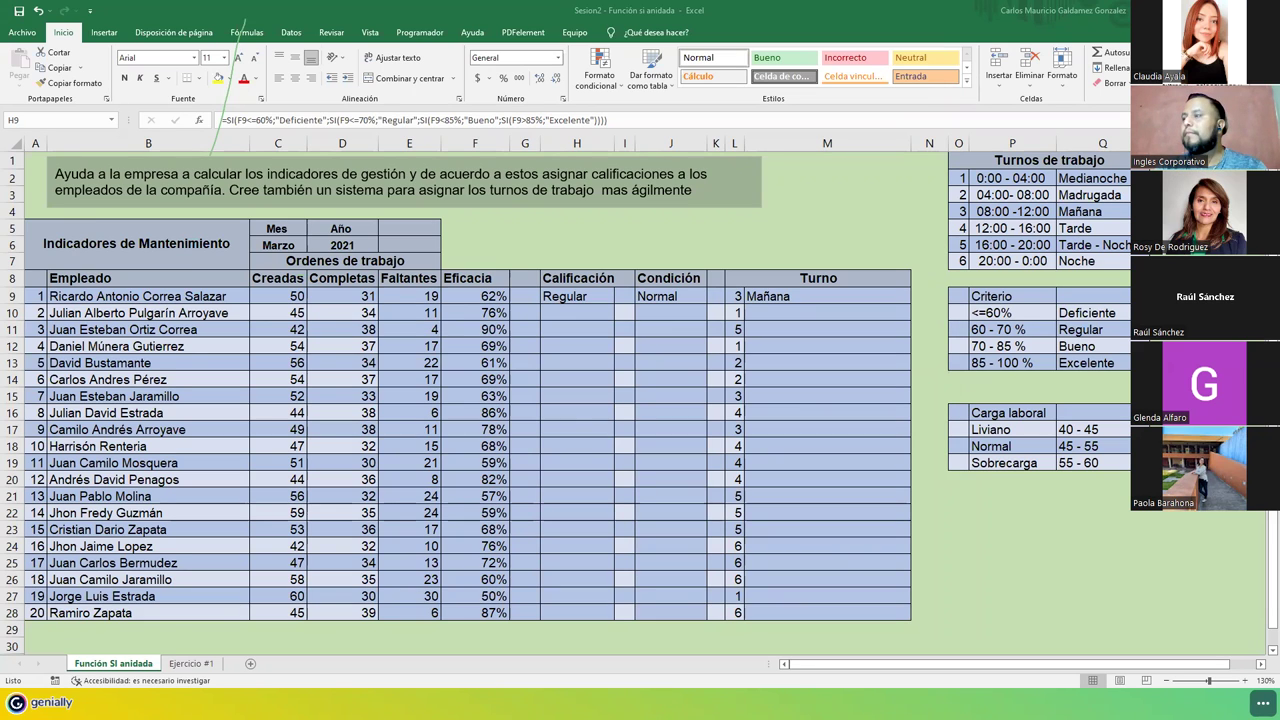
Step: Save the workbook and switch to the Genially presentation's Realizar Ejercicio slide
left_click(18, 10)
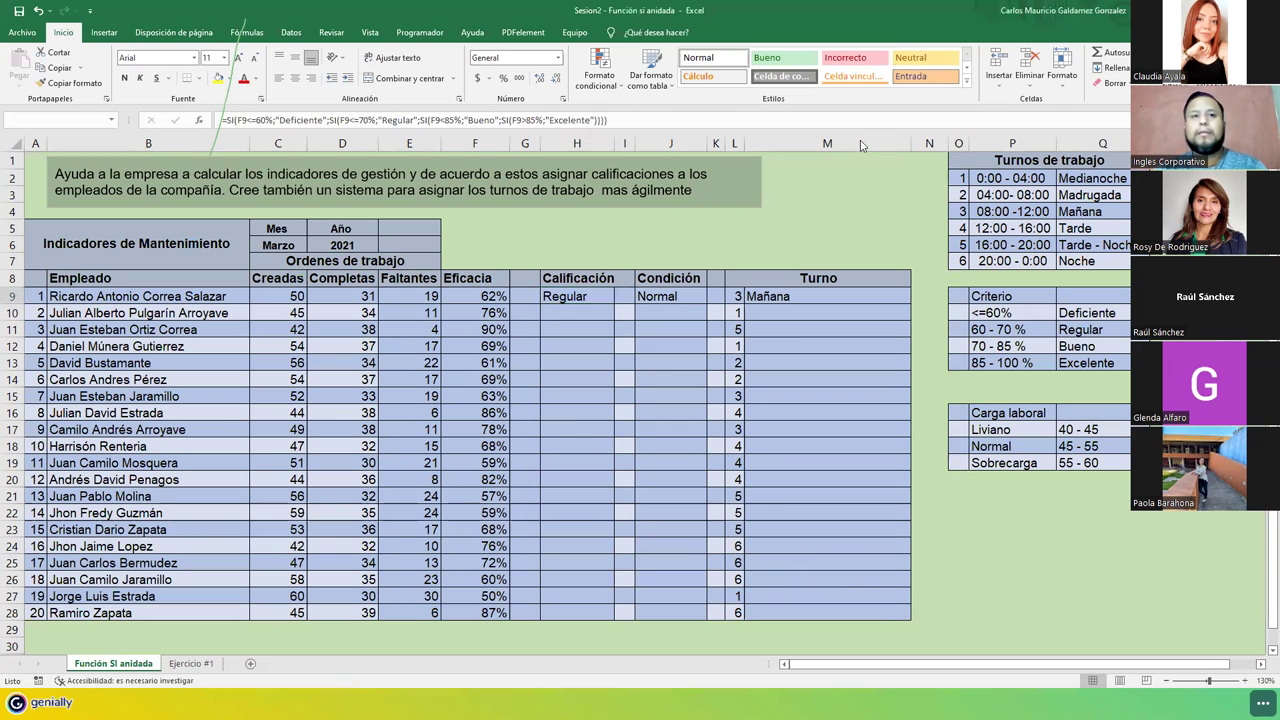
key("alt+Tab")
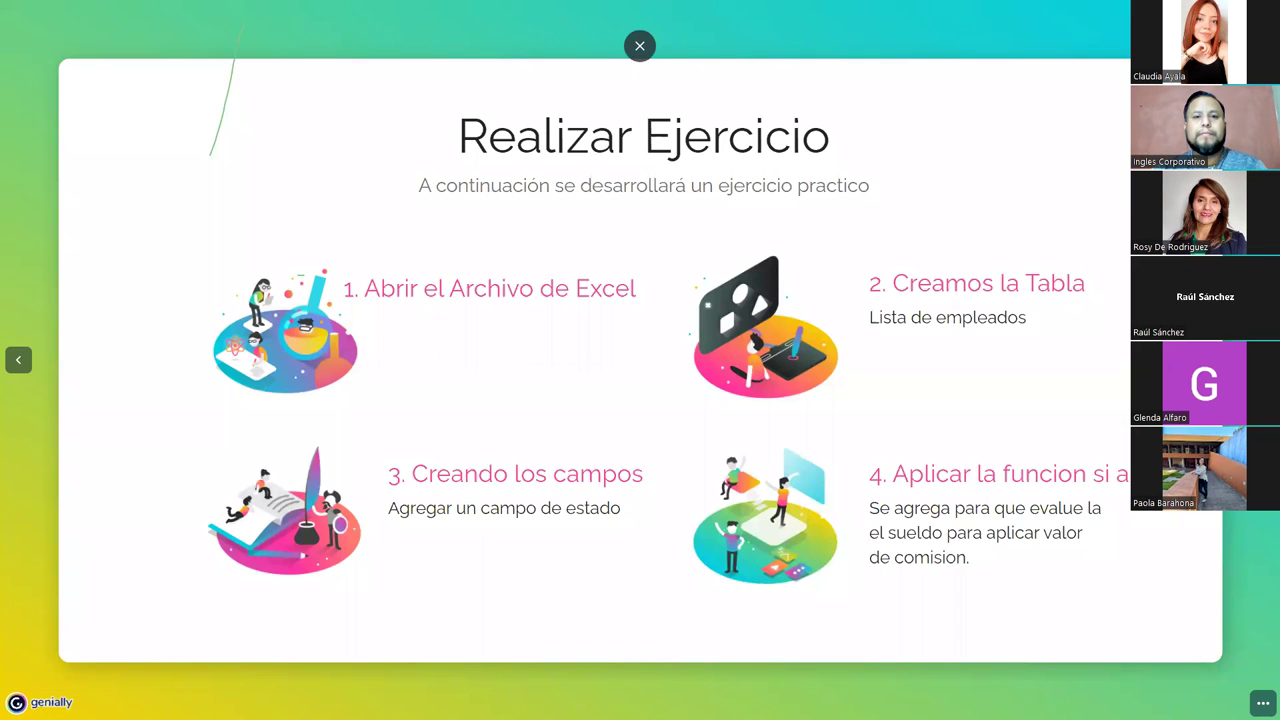